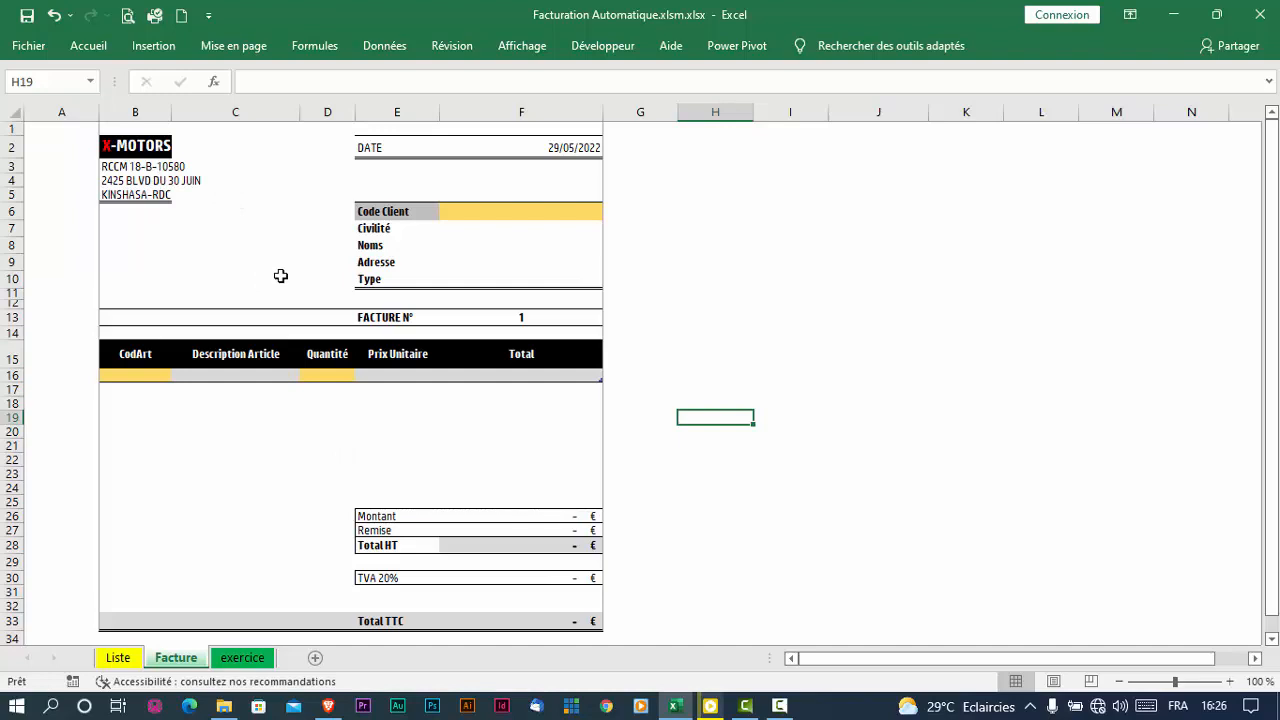
Check the invoice's date formula and fill in the Code Client field with a client code from its list
left_click(566, 149)
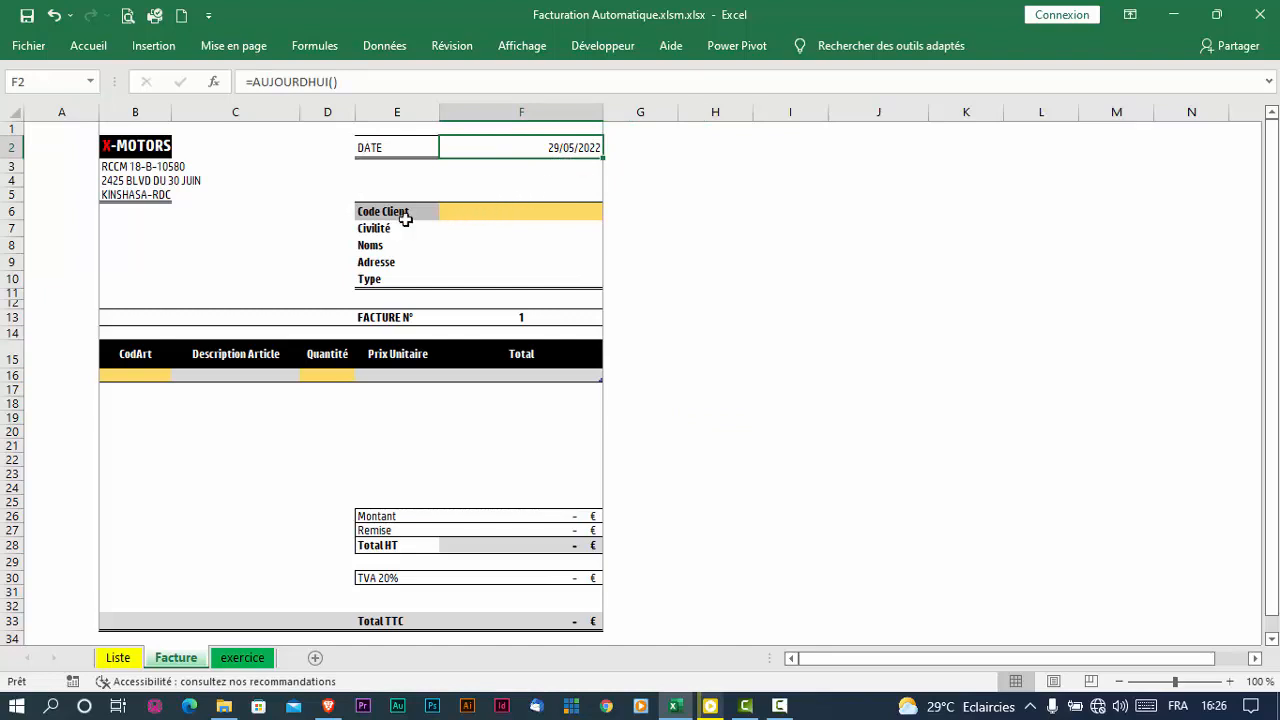
left_click(466, 215)
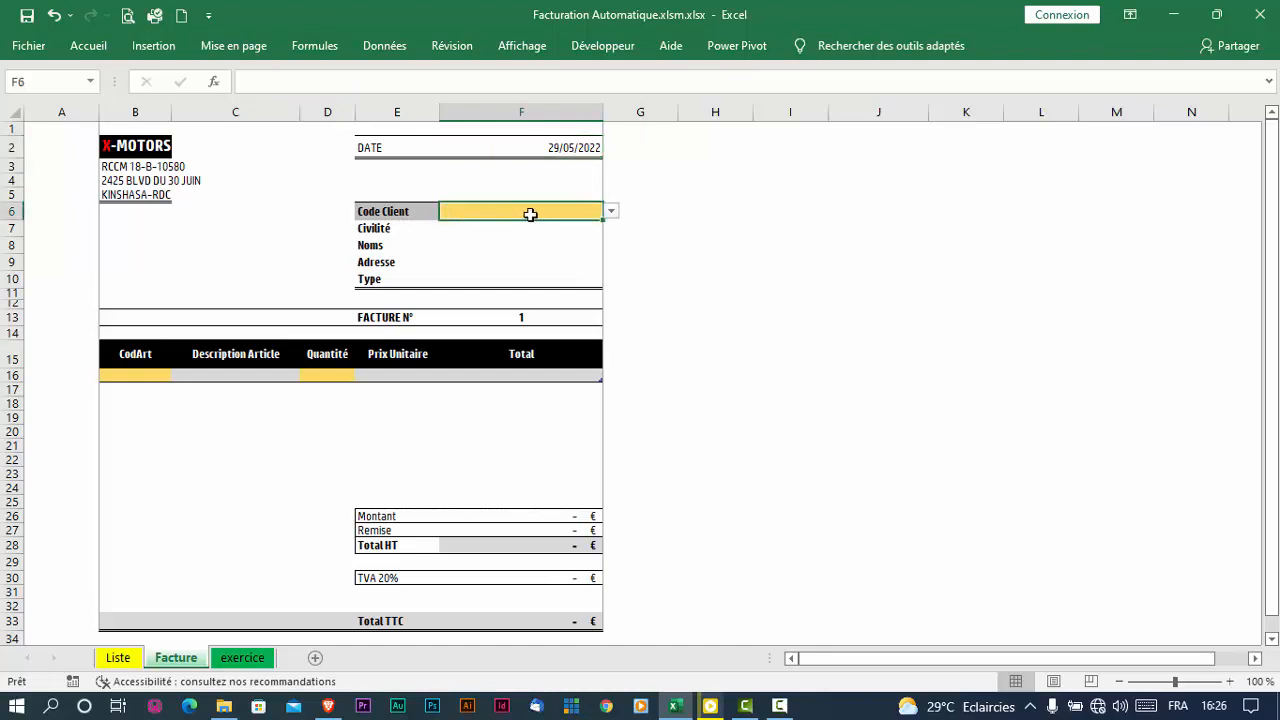
left_click(610, 211)
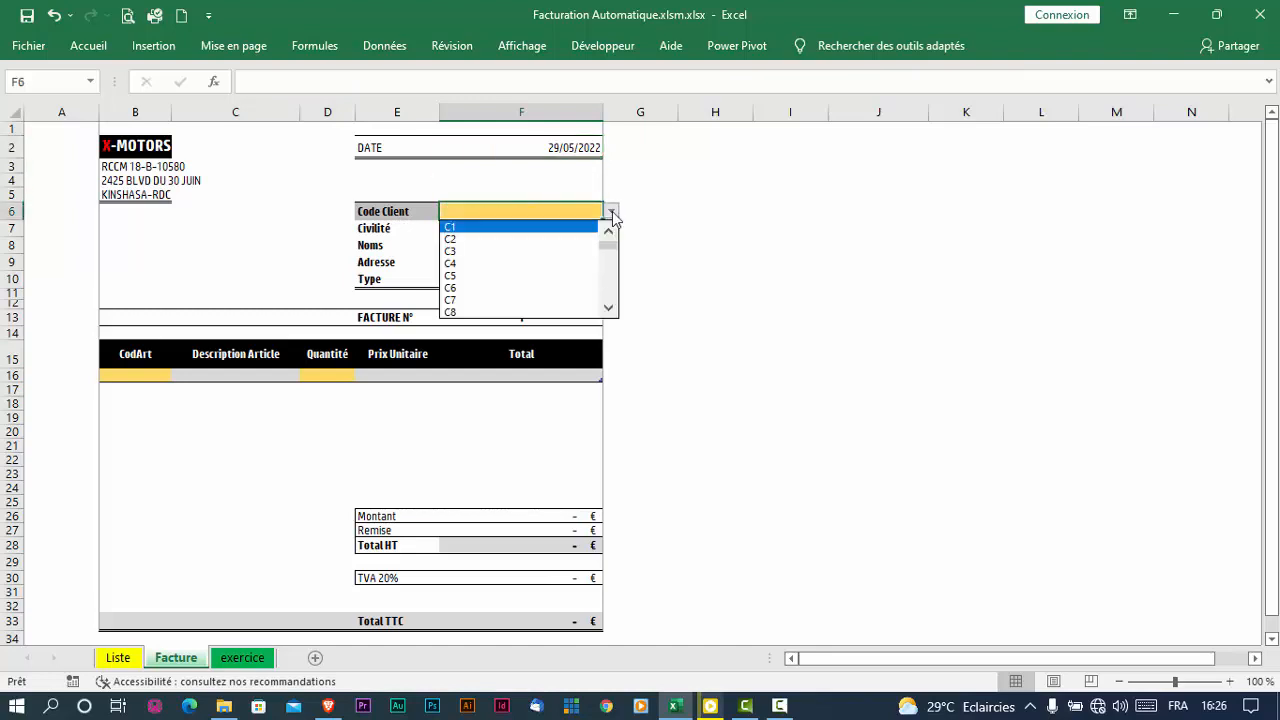
left_click(608, 308)
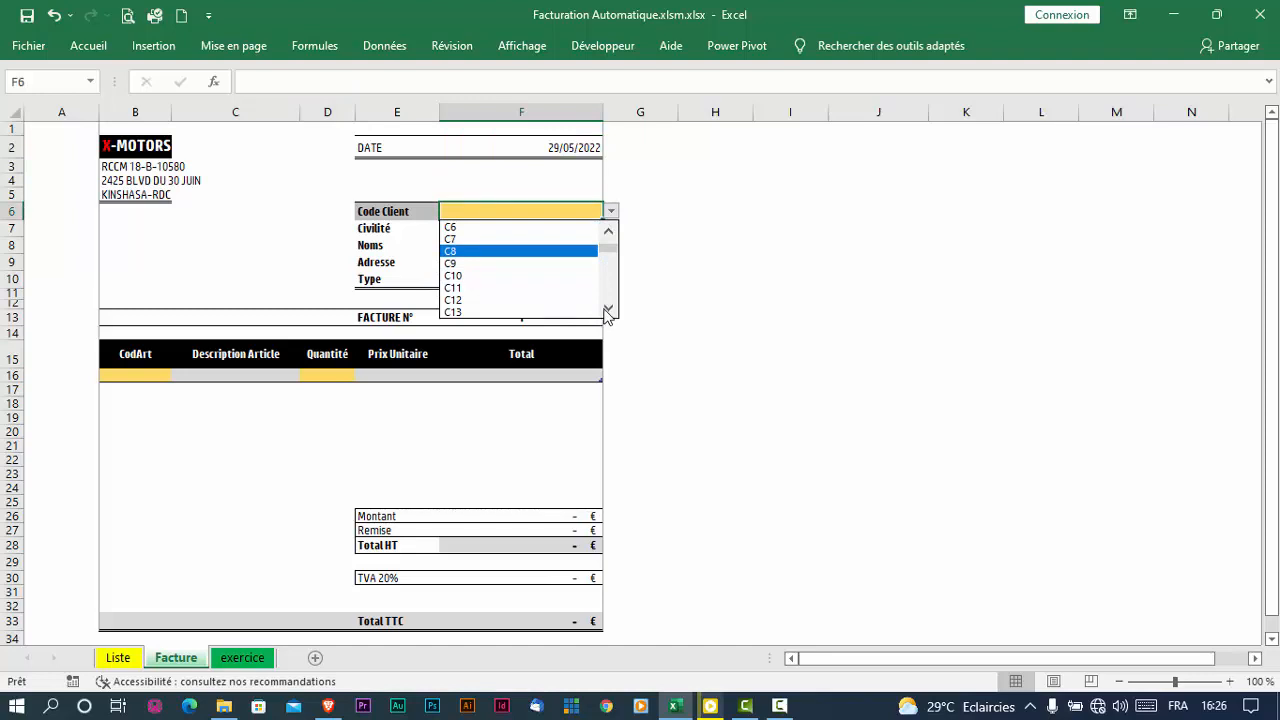
left_click(519, 283)
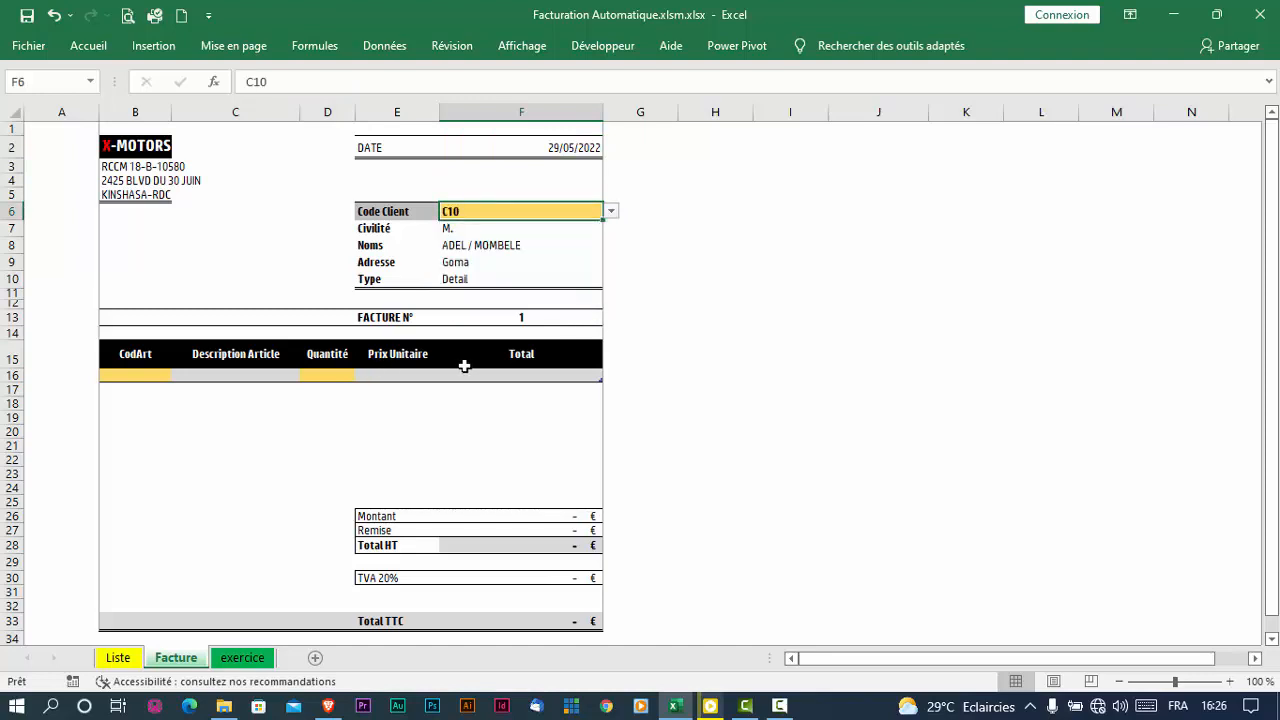
Set the article code of the first invoice line to VEH04 and check its description formula
left_click(157, 381)
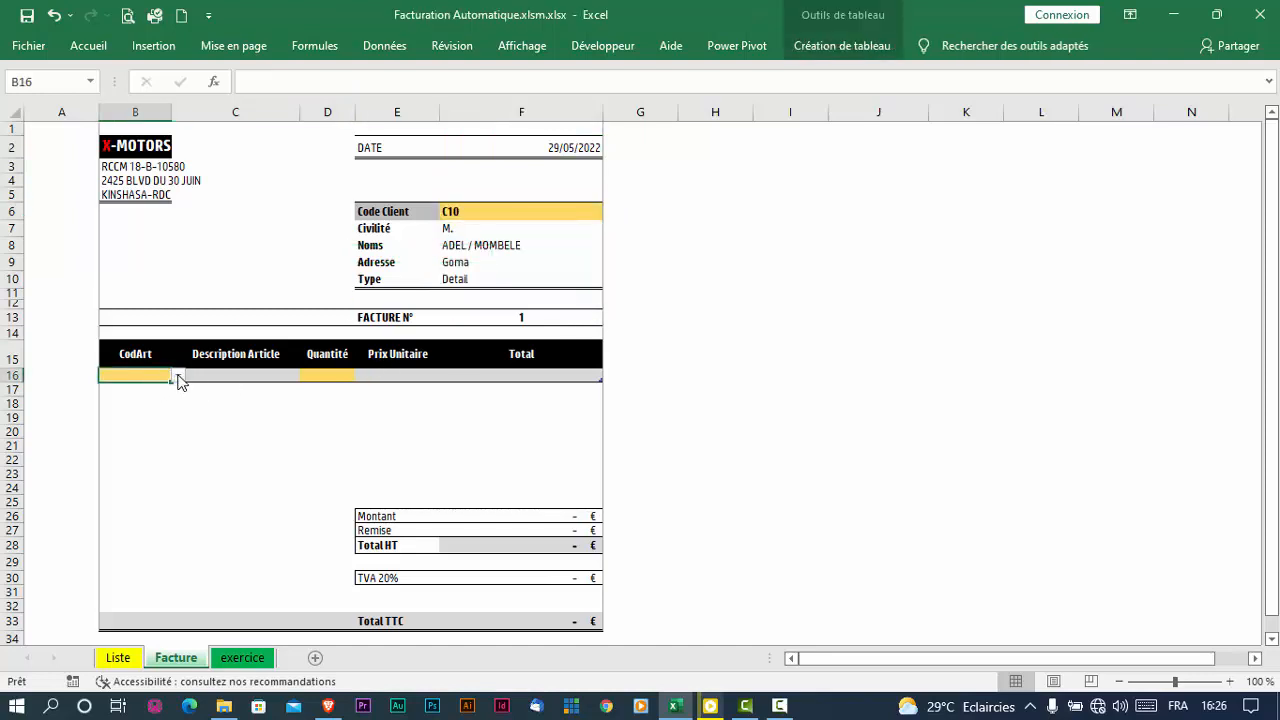
left_click(178, 378)
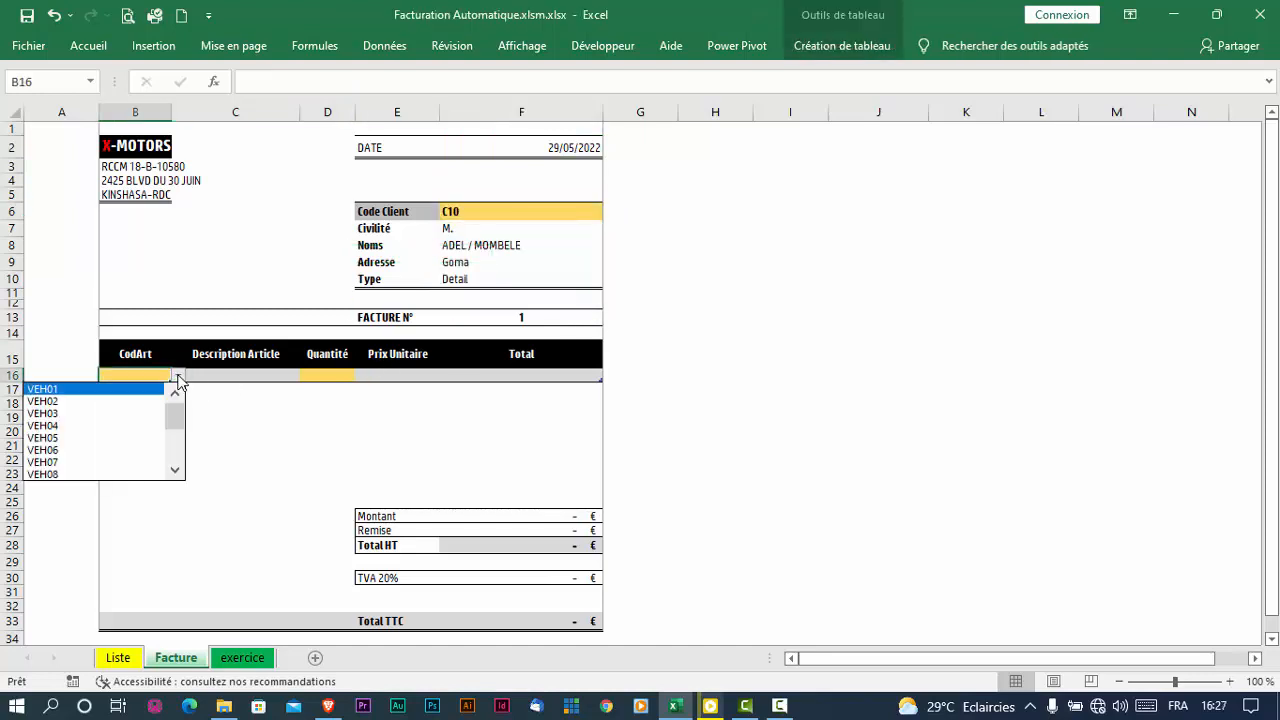
left_click(99, 426)
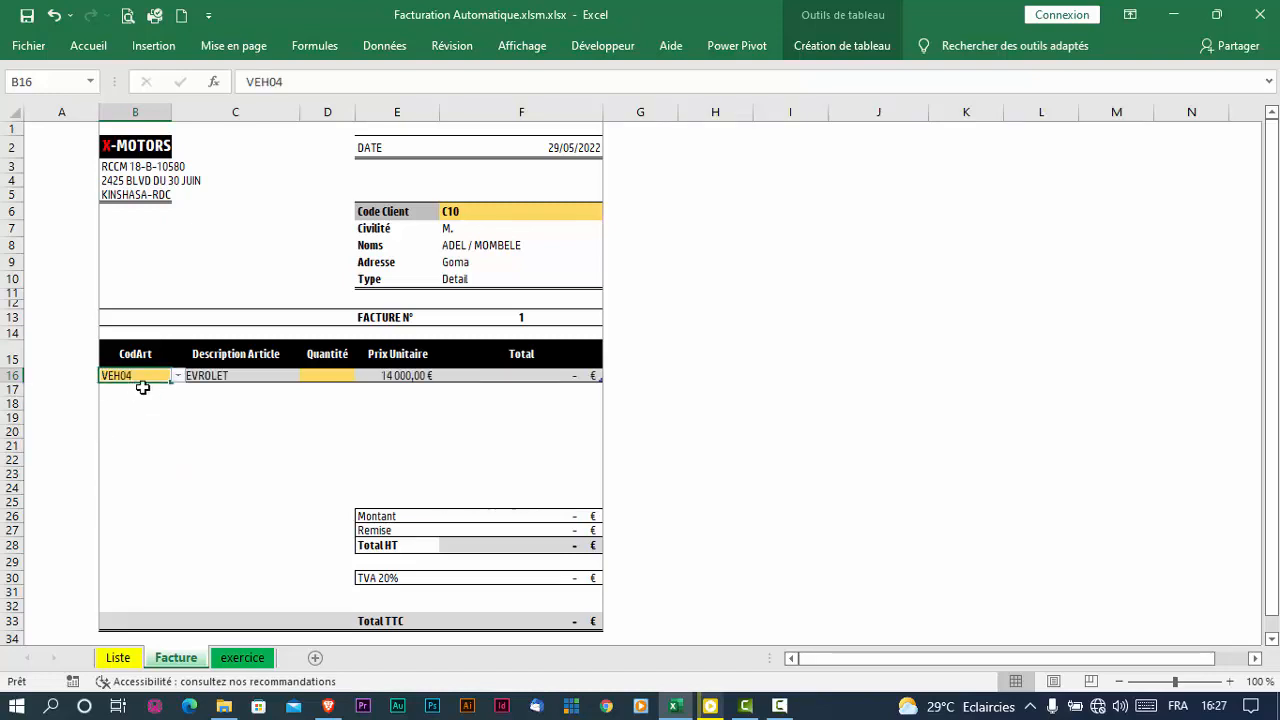
left_click(222, 380)
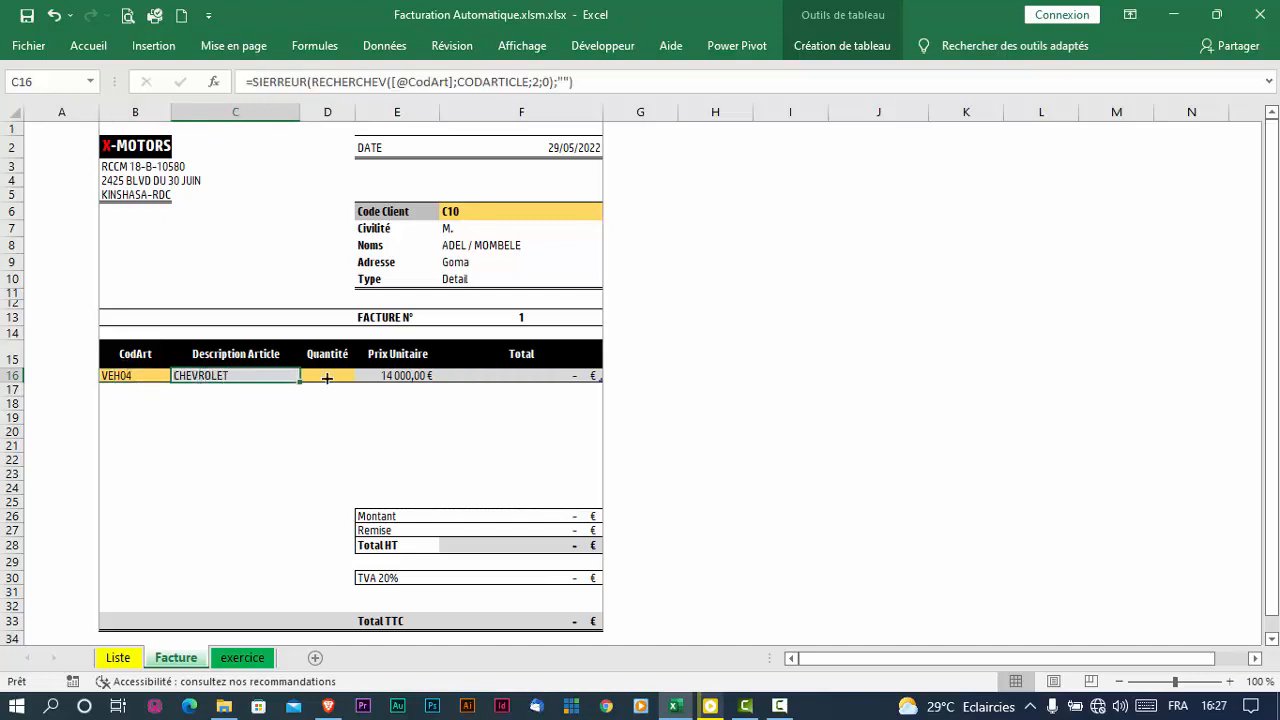
Replace the invoice's client code with that of another Detail-type client
left_click(482, 211)
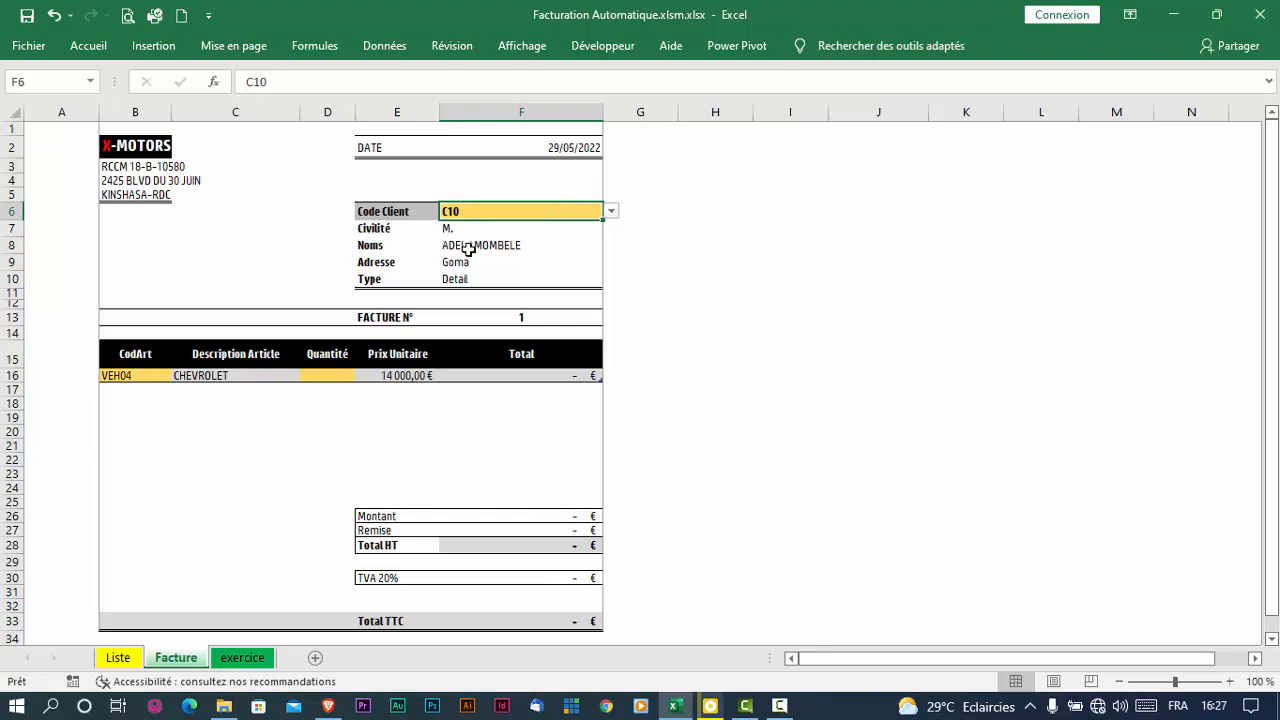
left_click(611, 212)
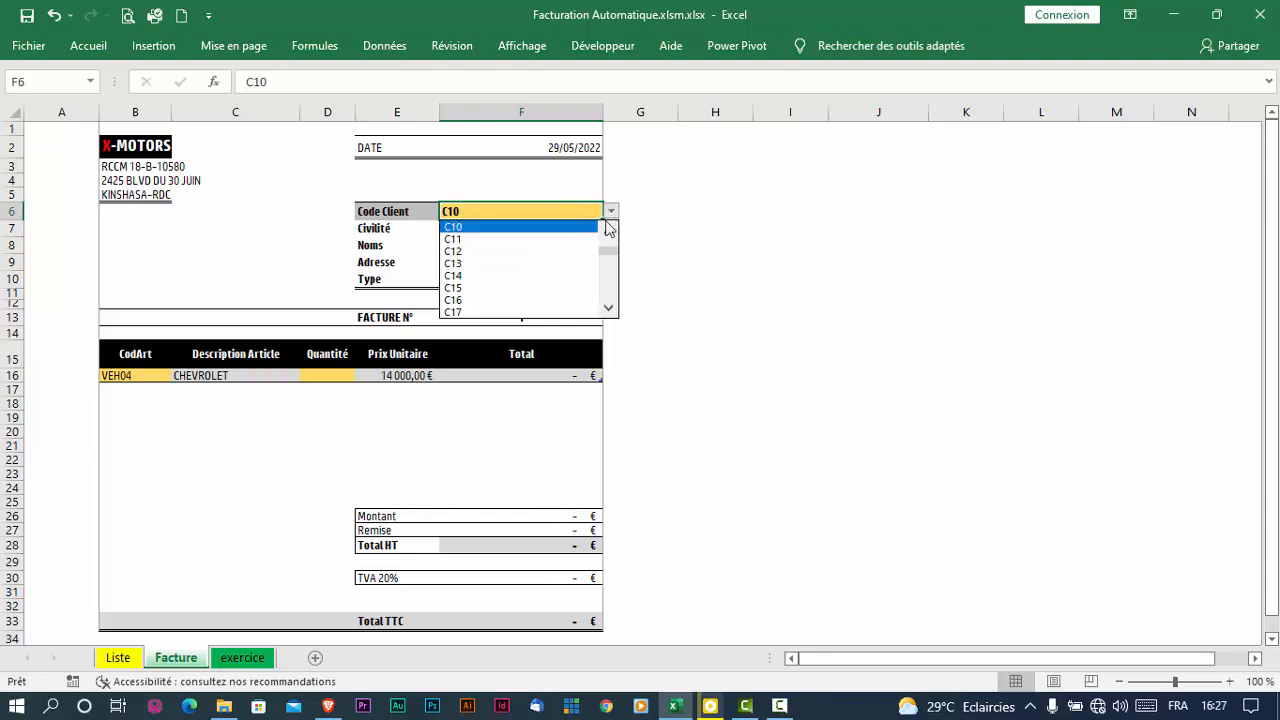
left_click(529, 291)
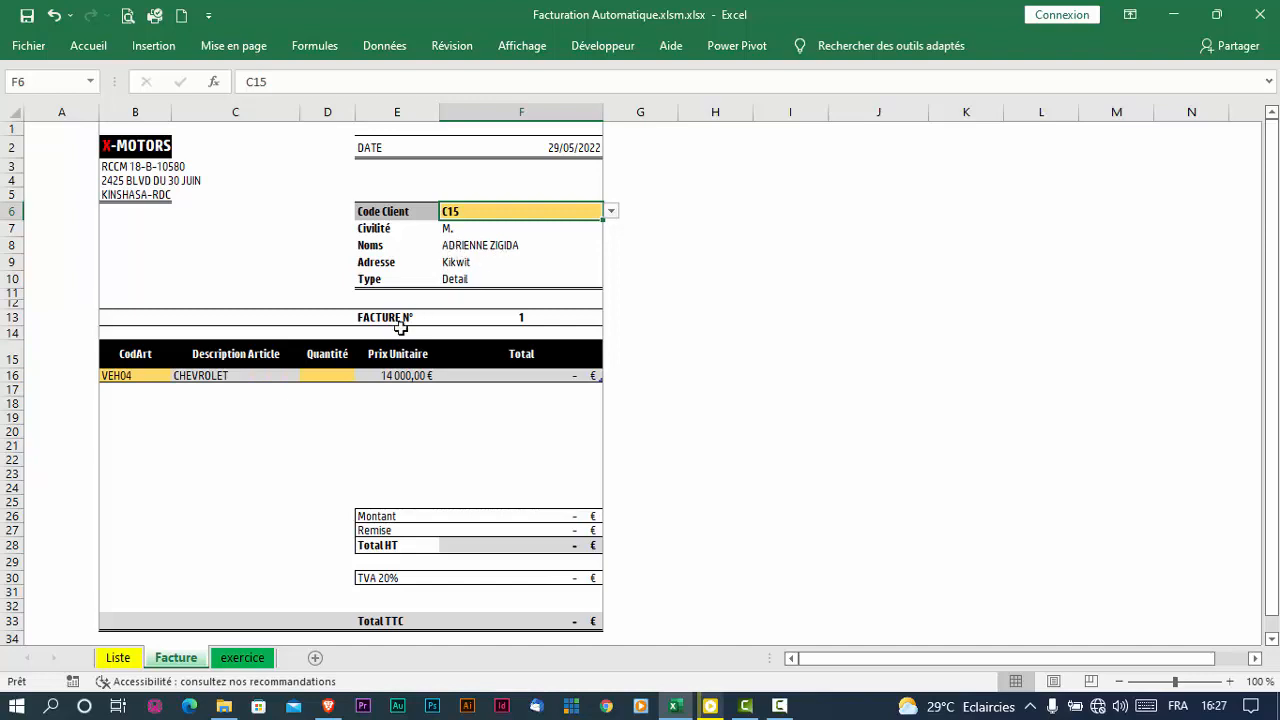
Enter a quantity of 1 for the VEH04 article line
left_click(332, 374)
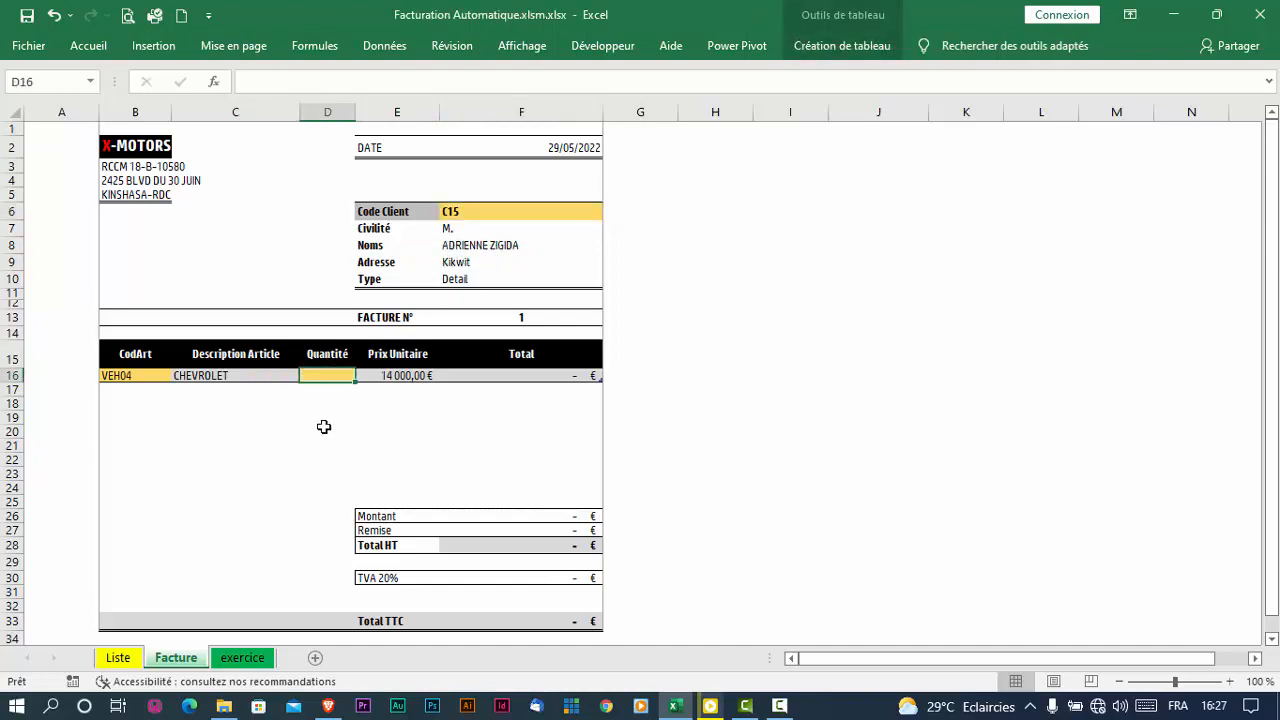
type("1")
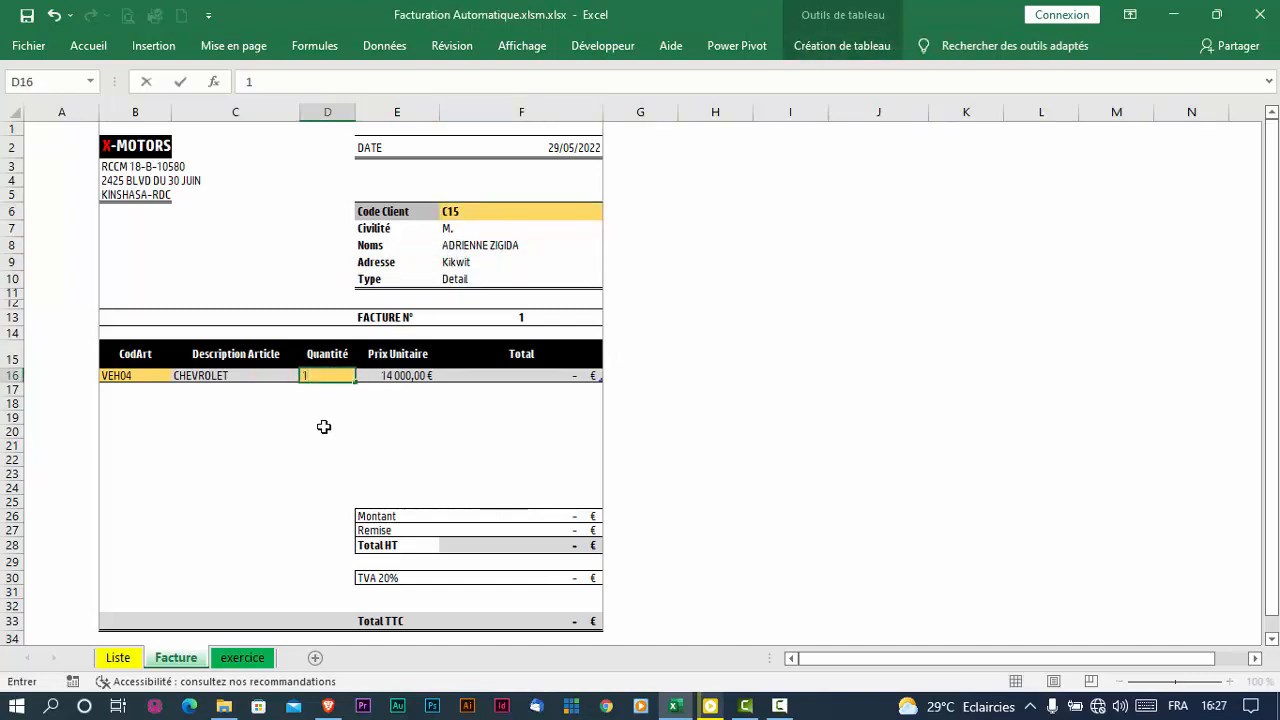
key("Tab")
key("Tab")
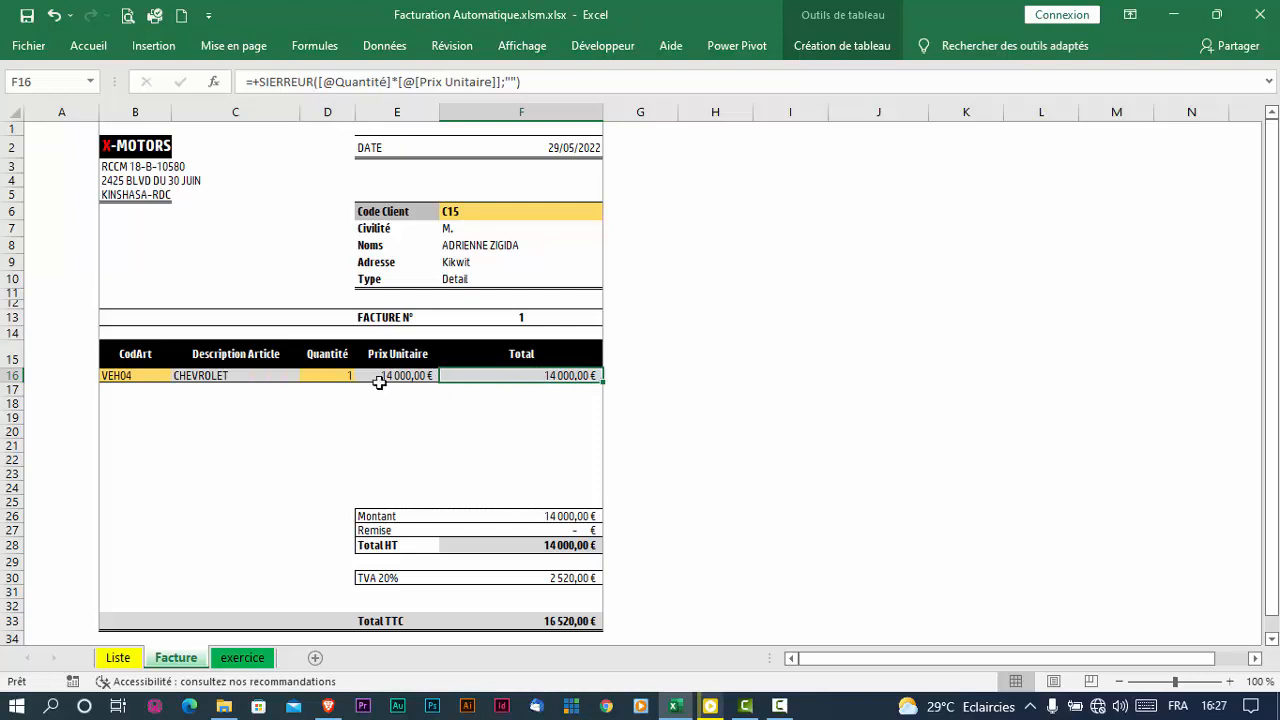
Set the quantity of the VEH04 article line to 2
left_click(337, 375)
type("2")
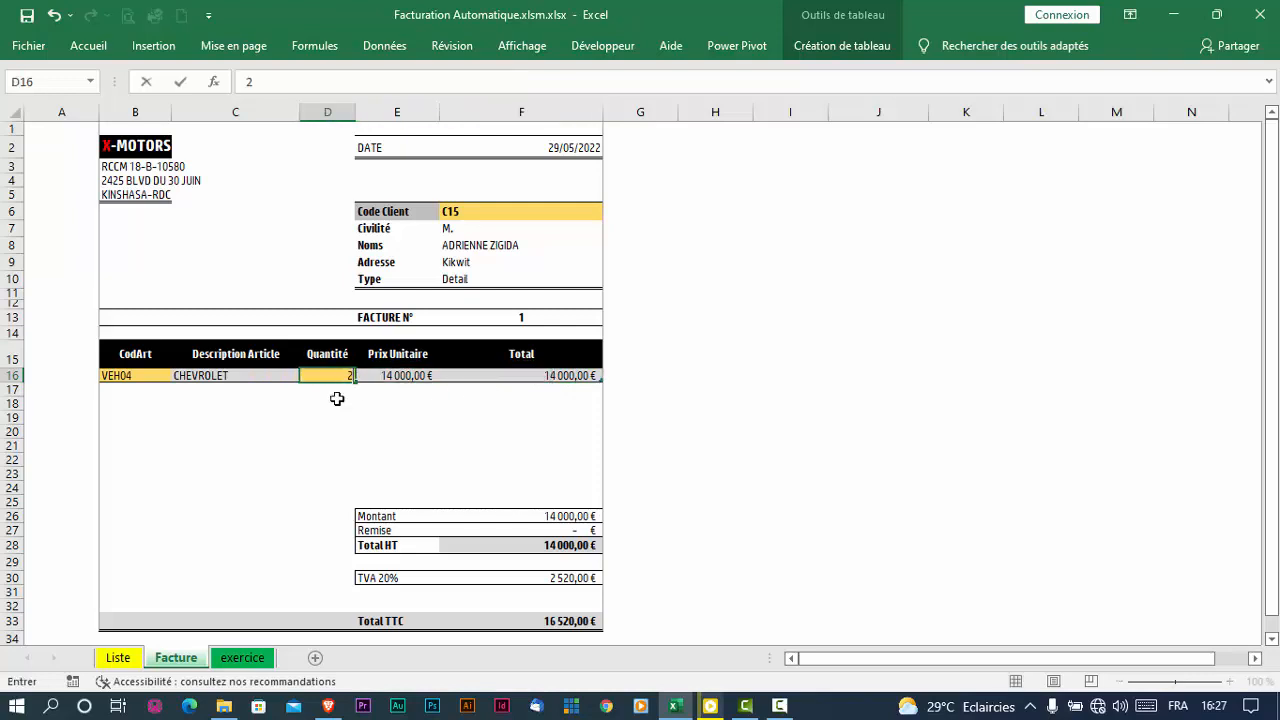
key("Tab")
Examine the formulas behind the line total, Montant, Remise, Total HT and TVA
left_click(546, 372)
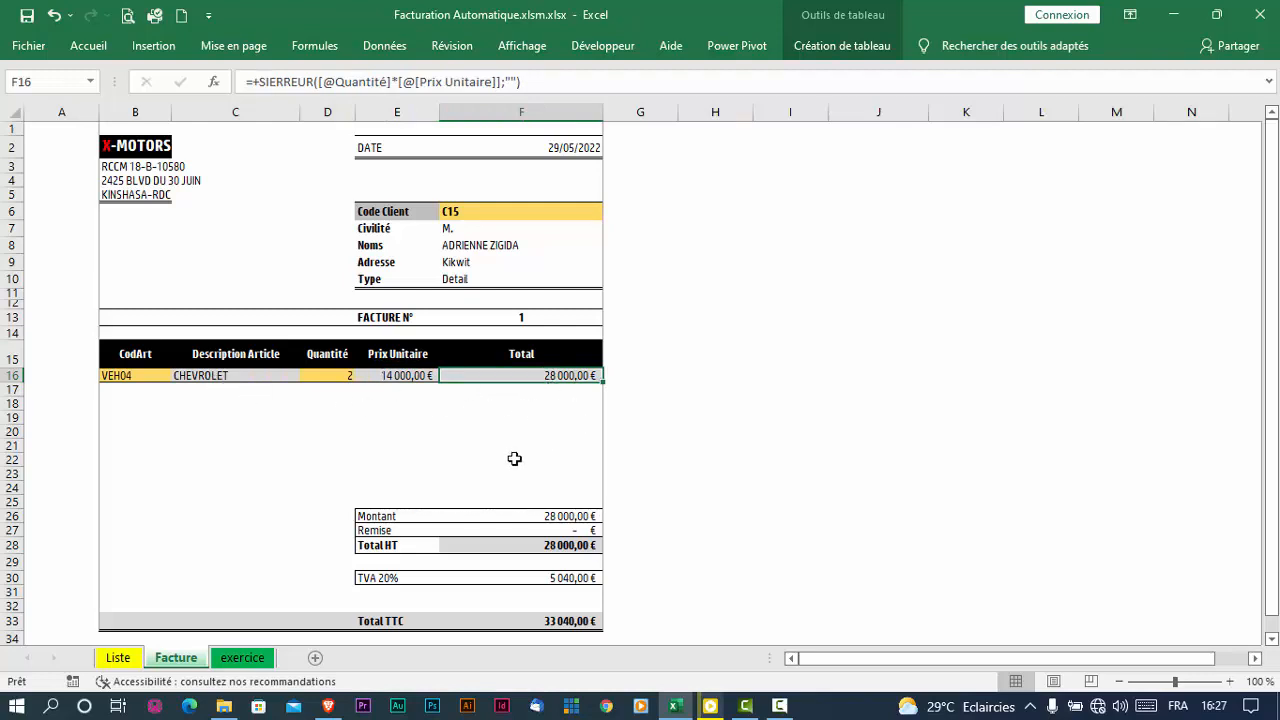
left_click(578, 515)
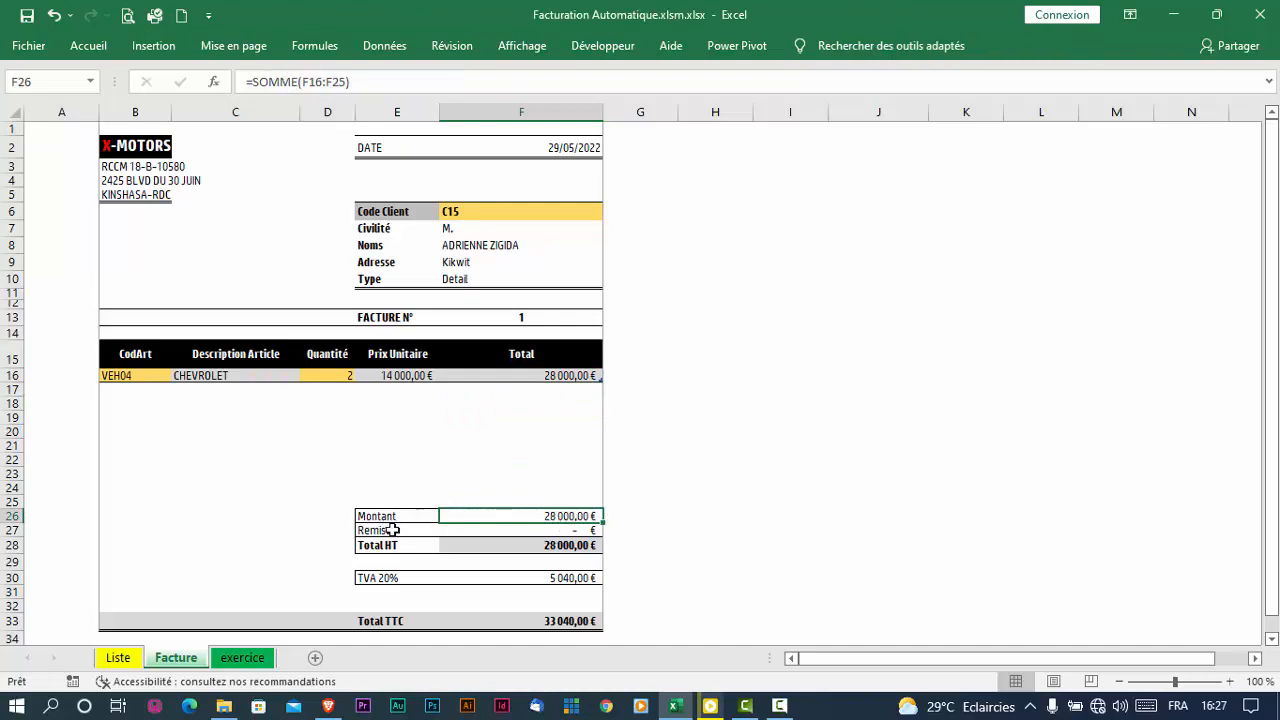
left_click(548, 530)
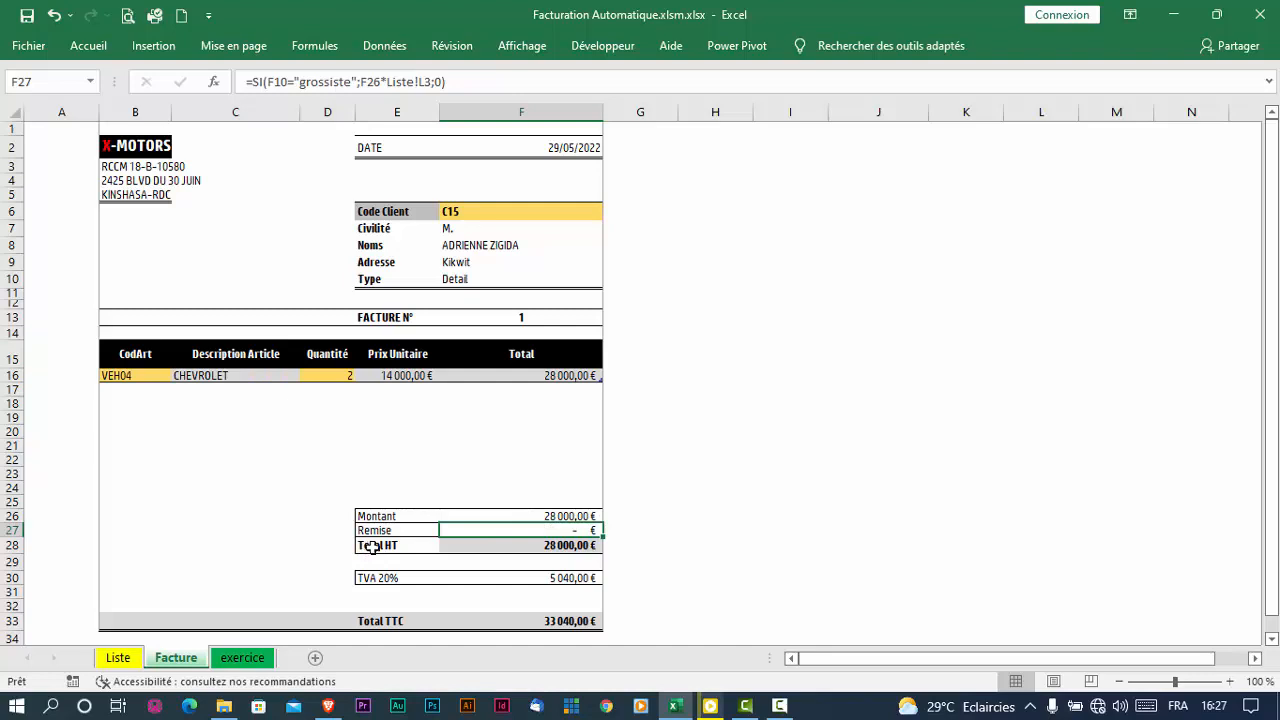
left_click(575, 545)
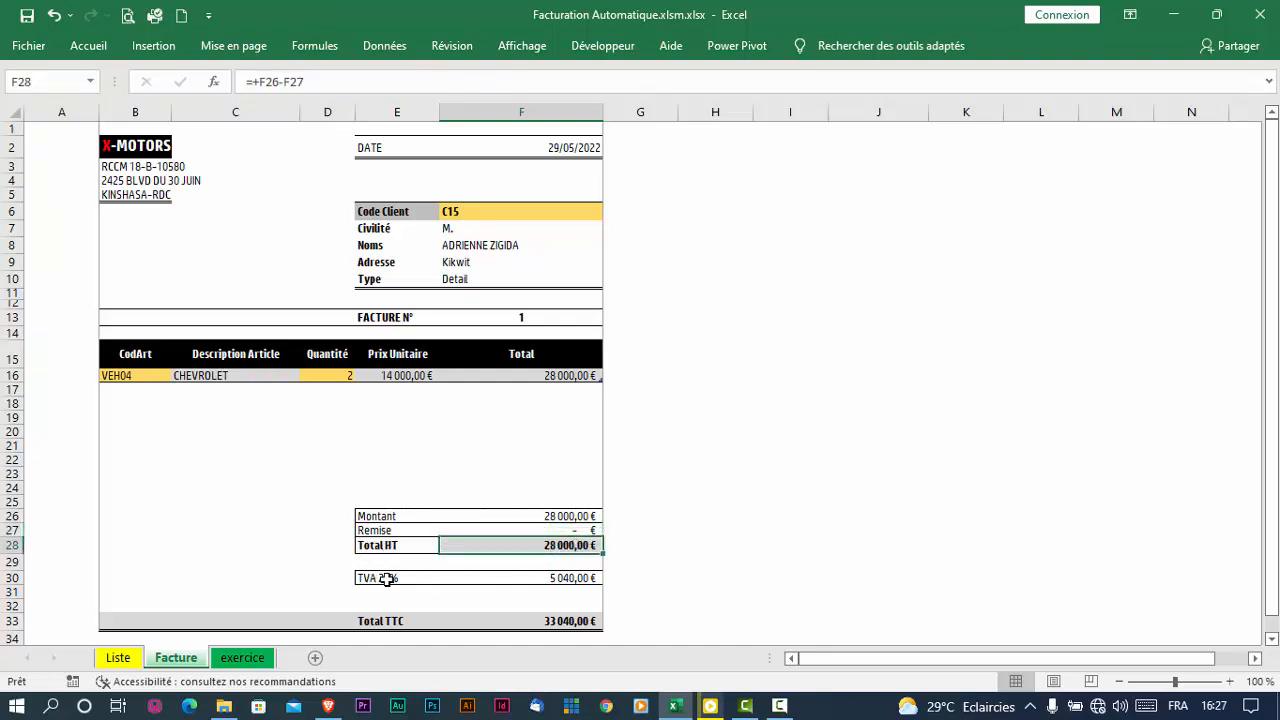
left_click(588, 578)
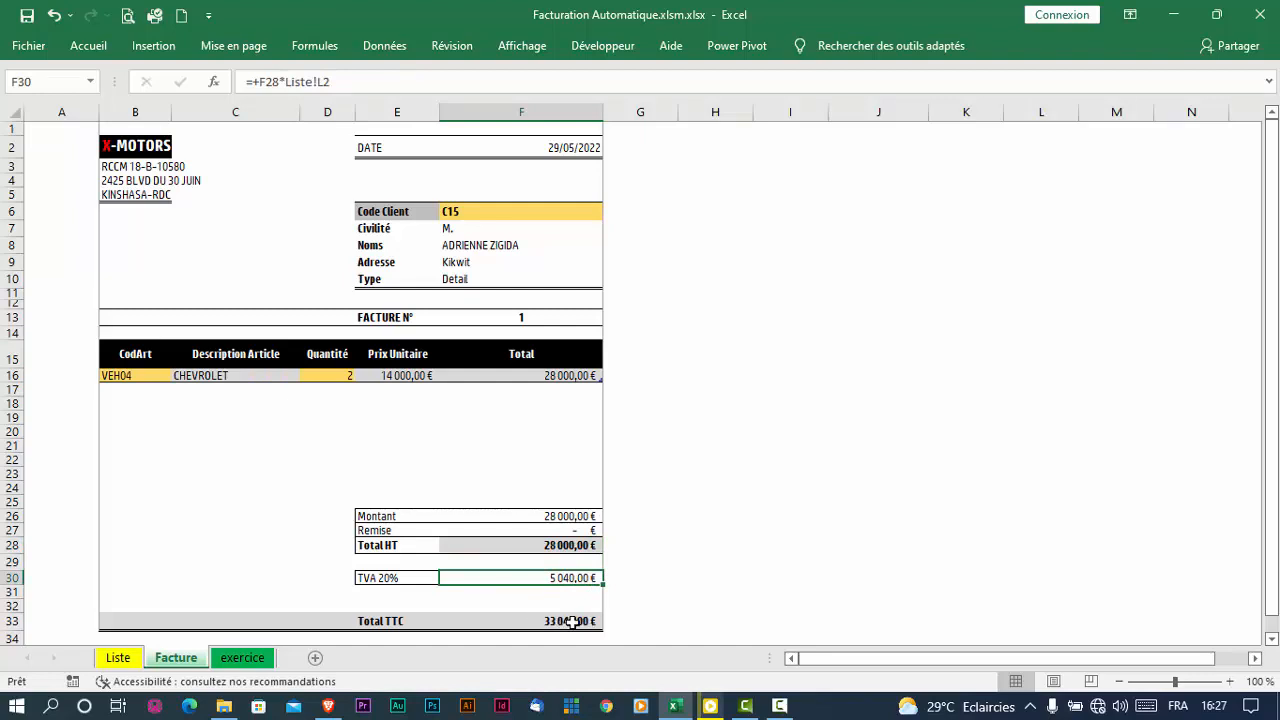
left_click(543, 529)
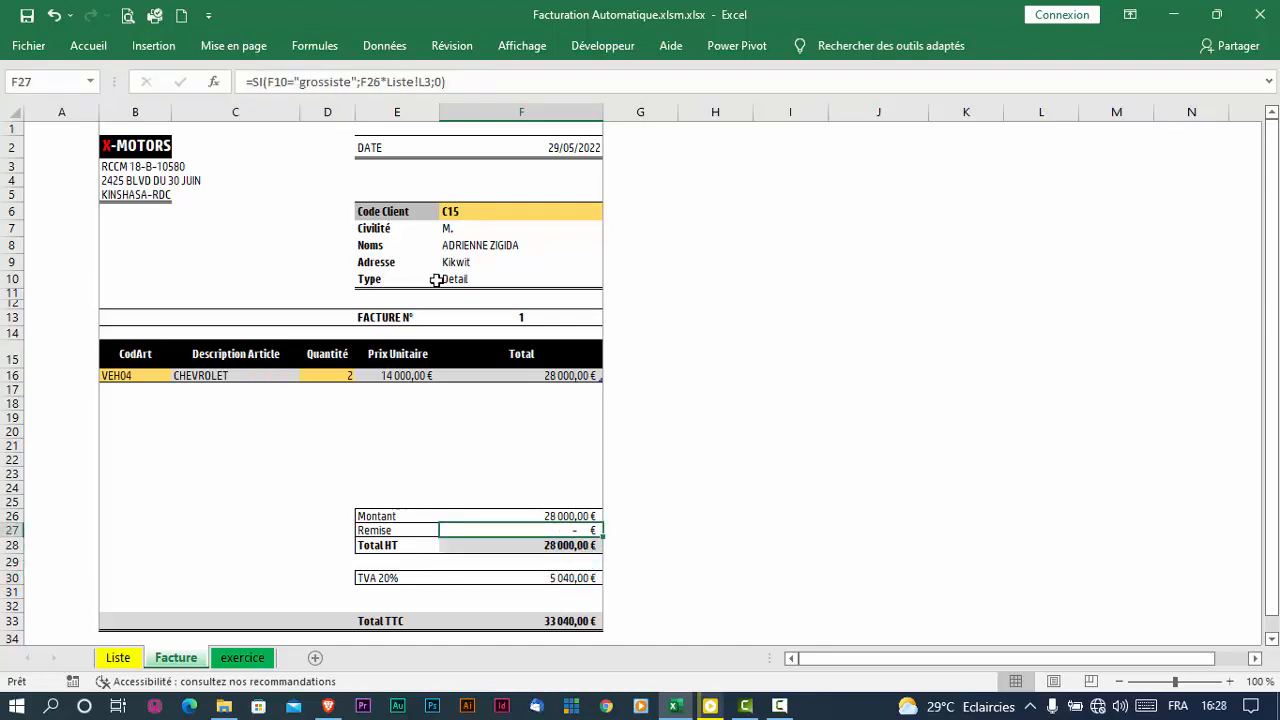
Switch the invoice to a client of type Grossiste by choosing a different client code
left_click(577, 211)
left_click(609, 215)
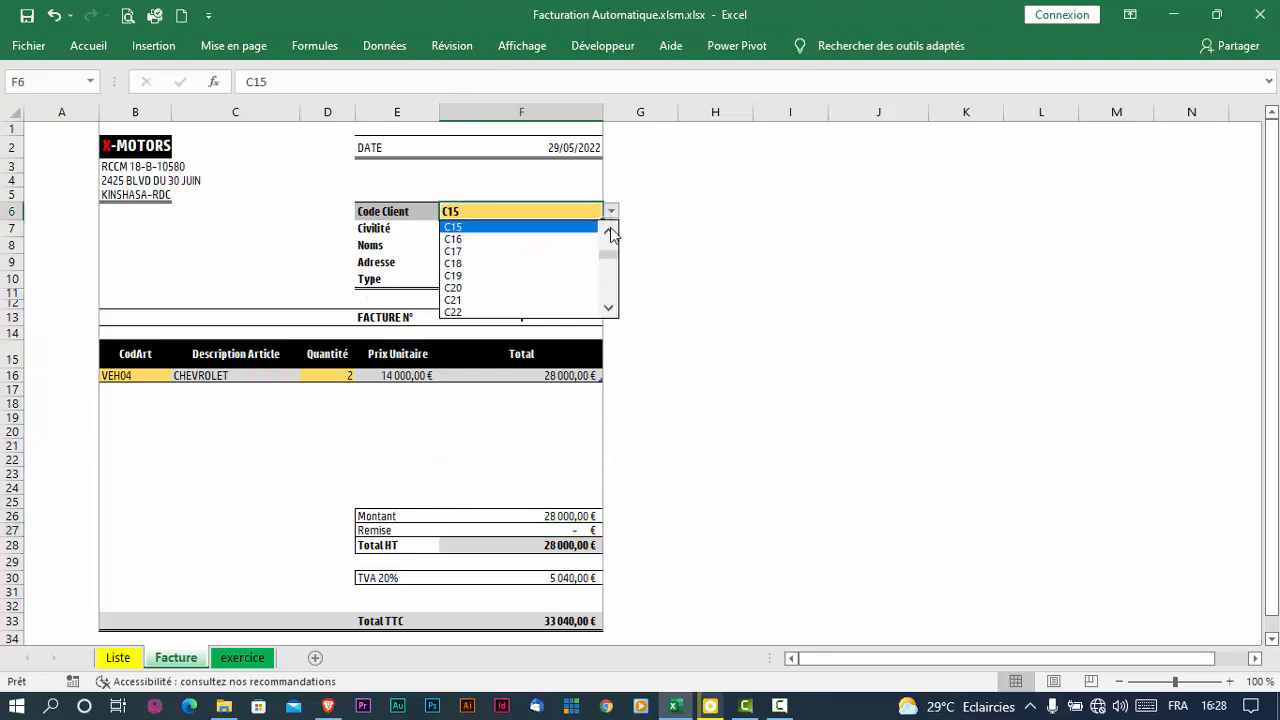
left_click(610, 309)
left_click(610, 309)
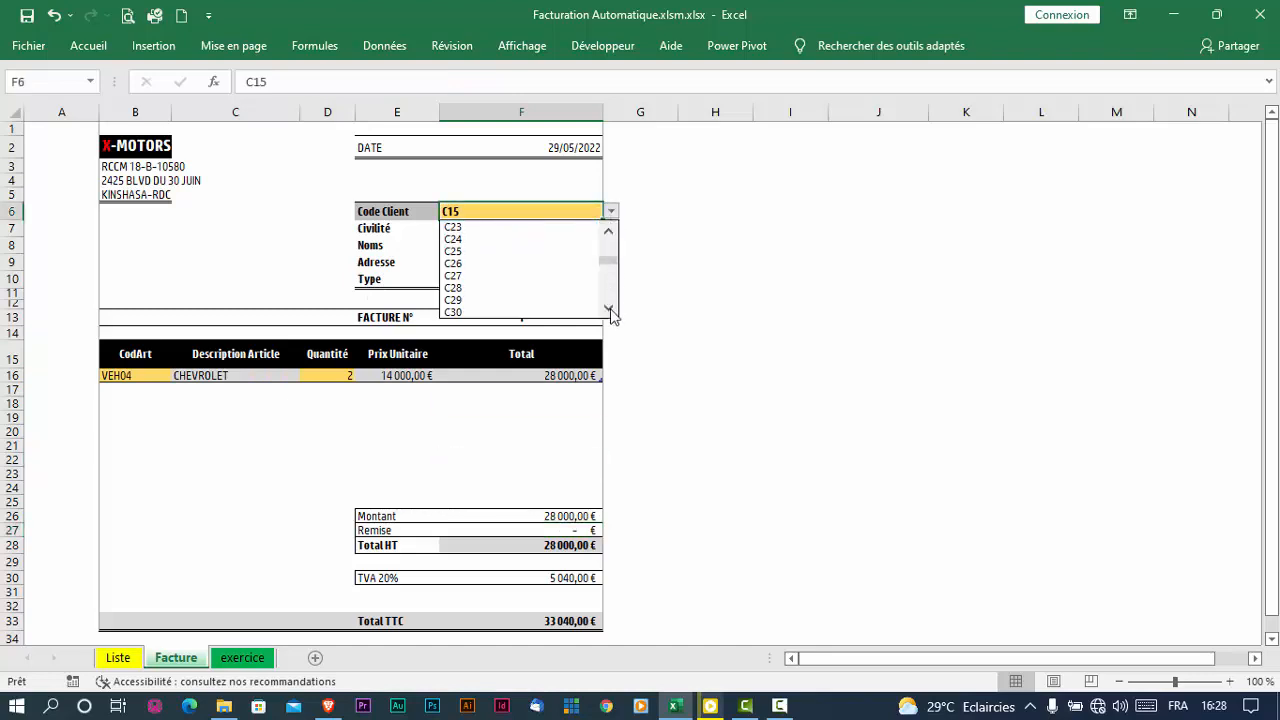
left_click(610, 309)
left_click(610, 309)
left_click(610, 309)
left_click(533, 300)
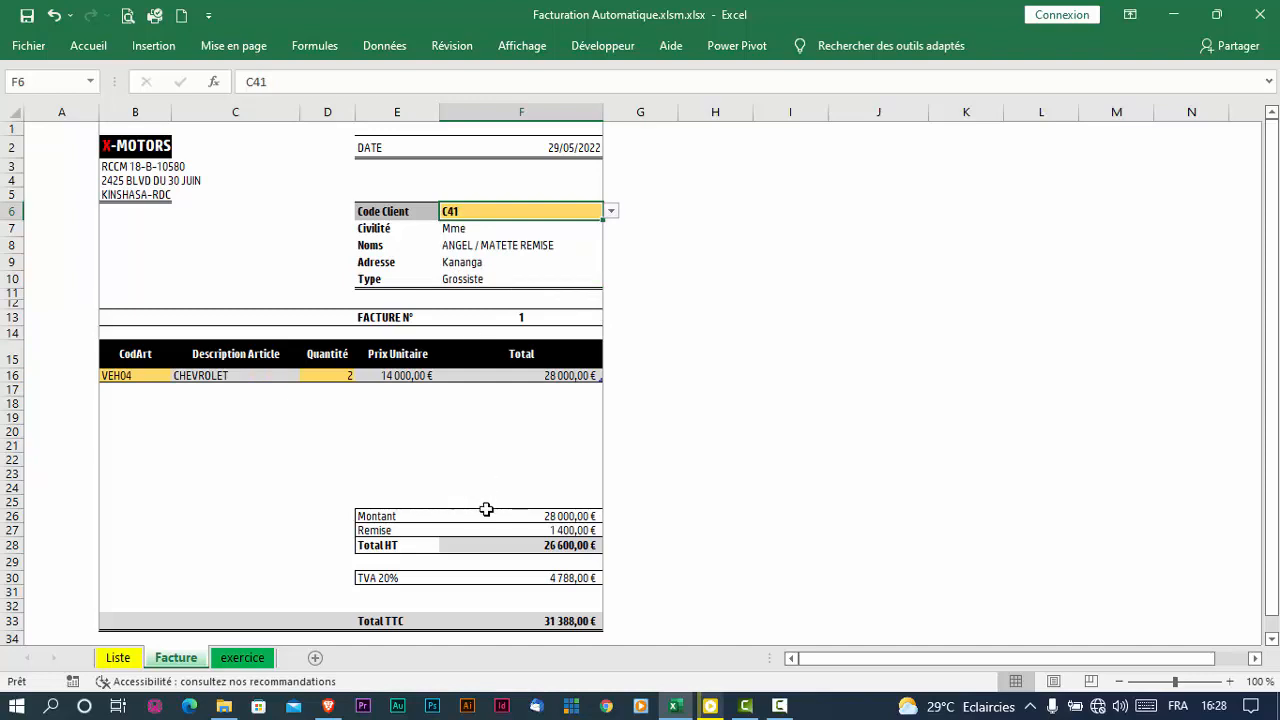
Examine the wholesale client's discount, tax and Total TTC formulas, and view the blank invoice on the exercice sheet
left_click(555, 531)
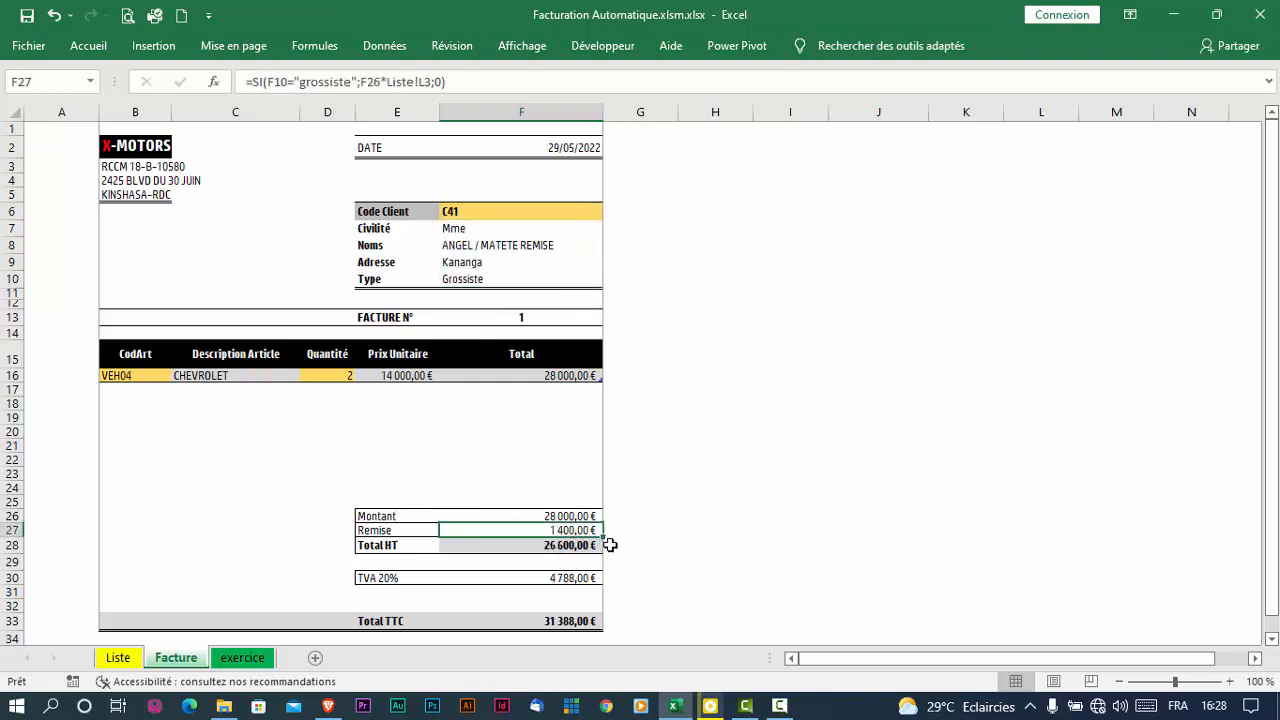
left_click(561, 514)
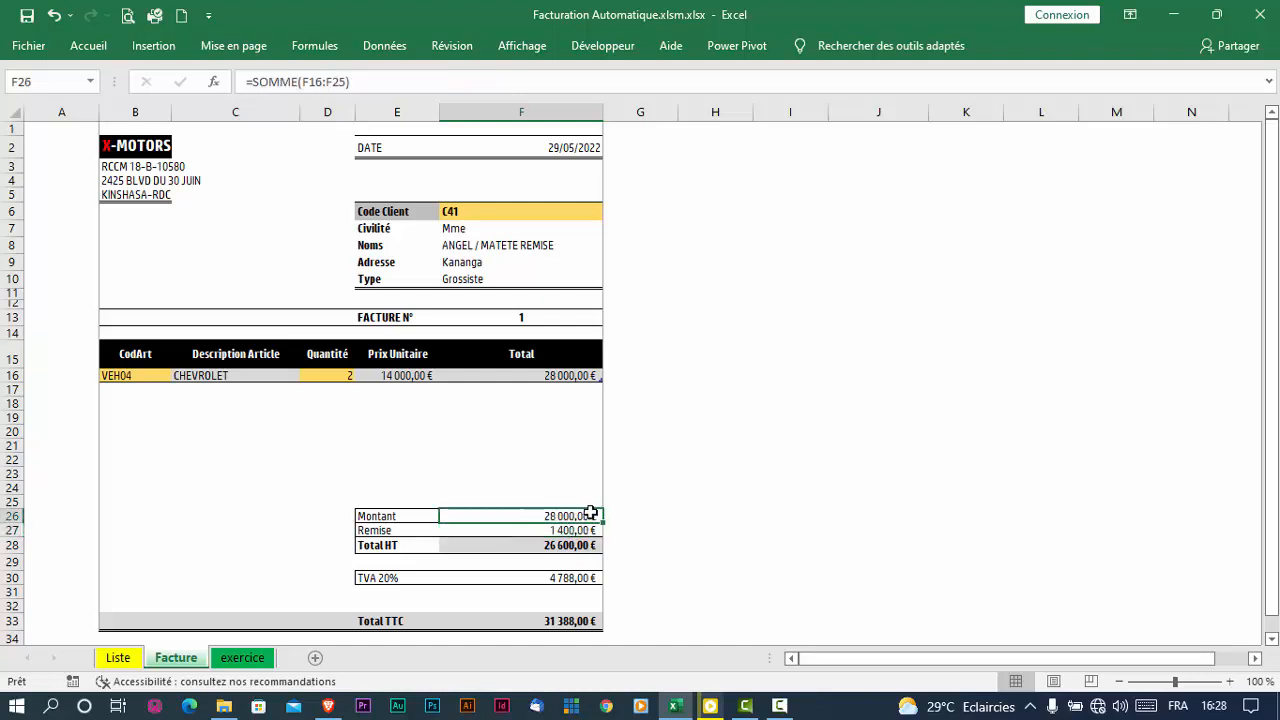
left_click(560, 547)
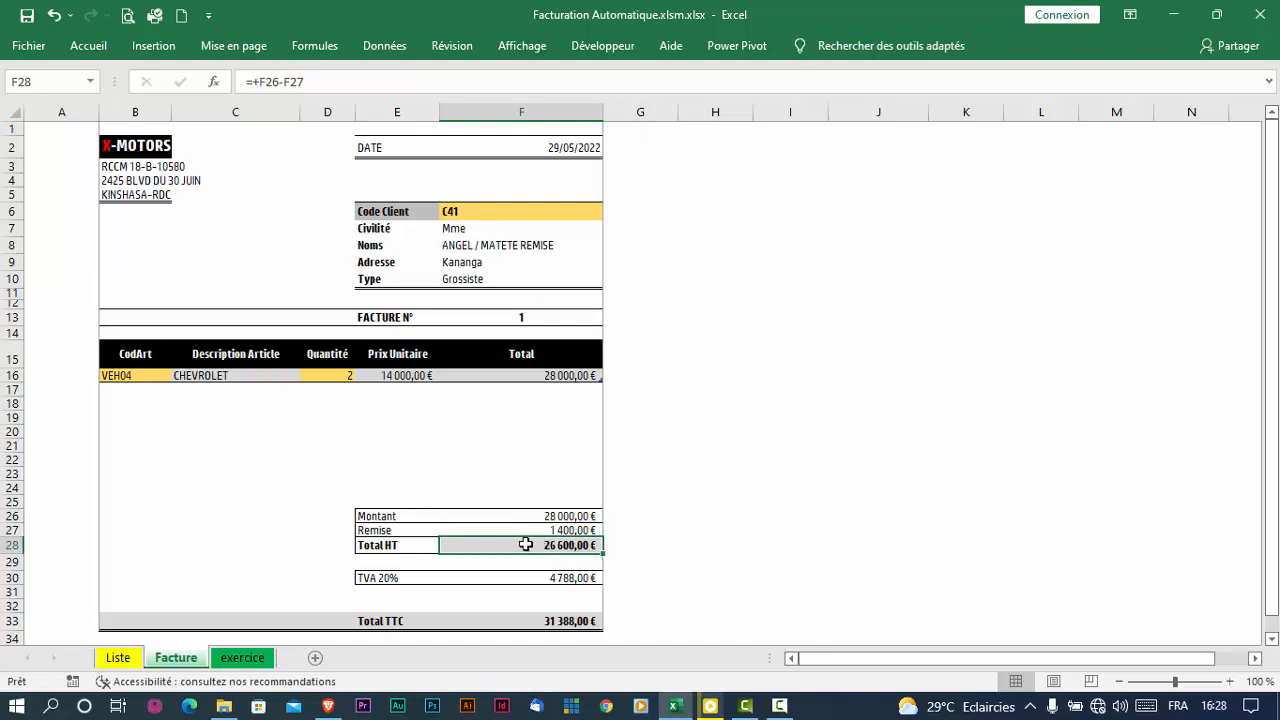
left_click(570, 579)
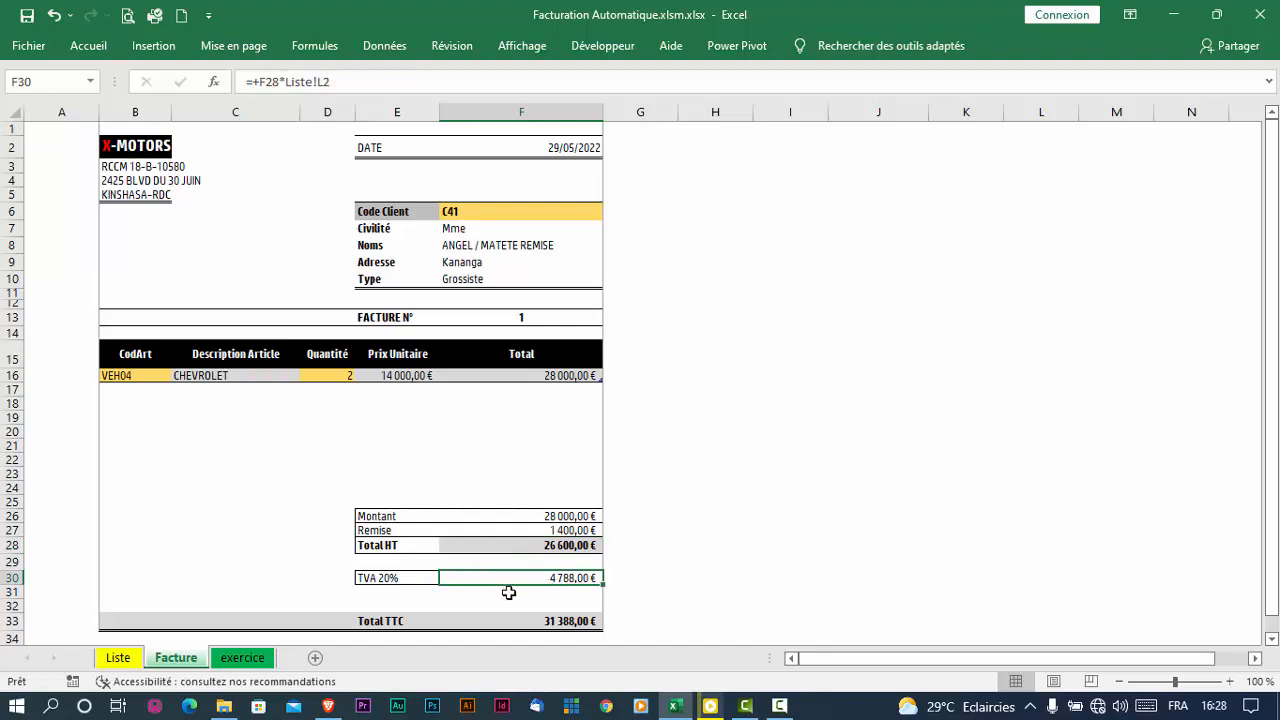
left_click(565, 622)
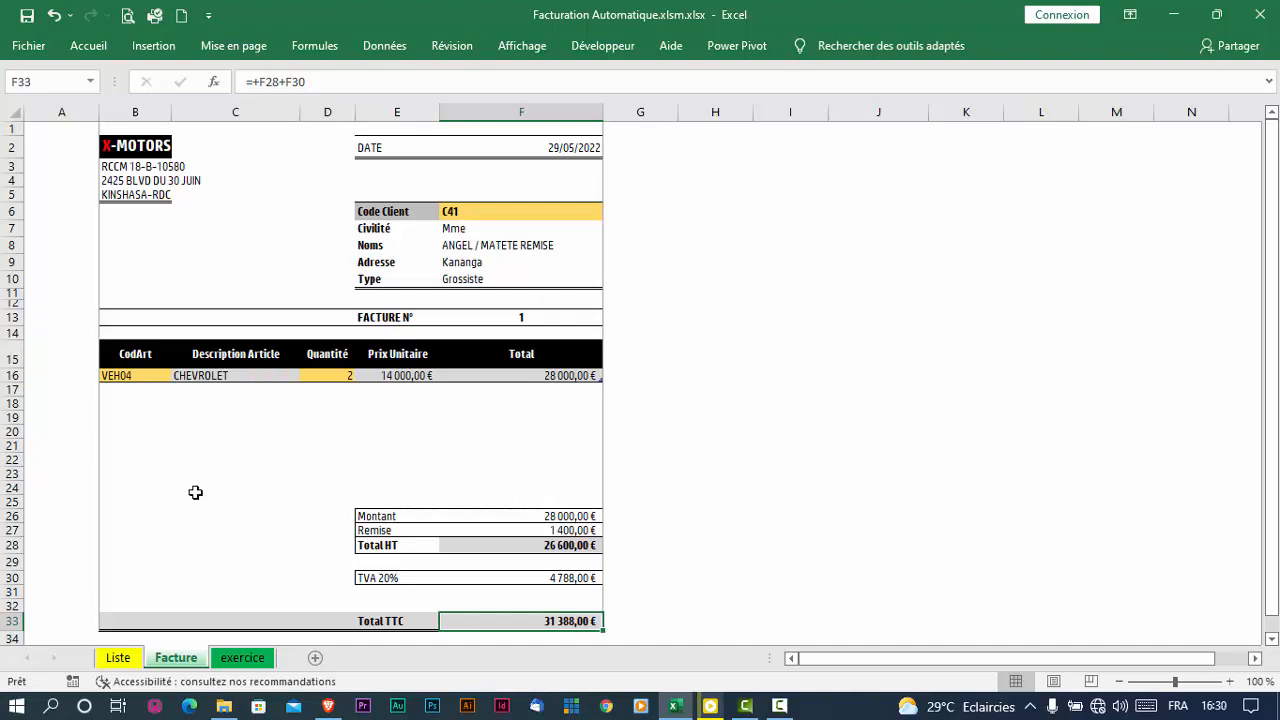
left_click(243, 659)
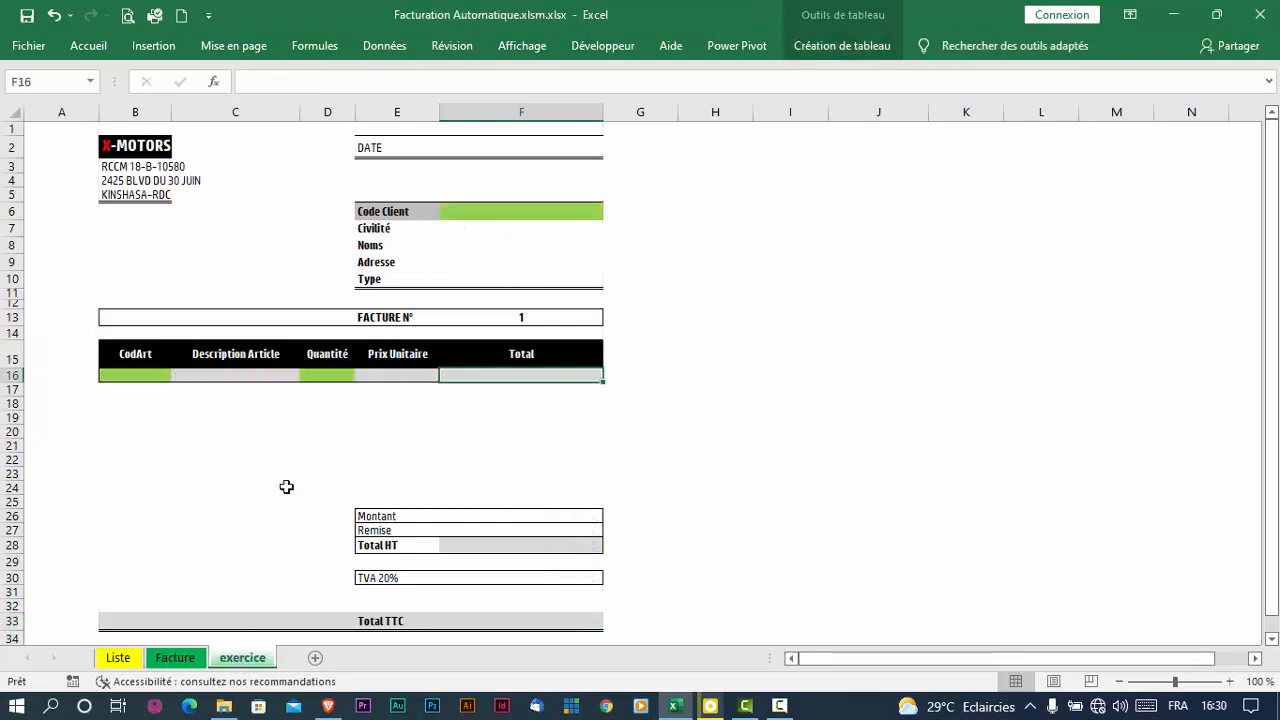
left_click(176, 658)
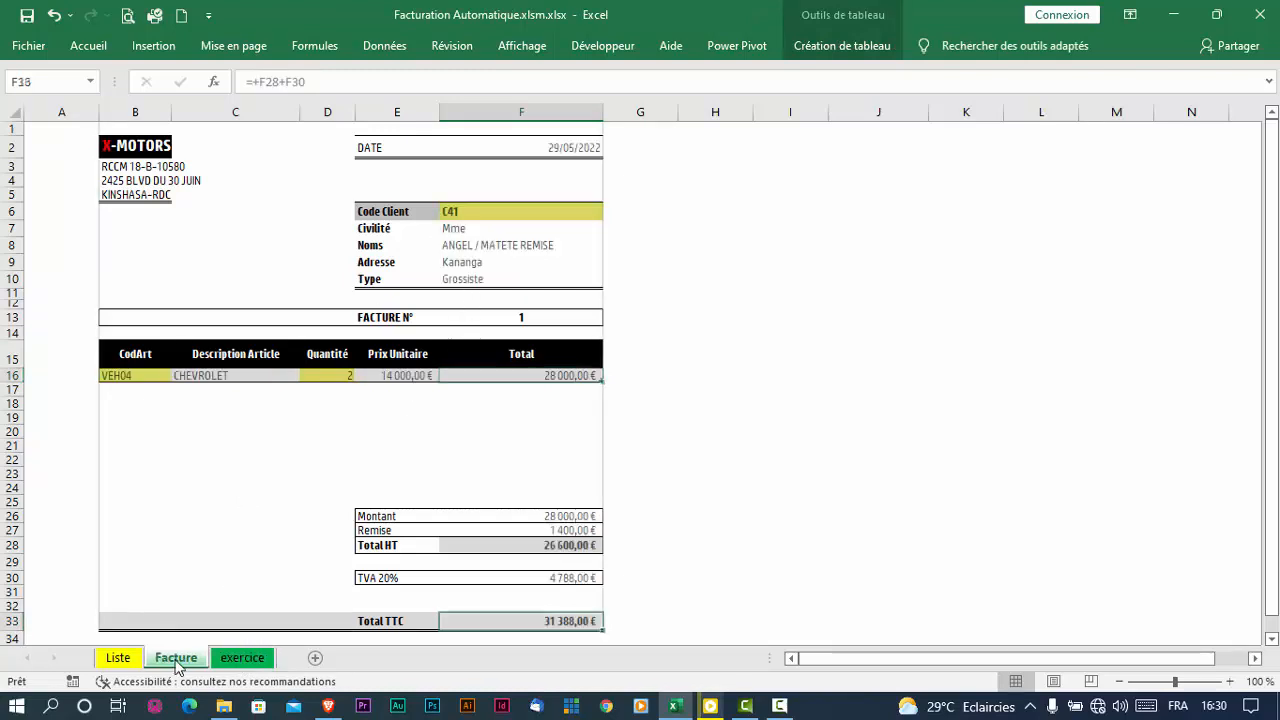
Change the invoice's client code on the Facture sheet to that of another Grossiste client
left_click(453, 212)
left_click(611, 212)
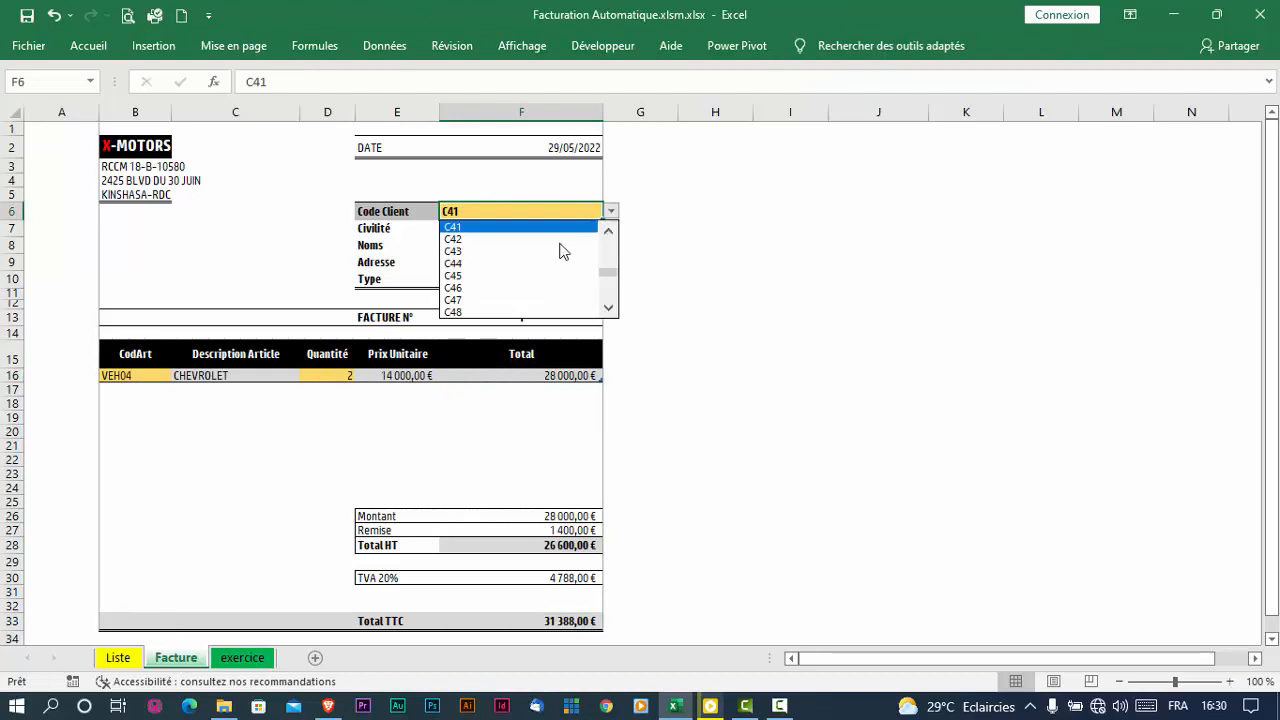
left_click(547, 253)
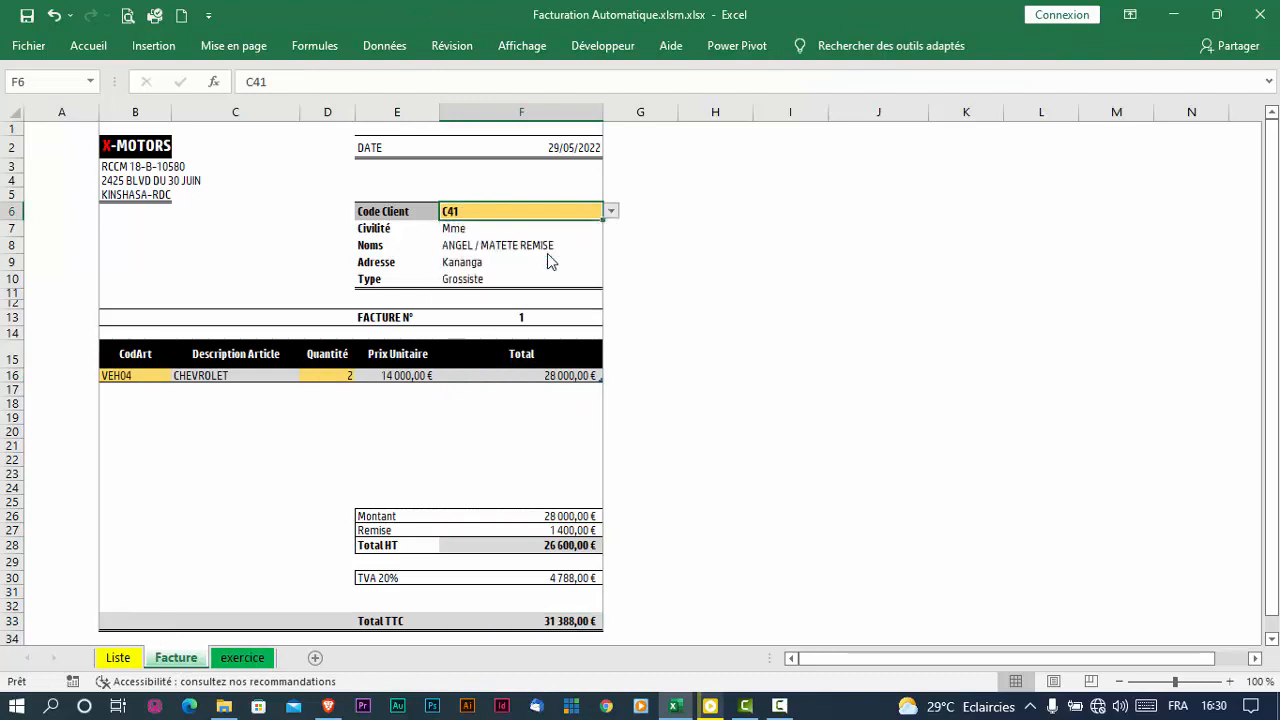
Change the article code of the Facture sheet's invoice line to VEH06
left_click(156, 376)
left_click(178, 376)
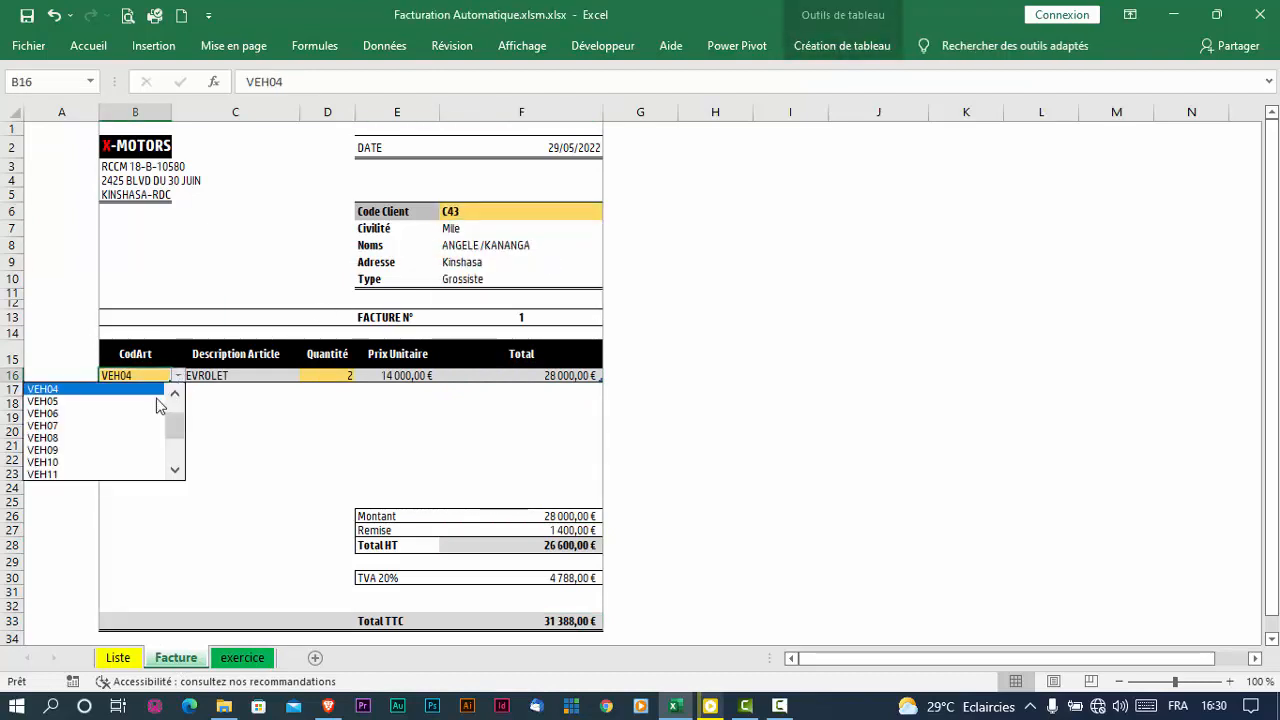
left_click(132, 416)
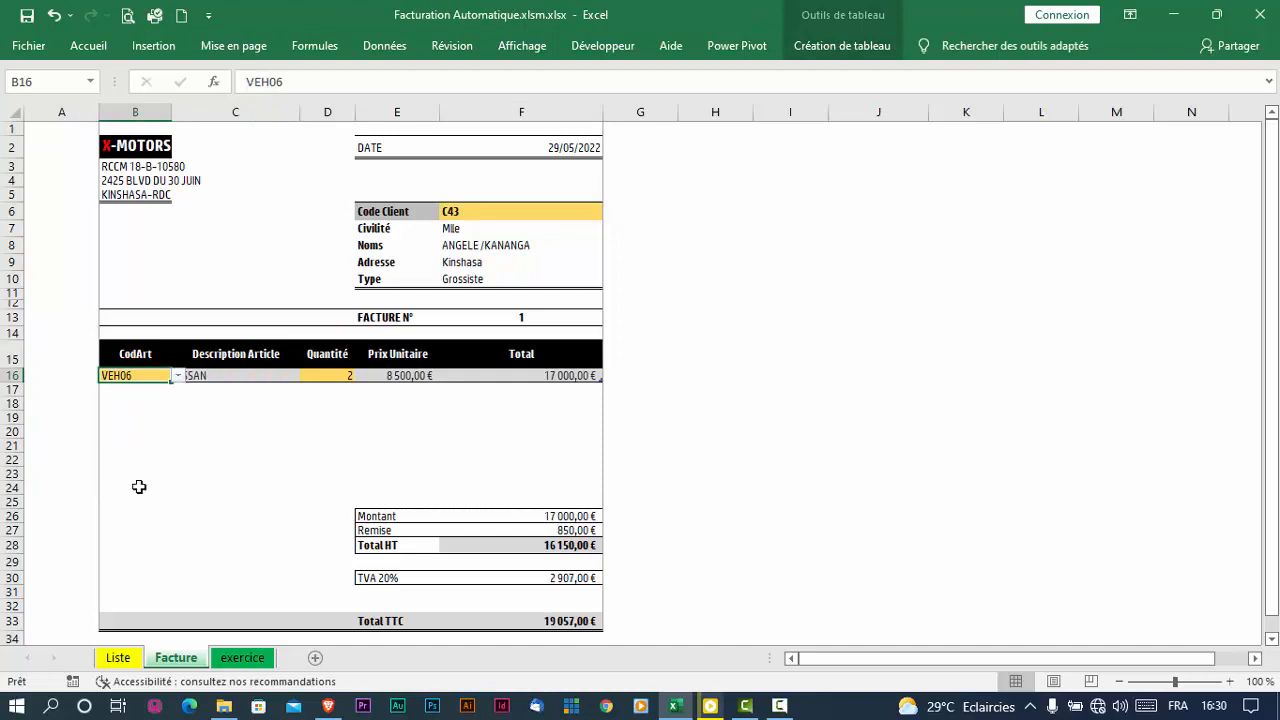
Try client code c1 in the Code Client cell of the exercice sheet, and clear the entry
left_click(243, 657)
left_click(503, 210)
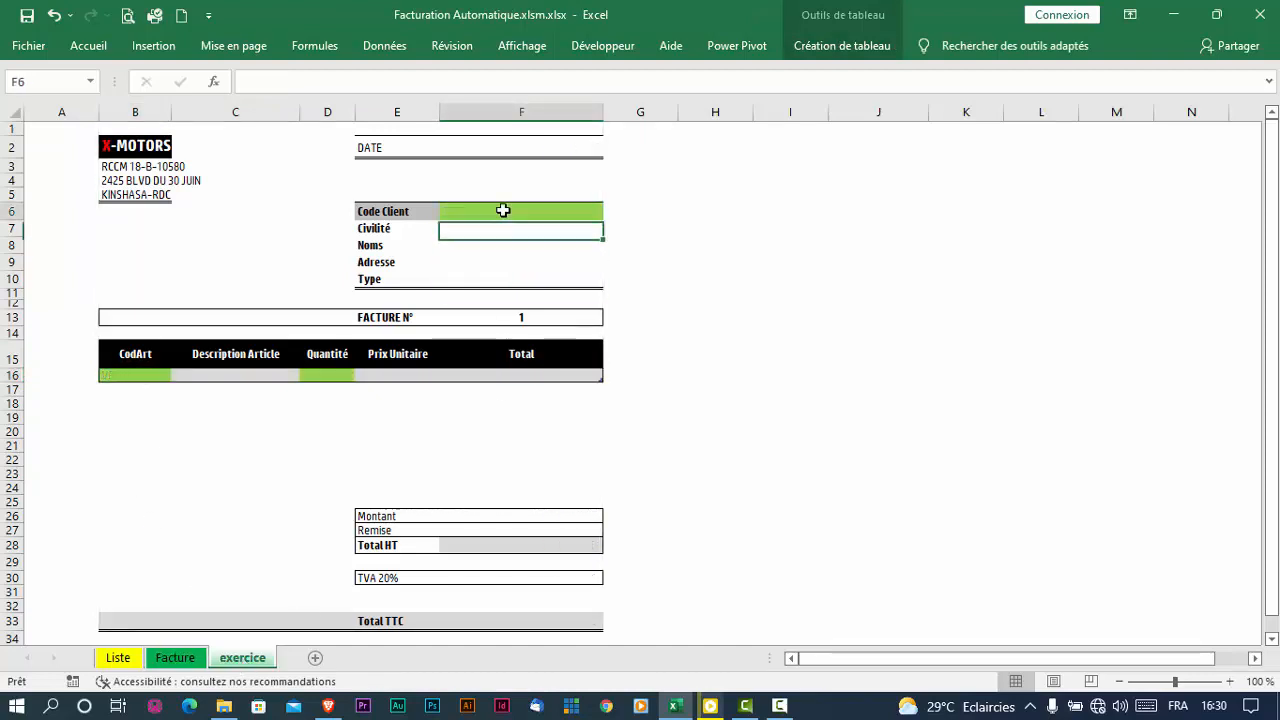
type("c1")
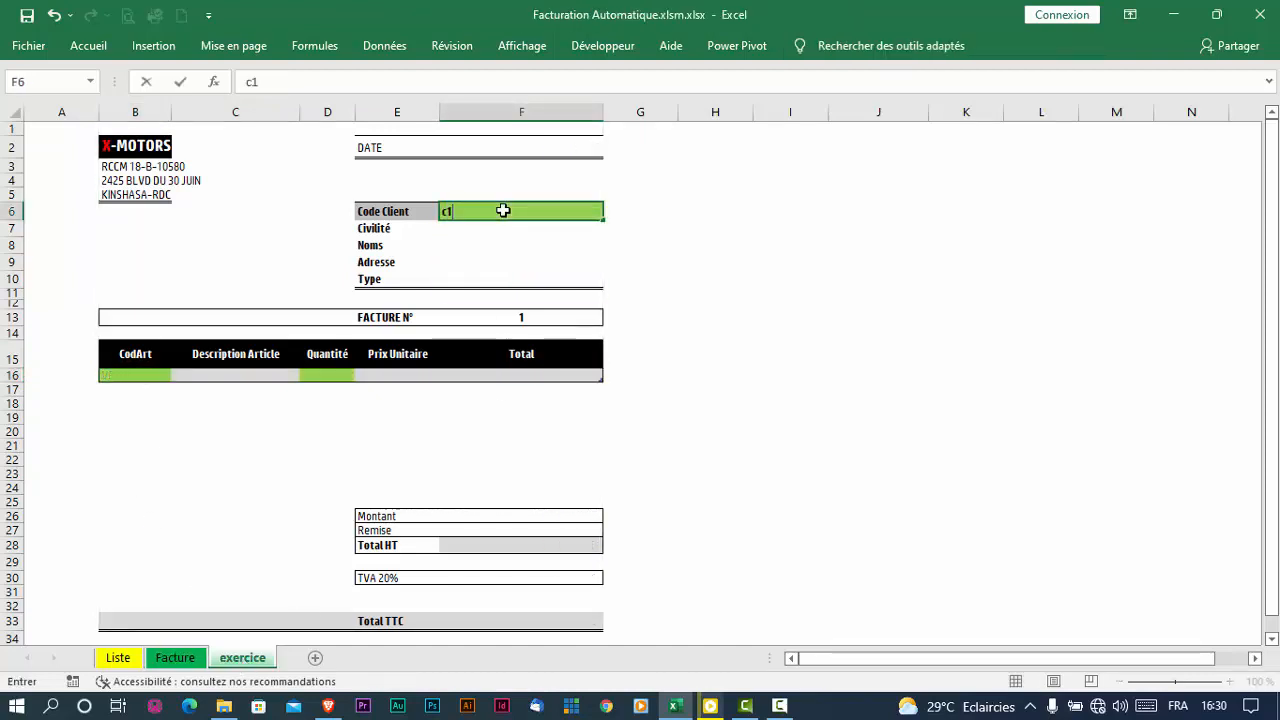
key("Return")
left_click(503, 210)
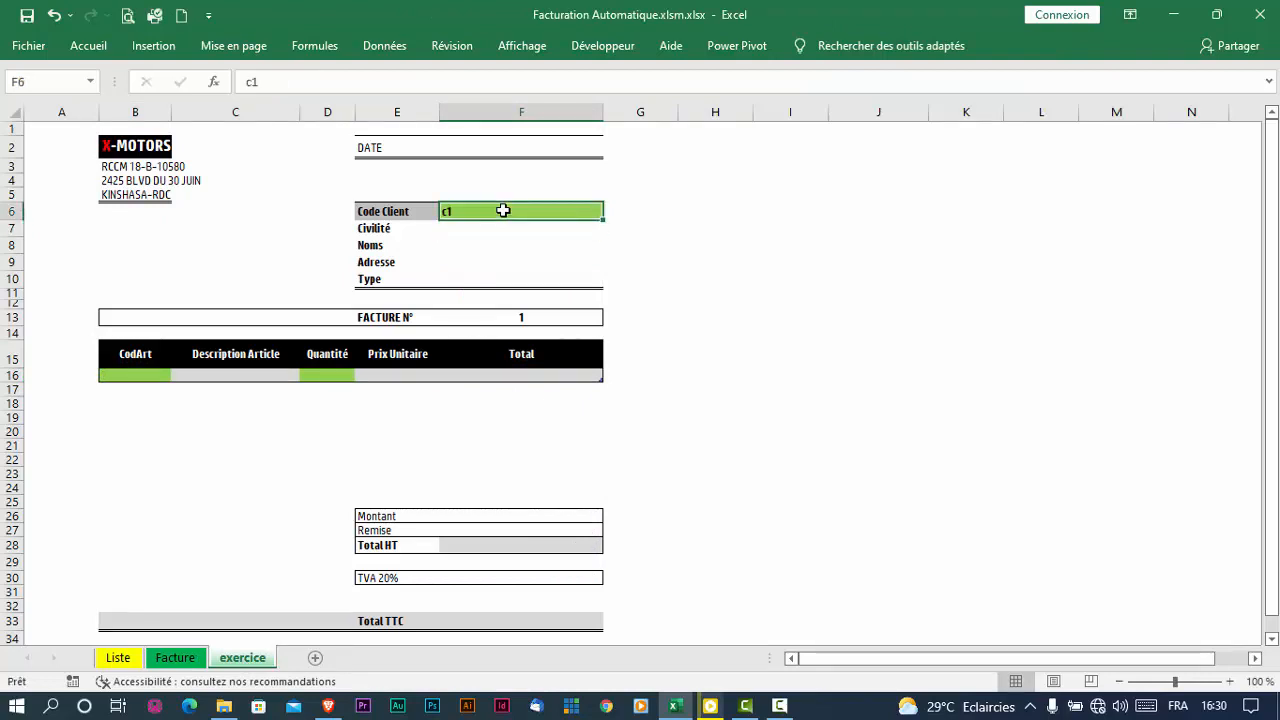
Try article code veh01 and a quantity of 1 in the exercice invoice line, clearing each entry
left_click(153, 376)
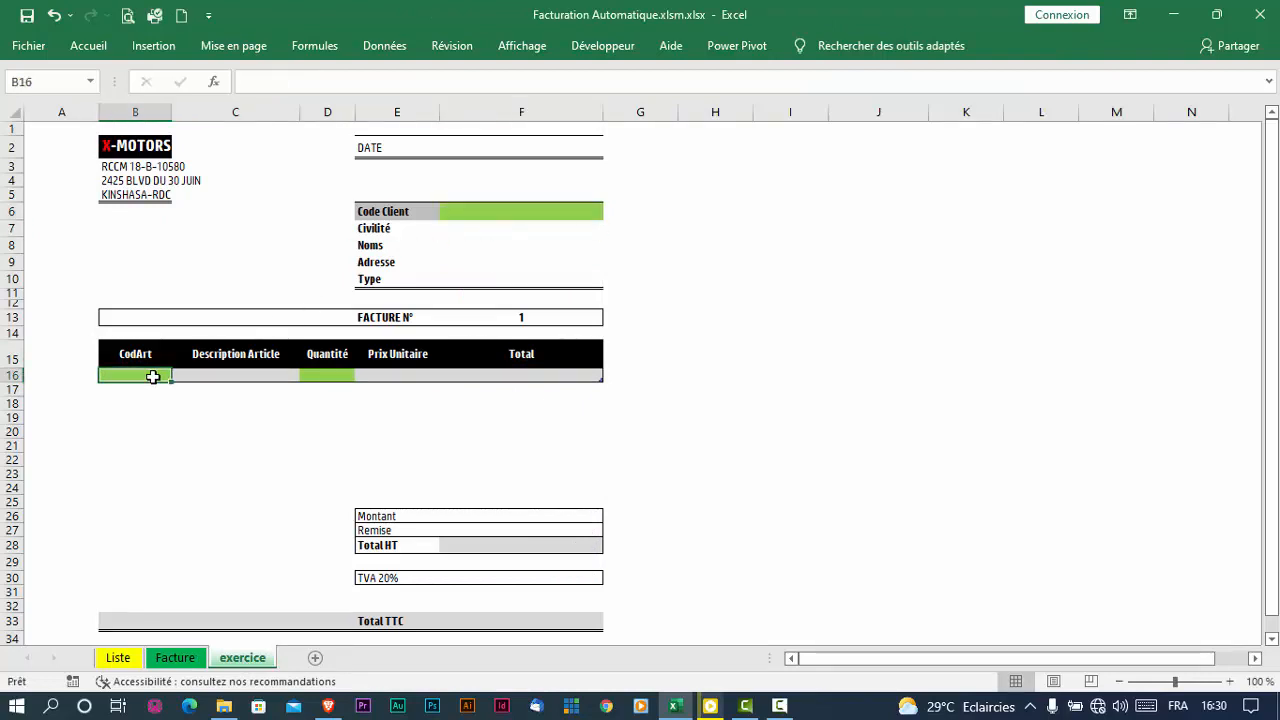
type("veh01")
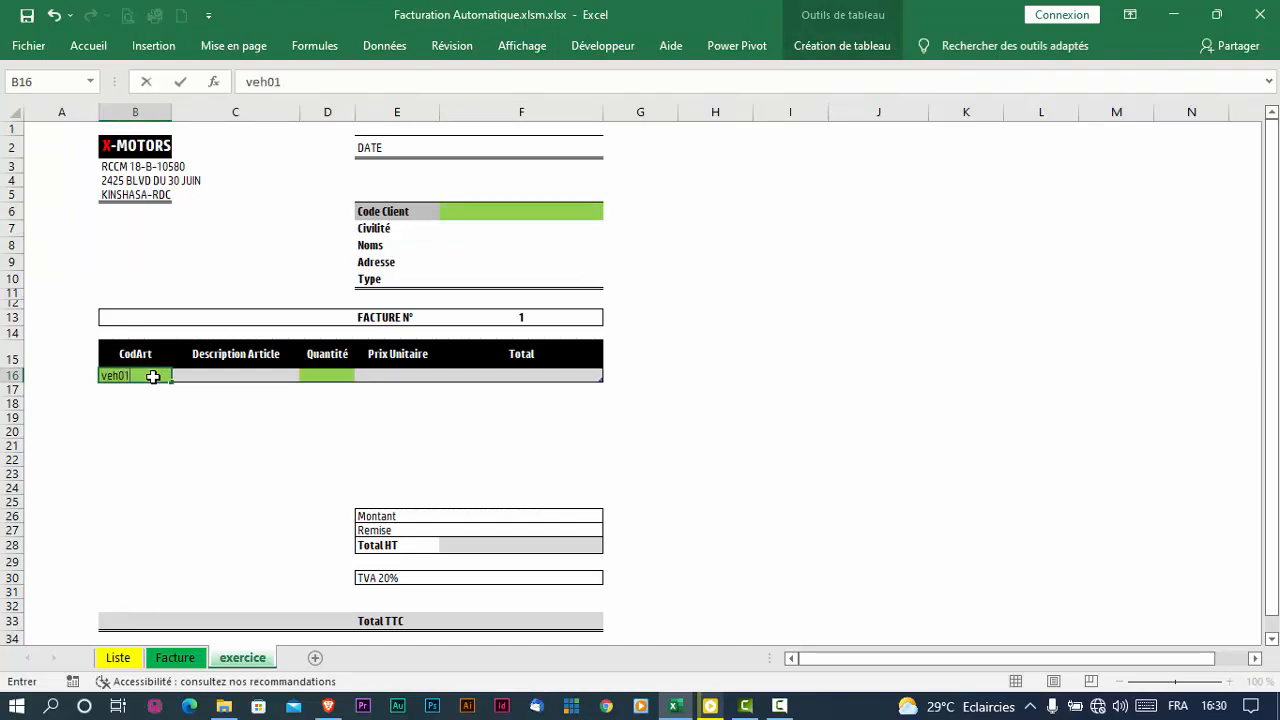
key("Return")
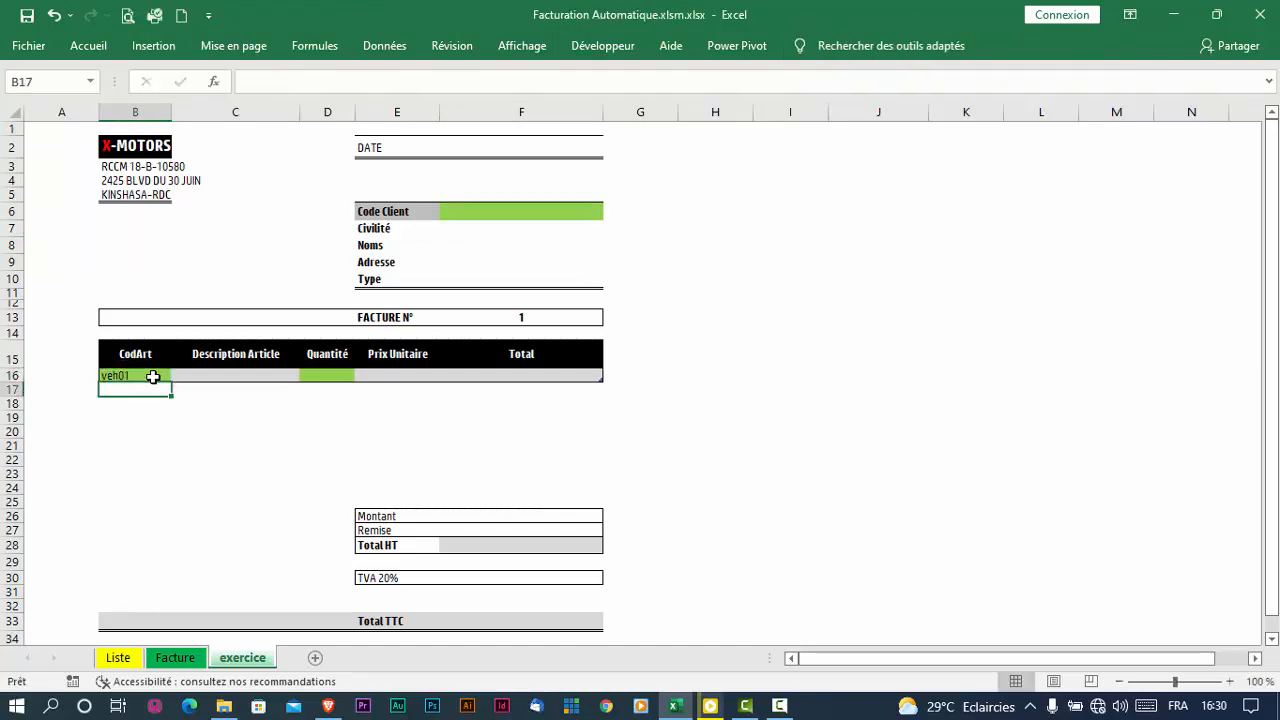
left_click(130, 375)
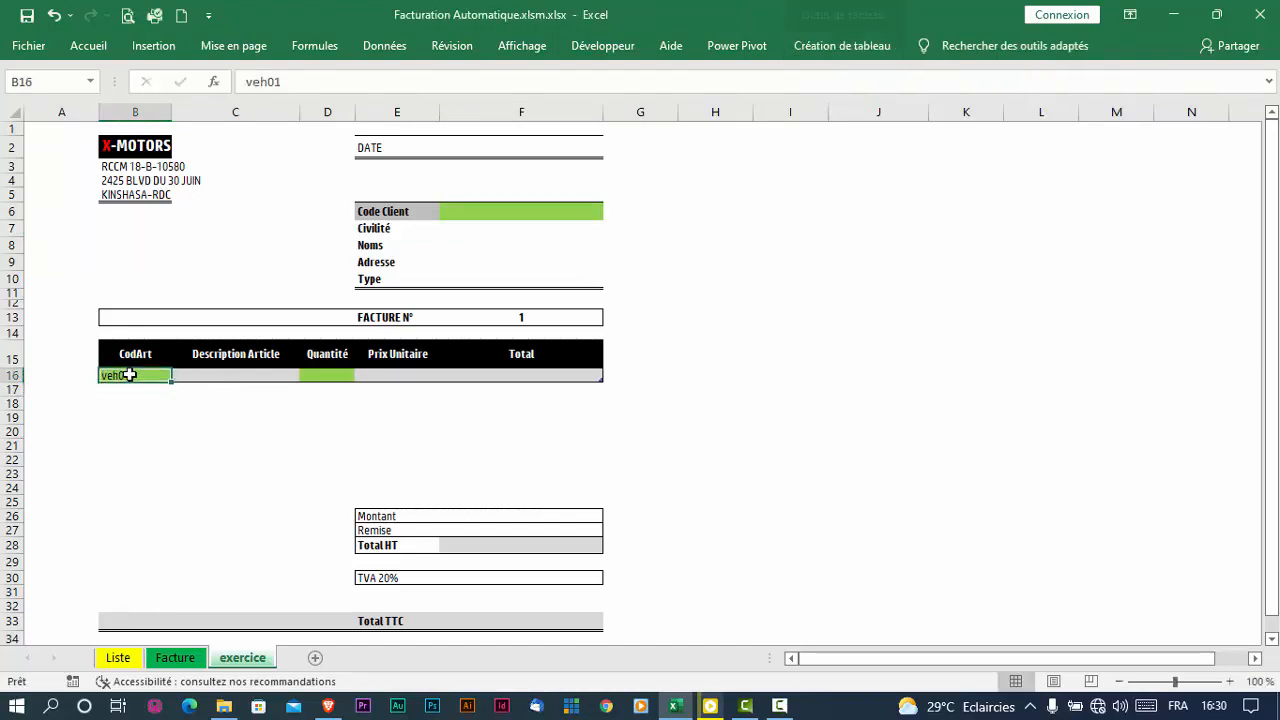
key("Delete")
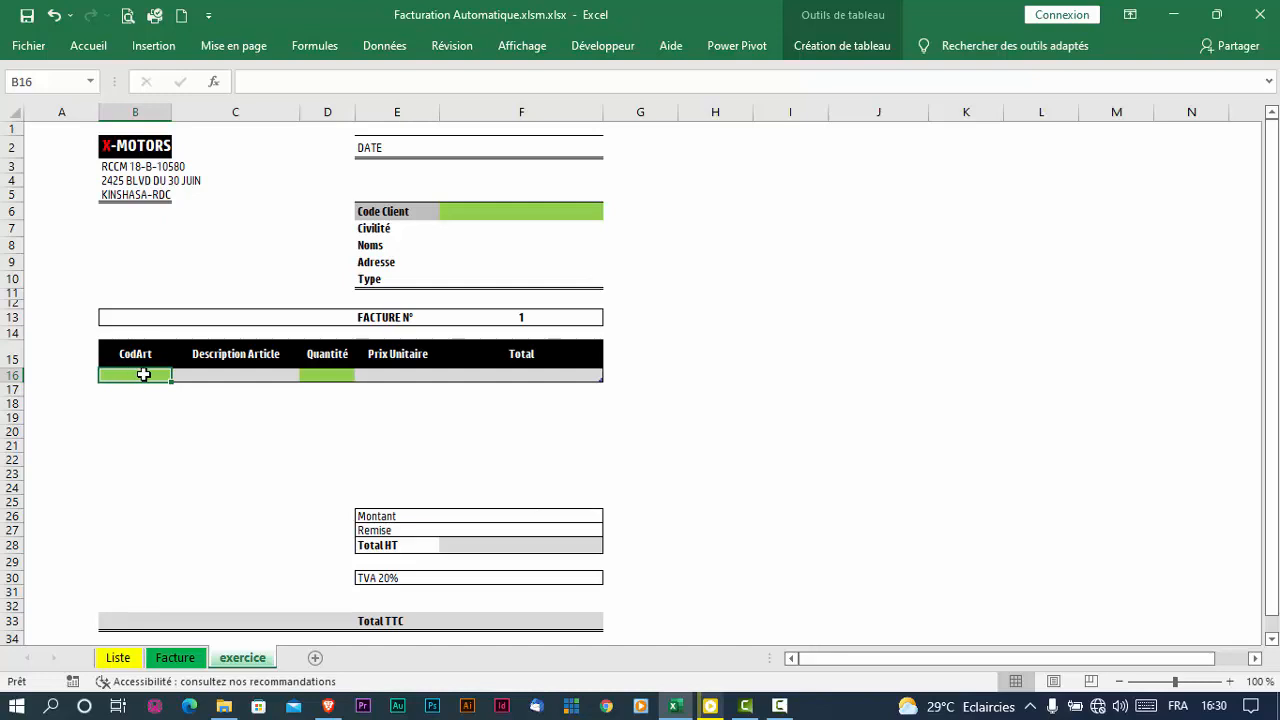
left_click(328, 374)
key("Return")
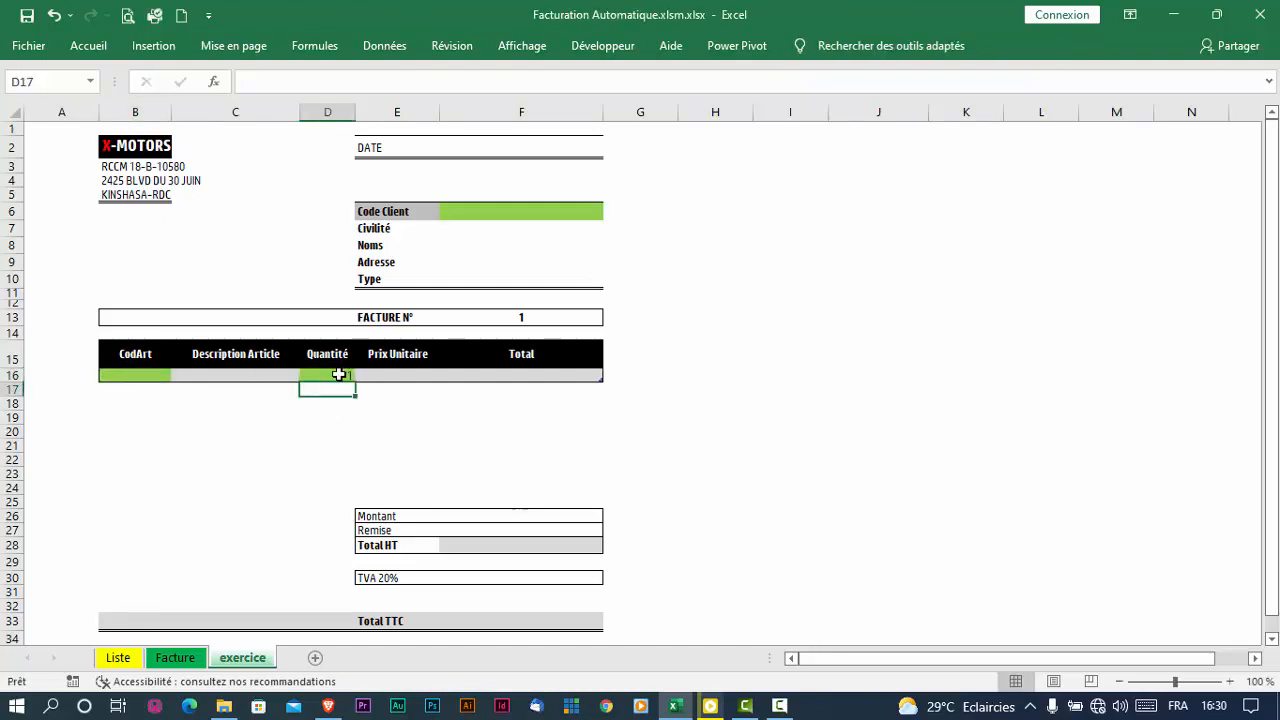
left_click(339, 375)
key("Delete")
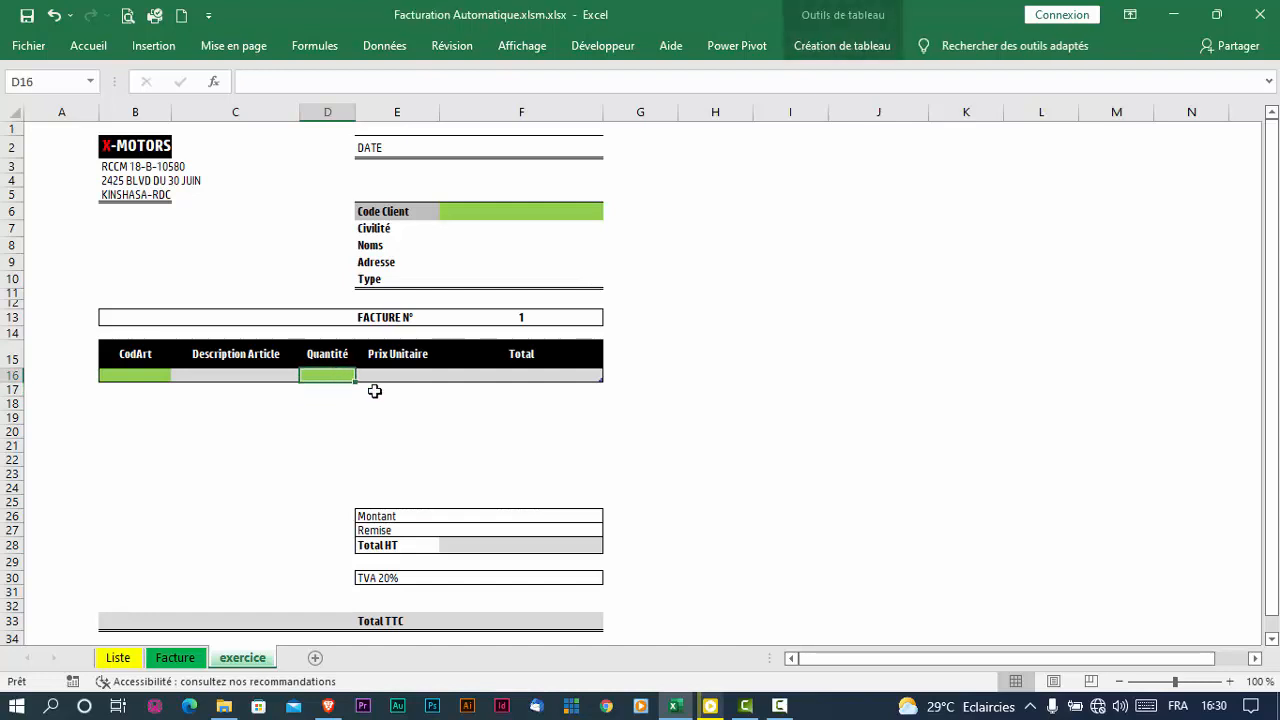
Look over the exercice sheet's empty Montant, Remise, Total HT and Total TTC cells
left_click(539, 514)
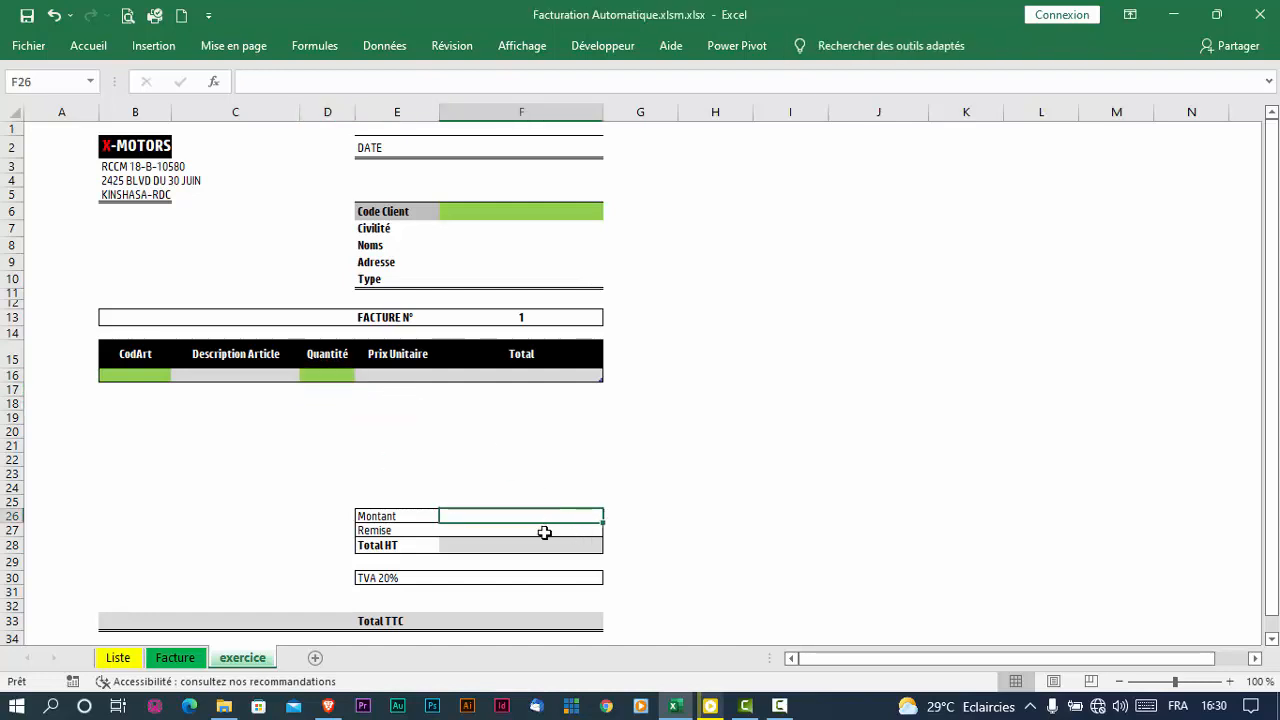
left_click(544, 532)
left_click(546, 546)
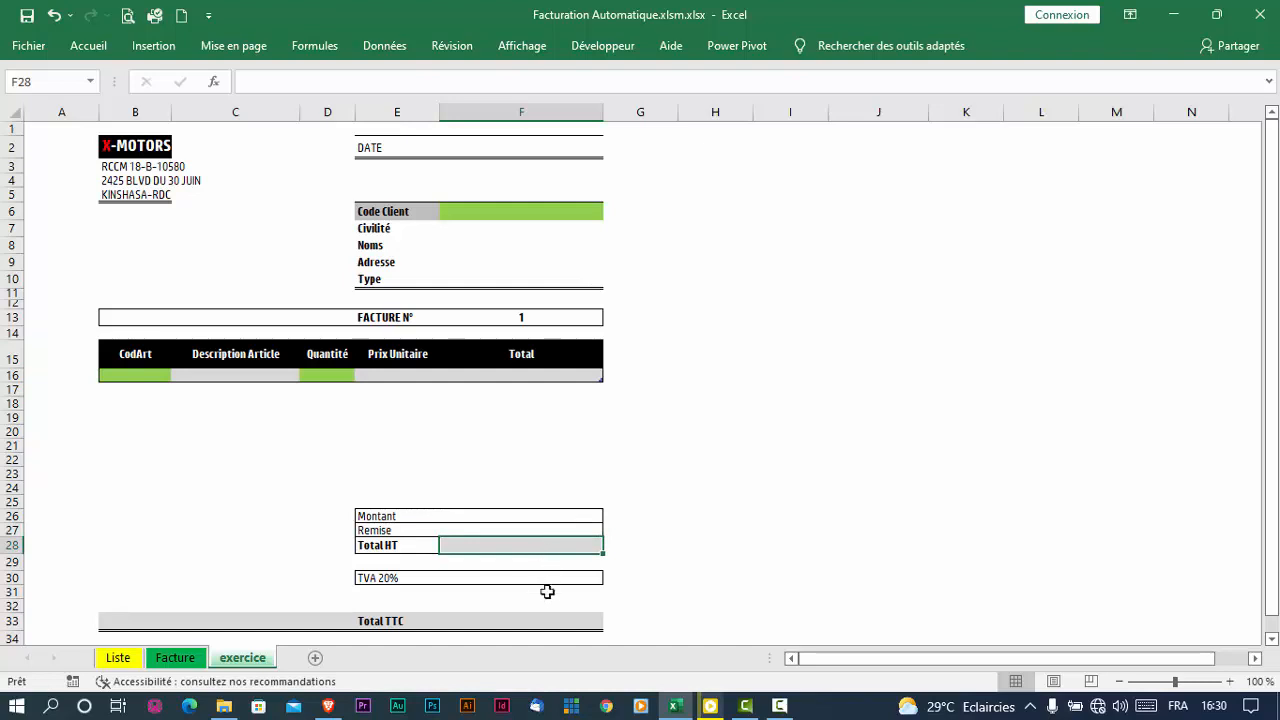
left_click(547, 623)
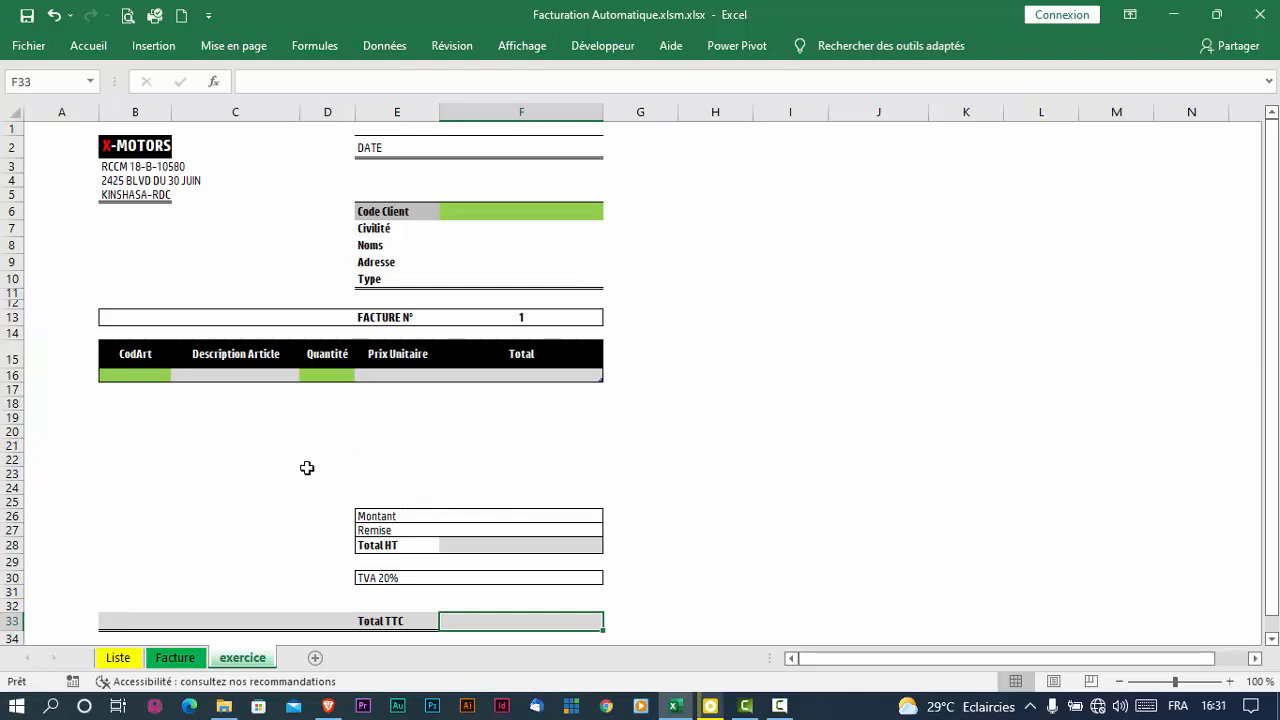
Review the tables on the Liste sheet and check the client table's name in its properties
left_click(119, 658)
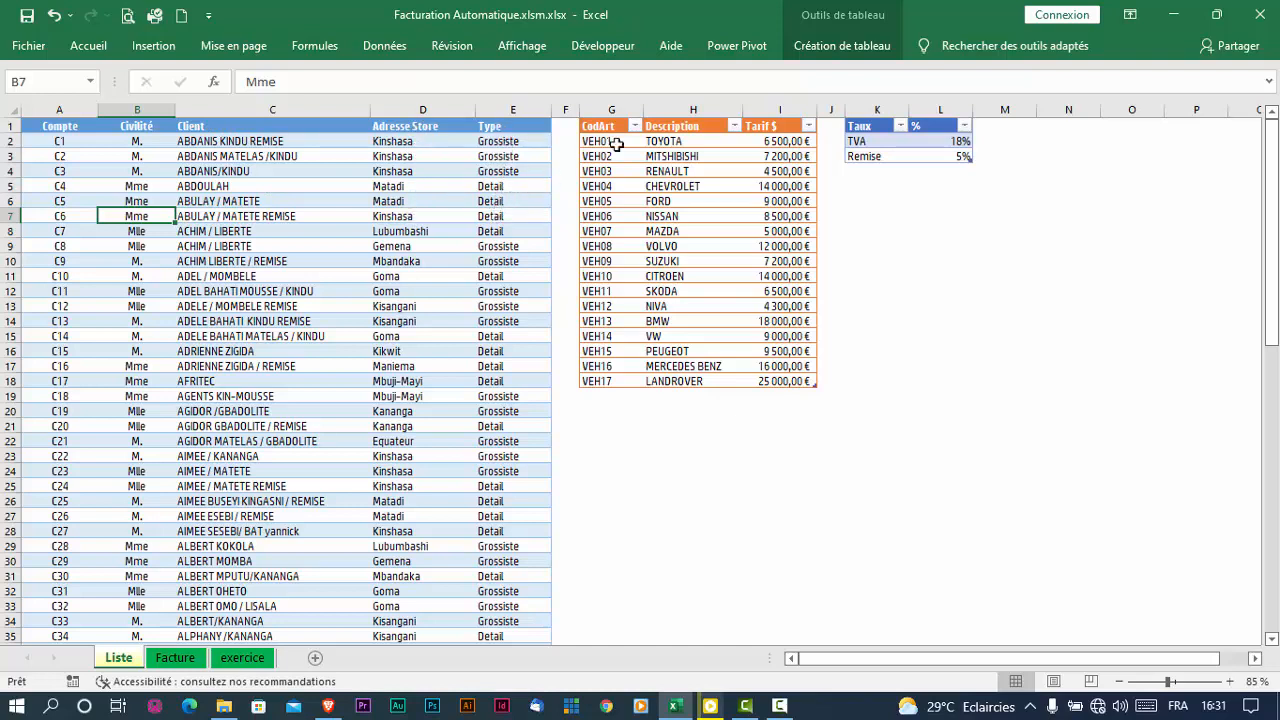
left_click(690, 141)
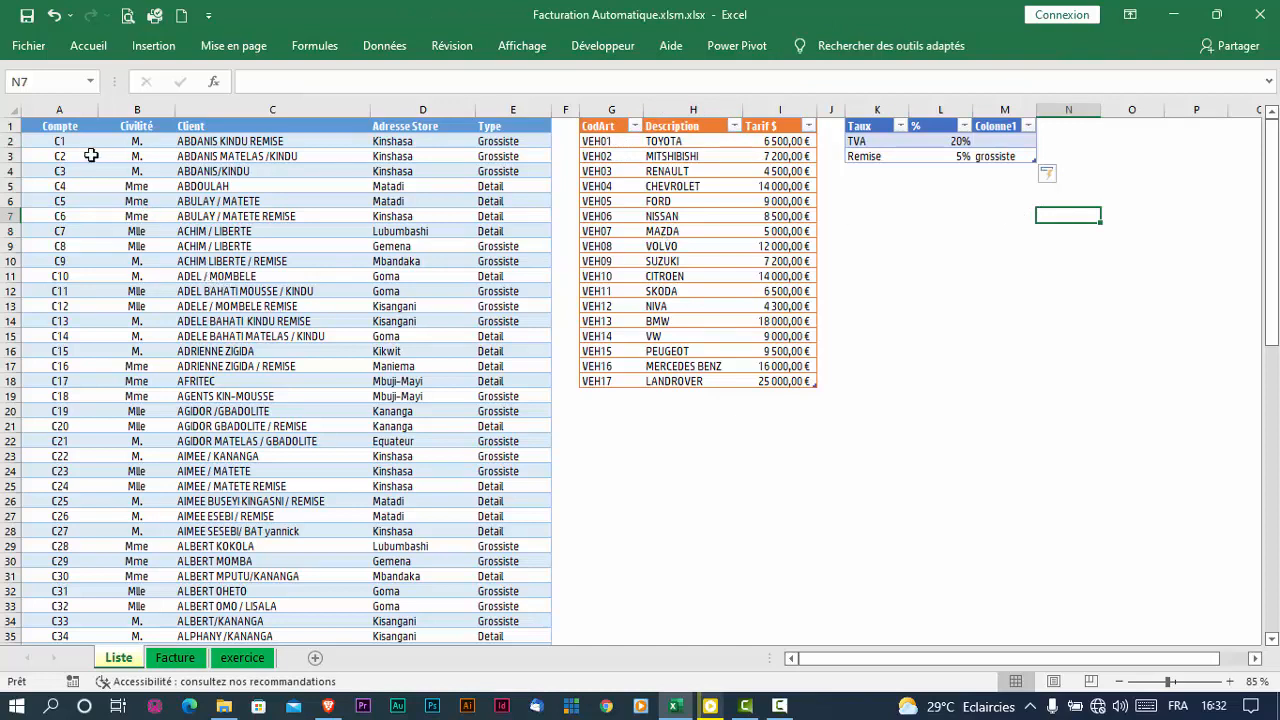
left_click(92, 155)
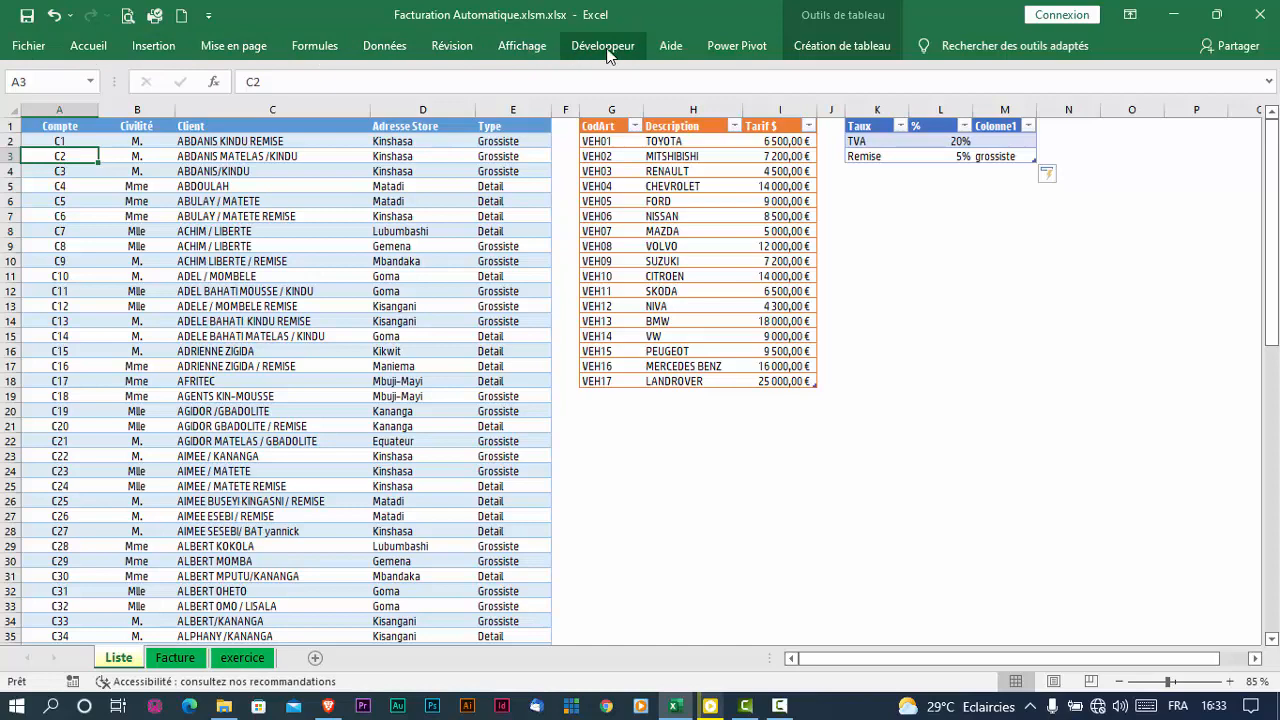
left_click(820, 50)
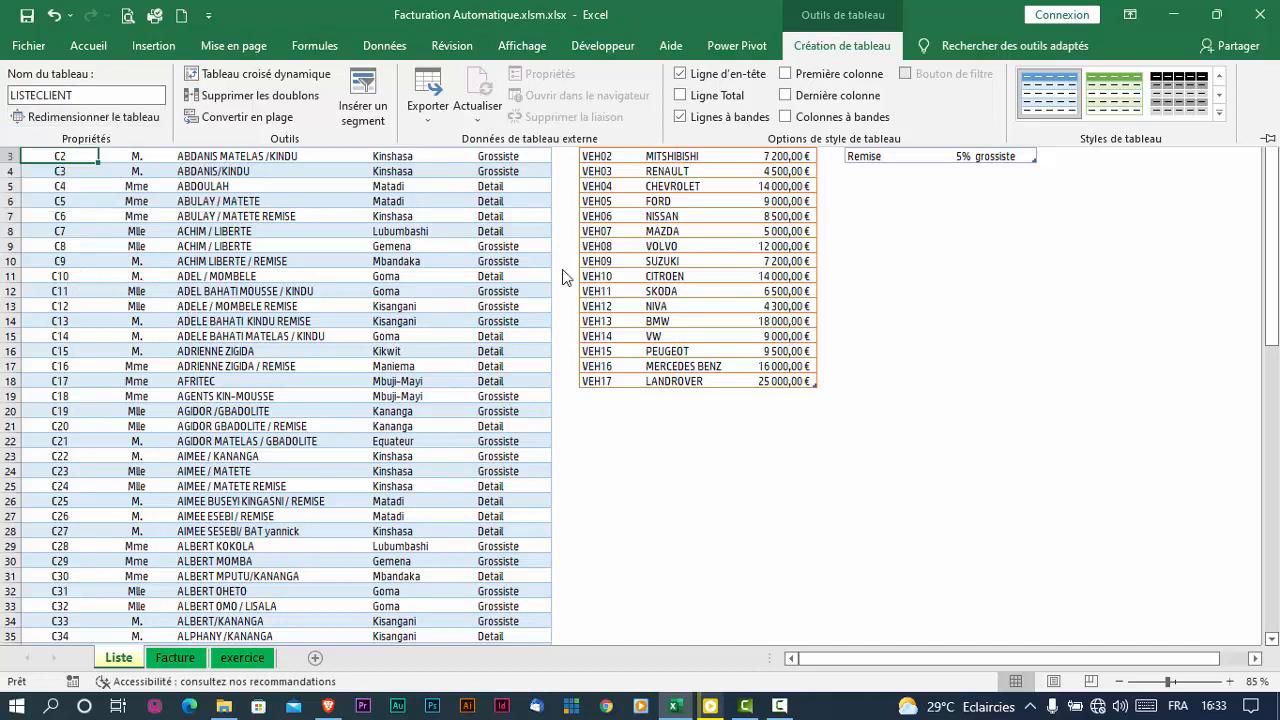
key("ctrl+F1")
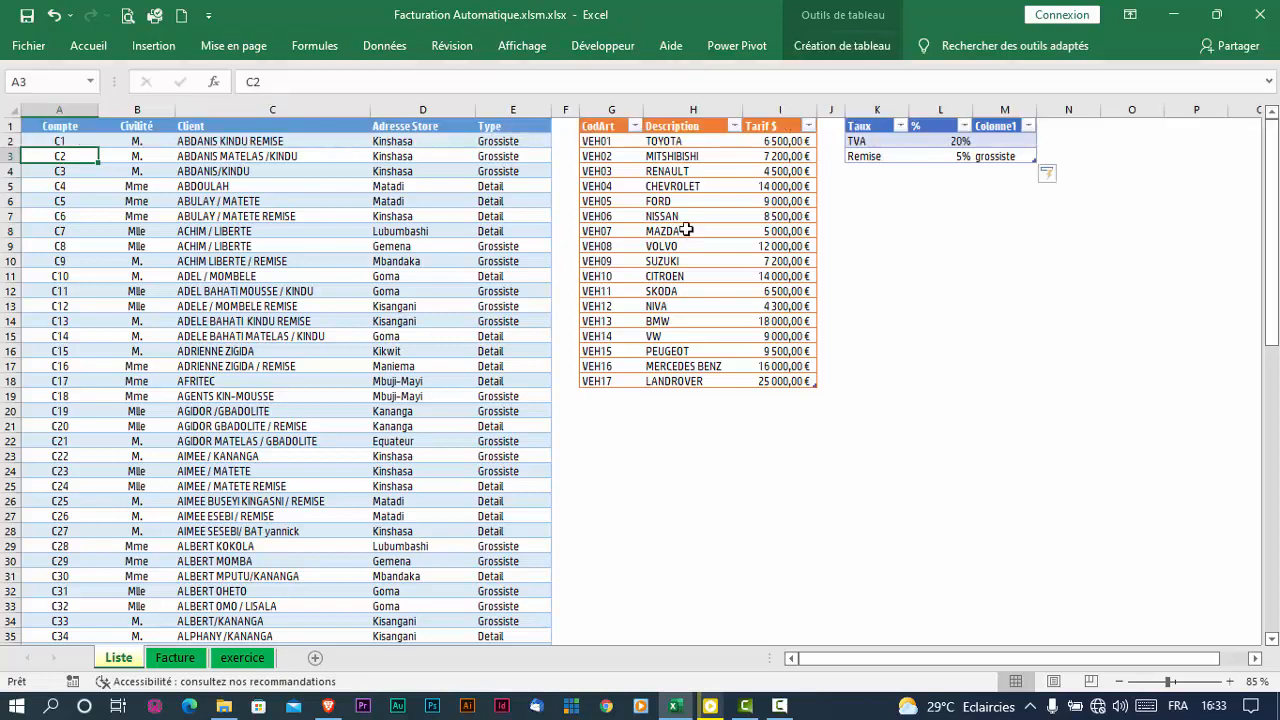
Check the table names assigned to the article list and the rates list on the Liste sheet
left_click(628, 153)
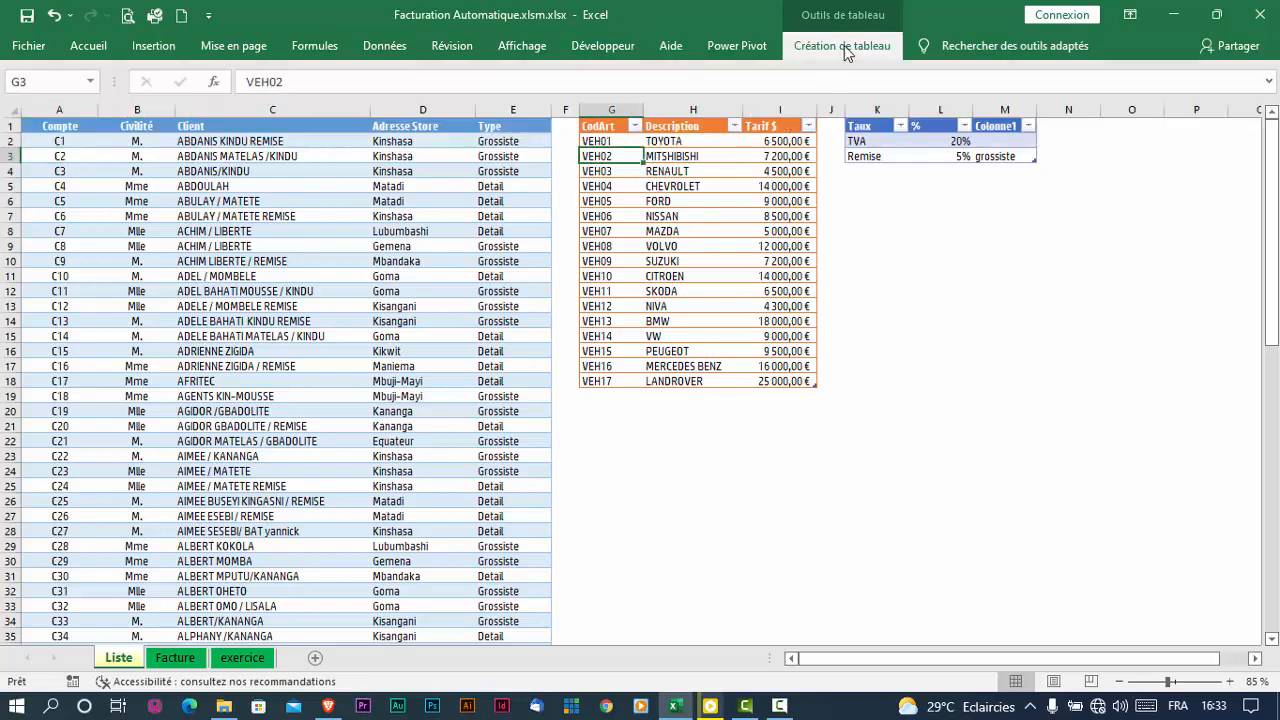
left_click(843, 47)
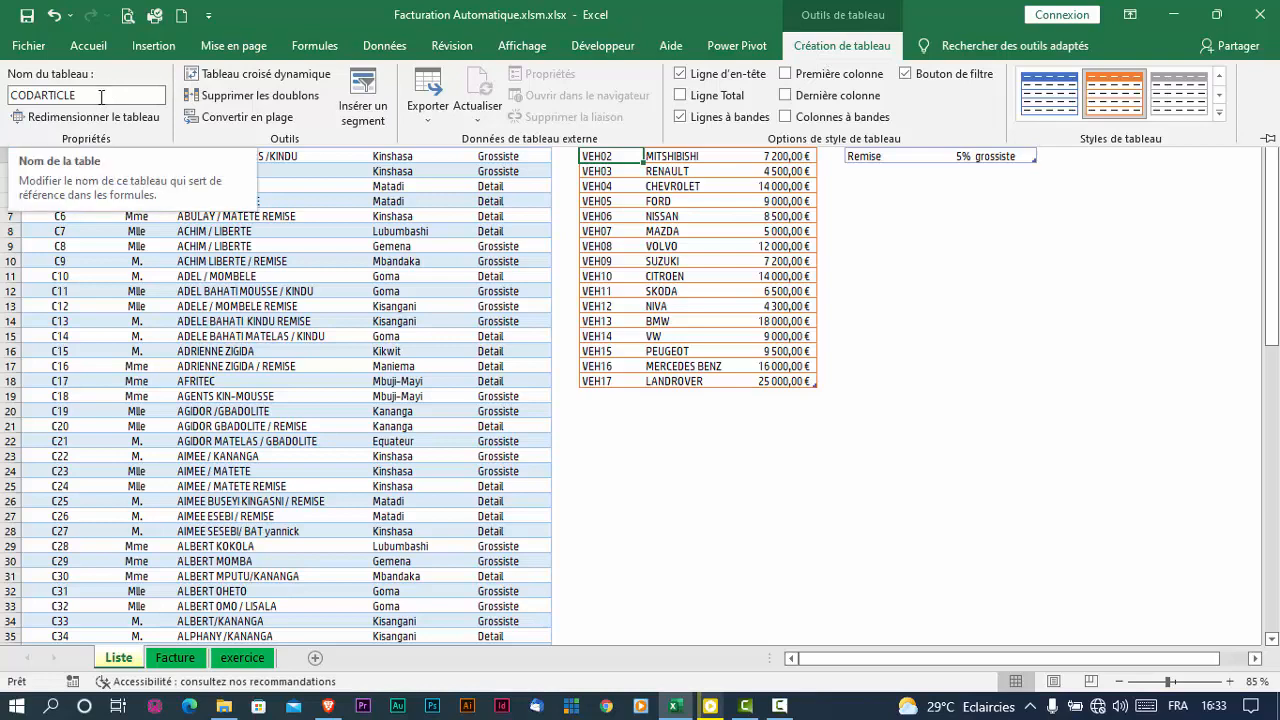
left_click(694, 204)
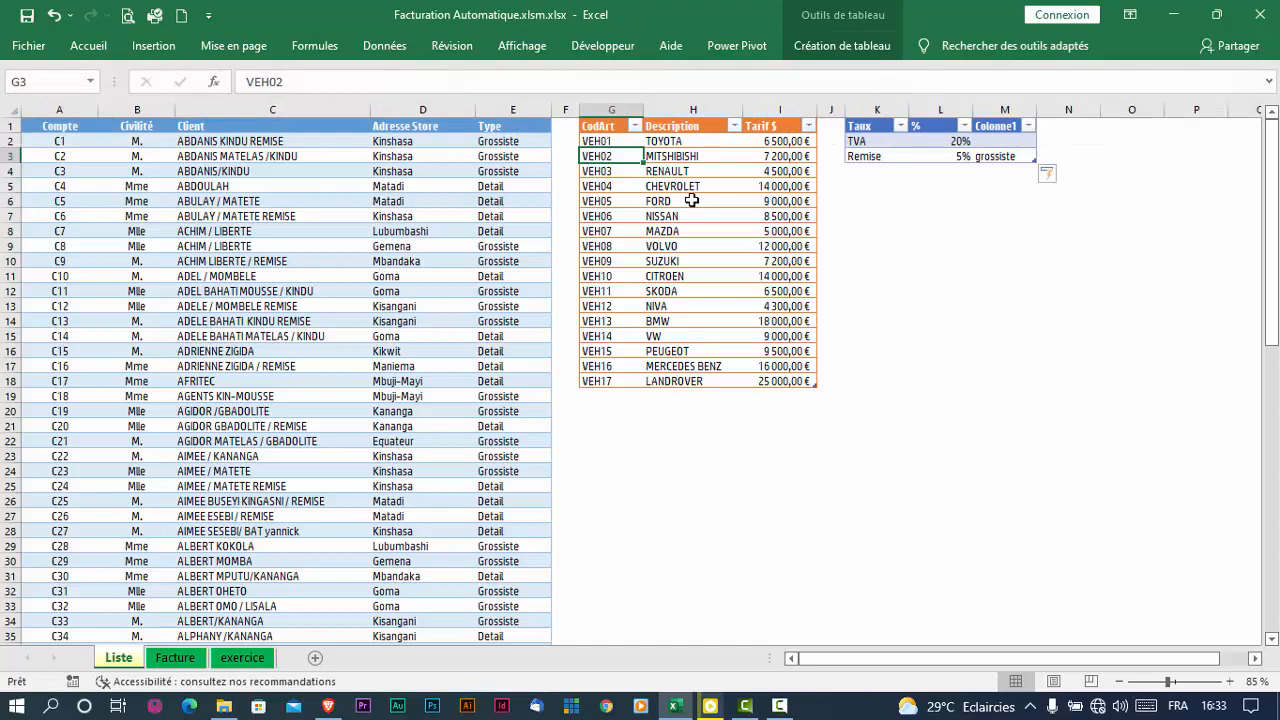
left_click(878, 142)
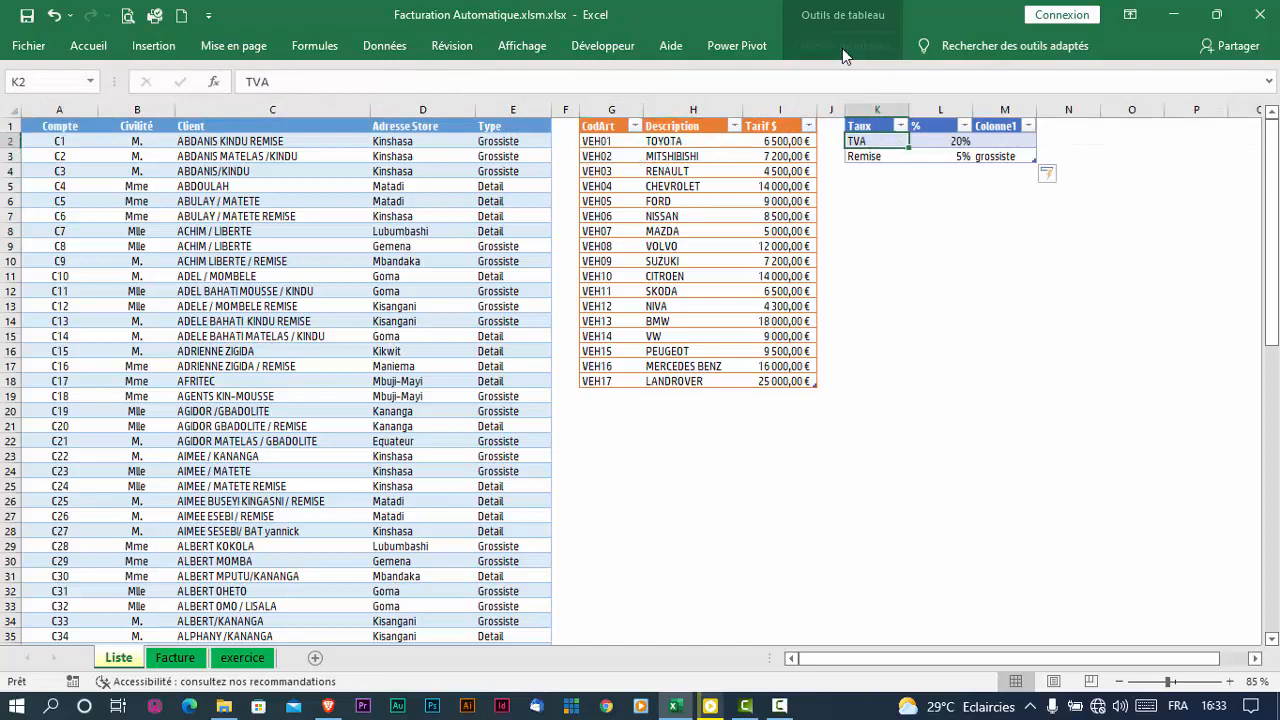
left_click(841, 46)
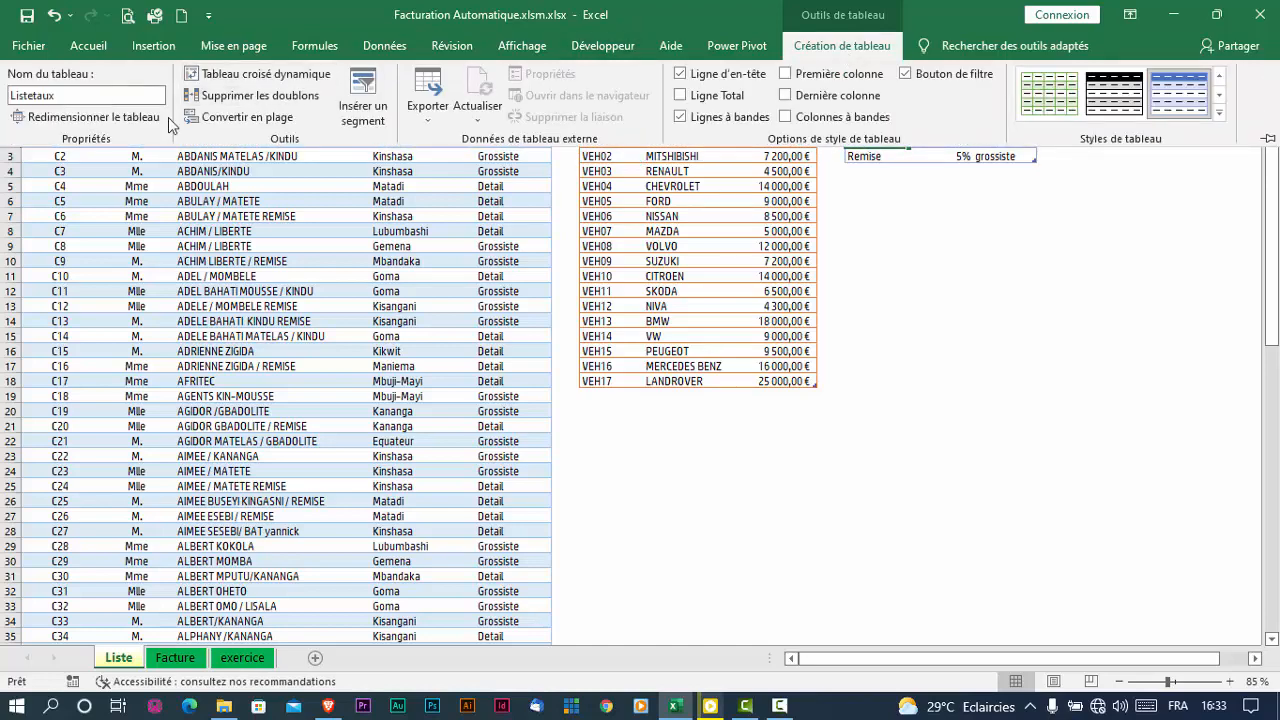
left_click(622, 211)
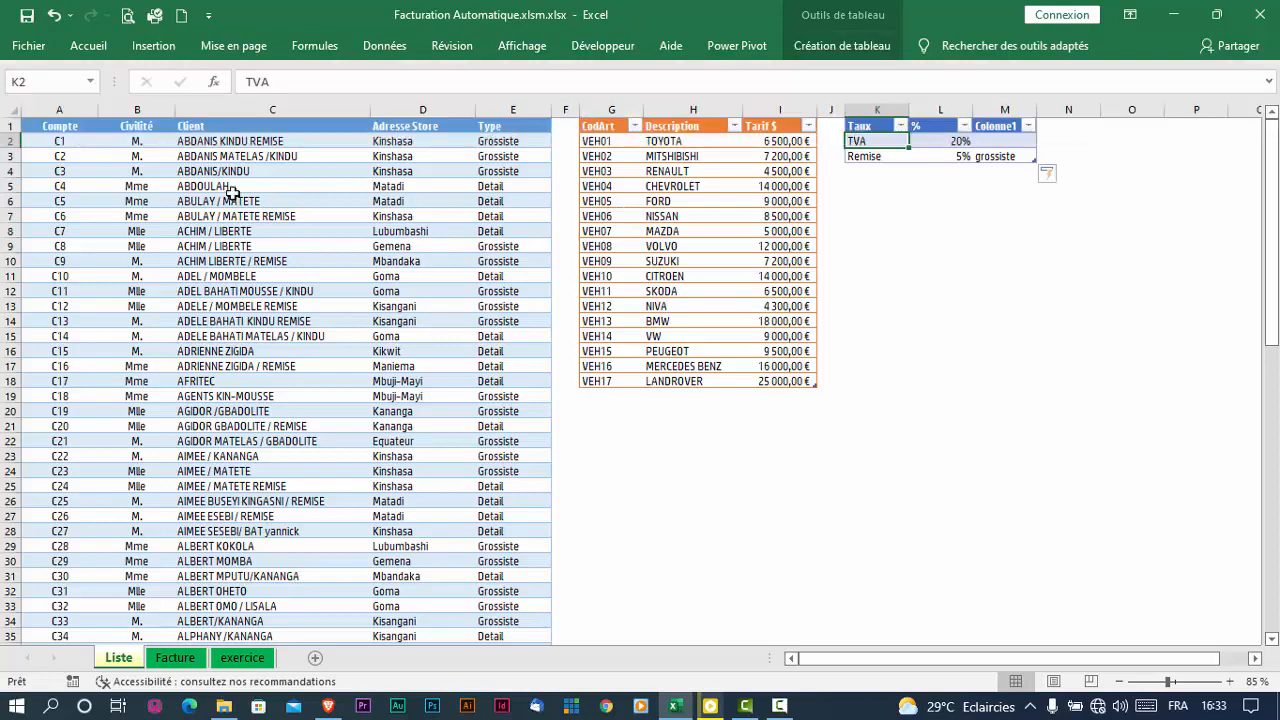
left_click(145, 217)
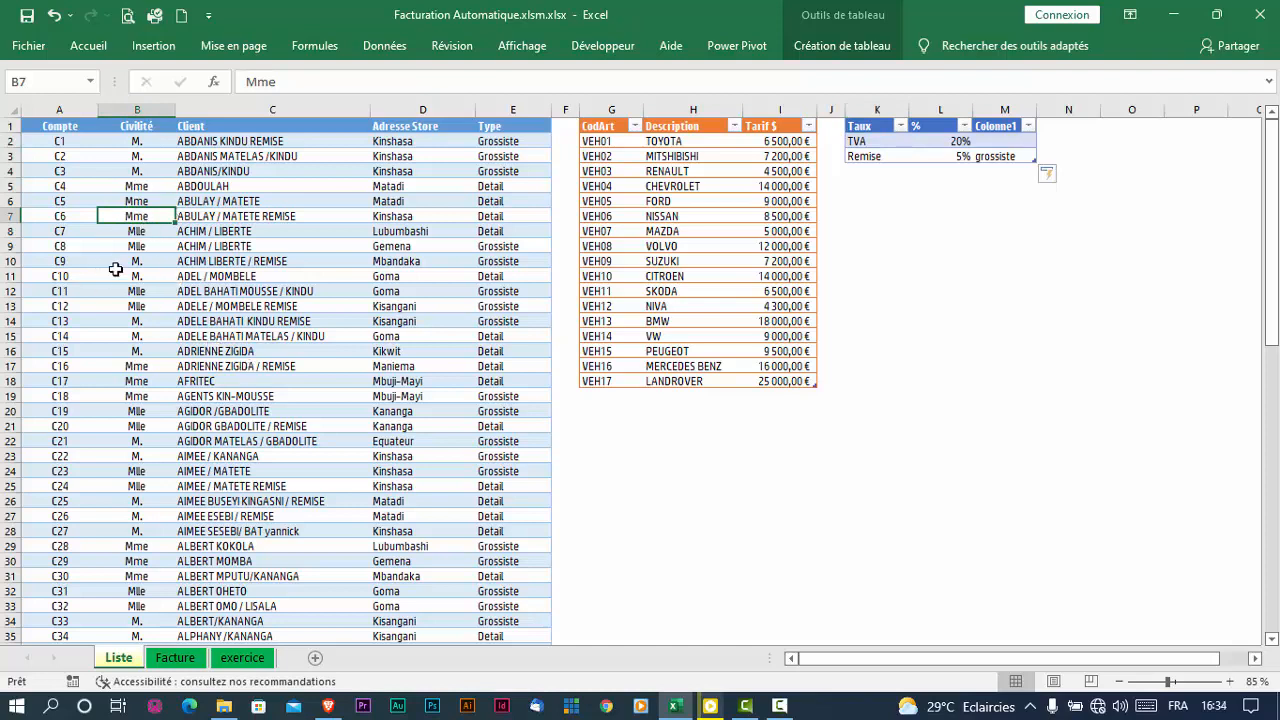
left_click(706, 172)
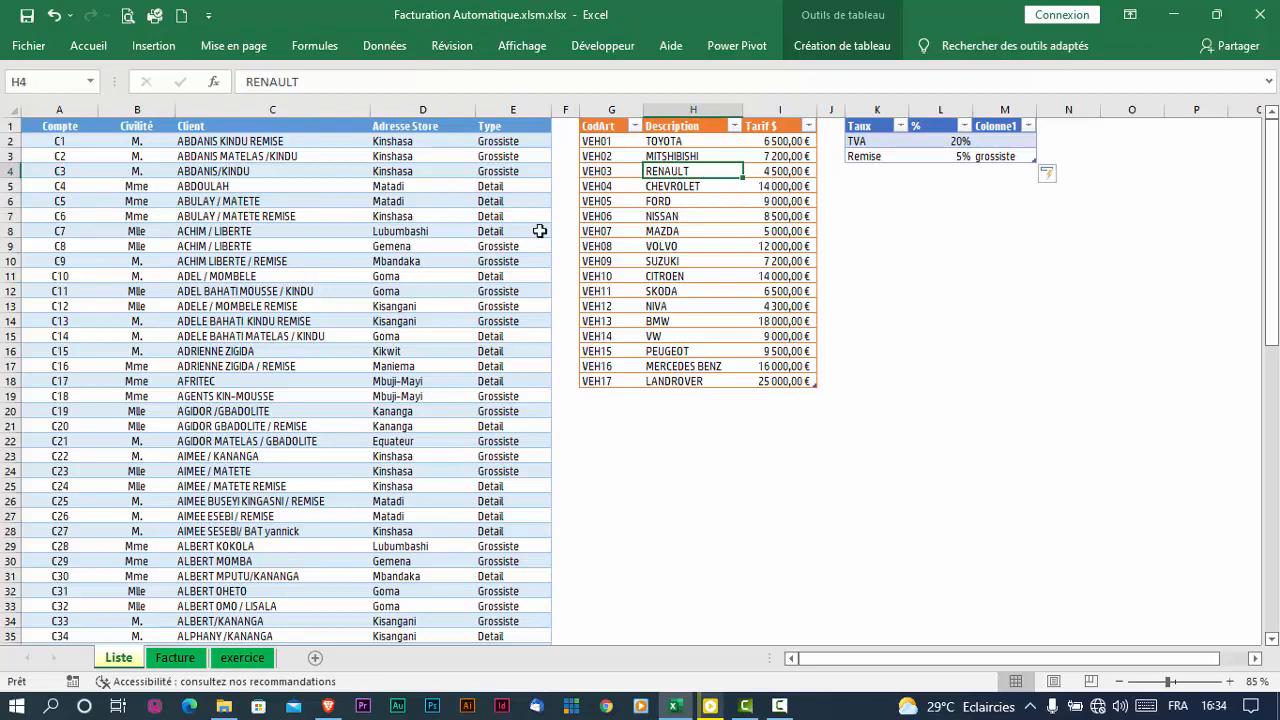
Enter =AUJOURDHUI() in the DATE cell of the exercice sheet and open the formula for inspection
left_click(242, 658)
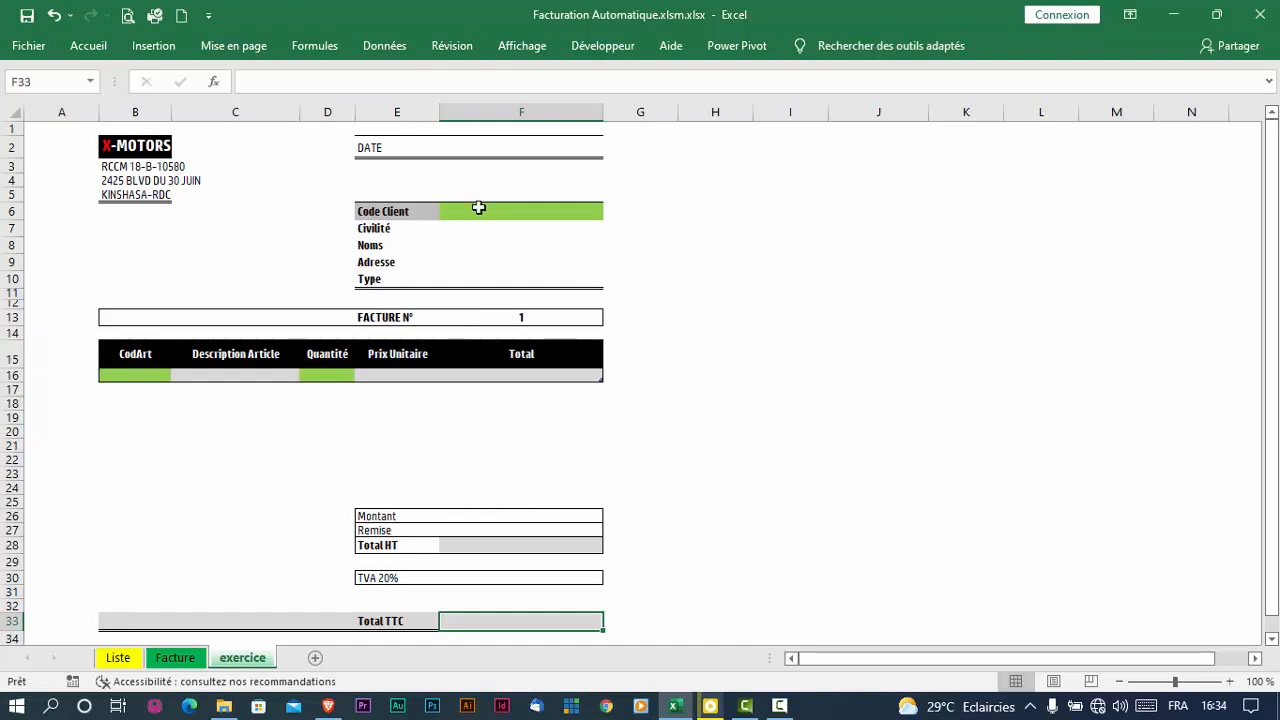
left_click(519, 147)
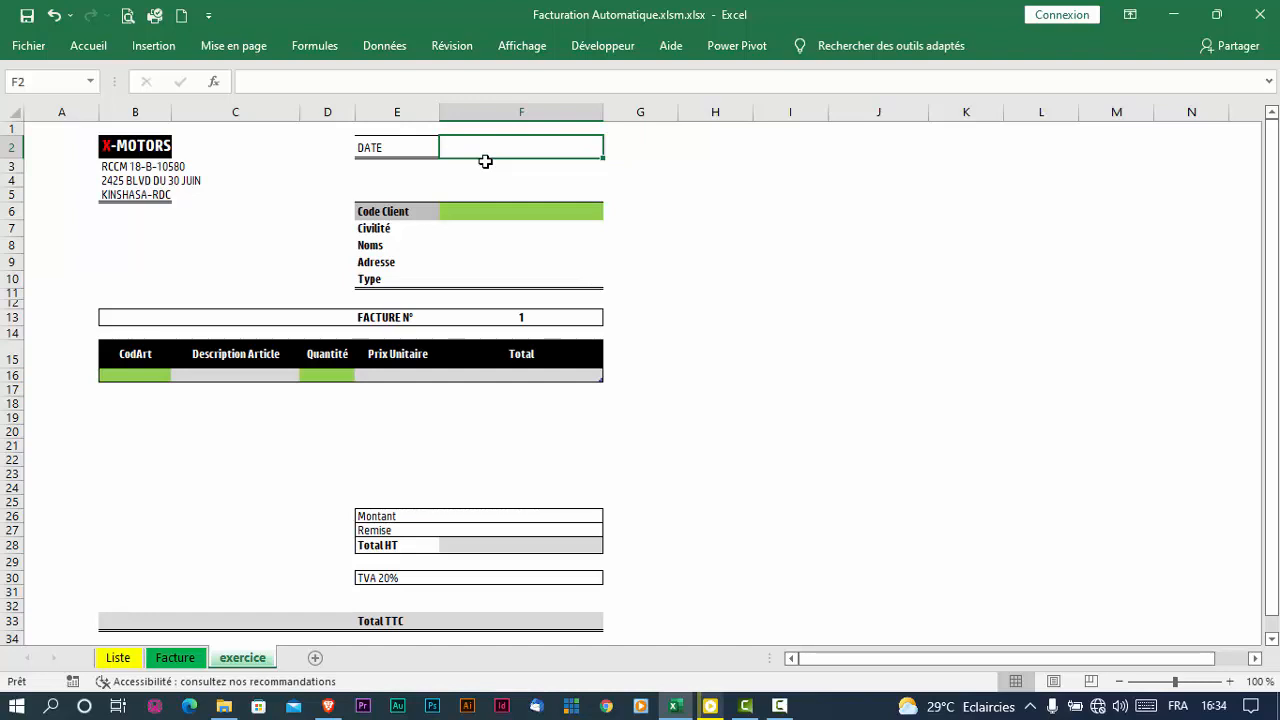
type("=auj")
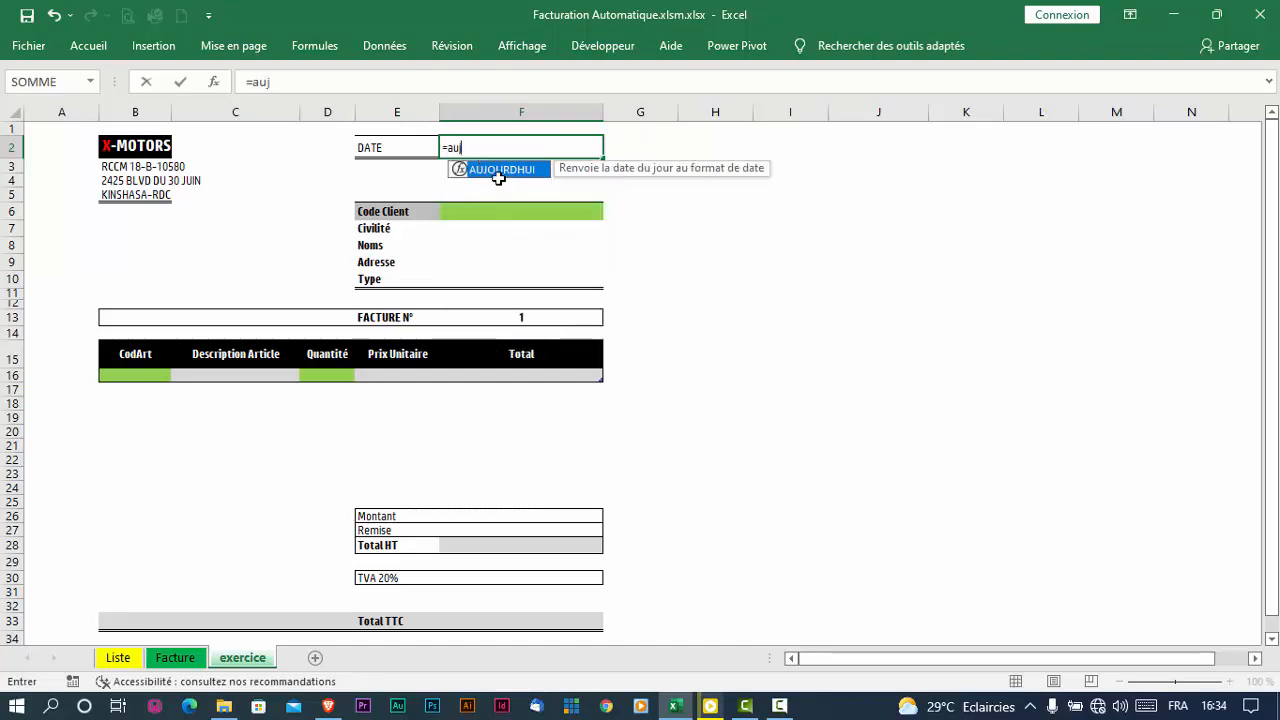
double_click(497, 170)
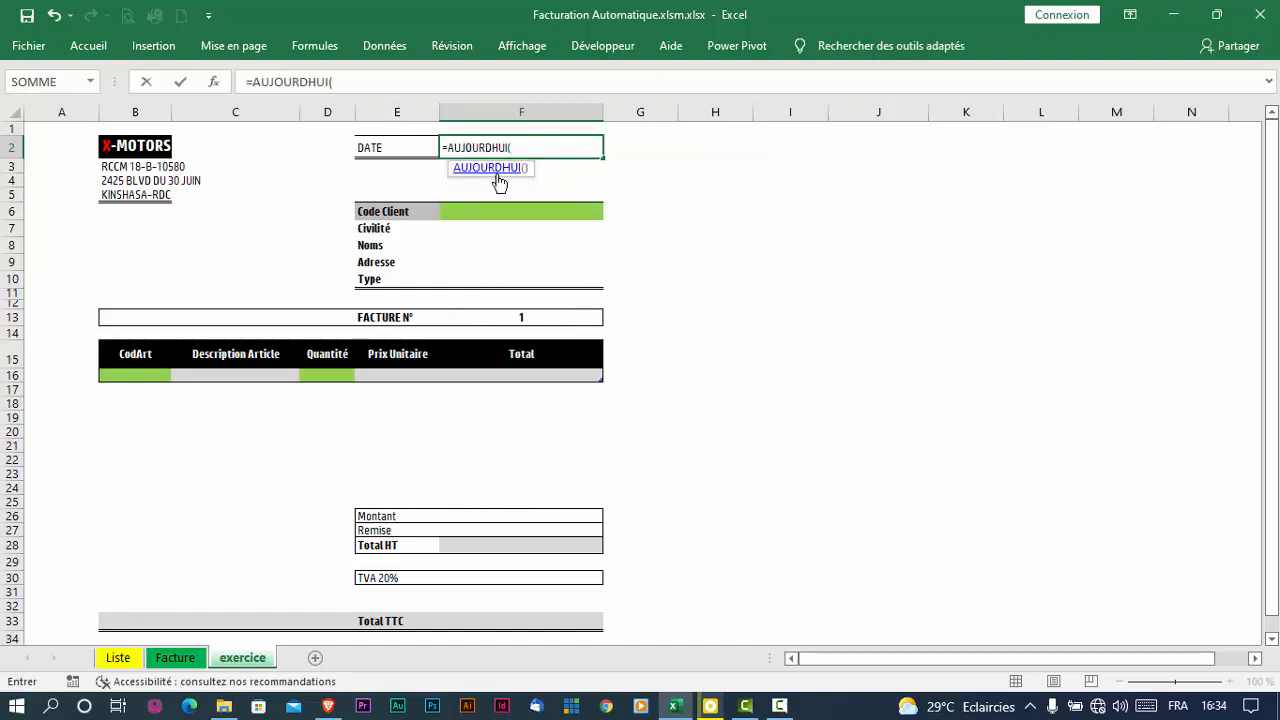
type(")")
key("Return")
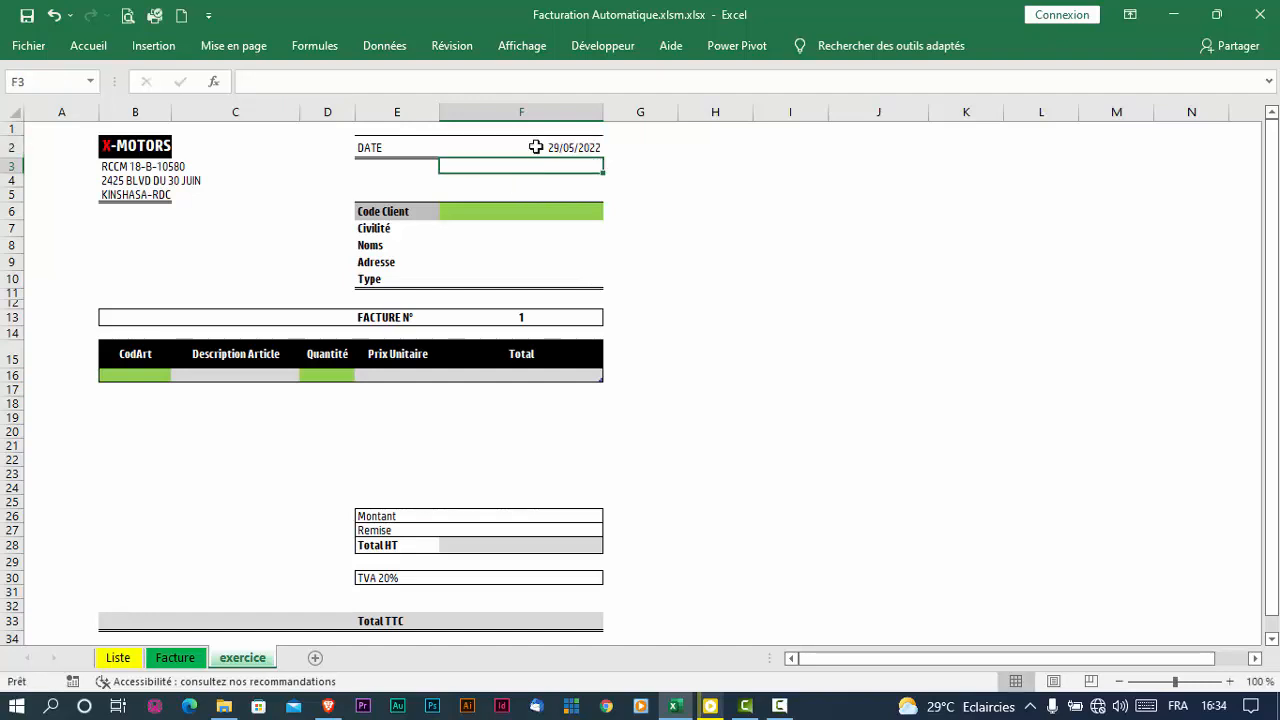
left_click(540, 148)
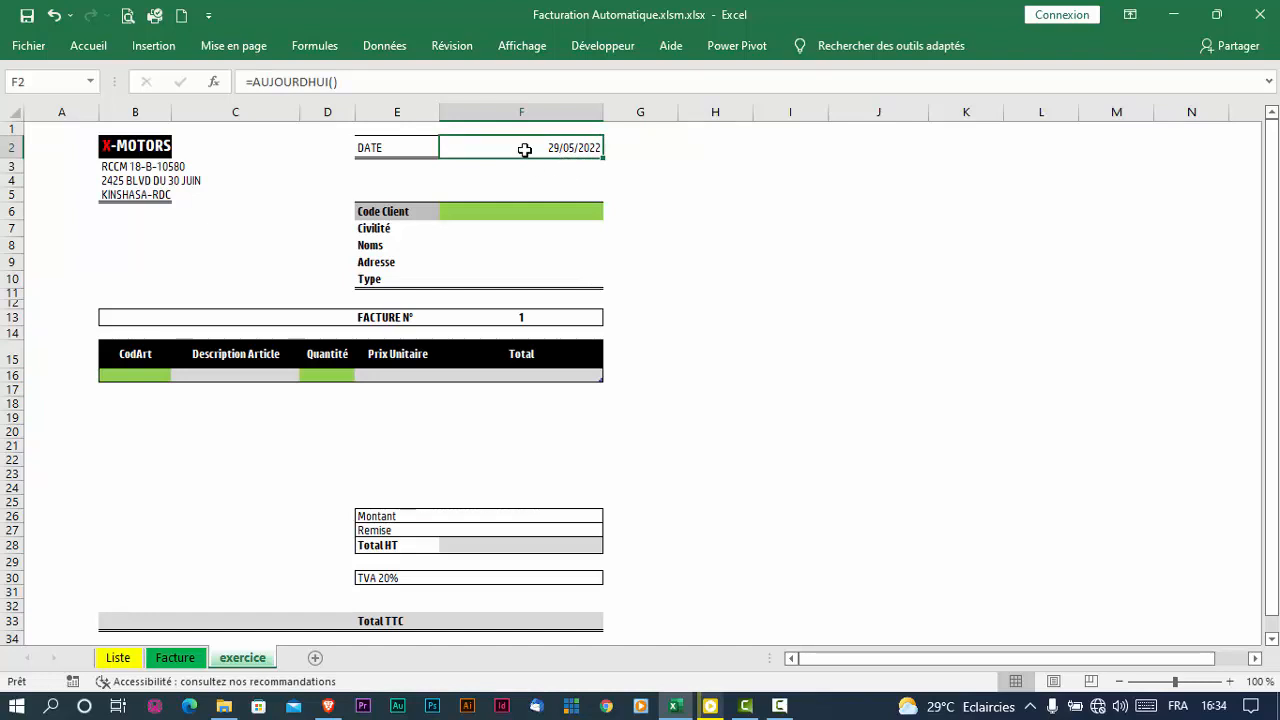
left_click(362, 83)
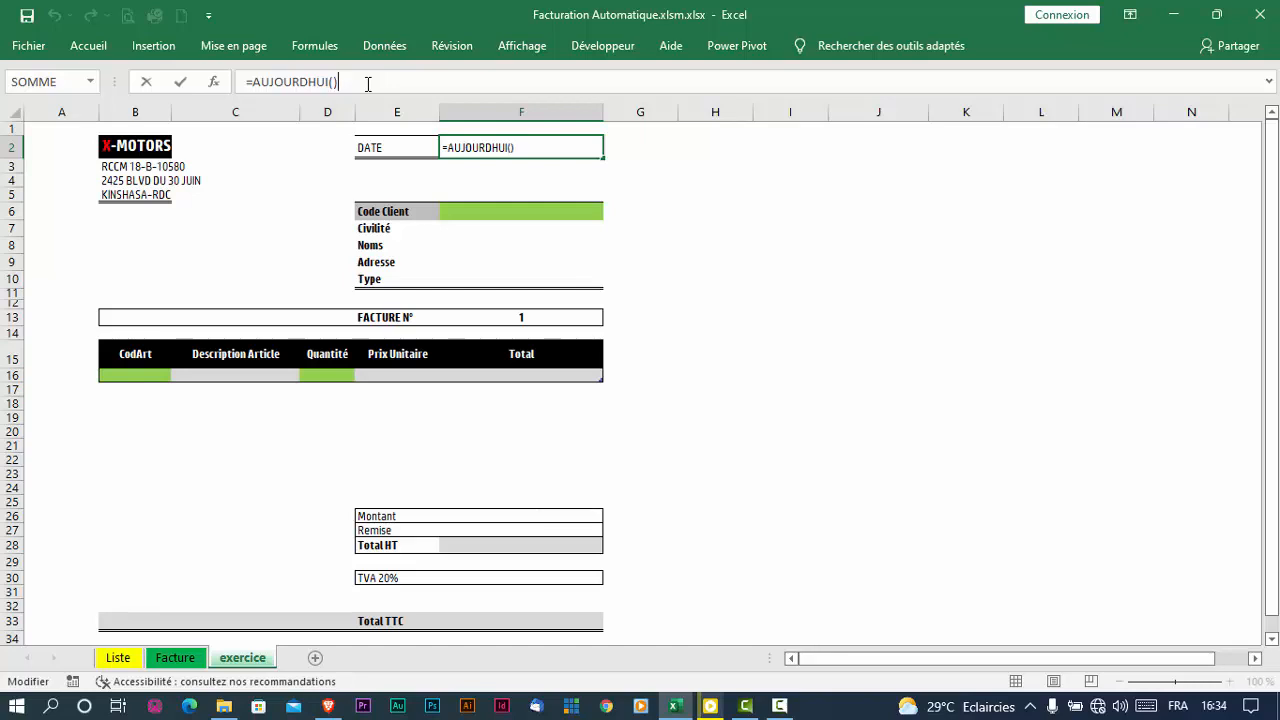
Confirm the =AUJOURDHUI() formula in the DATE cell and reselect that cell
key("Return")
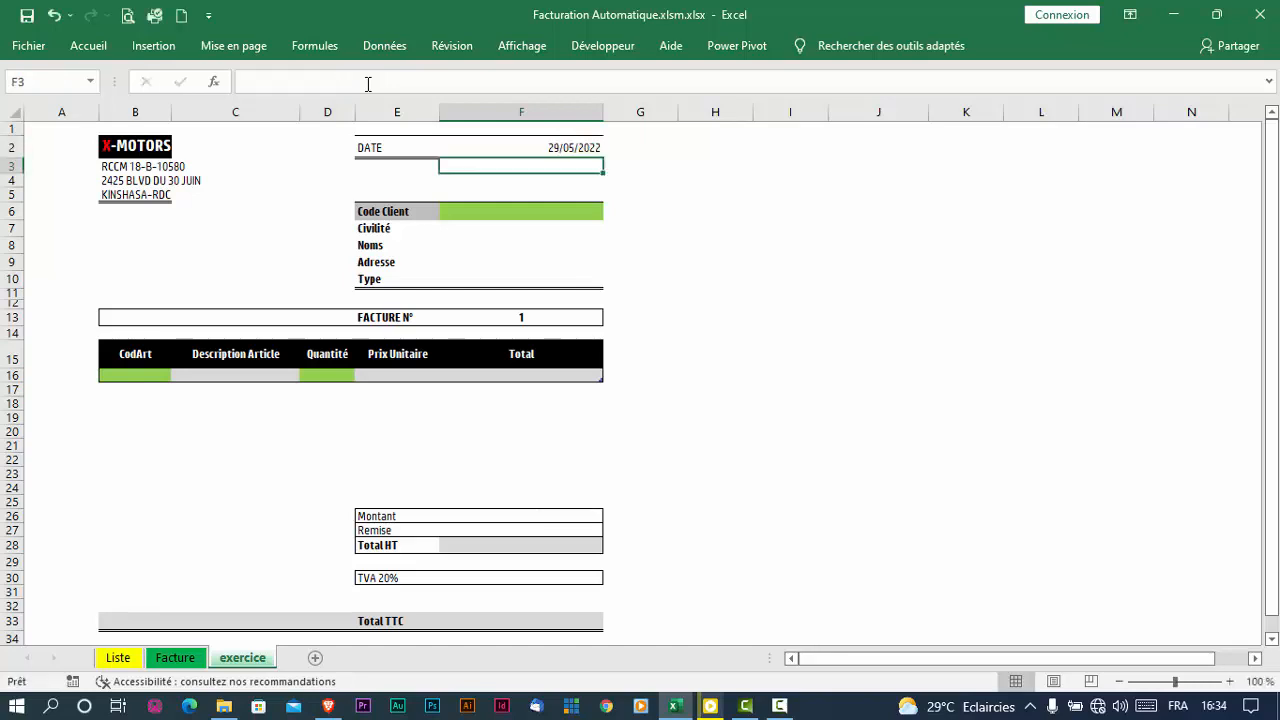
left_click(516, 147)
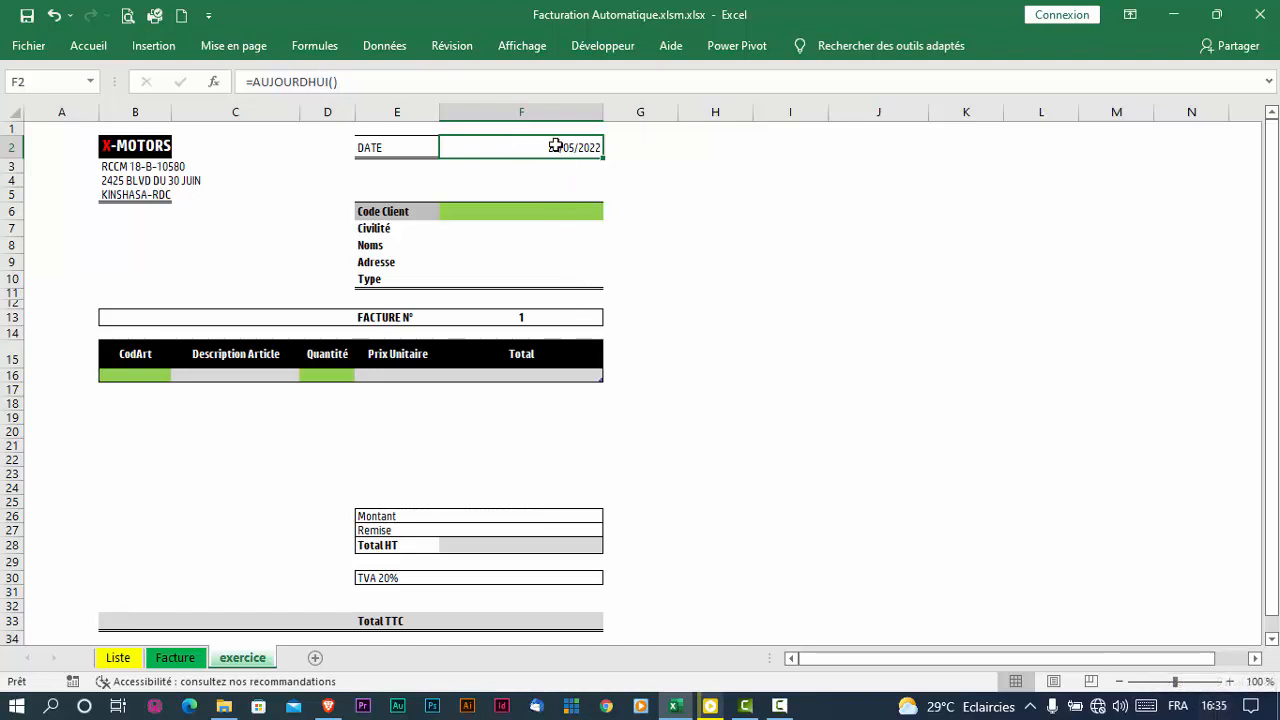
Try c1 as a manually entered Code Client on the exercice sheet and look at the account codes on the Liste sheet
left_click(484, 211)
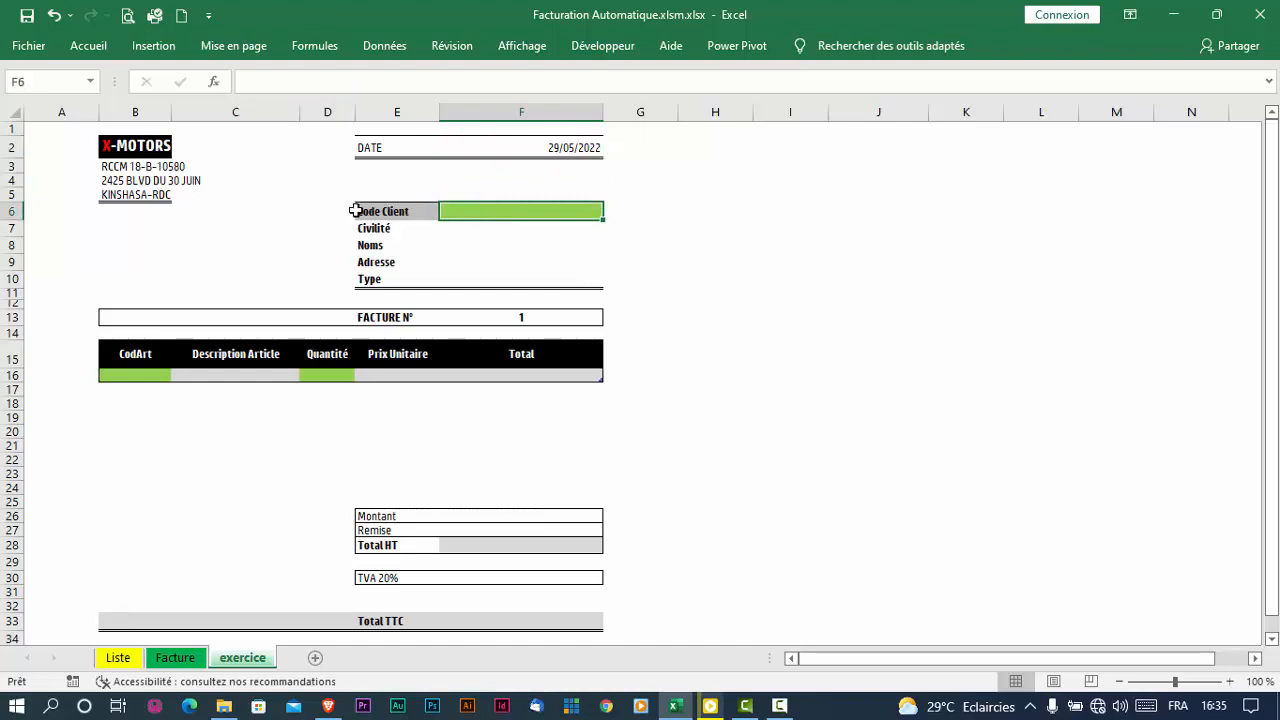
type("c1")
key("Return")
left_click(525, 212)
left_click(122, 662)
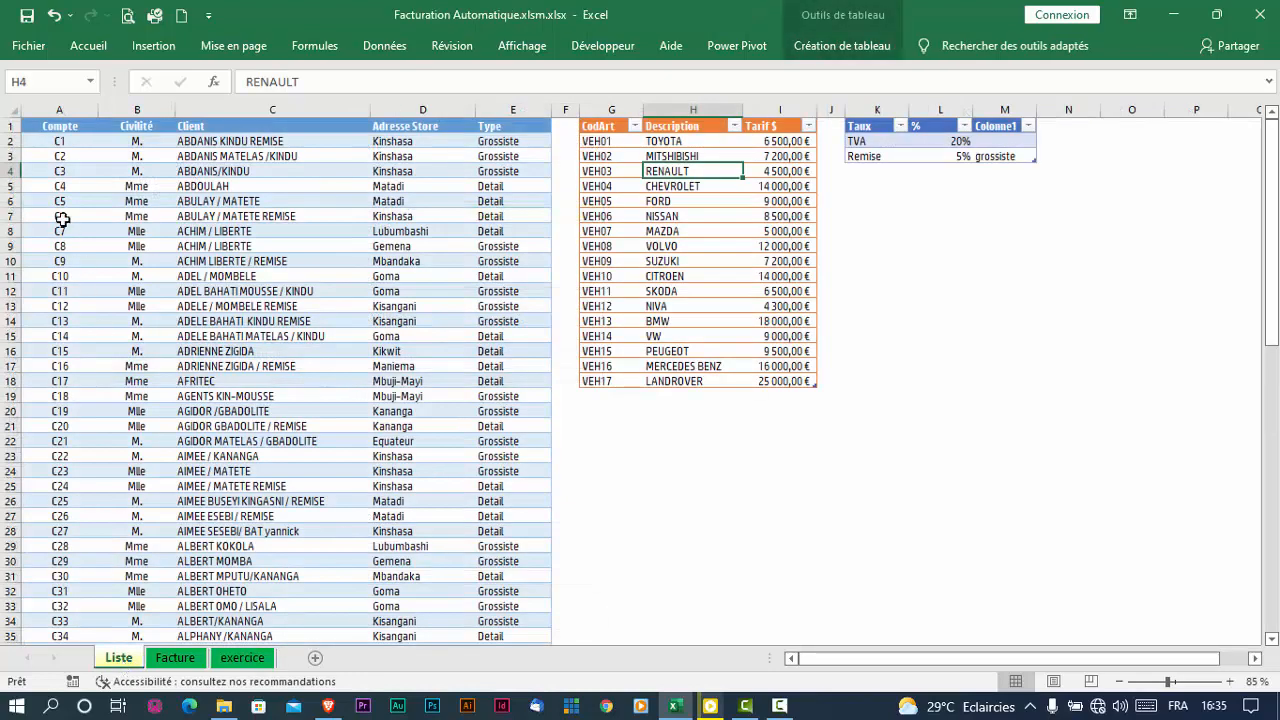
left_click(248, 662)
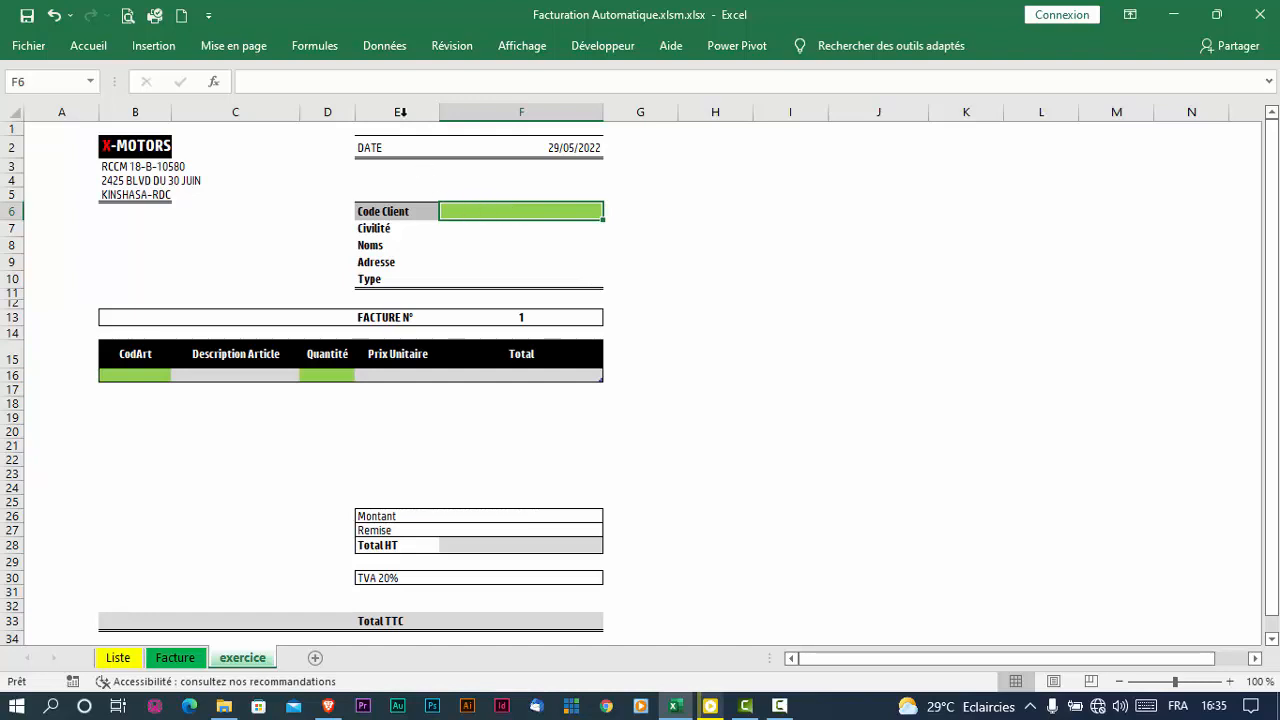
Add list data validation to the Code Client cell F6, with the account codes =Liste!$A$2:$A$79 as source
left_click(388, 50)
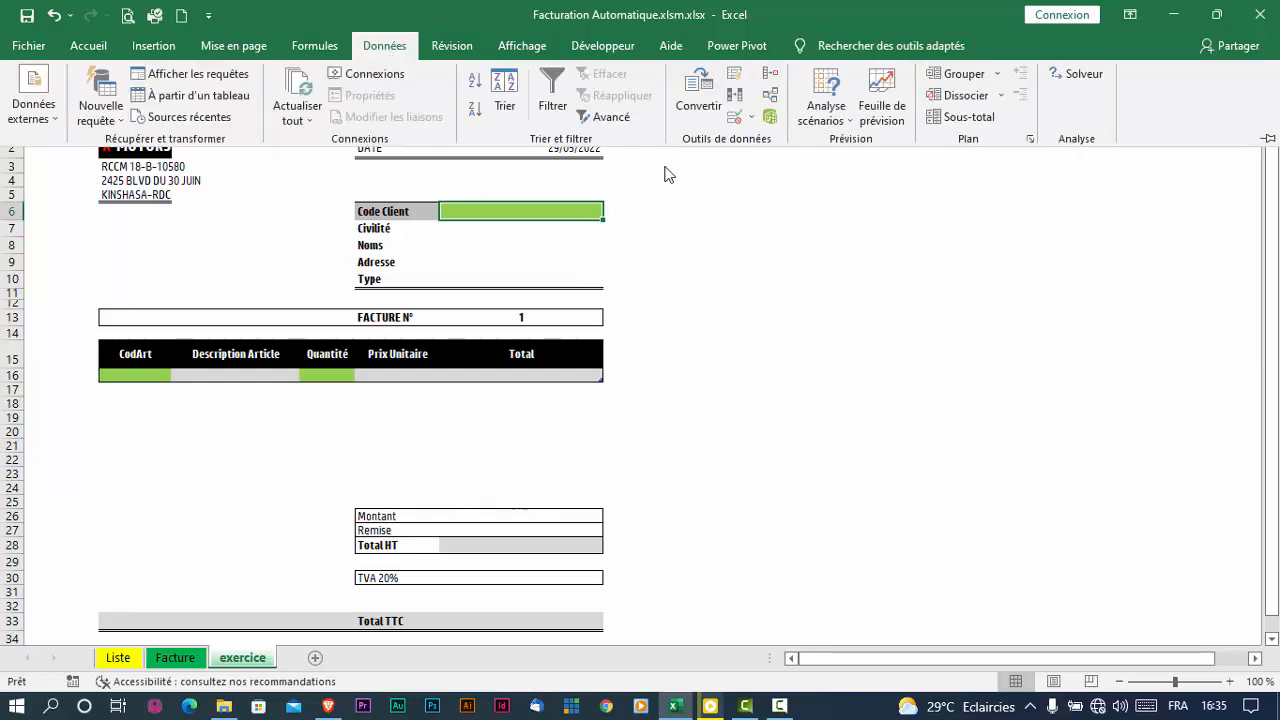
left_click(734, 120)
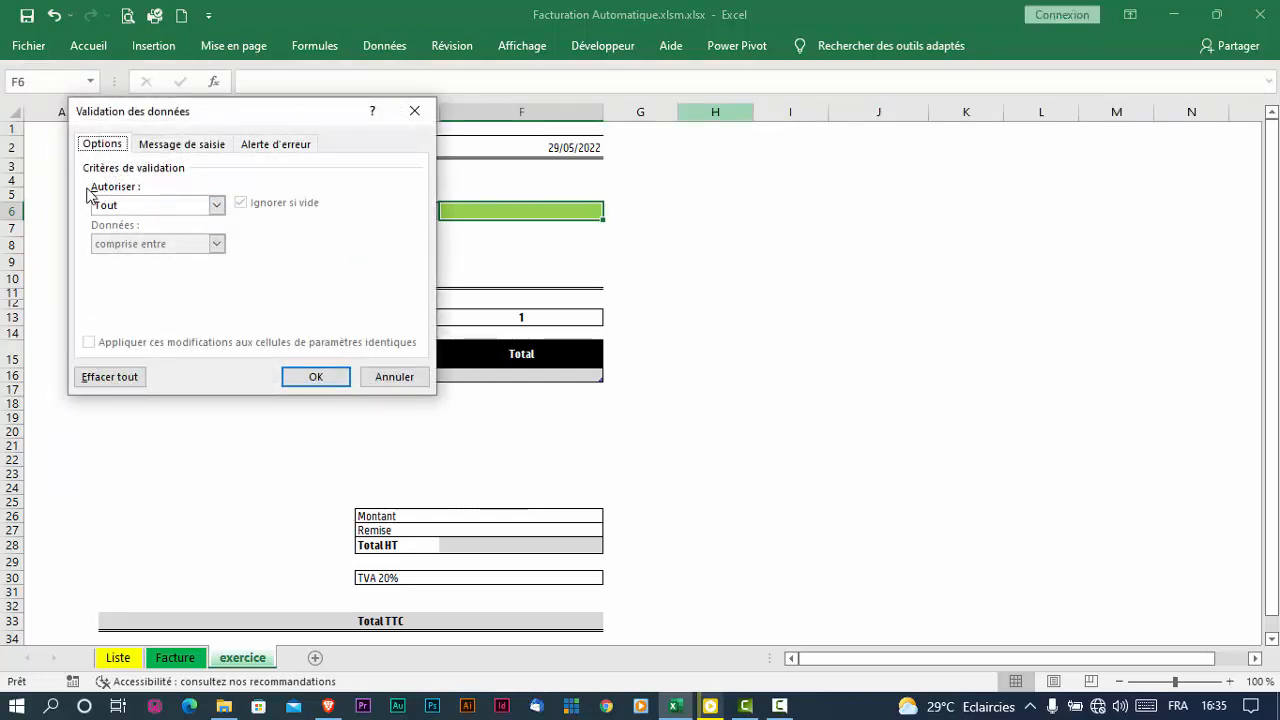
left_click(216, 205)
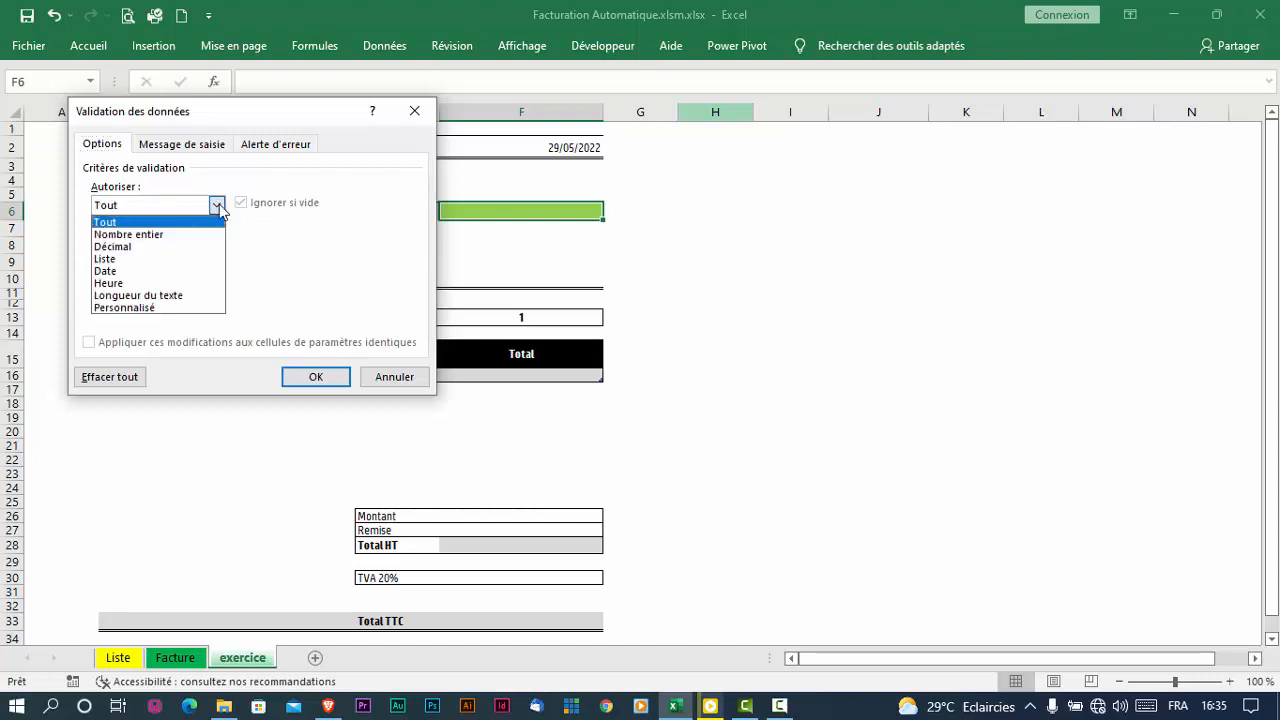
left_click(143, 259)
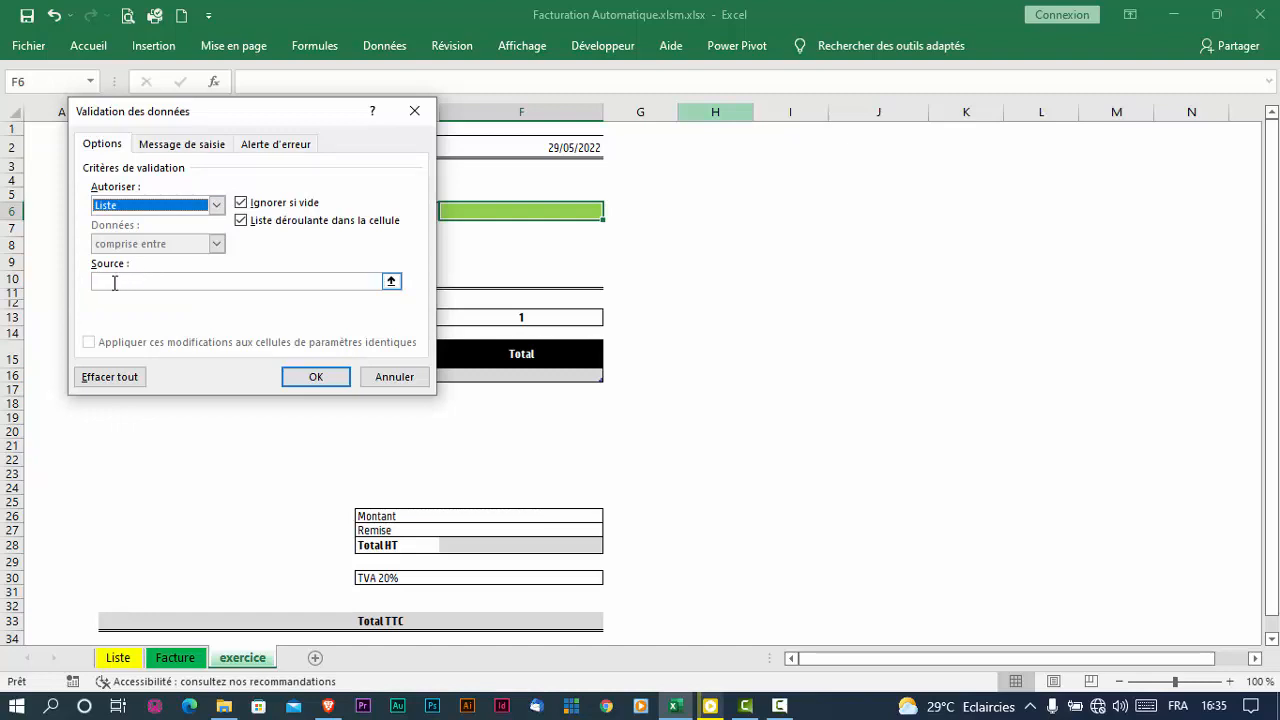
left_click(391, 282)
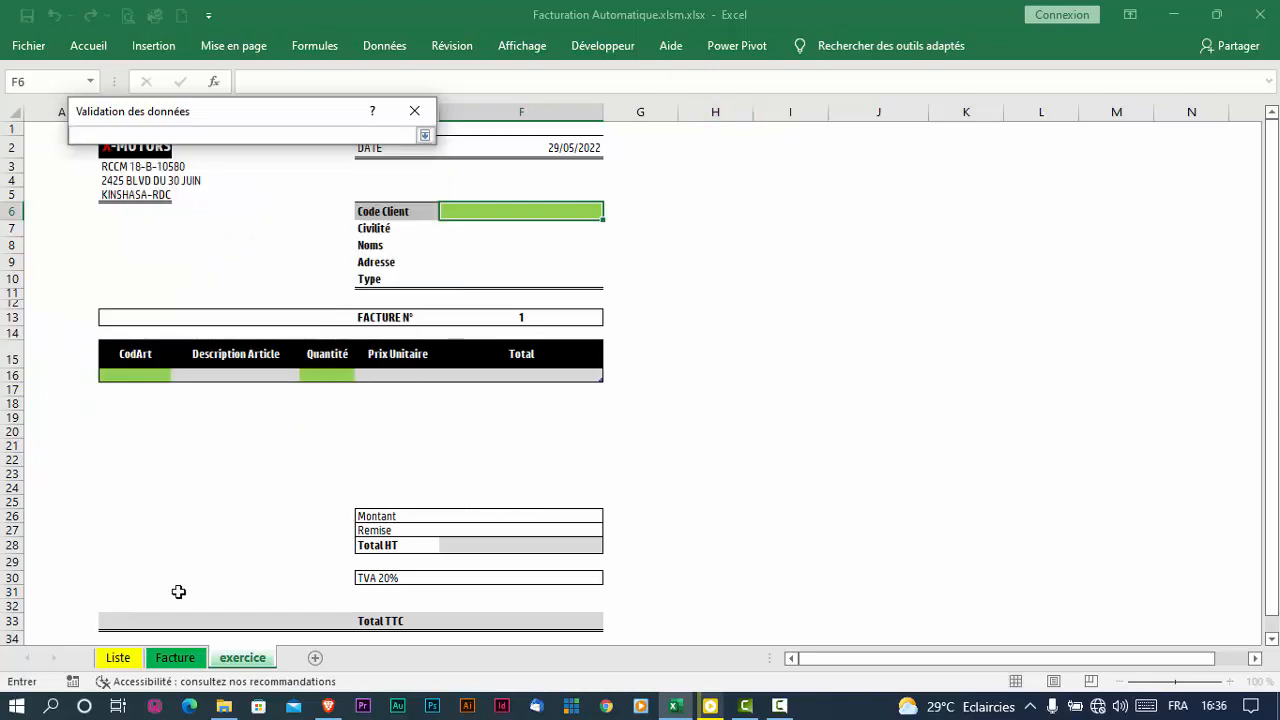
left_click(119, 659)
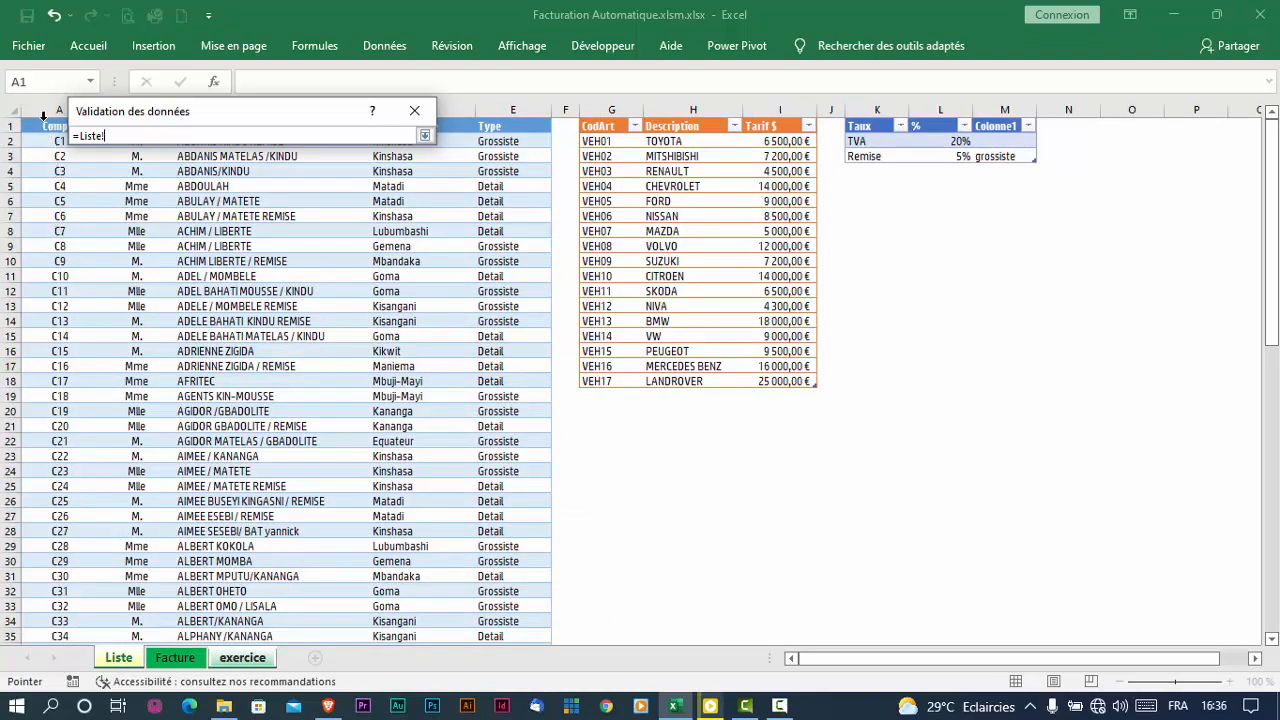
left_click(43, 116)
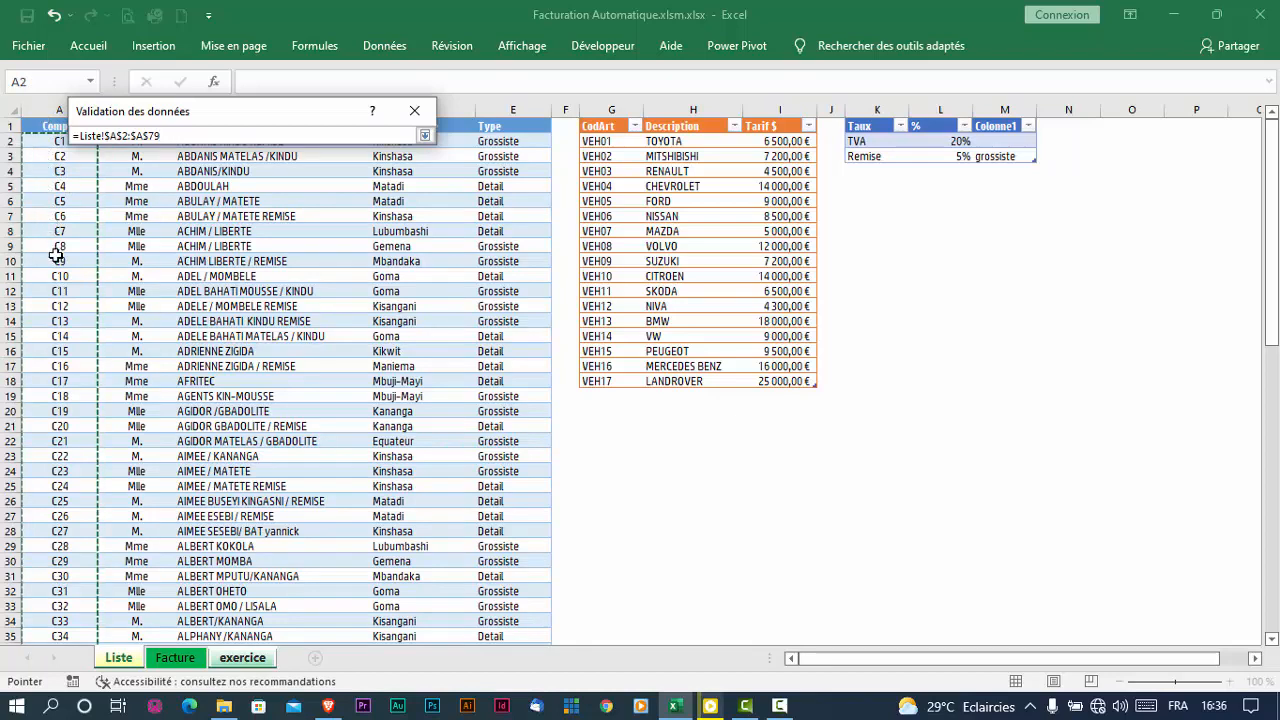
left_click(424, 135)
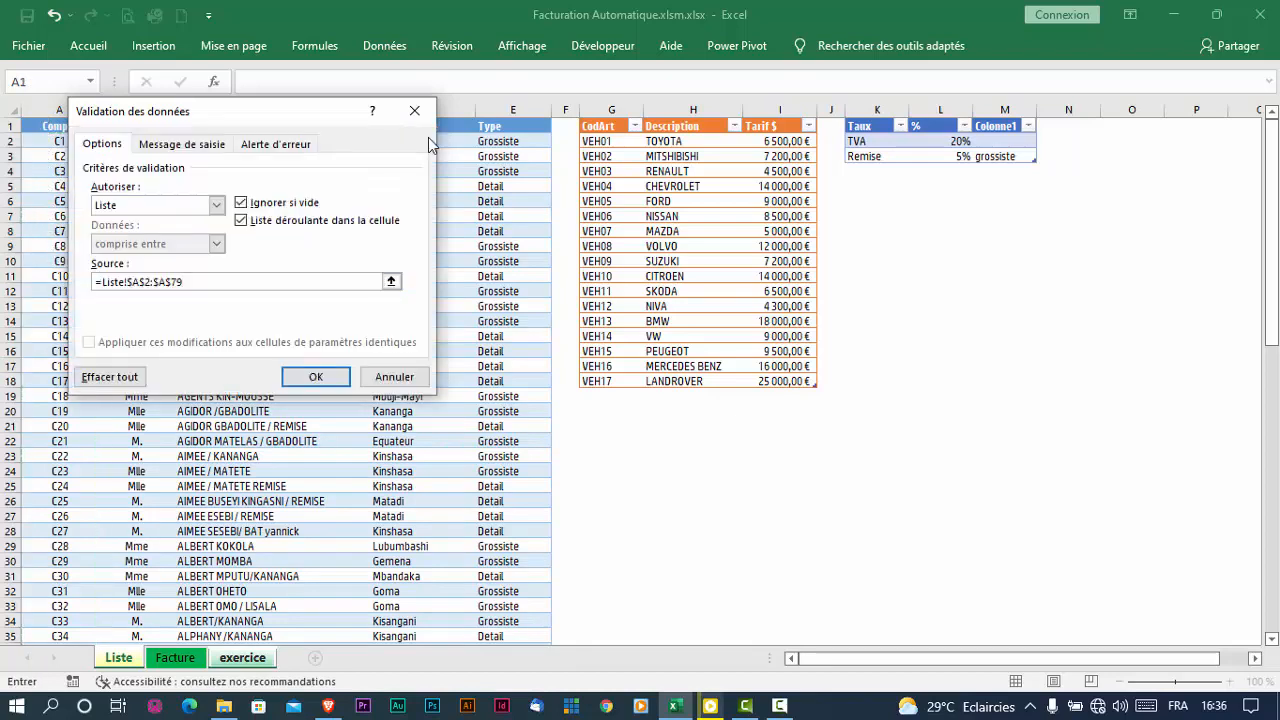
left_click(318, 377)
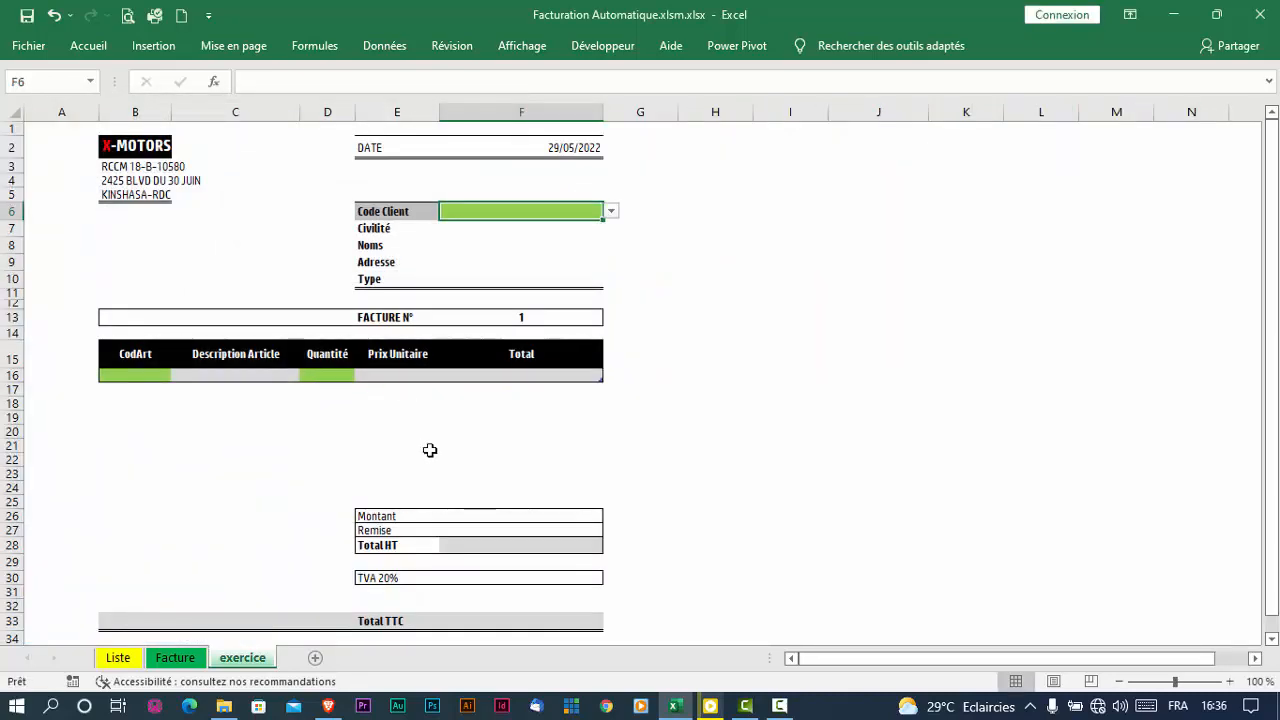
Test the Code Client list by choosing C12, C17 and finally C19
left_click(611, 212)
scroll(610, 306, "down", 10)
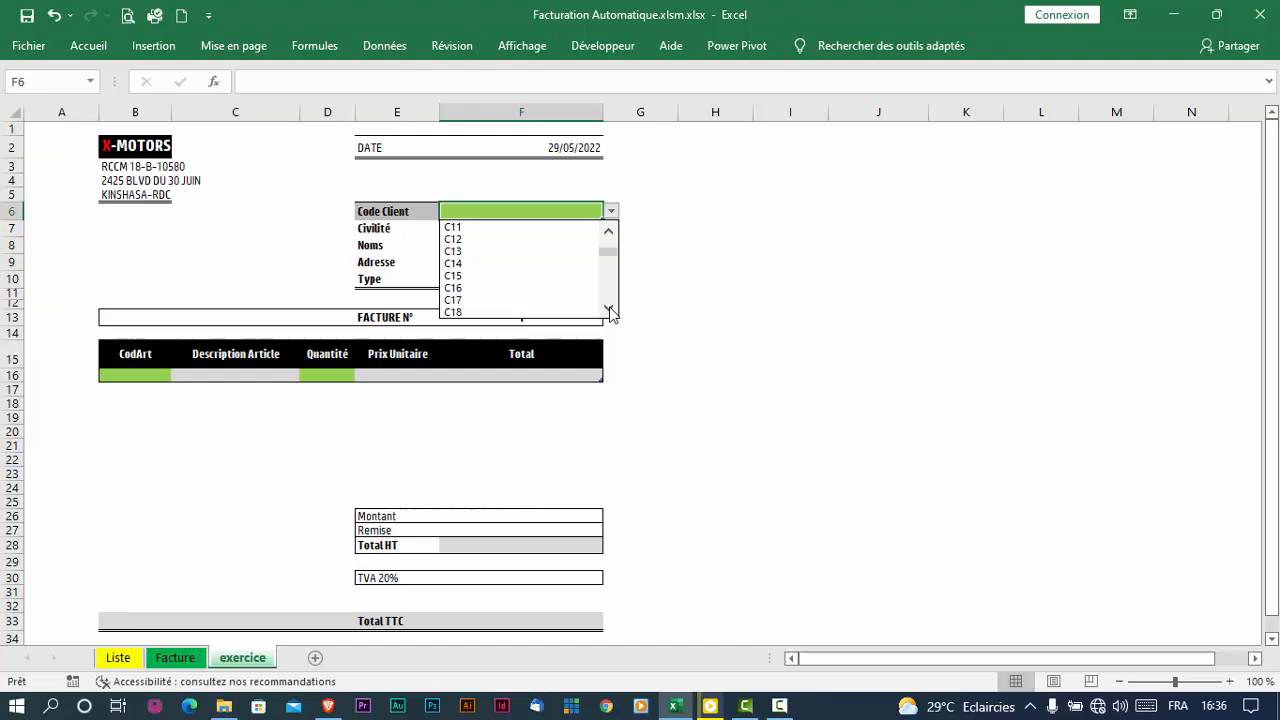
left_click(515, 240)
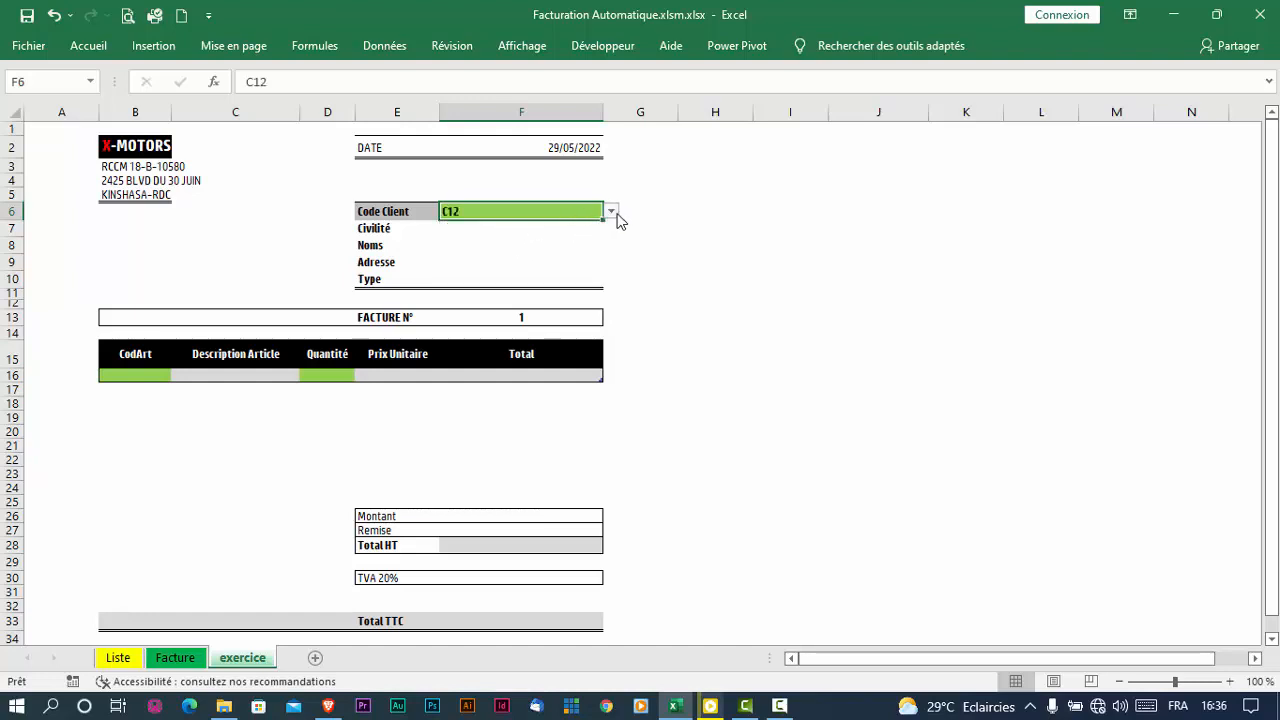
left_click(611, 212)
left_click(537, 289)
left_click(611, 211)
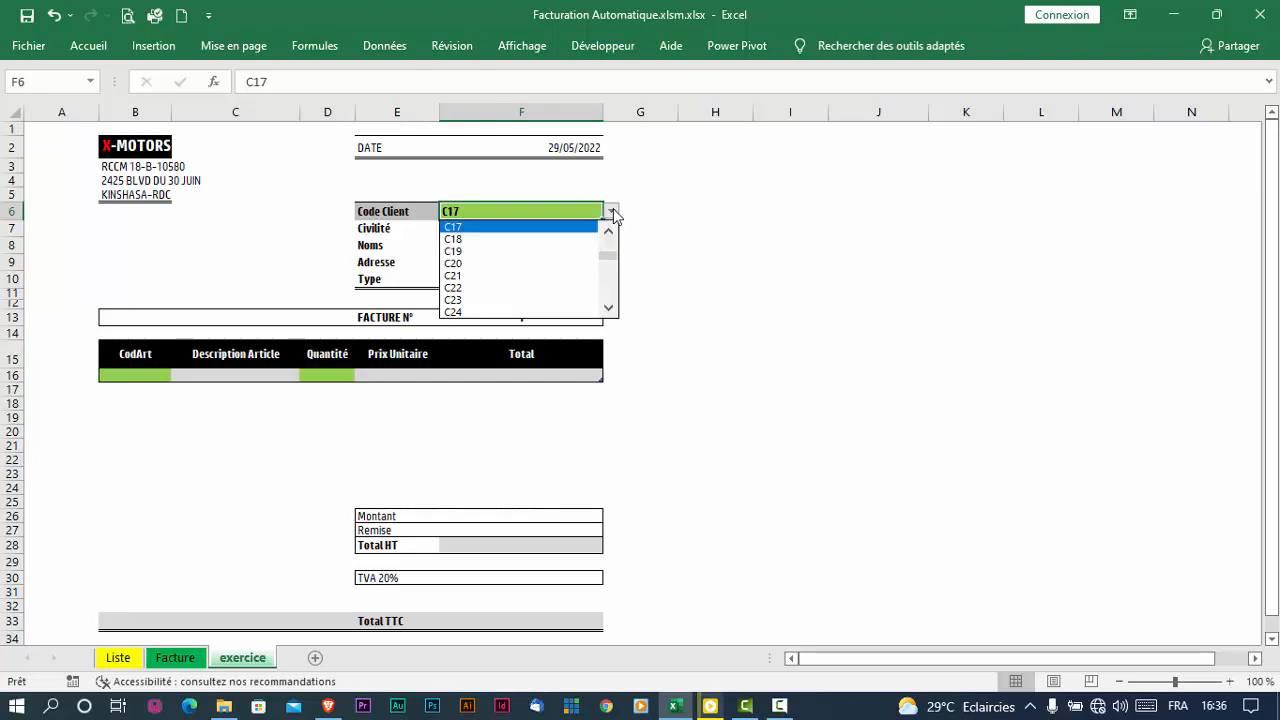
left_click(543, 251)
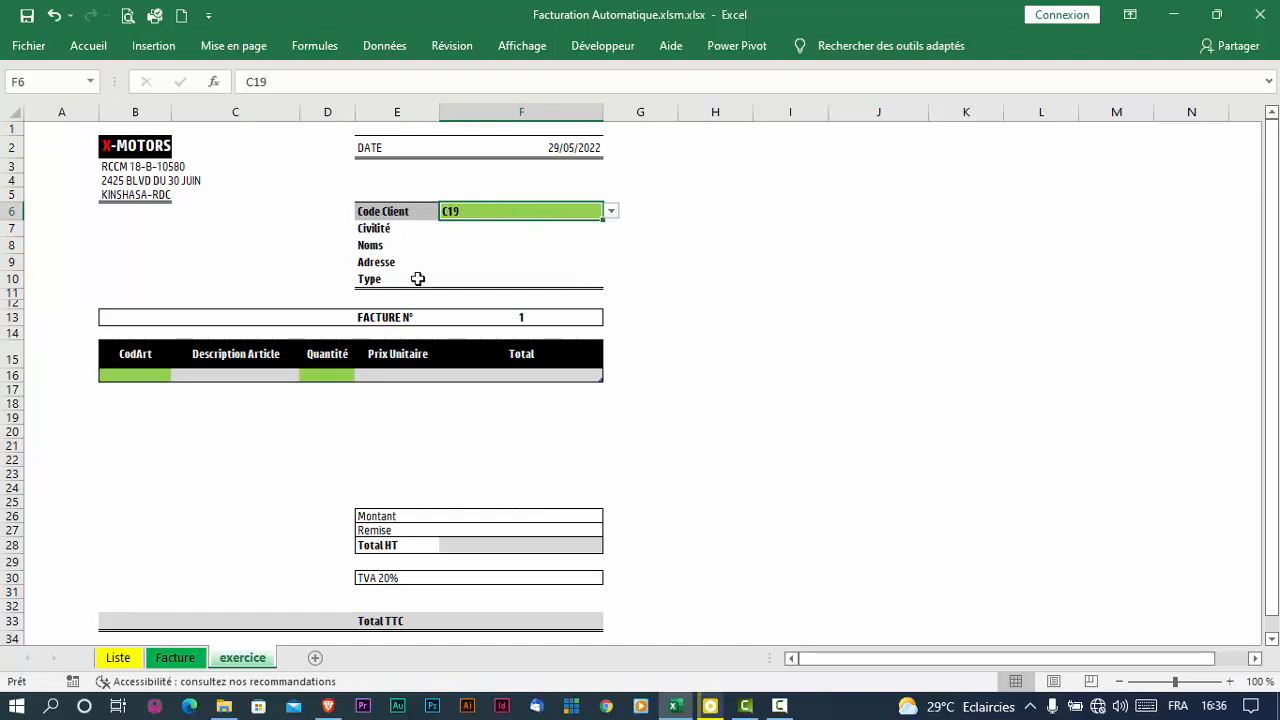
Add list data validation to the CodArt cell B16, with the article codes =Liste!$G$2:$G$18 as source
left_click(143, 375)
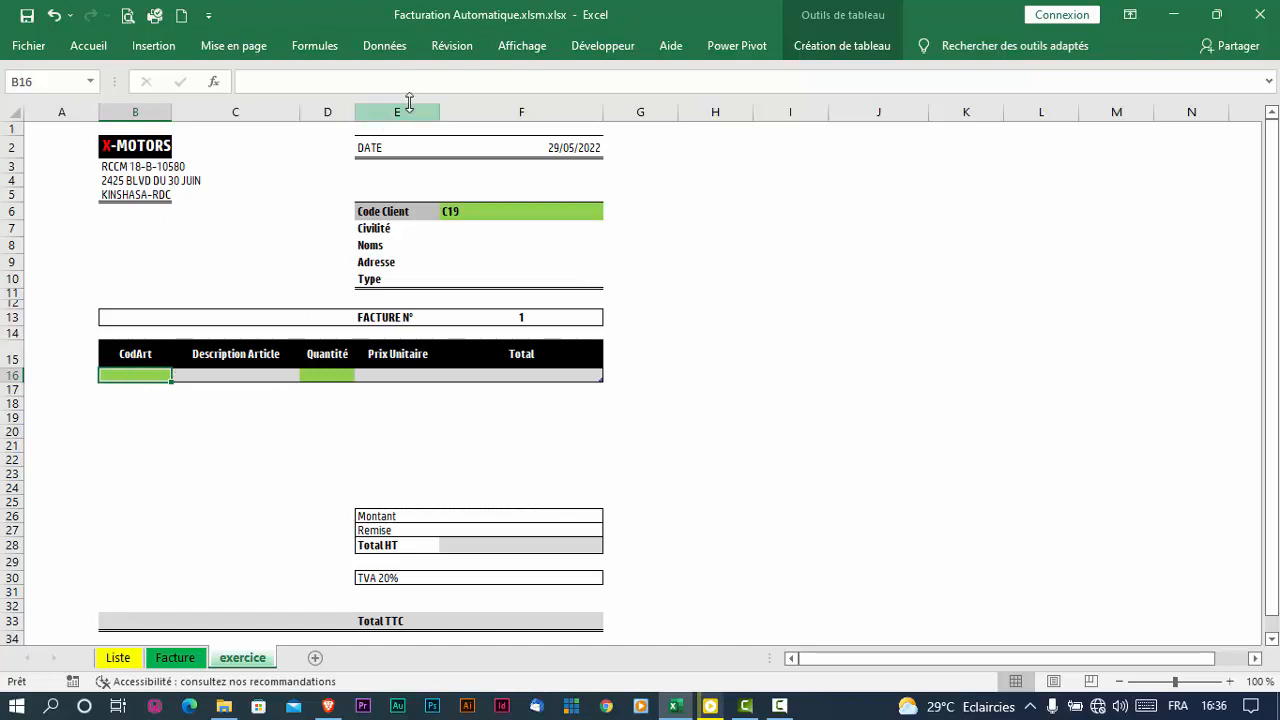
left_click(390, 47)
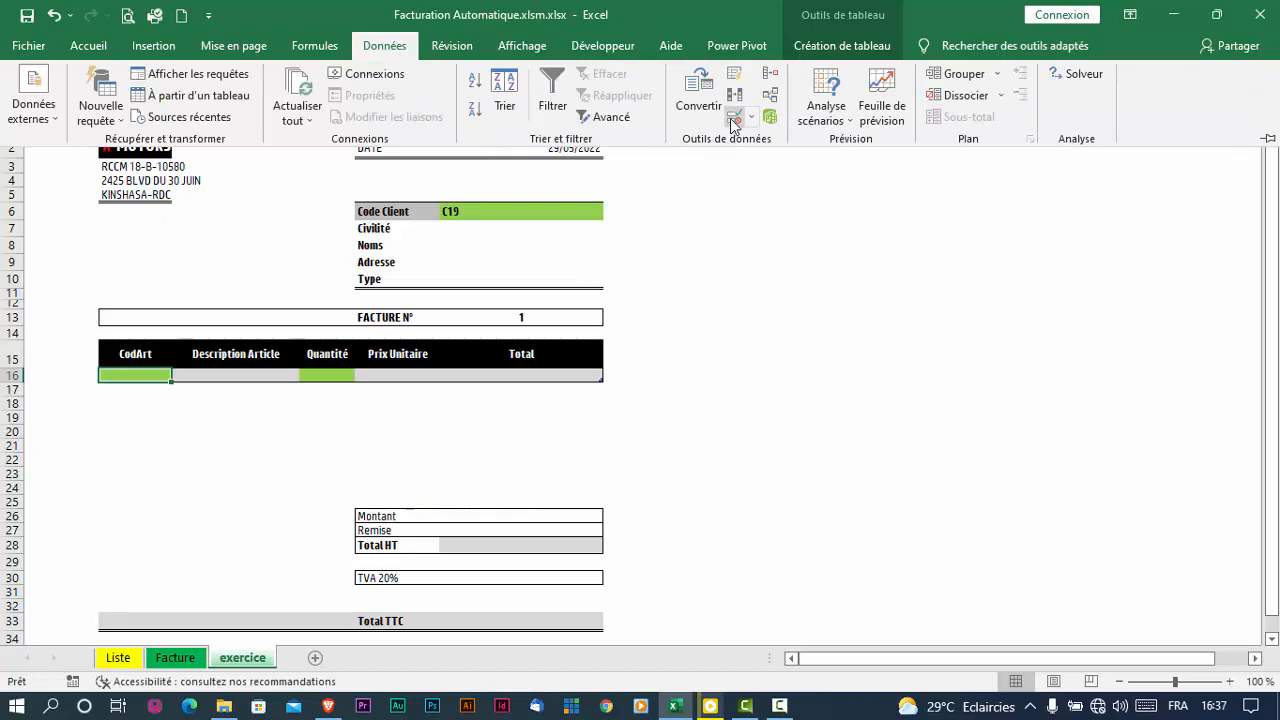
left_click(734, 121)
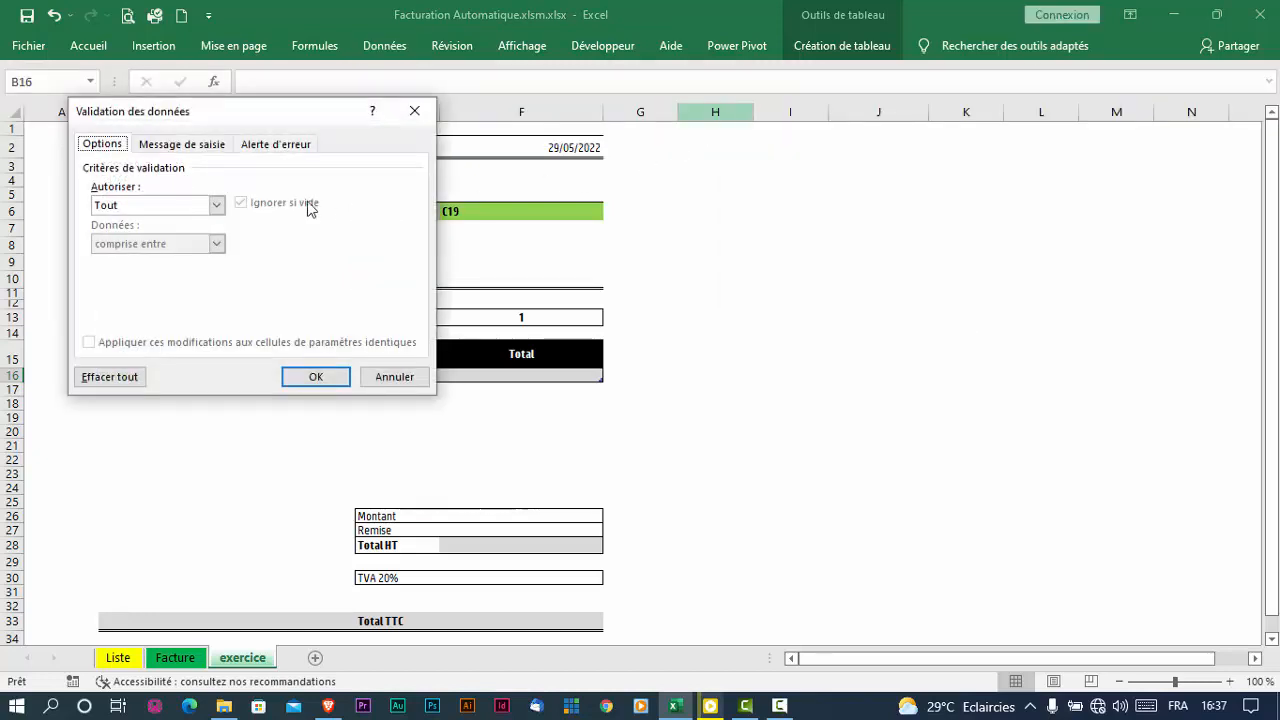
left_click(218, 206)
left_click(162, 259)
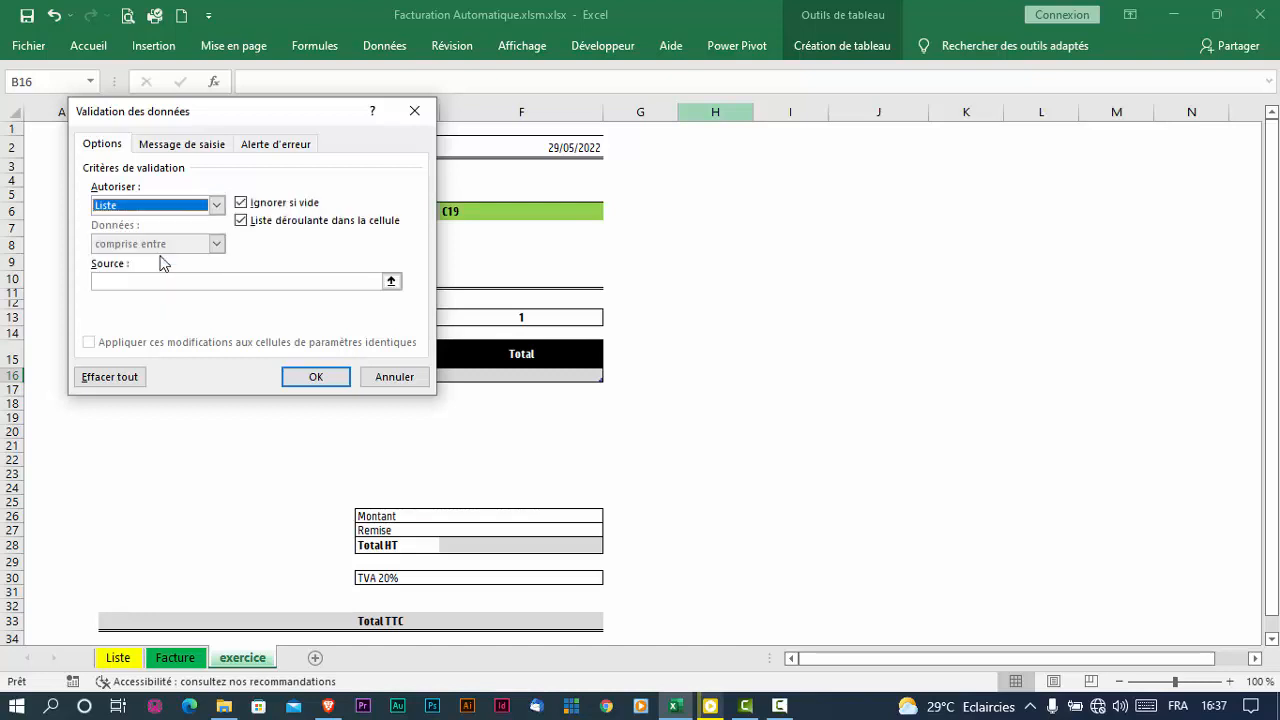
left_click(392, 282)
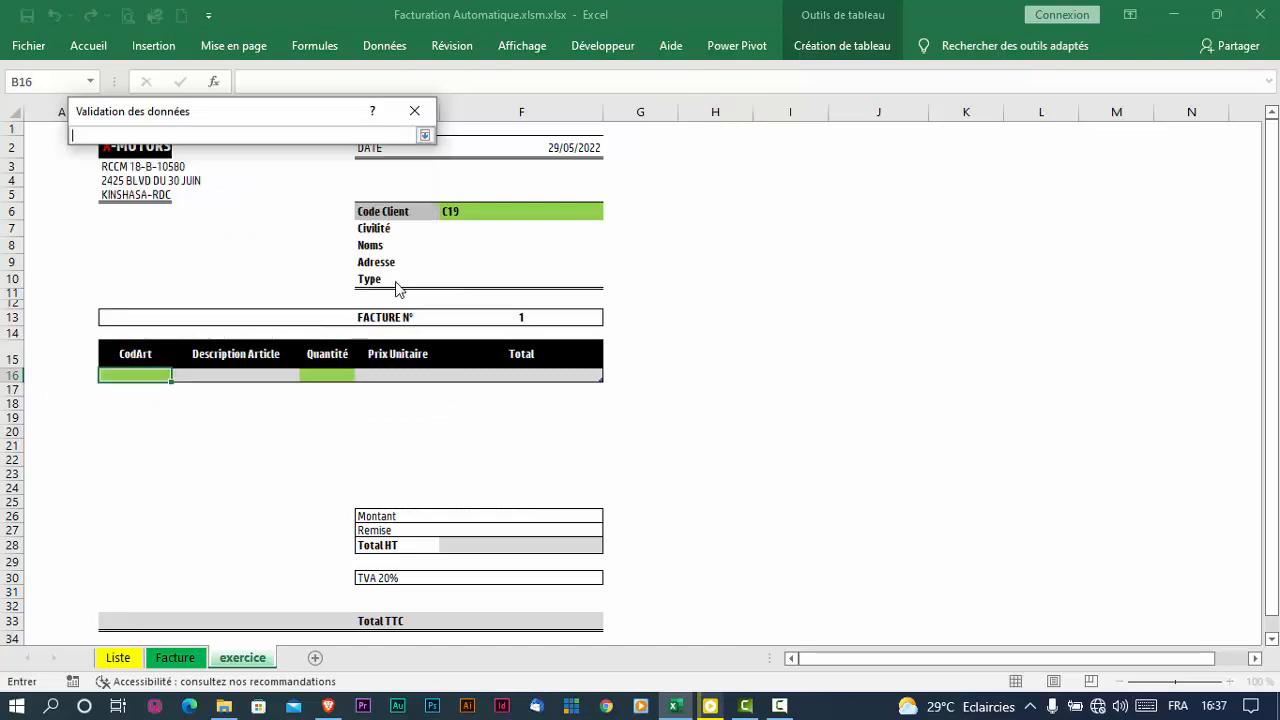
left_click(119, 658)
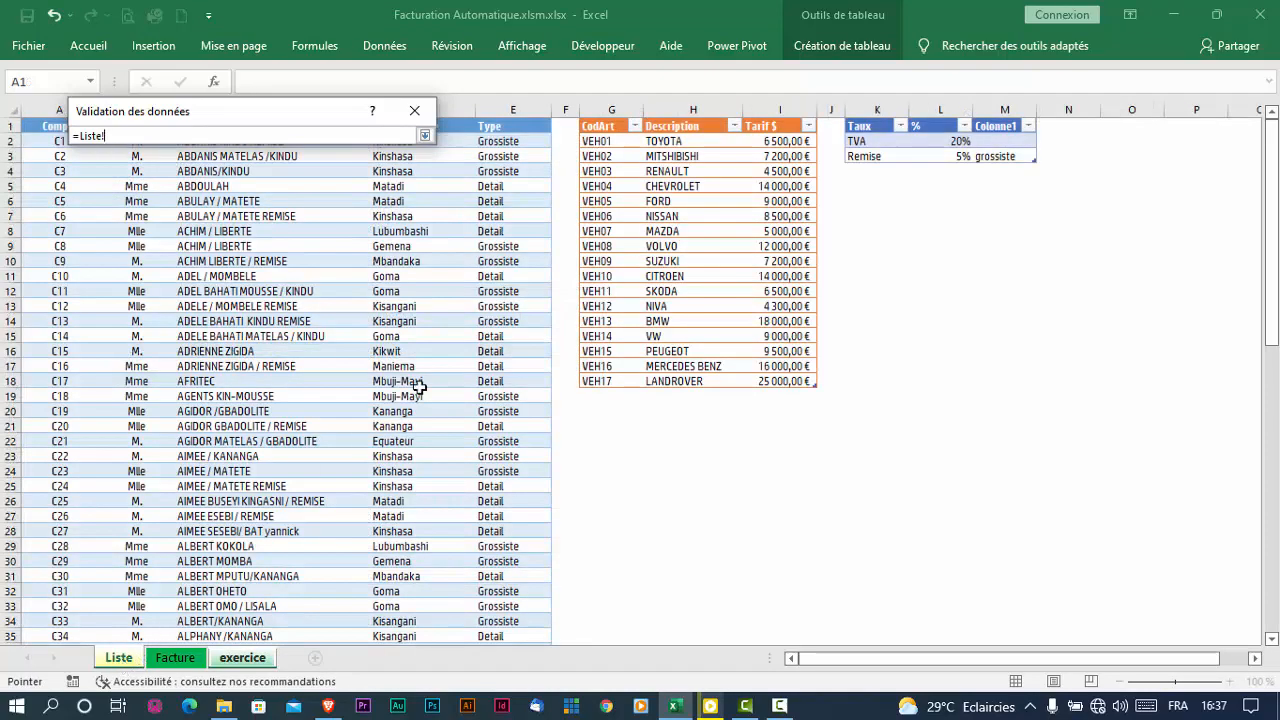
left_click(608, 117)
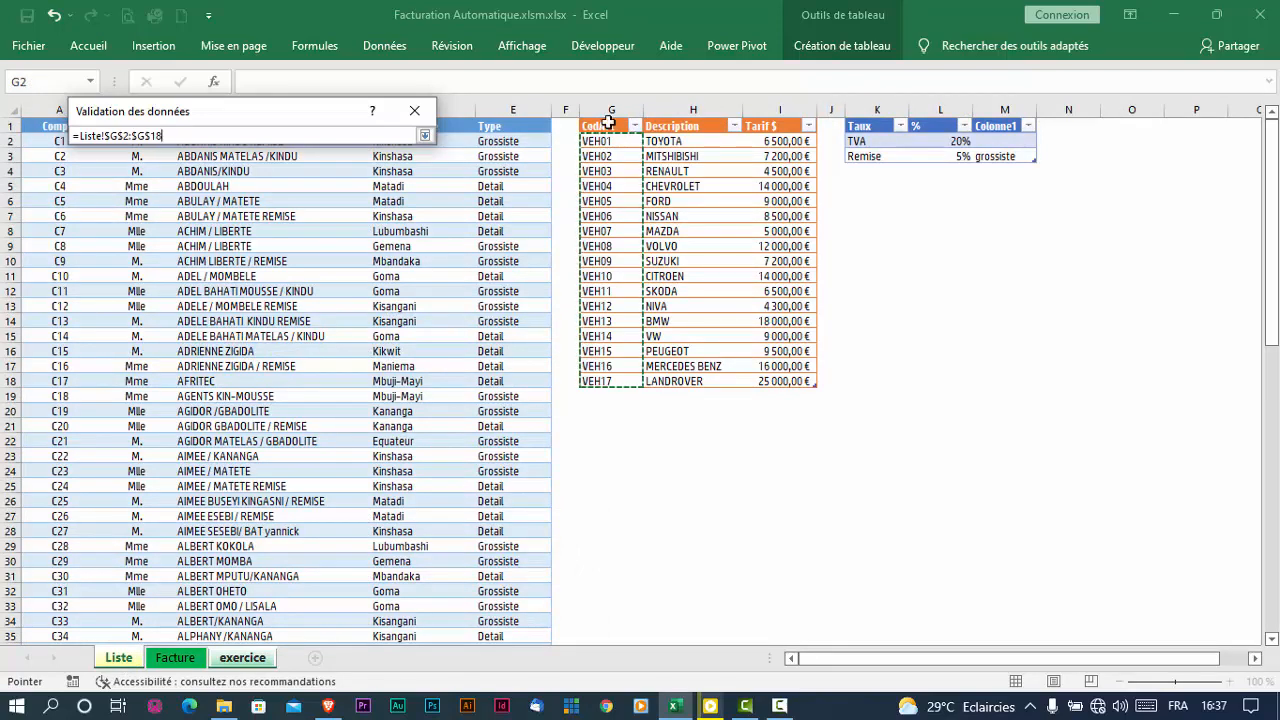
left_click(424, 135)
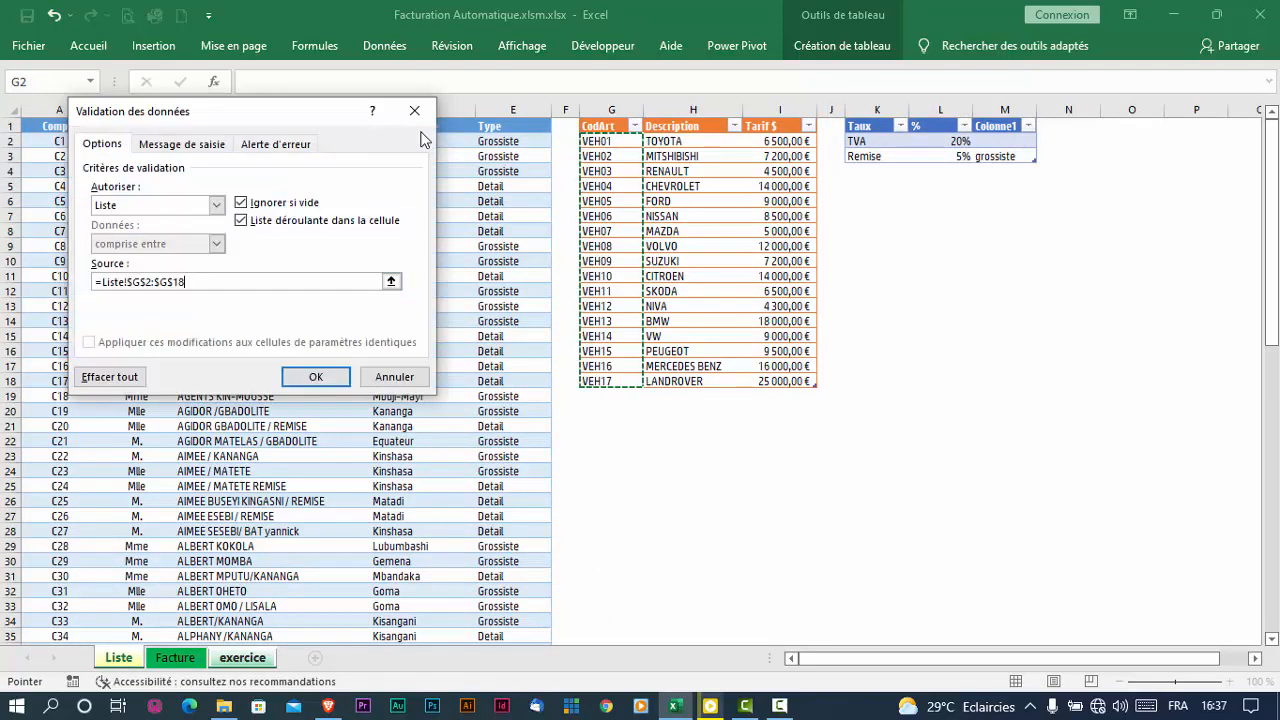
left_click(323, 378)
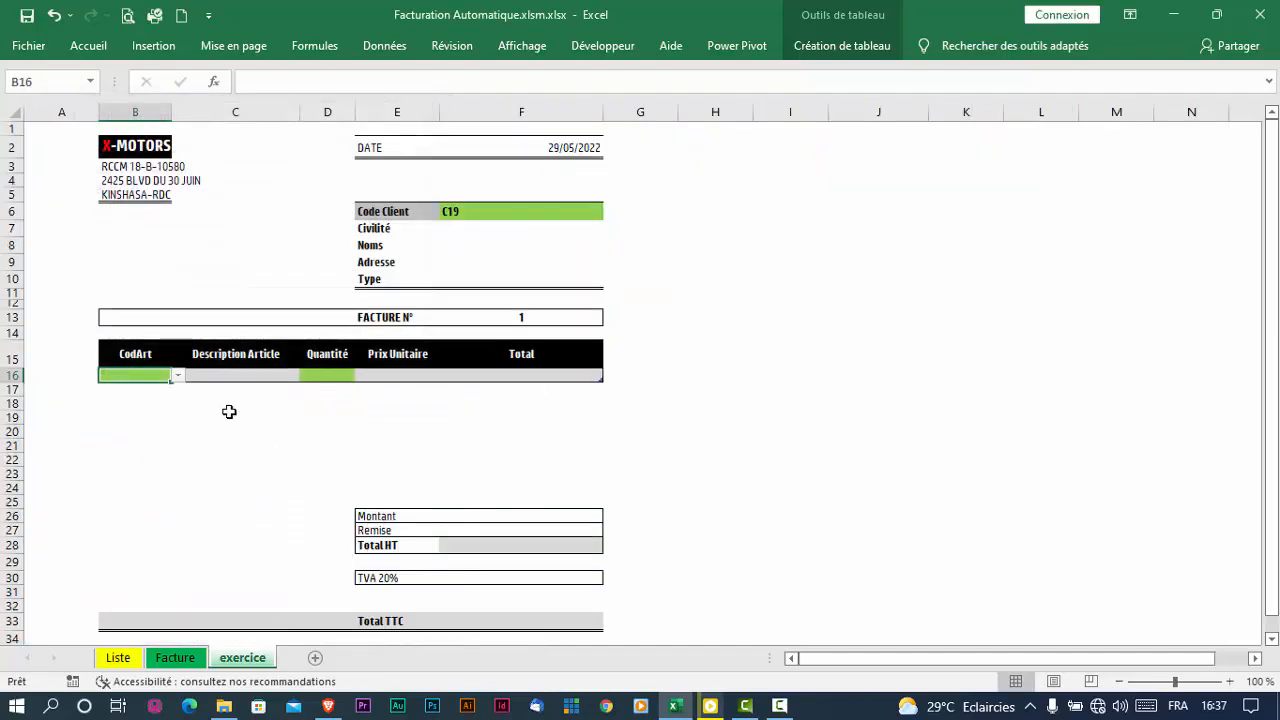
Test the CodArt list in B16 by choosing VEH09 and then VEH11
left_click(177, 376)
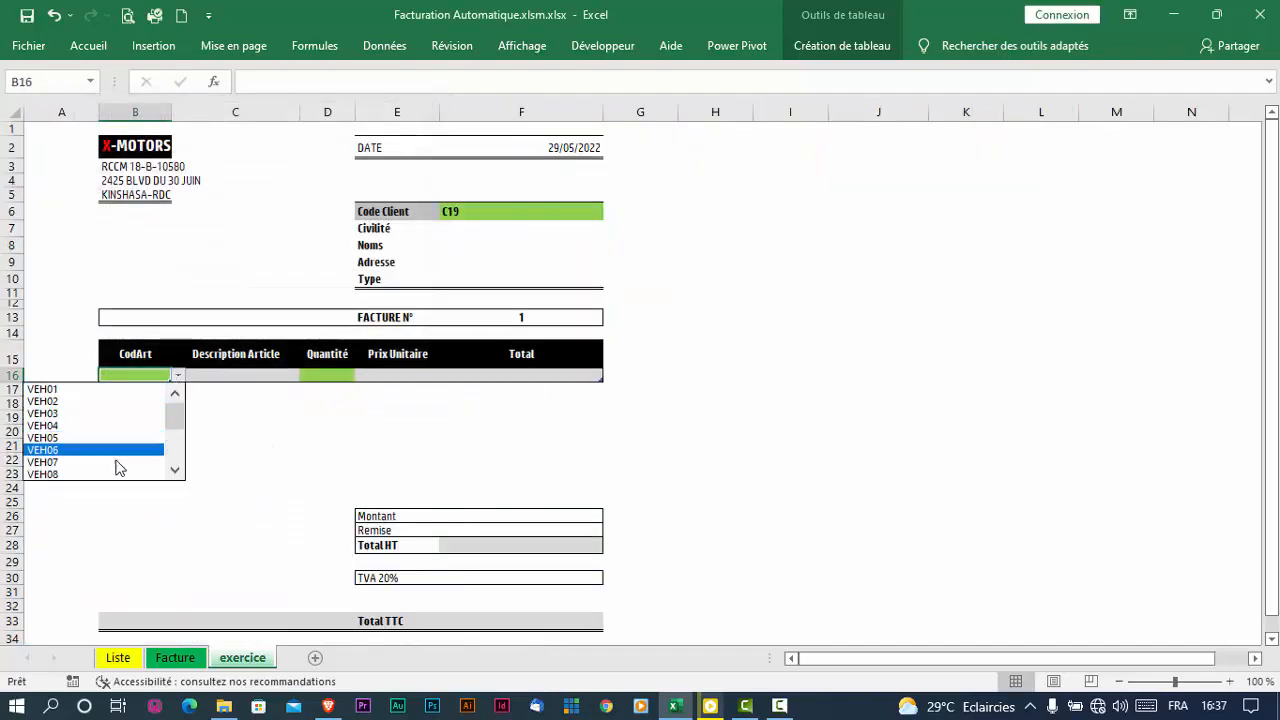
left_click(176, 472)
left_click(176, 473)
left_click(176, 473)
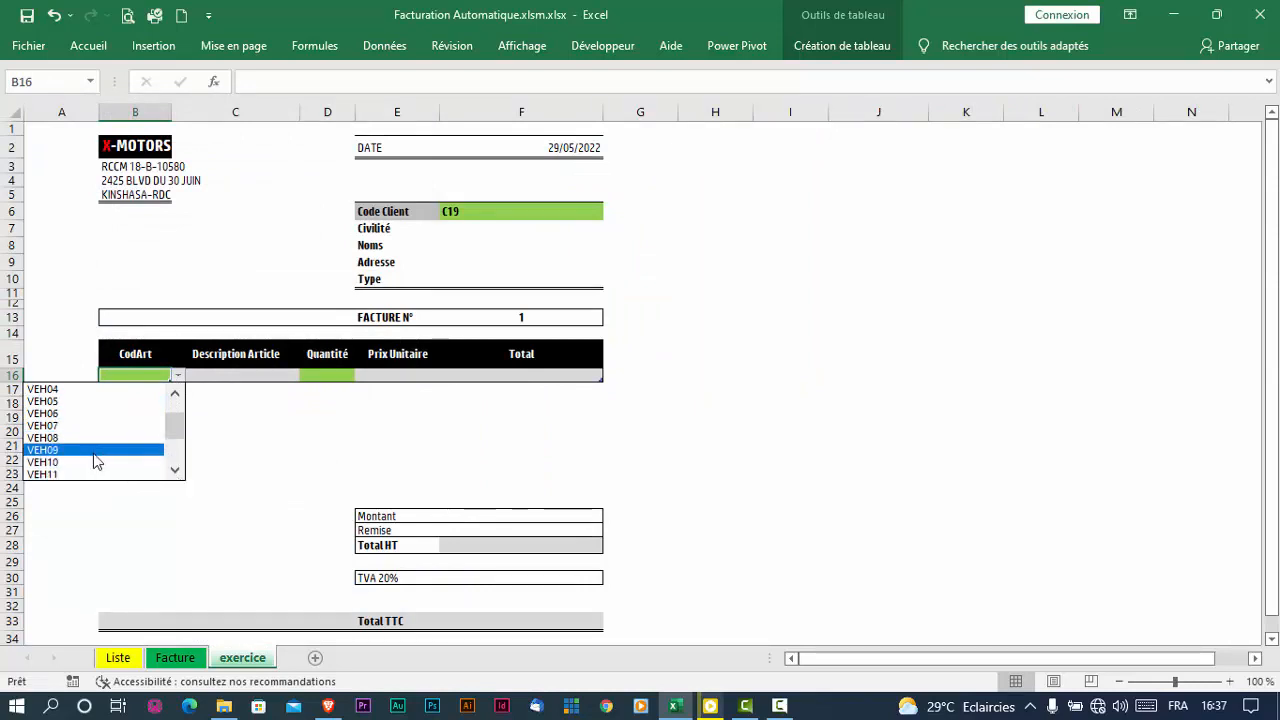
left_click(95, 451)
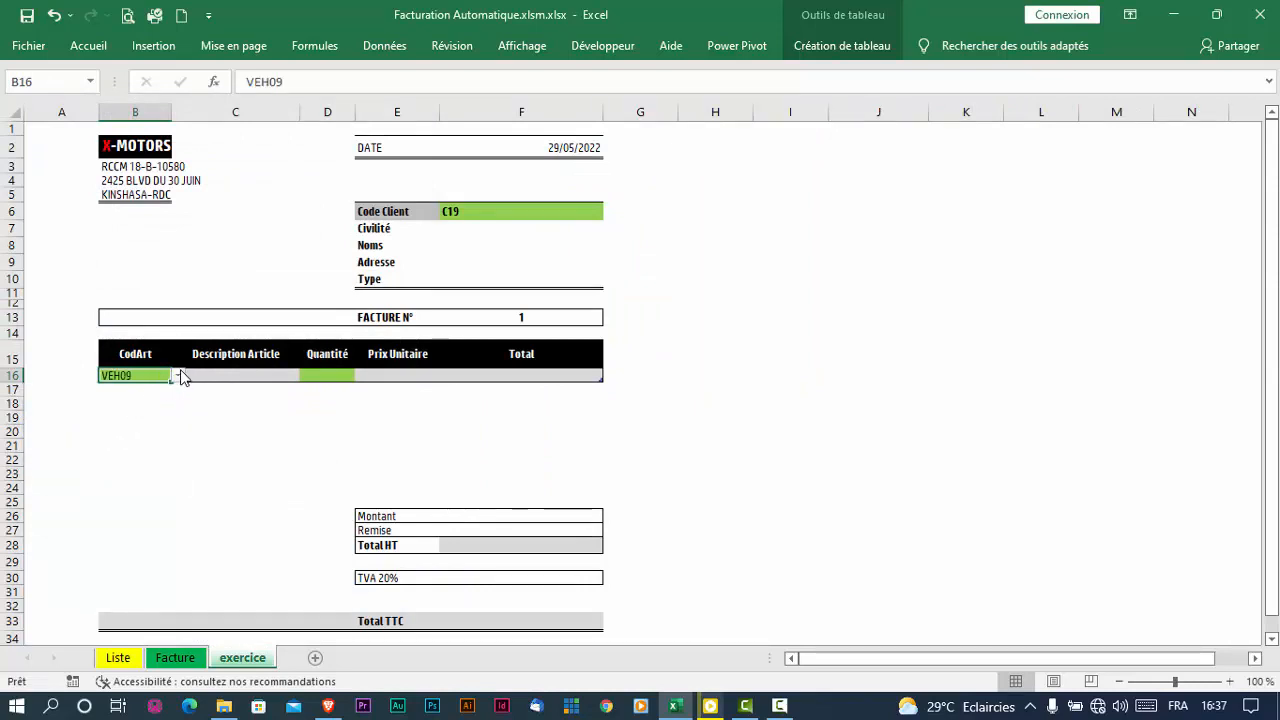
left_click(177, 376)
left_click(87, 424)
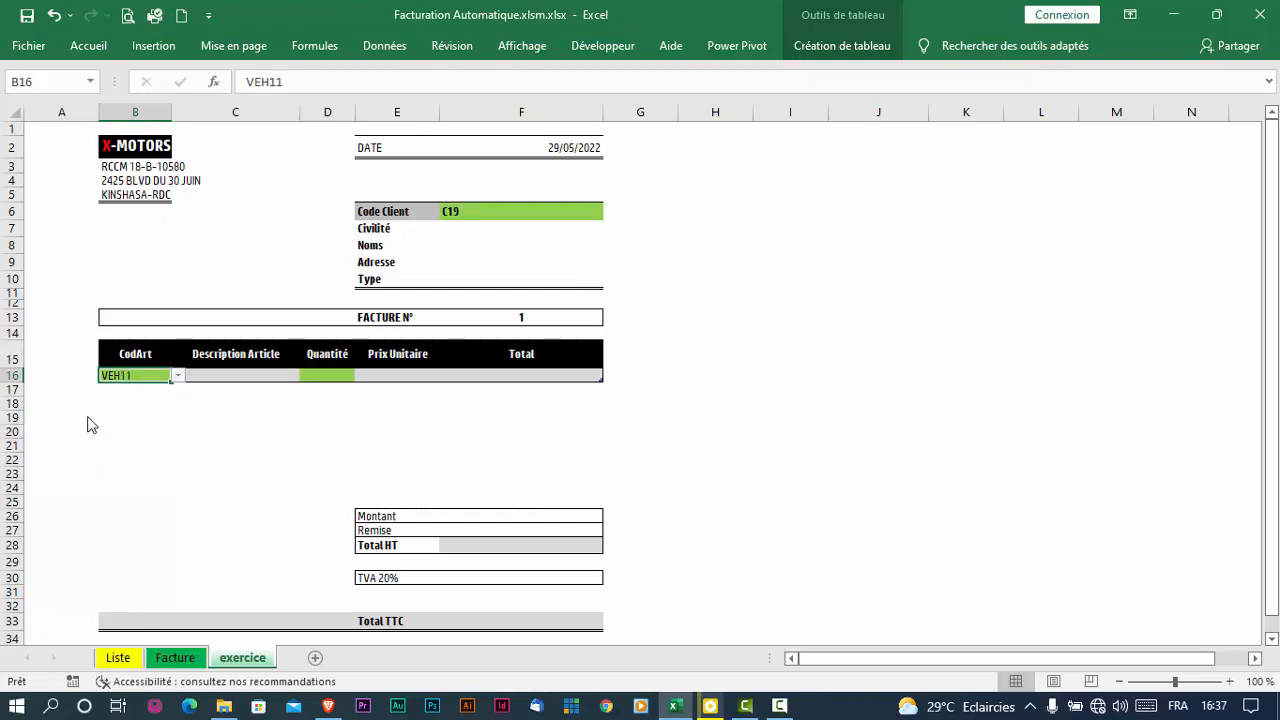
left_click(150, 403)
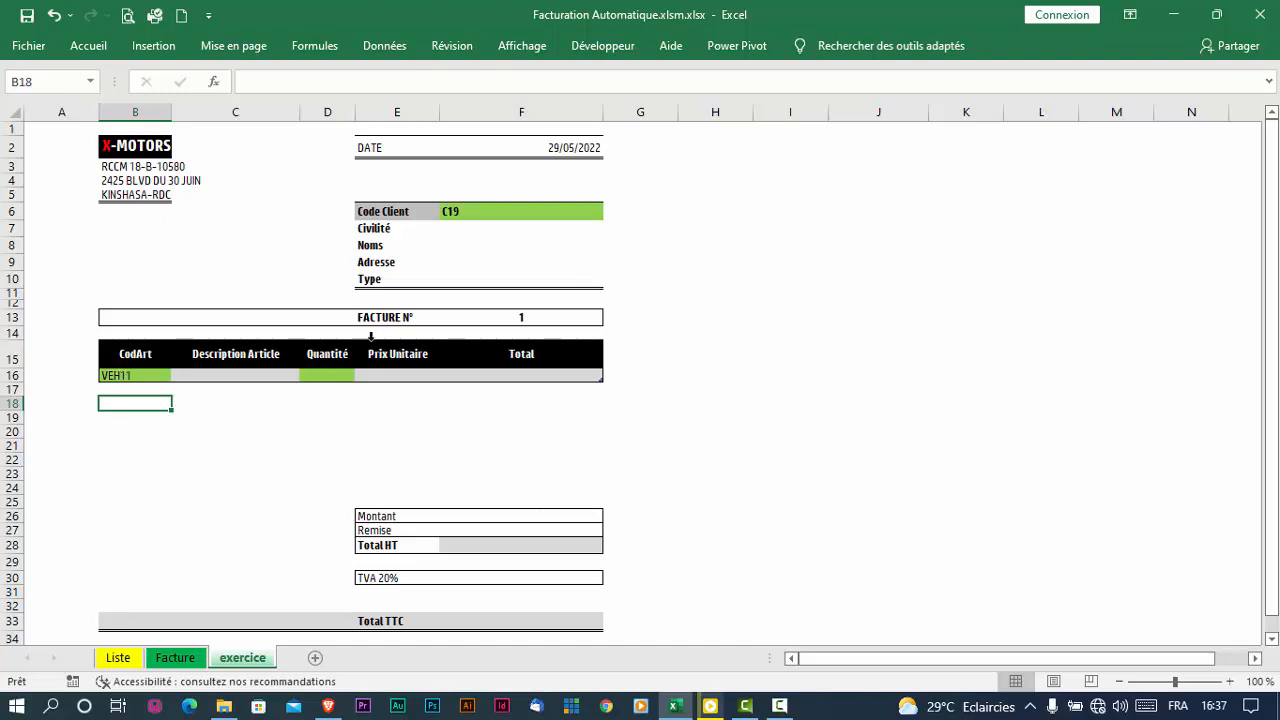
Check the Civilité and Code Client cells on the exercice sheet against the client table on the Liste sheet
left_click(485, 231)
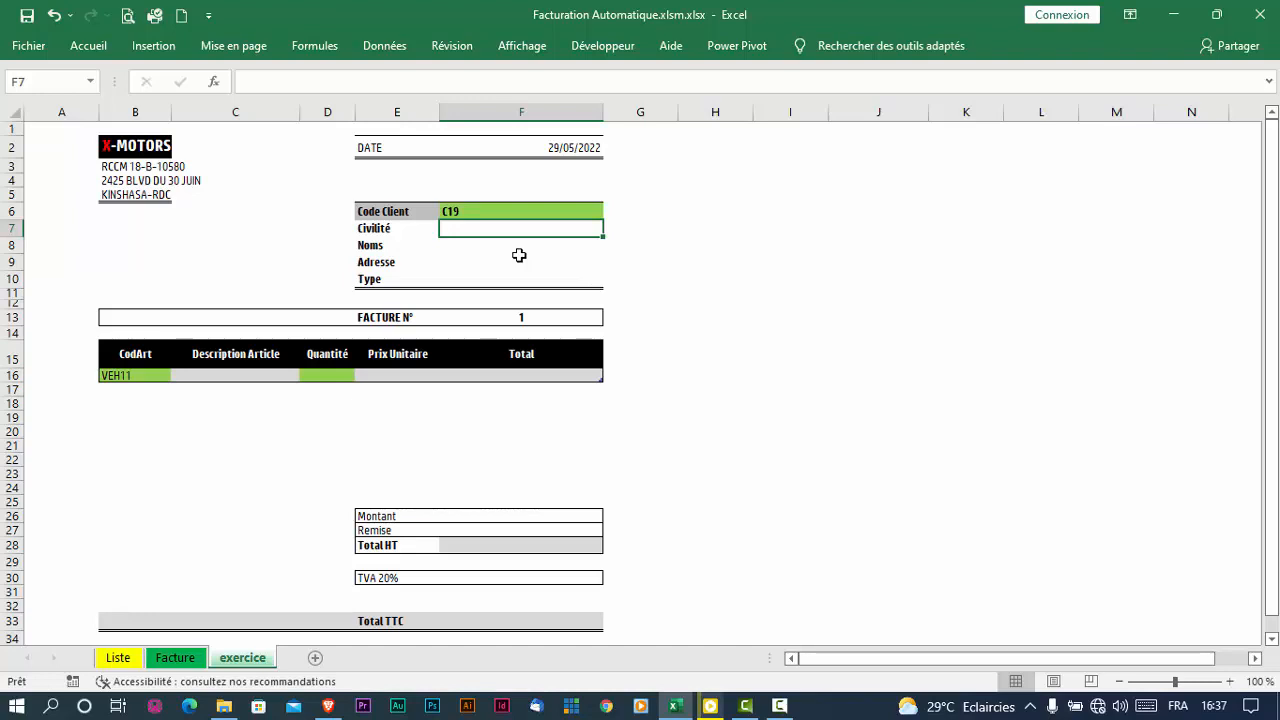
left_click(455, 209)
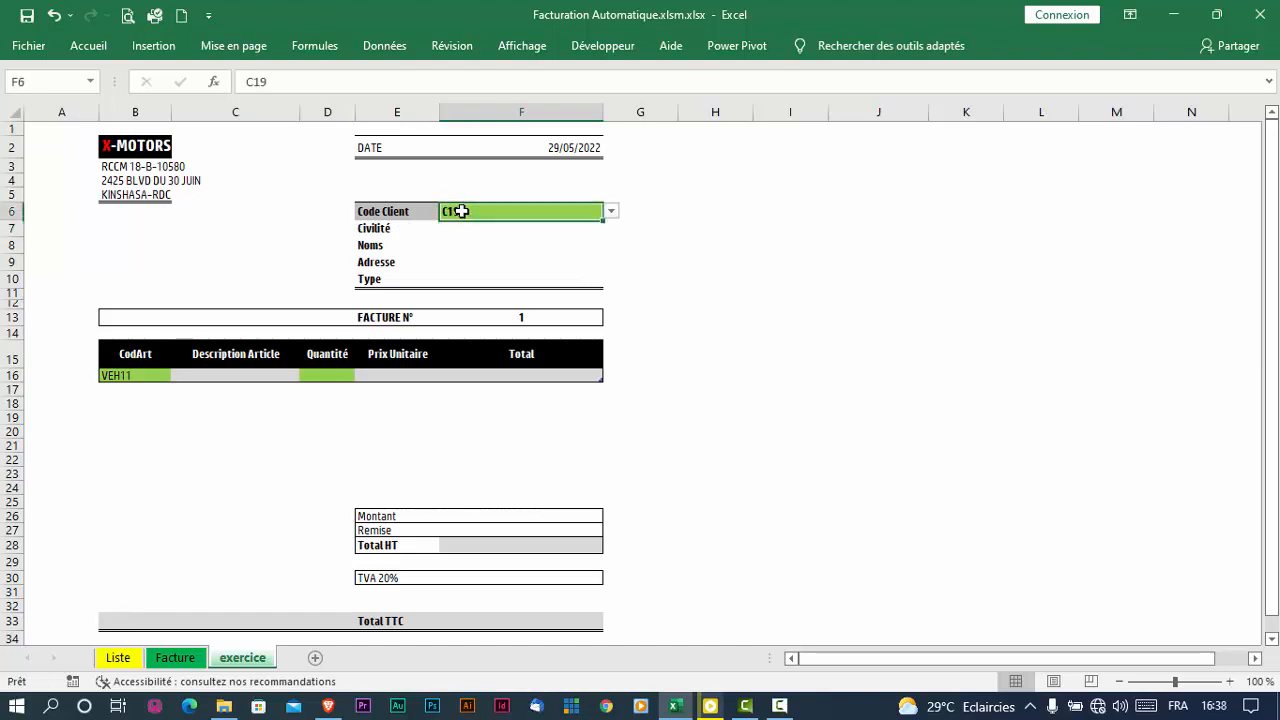
left_click(119, 658)
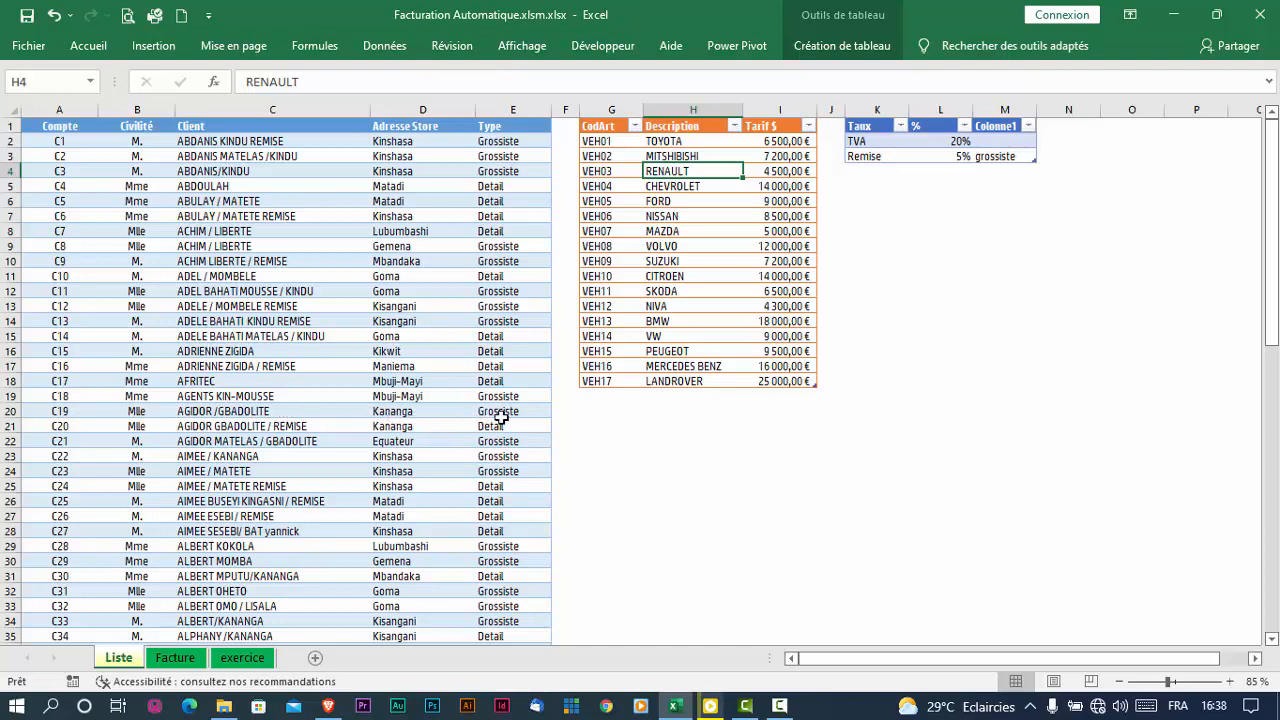
On the exercice sheet, enter =RECHERCHEV(F6;LISTECLIENT;2;FAUX) in the Civilité cell F7
left_click(241, 660)
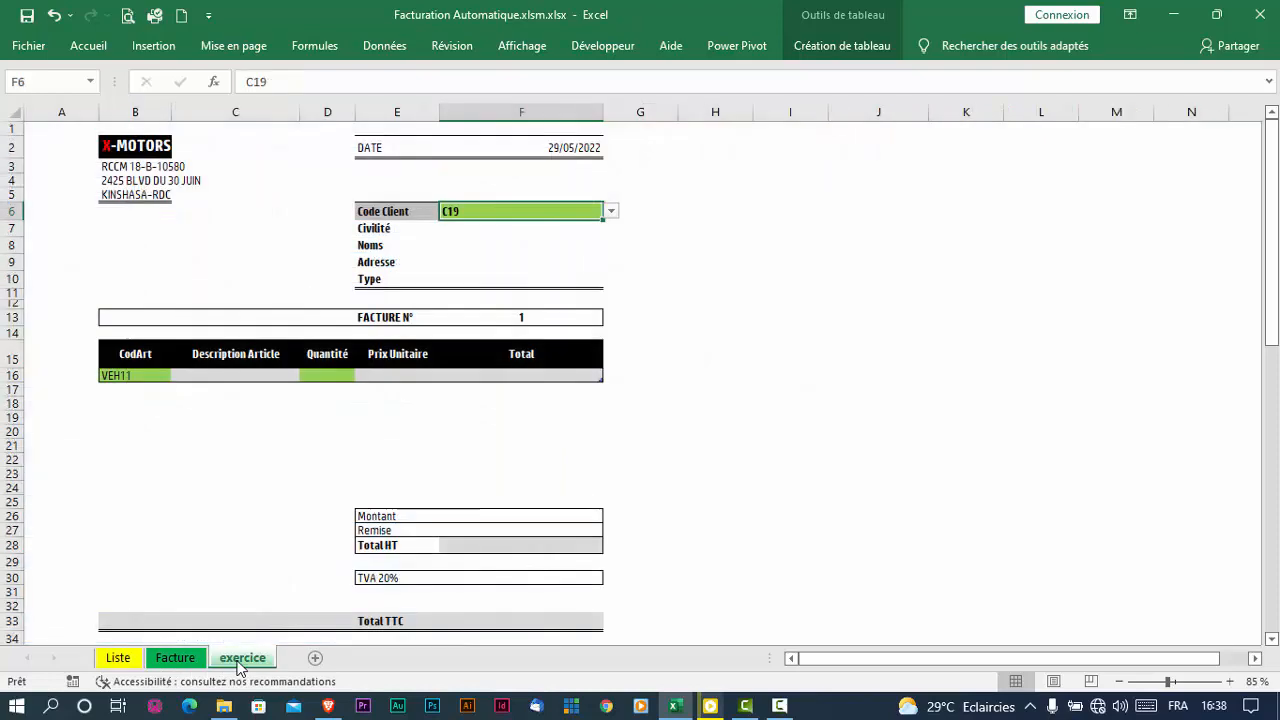
left_click(504, 233)
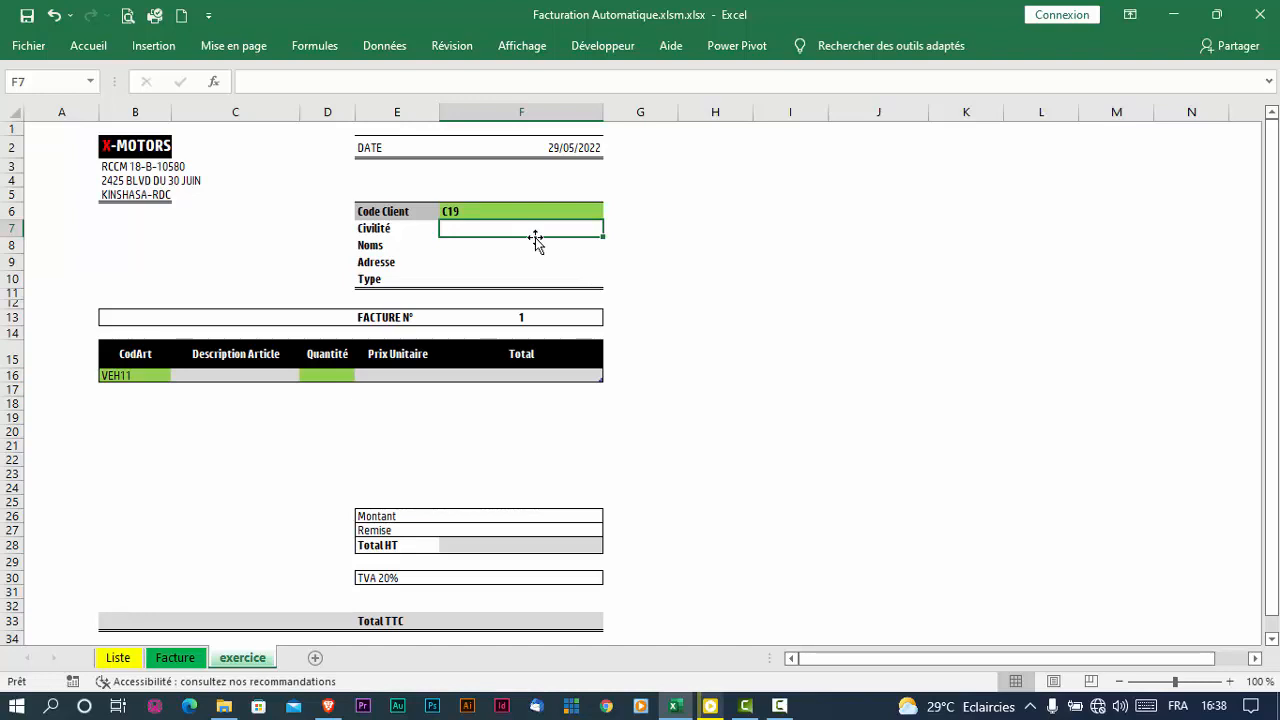
type("=")
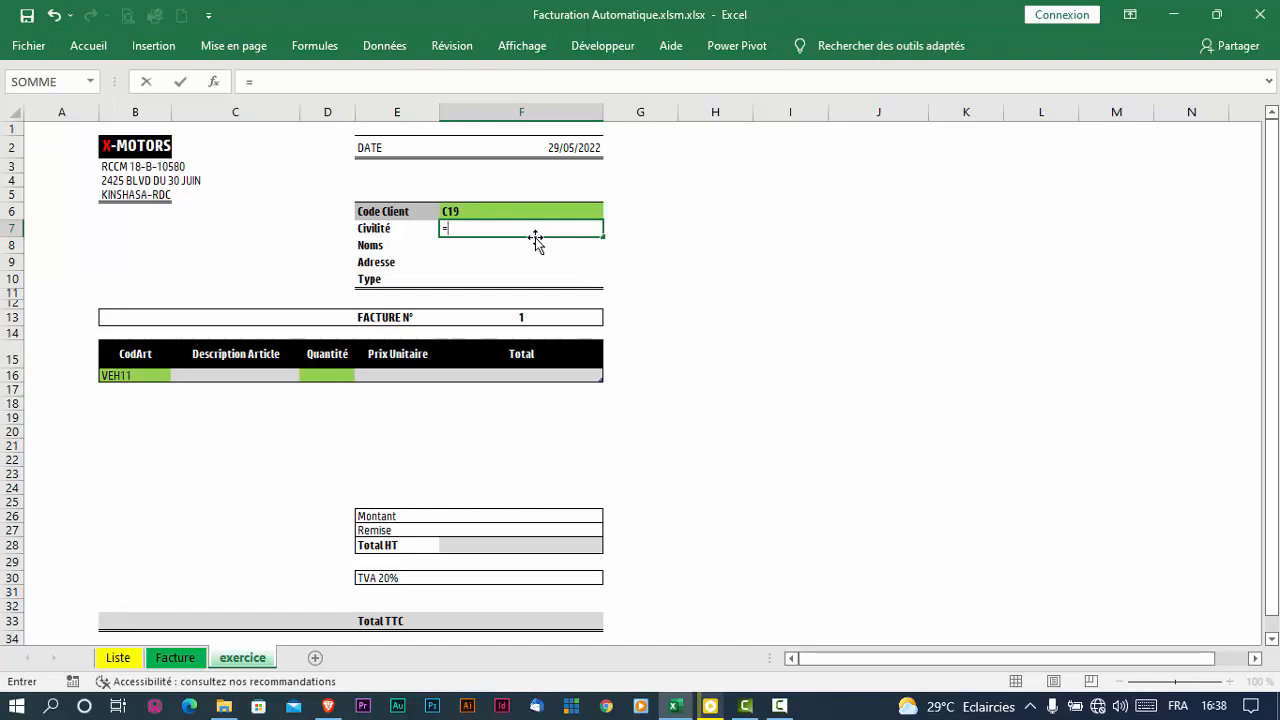
type("re")
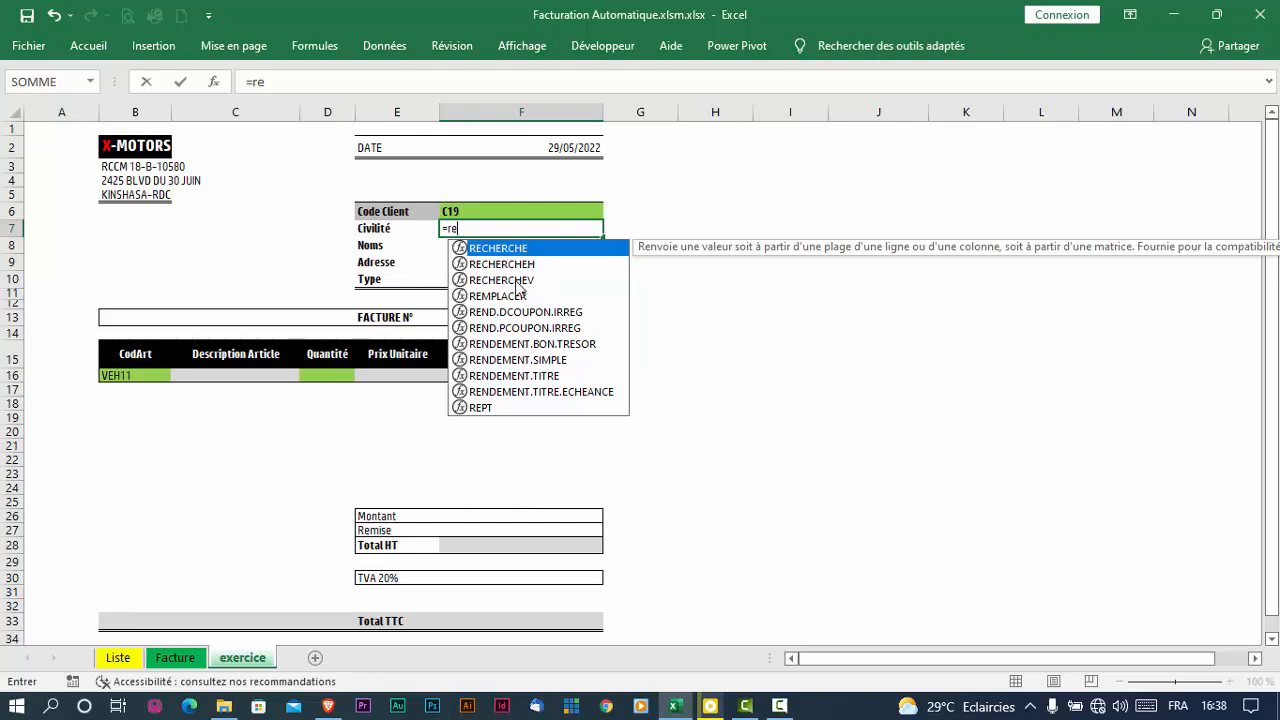
double_click(517, 281)
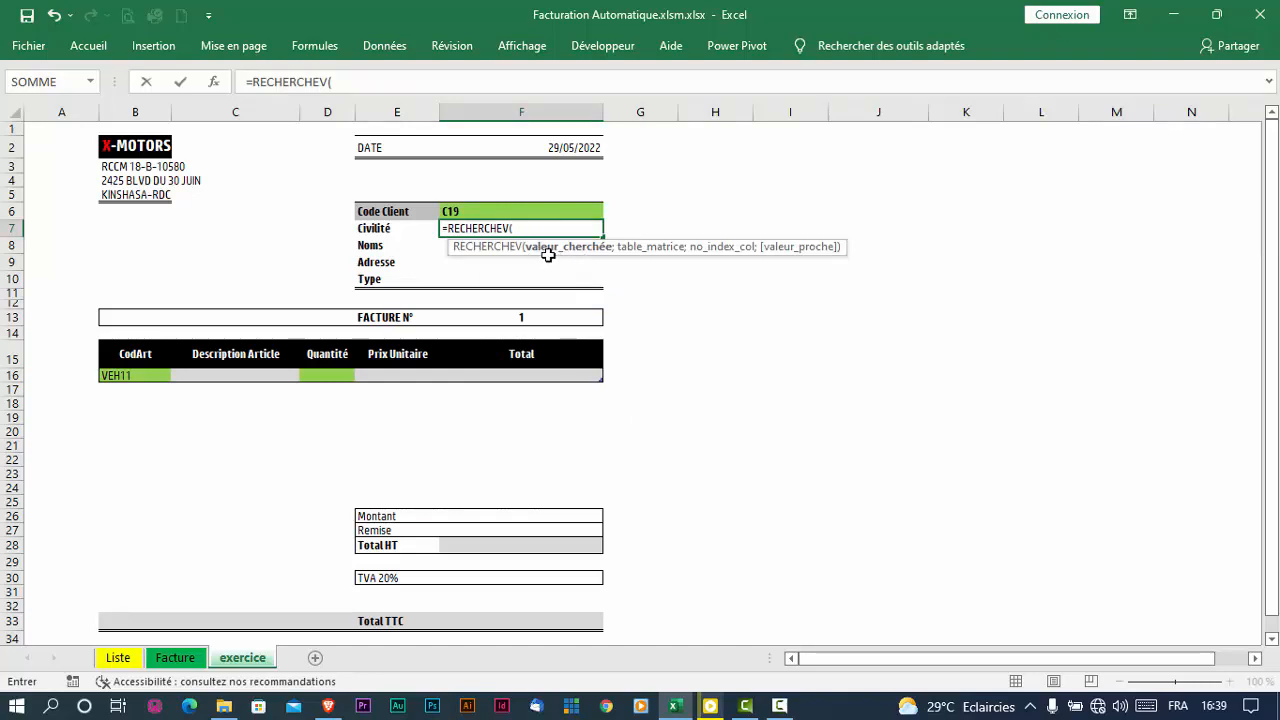
left_click(492, 209)
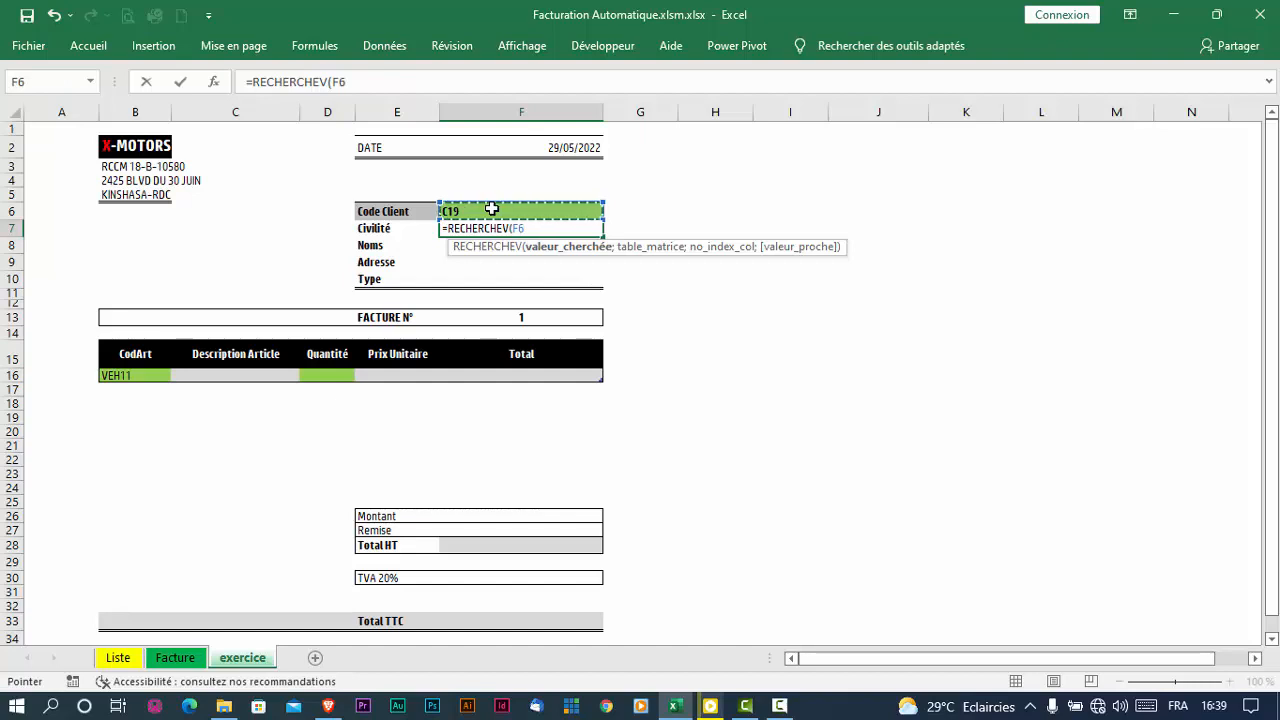
type(";")
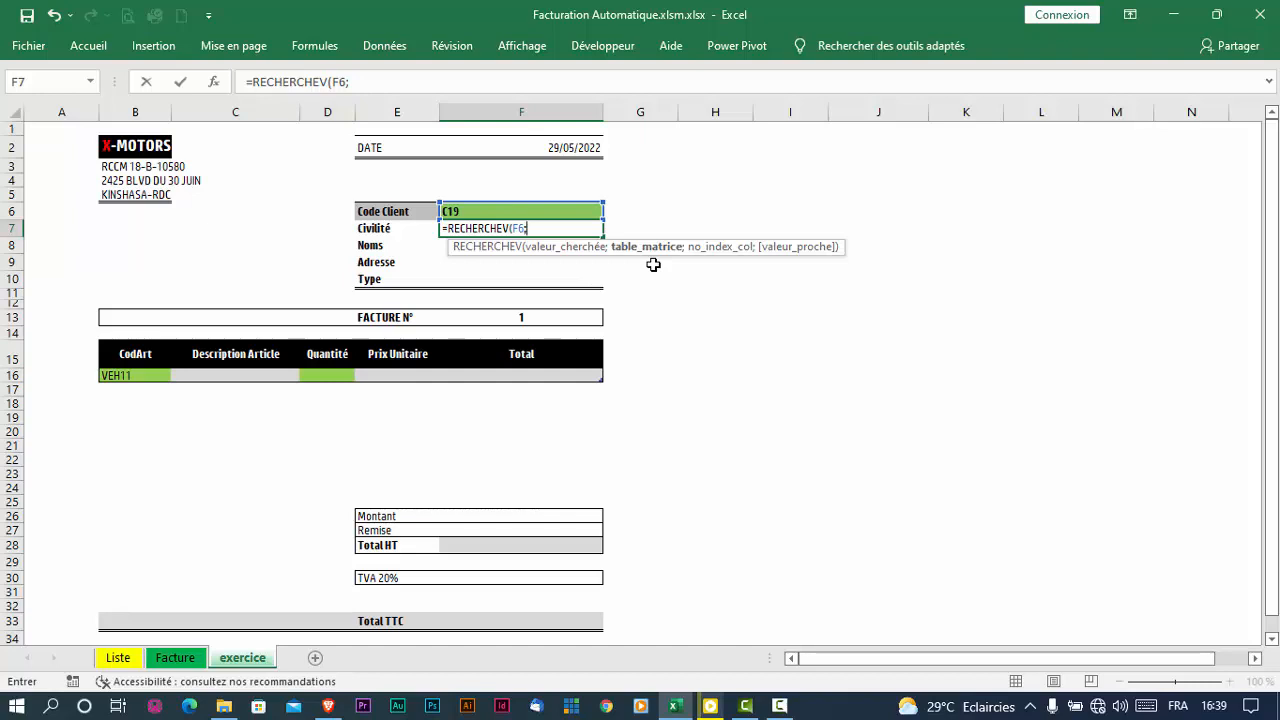
type("l")
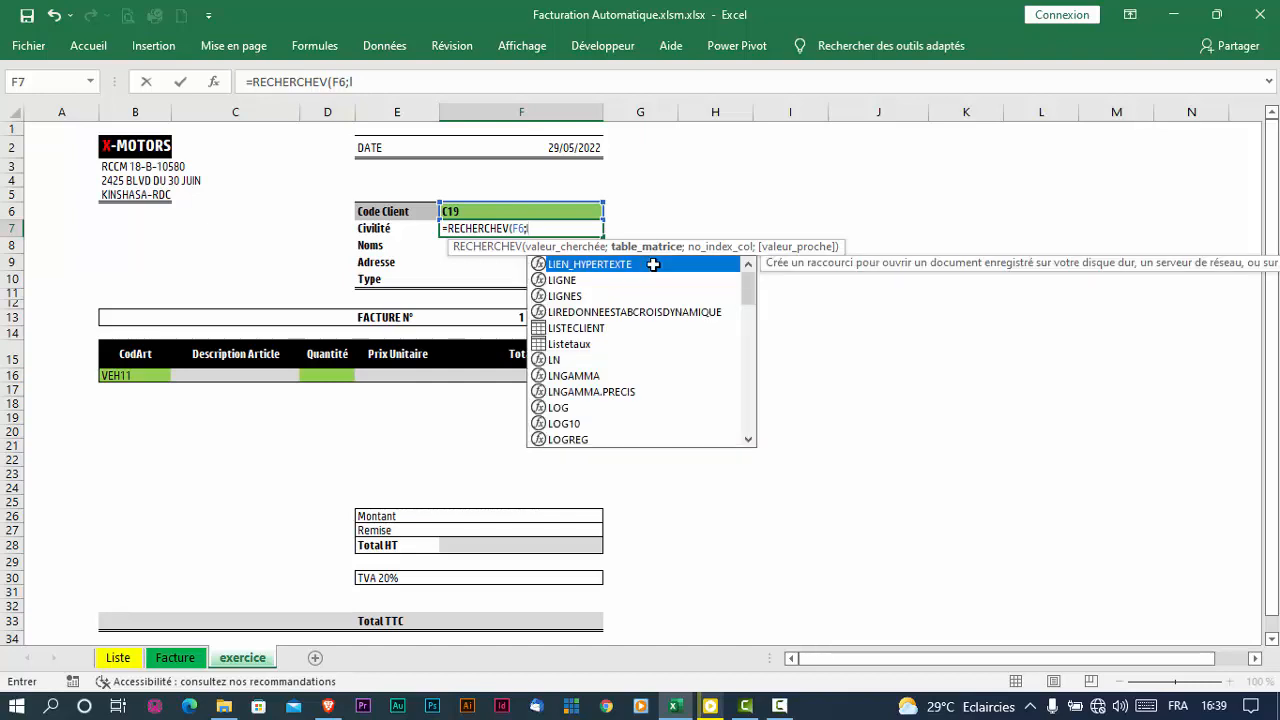
type("is")
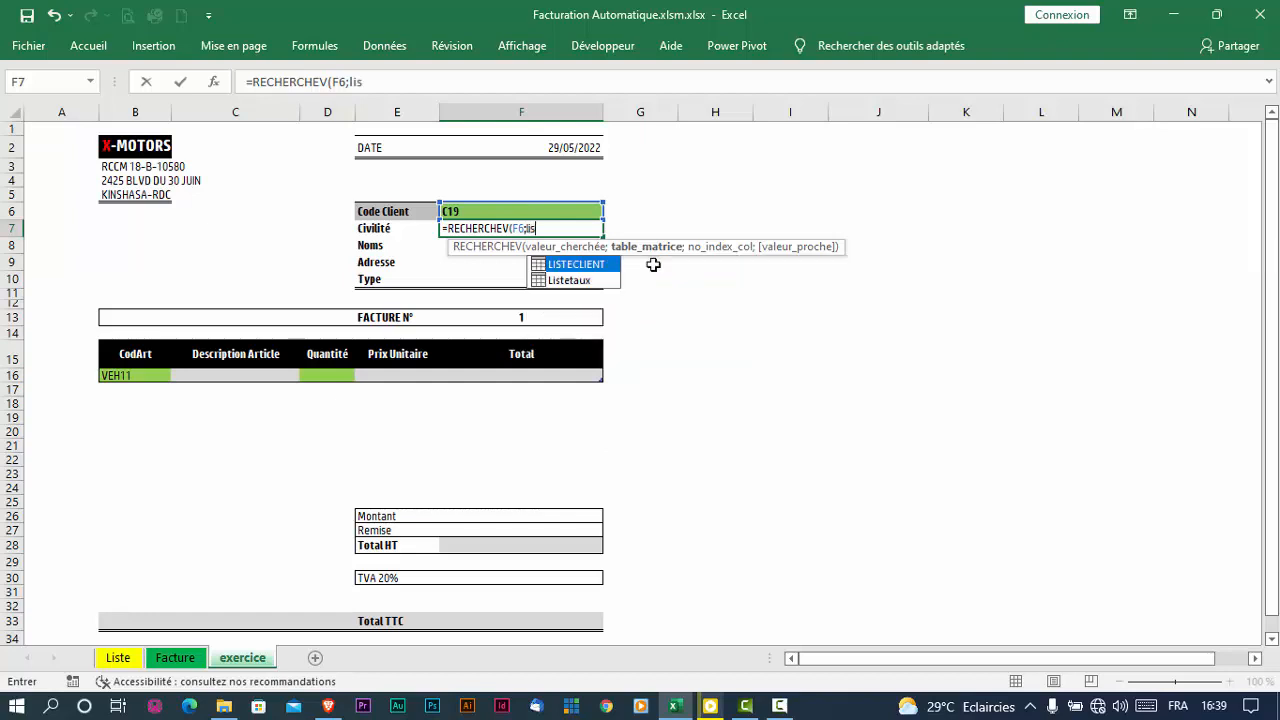
double_click(576, 265)
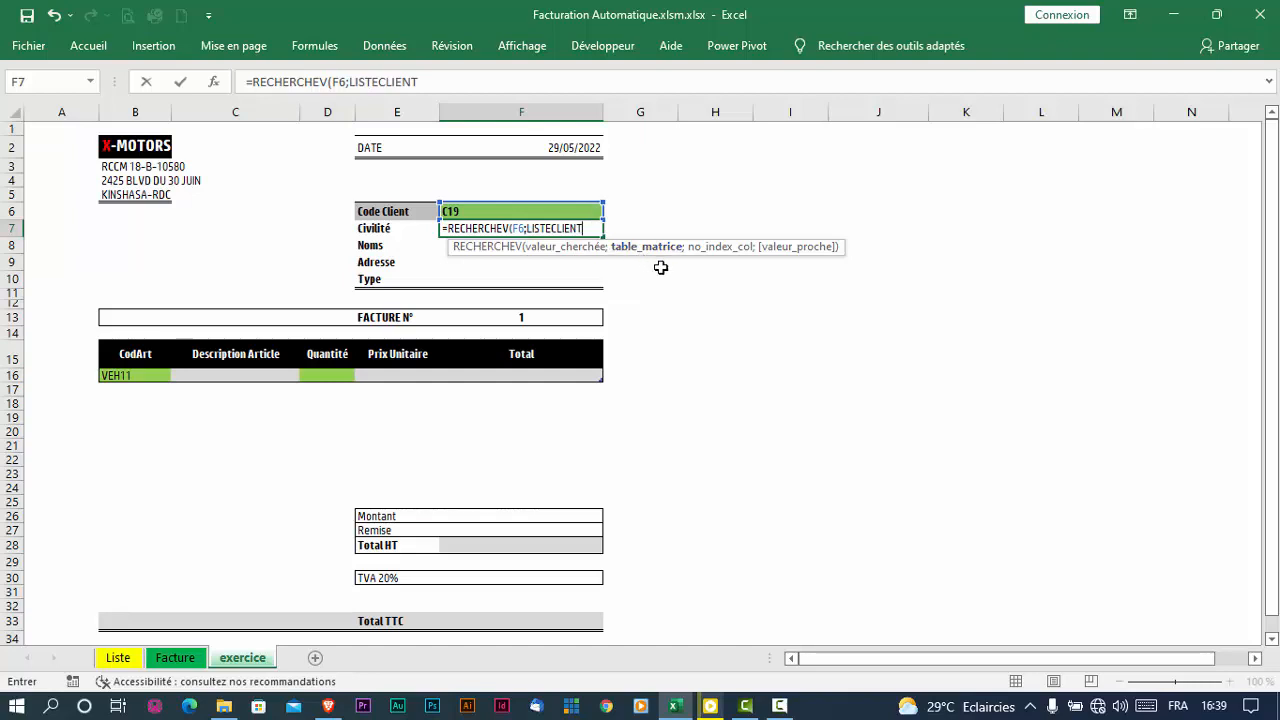
type(";")
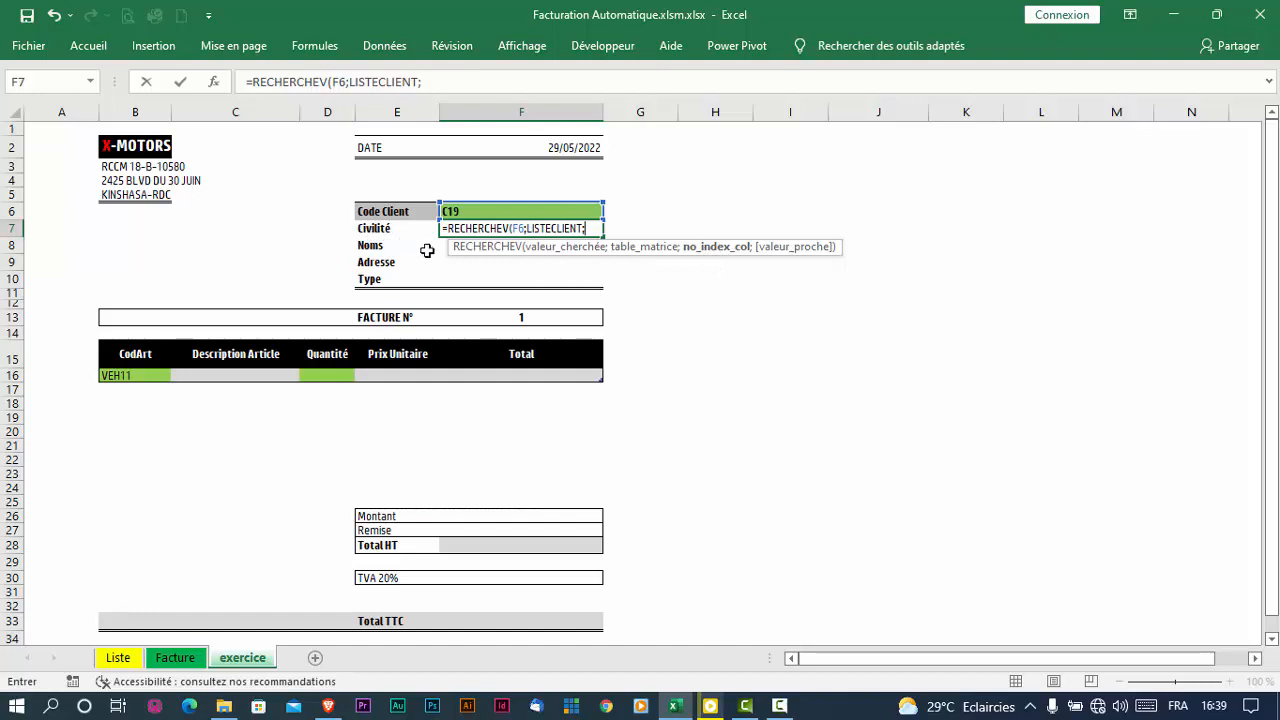
type("2;faux")
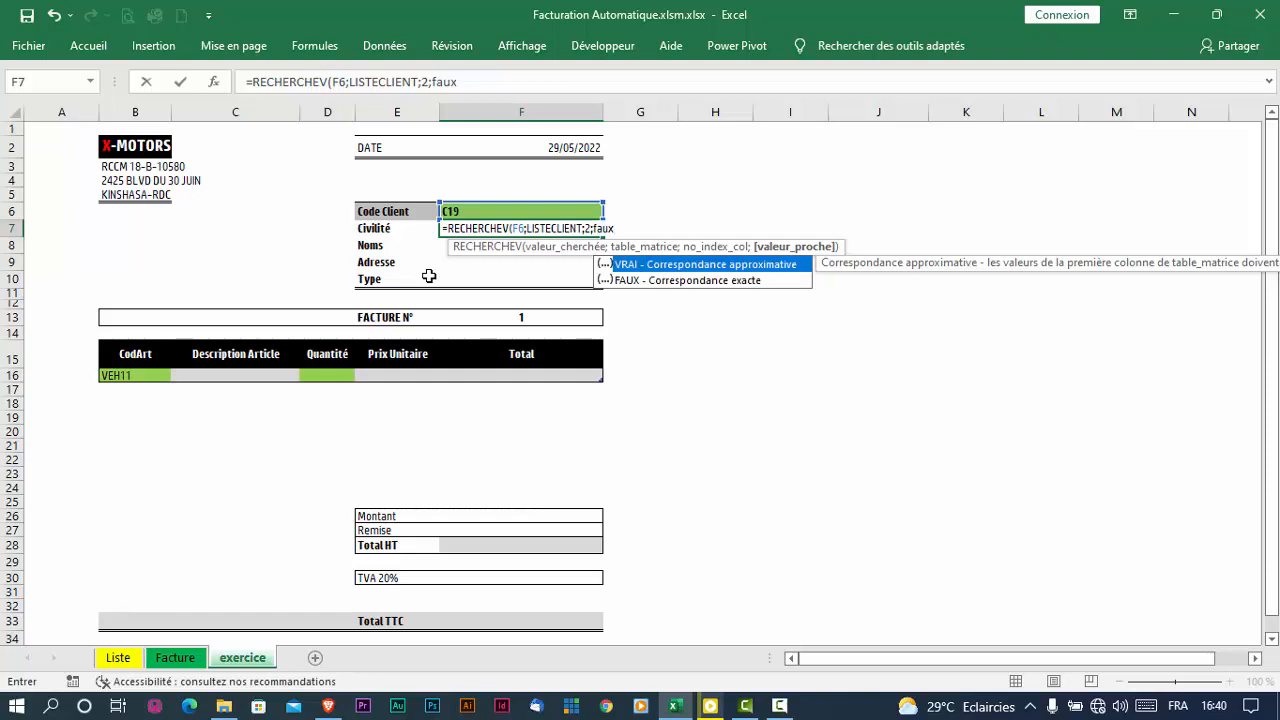
key("Escape")
type(")")
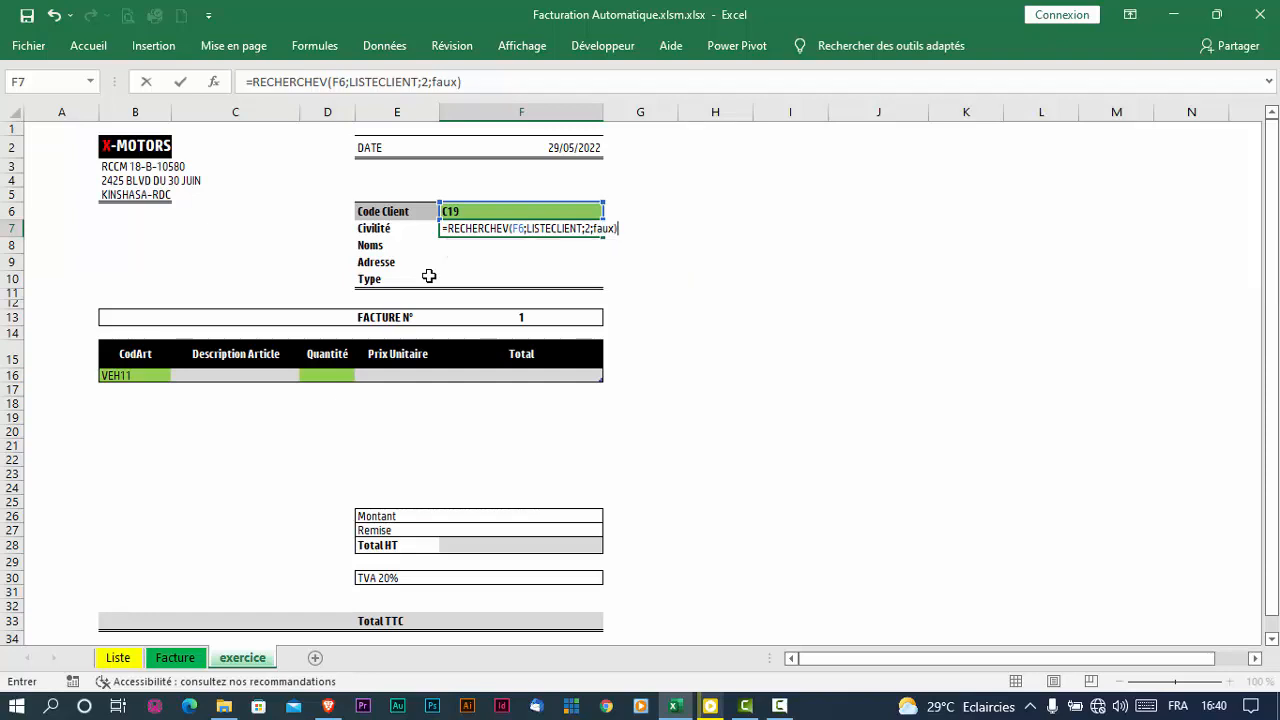
key("Return")
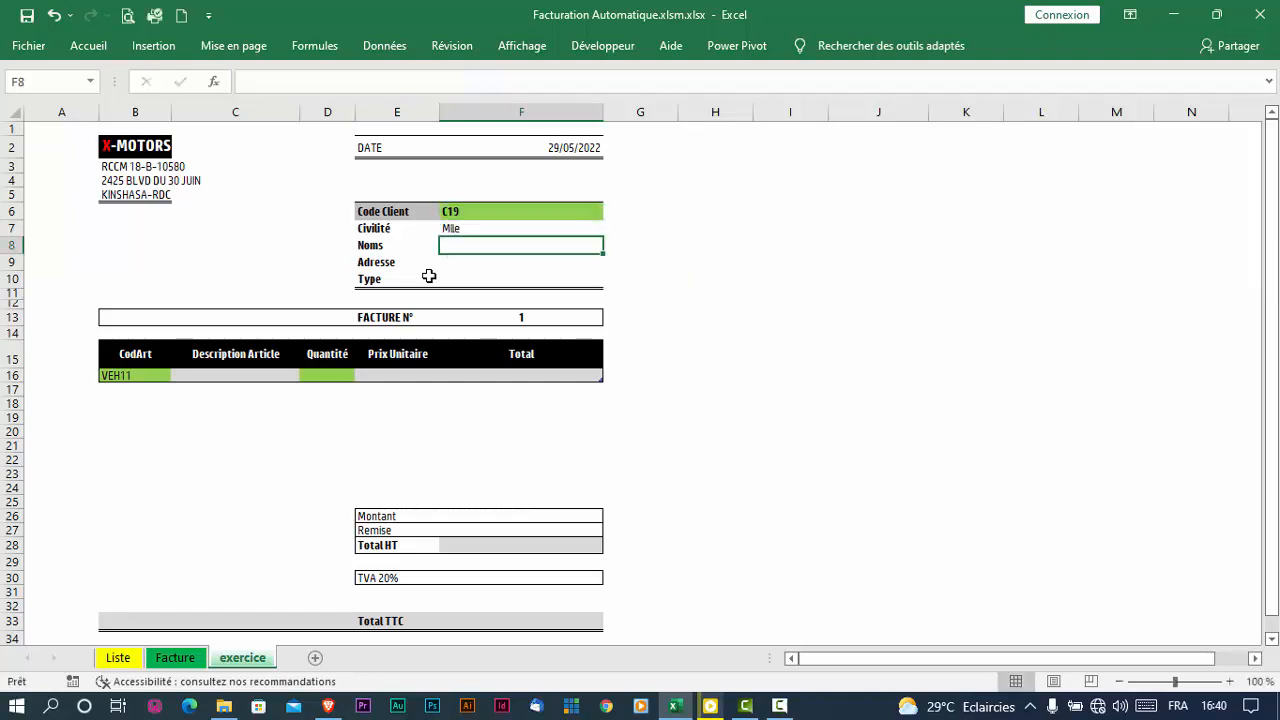
Check the Civilité result for client code C19 against the LISTECLIENT table on the Liste sheet, including the table's name and Civilité column
left_click(460, 230)
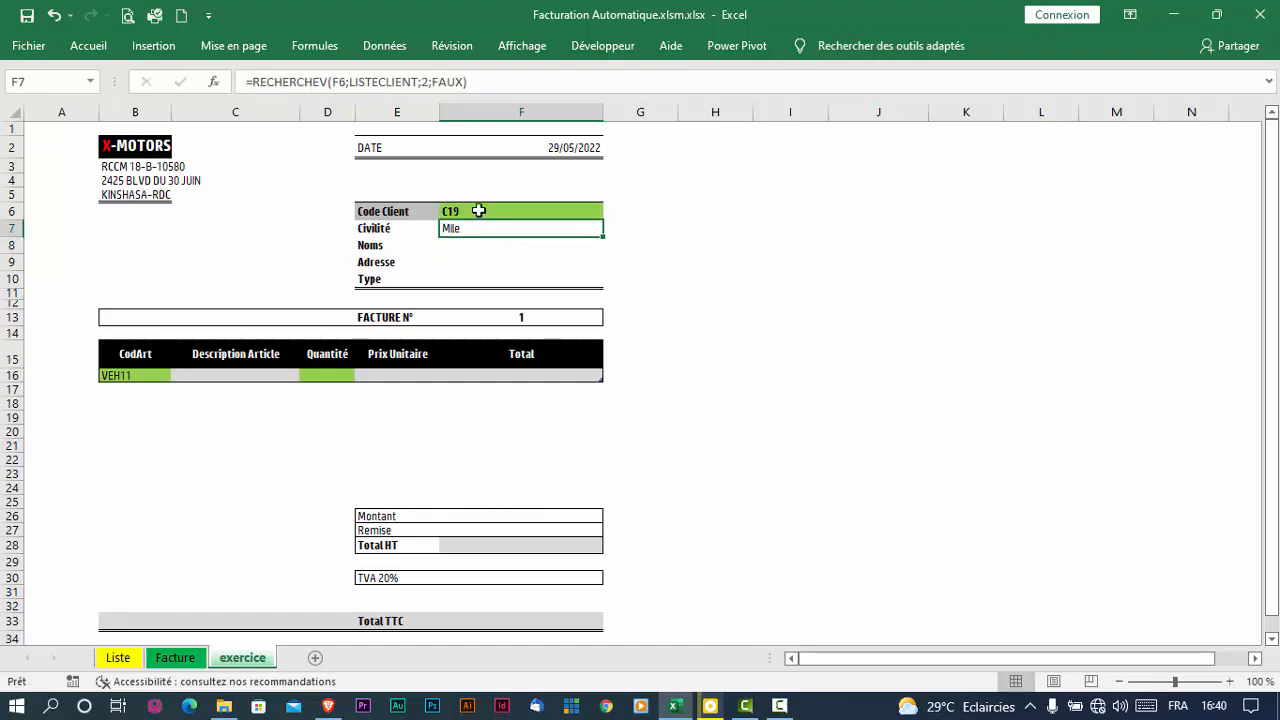
left_click(479, 210)
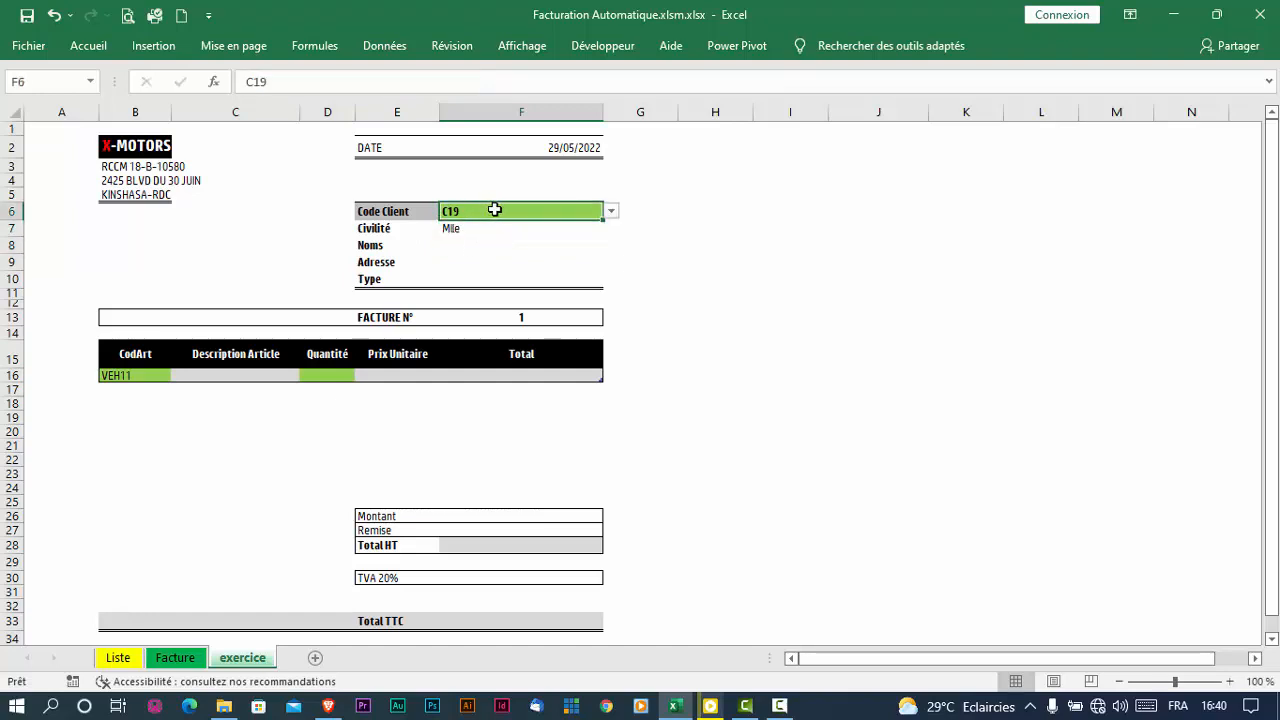
left_click(119, 658)
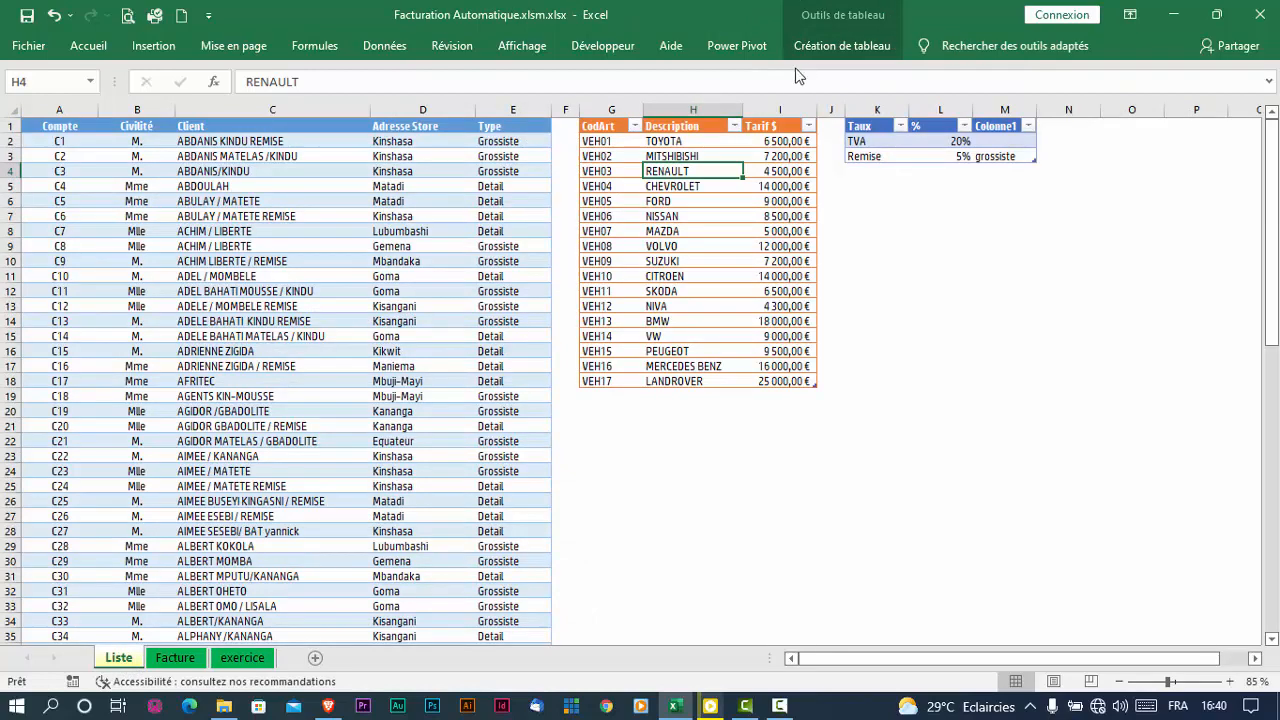
left_click(820, 54)
left_click(276, 216)
left_click(276, 216)
left_click(820, 50)
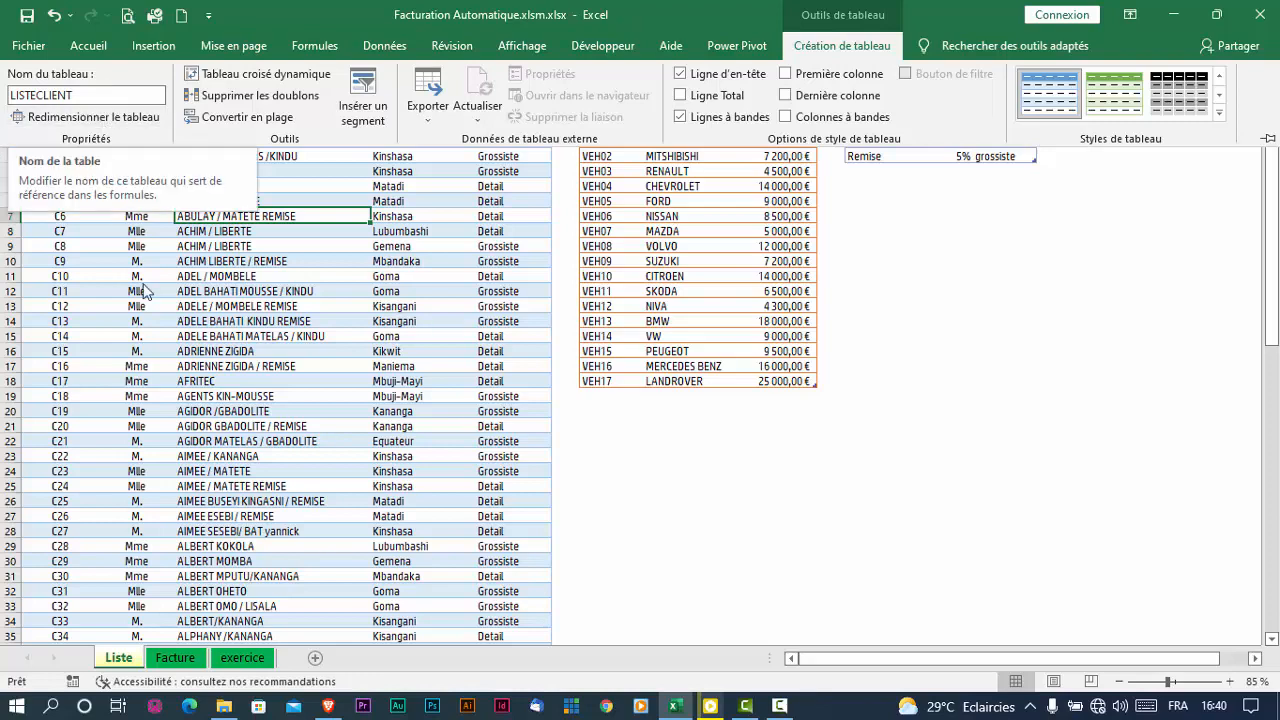
left_click(143, 293)
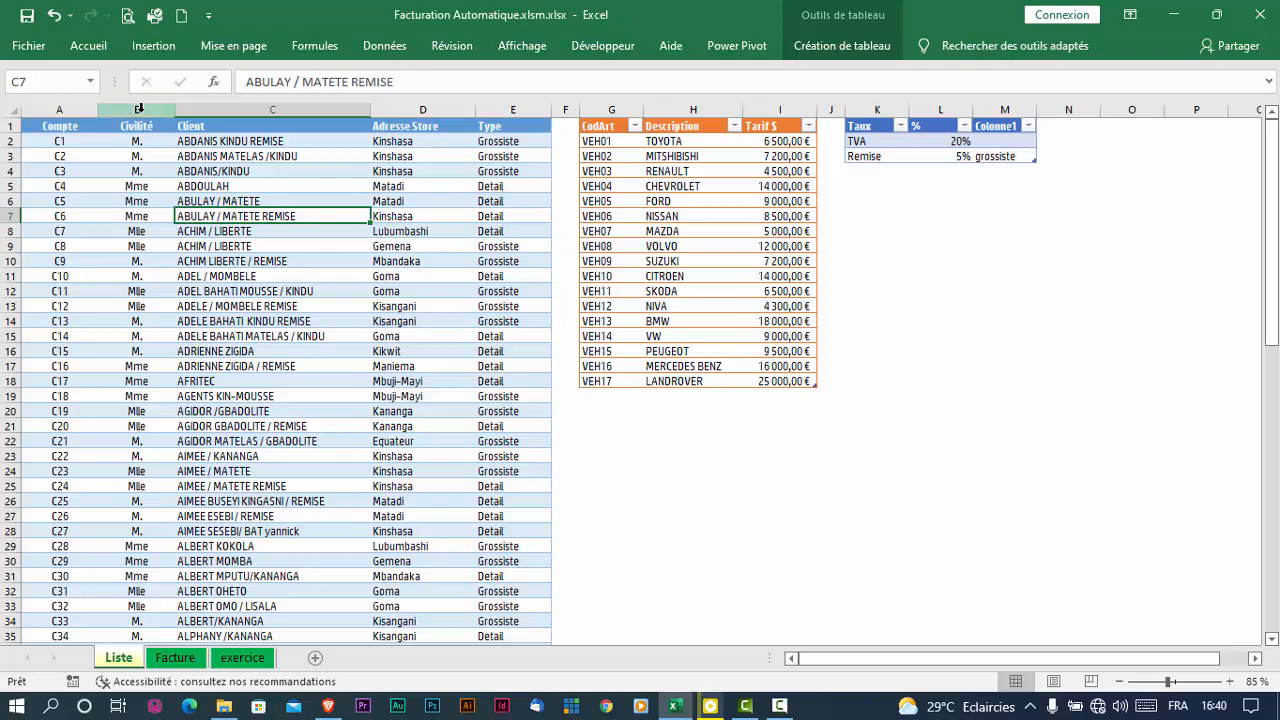
left_click(52, 411)
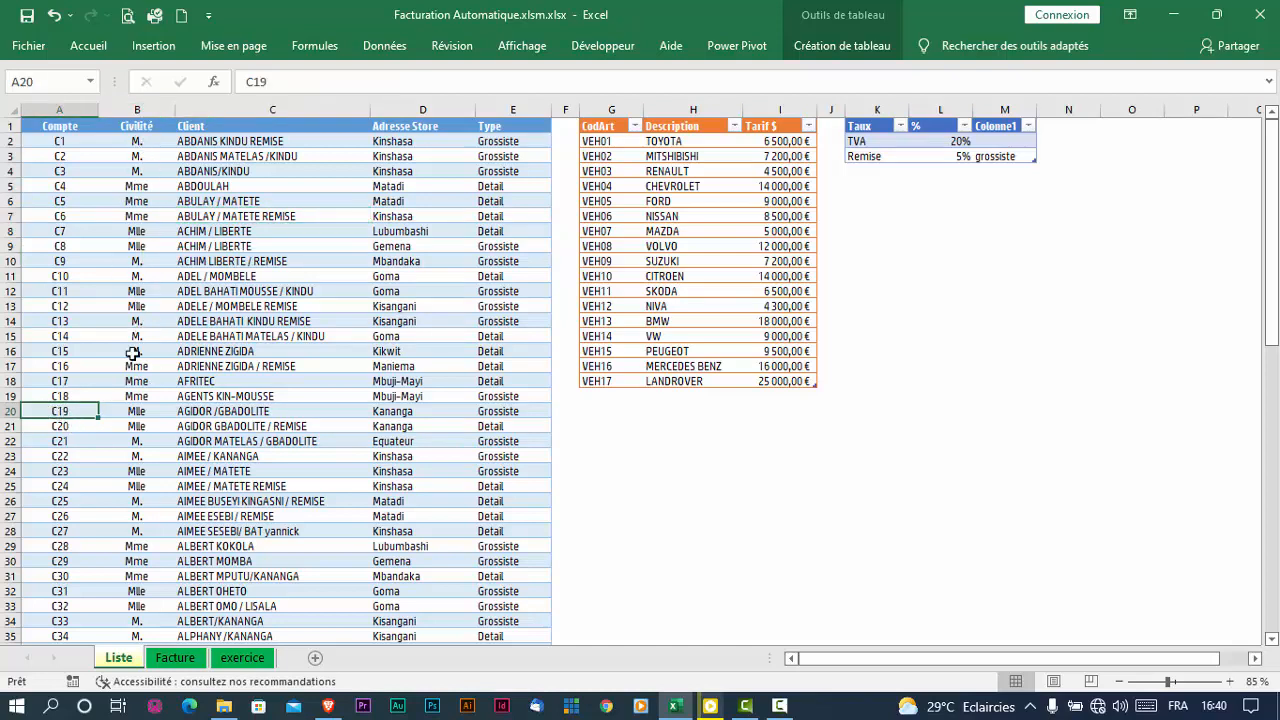
left_click(133, 411)
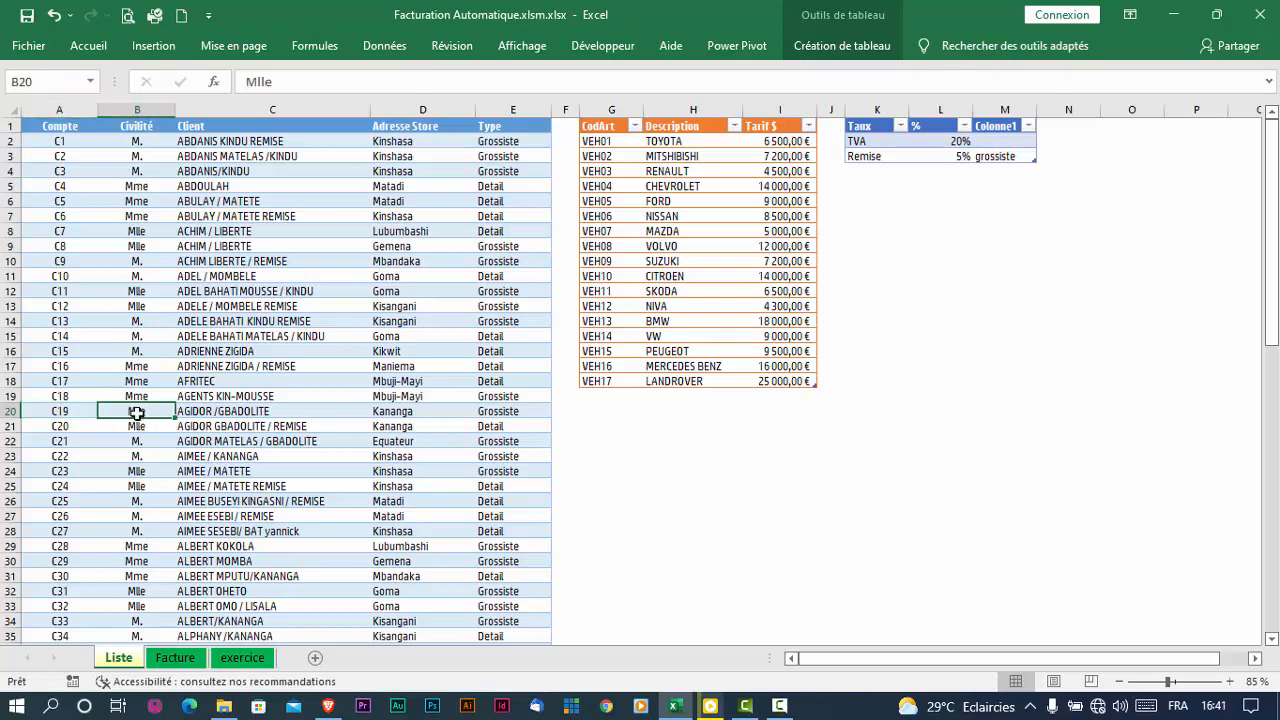
left_click(240, 658)
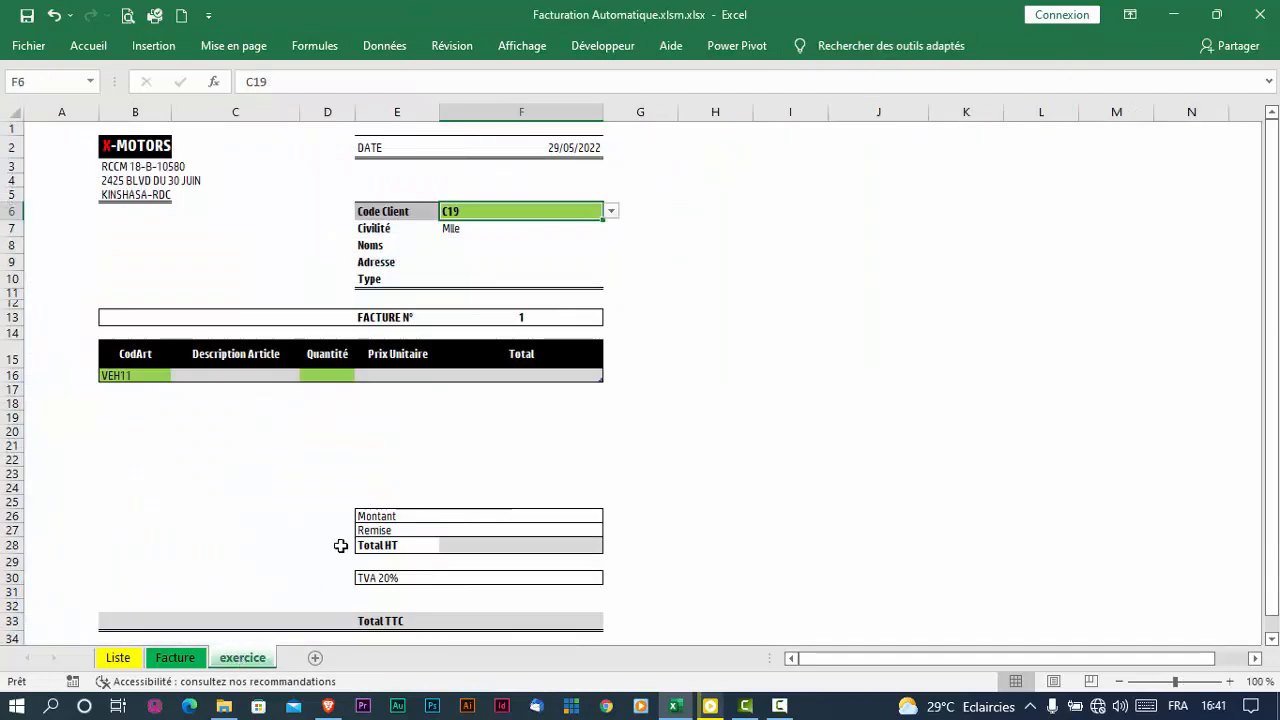
Try to fill the Civilité formula from F7 down to the Noms and Adresse cells F8:F9
left_click(472, 229)
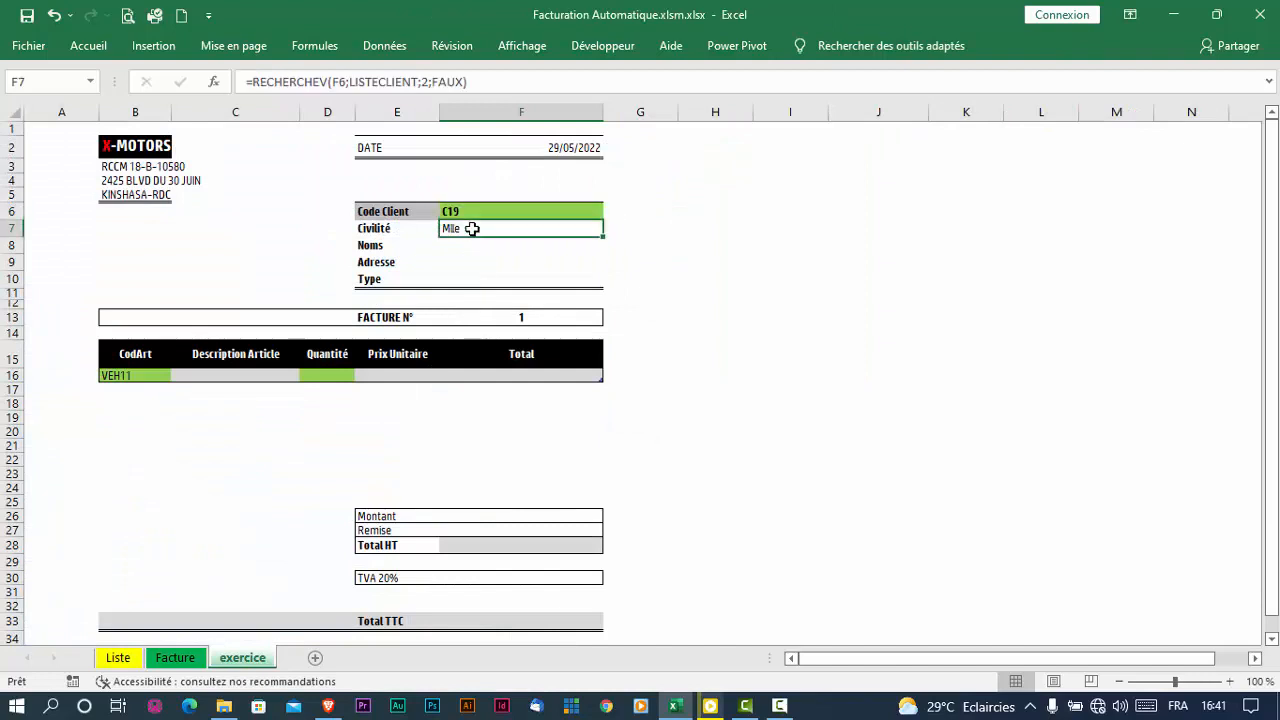
left_click(488, 278)
left_click(474, 230)
left_click_drag(606, 240, 606, 268)
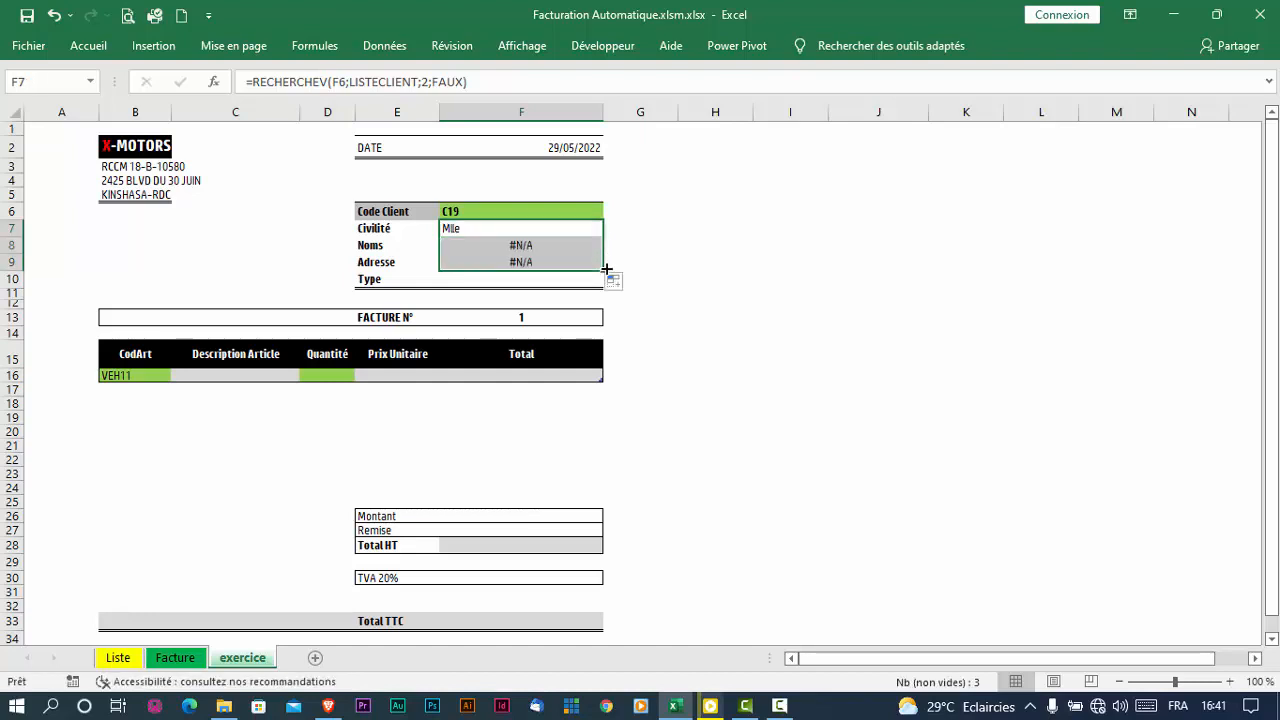
Examine how the lookup reference shifts in the copied formulas in F8 and F9 compared with F7
left_click(522, 245)
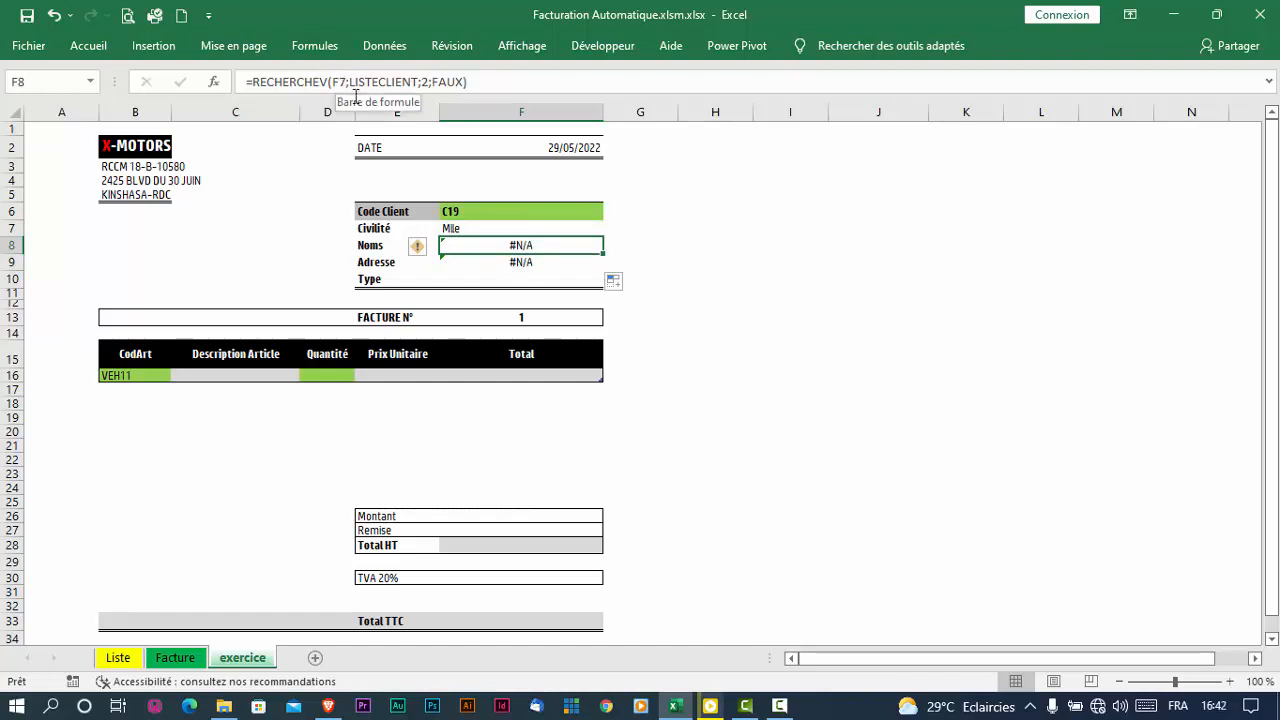
left_click(466, 262)
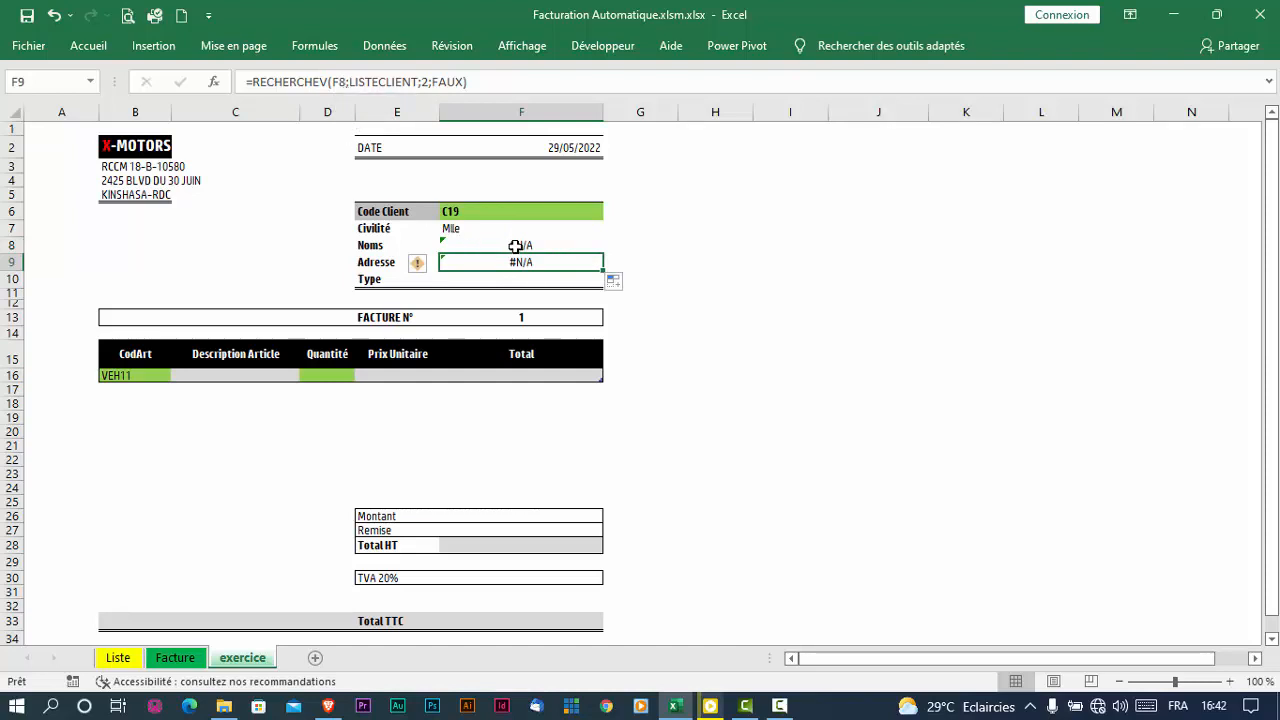
left_click(492, 230)
left_click(476, 211)
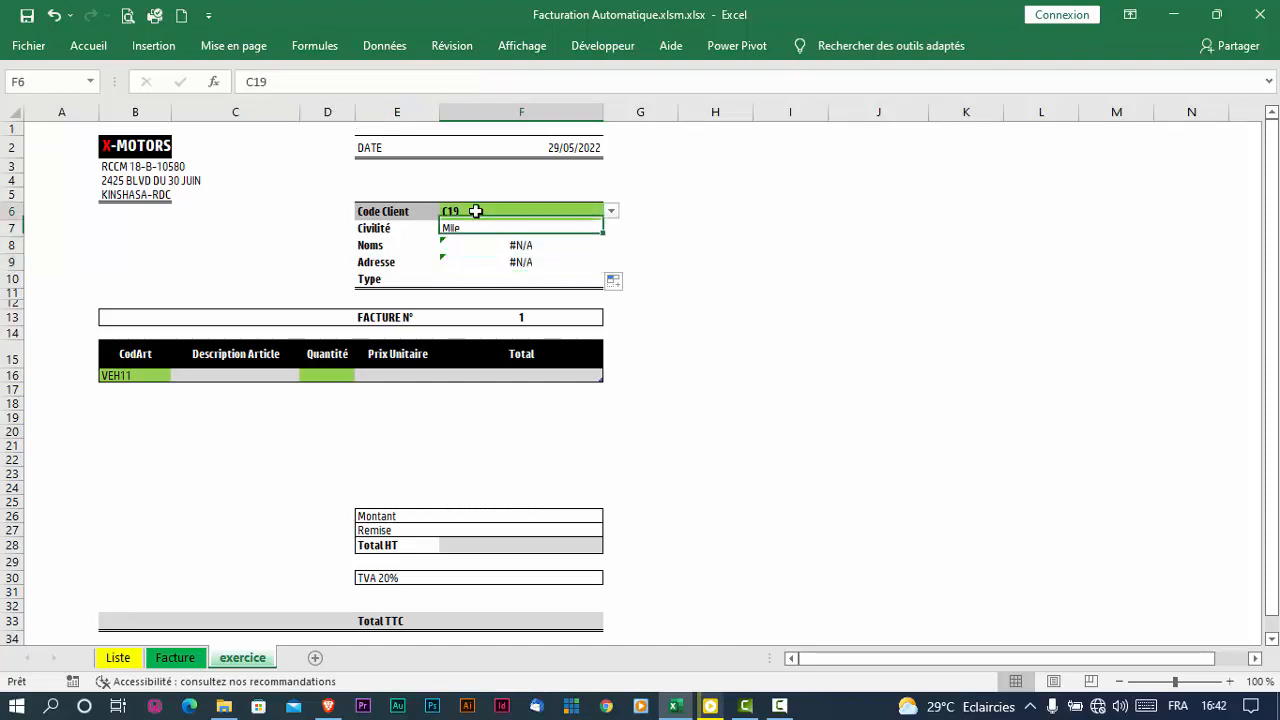
left_click(478, 230)
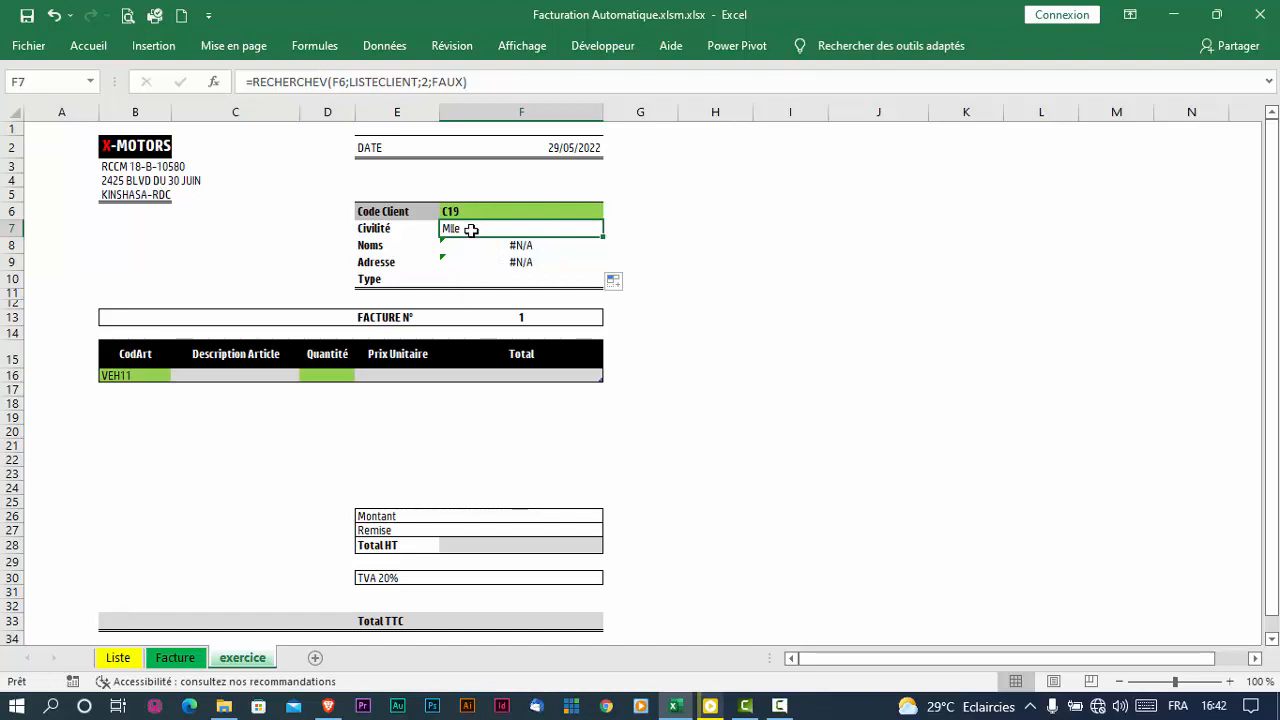
Make the lookup reference in the Civilité formula absolute, so F7 contains =RECHERCHEV($F$6;LISTECLIENT;2;FAUX)
left_click(340, 88)
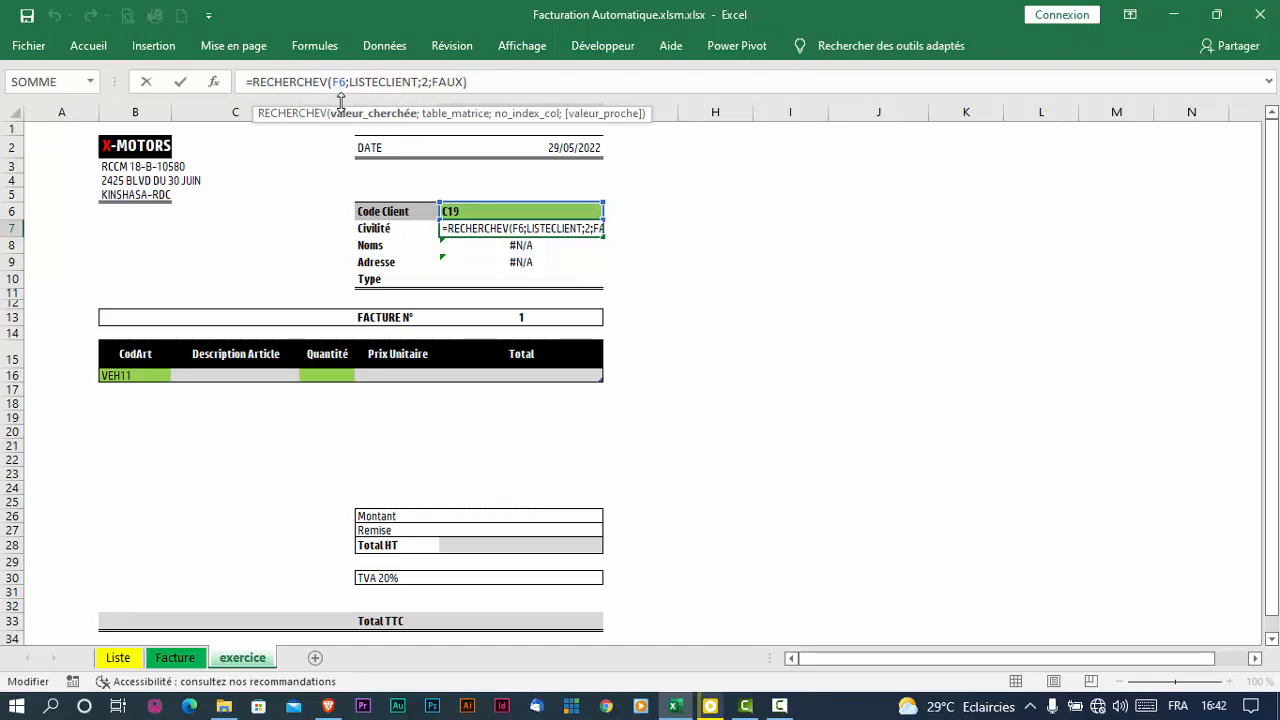
key("Return")
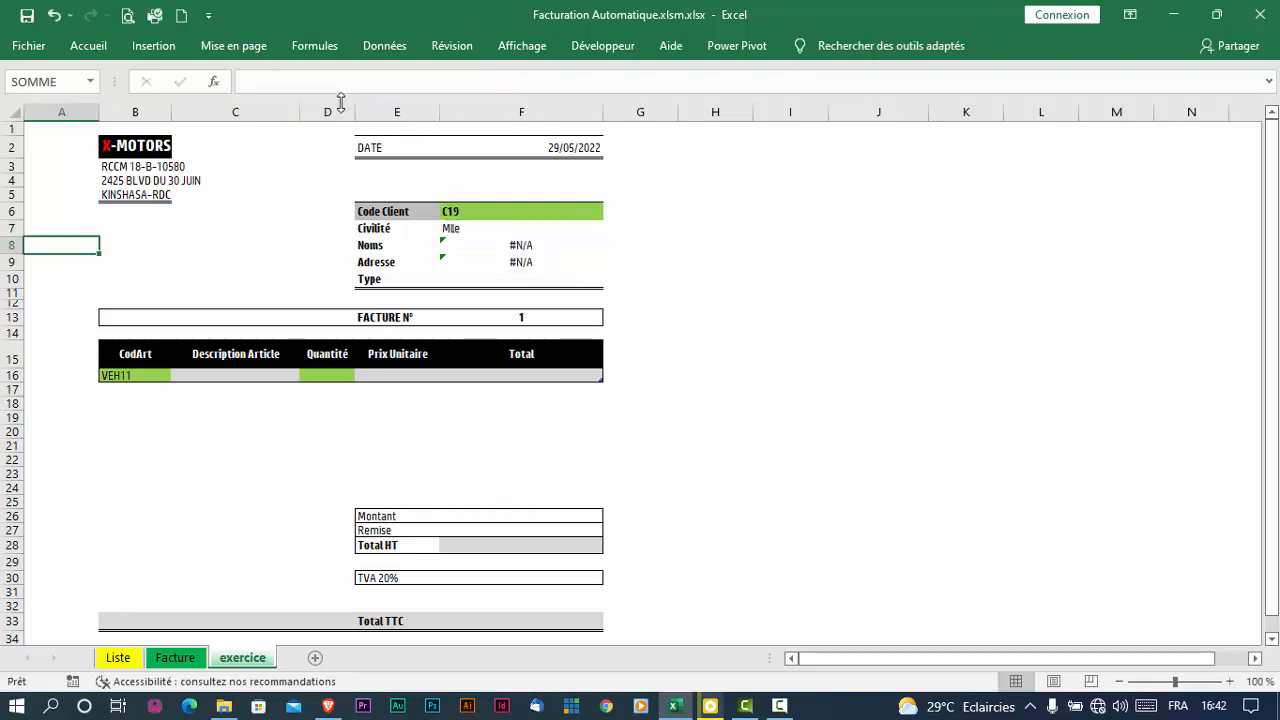
left_click(452, 228)
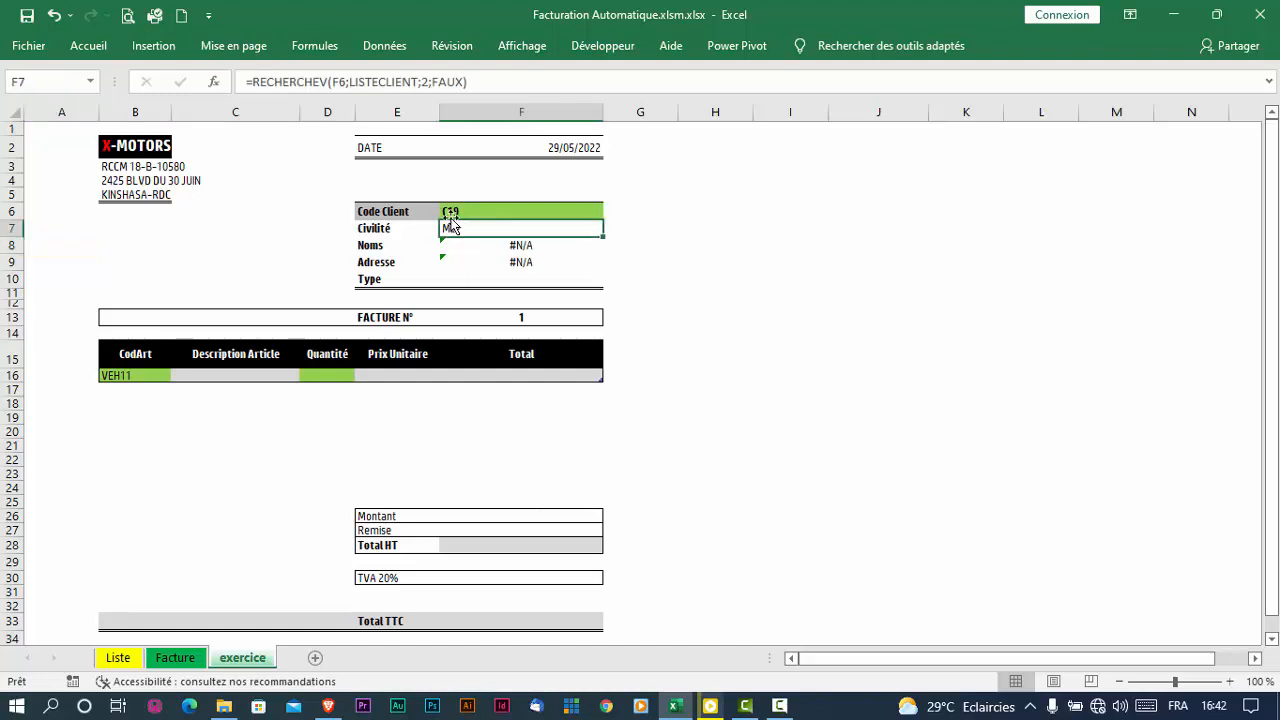
left_click(340, 82)
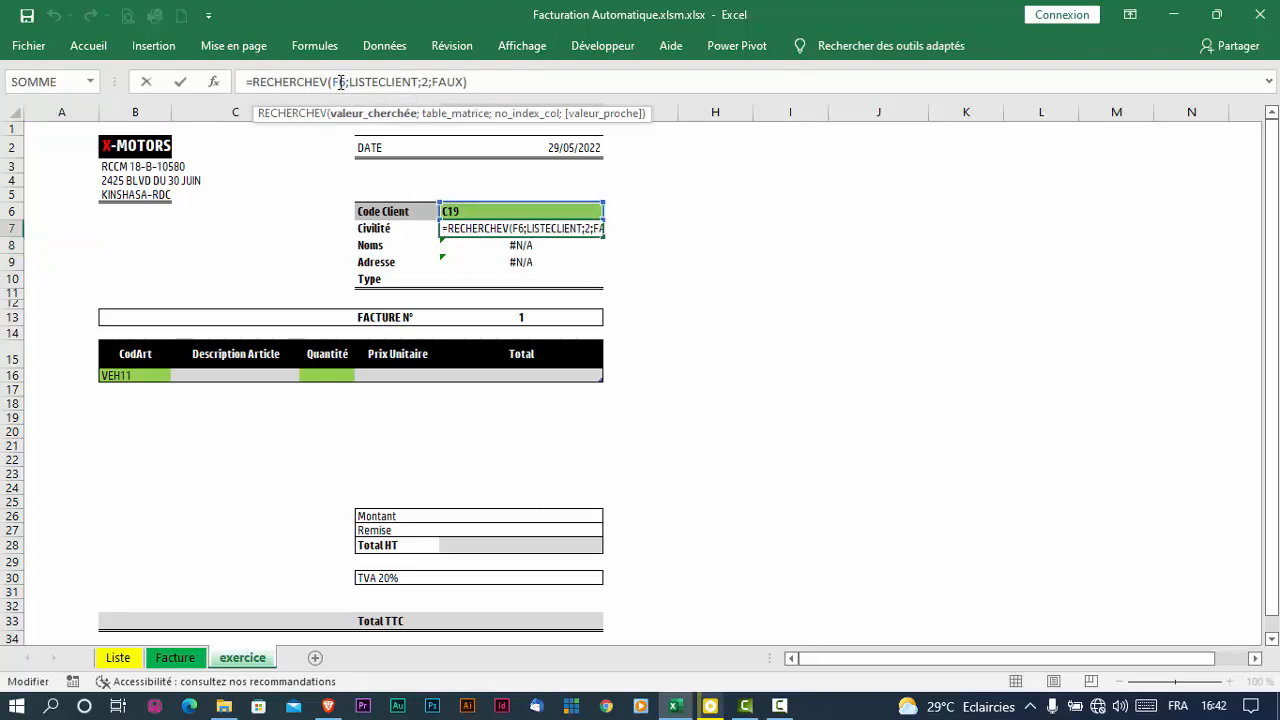
key("F4")
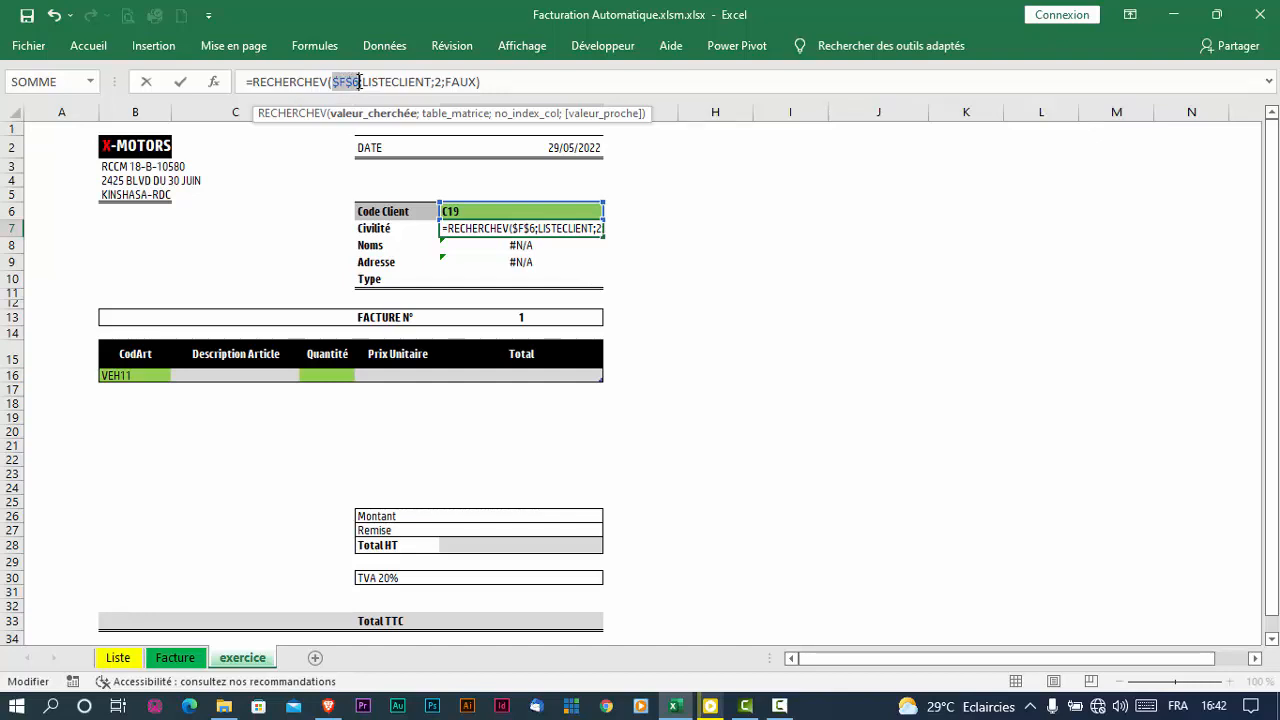
key("Return")
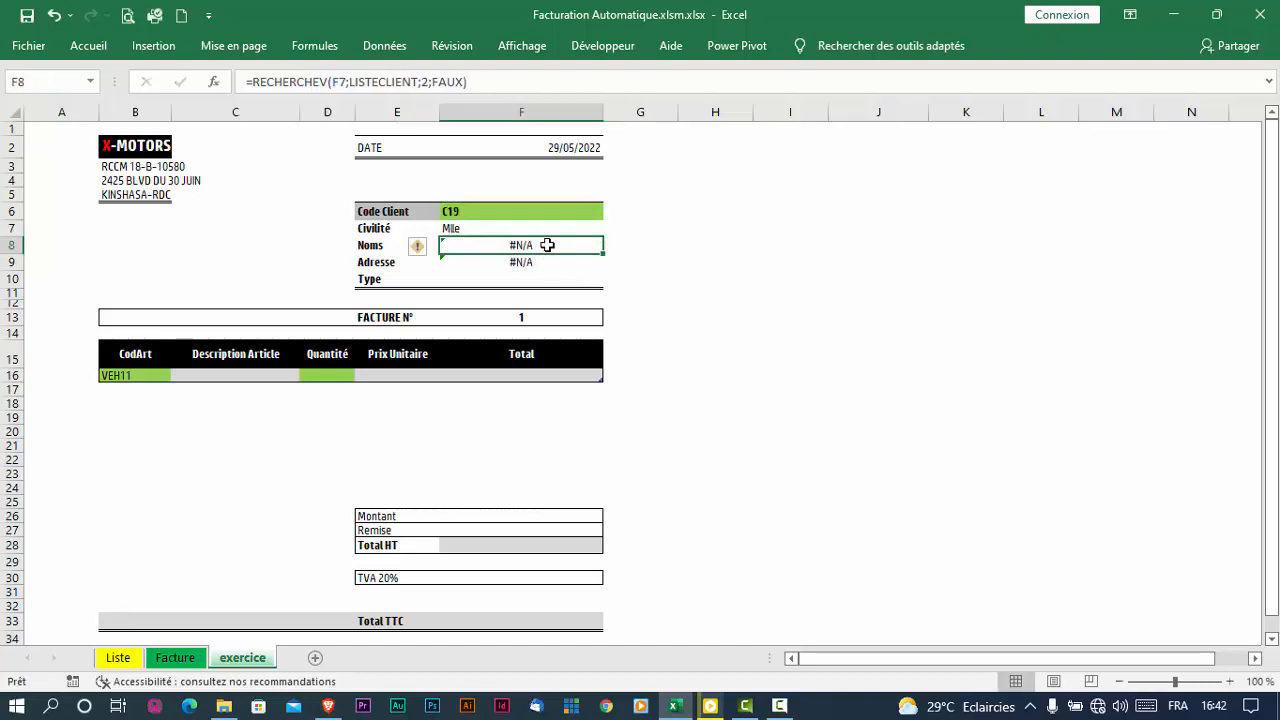
Fill the Civilité formula from F7 down through F10 and check the formulas copied into the Noms, Adresse and Type cells
left_click(552, 224)
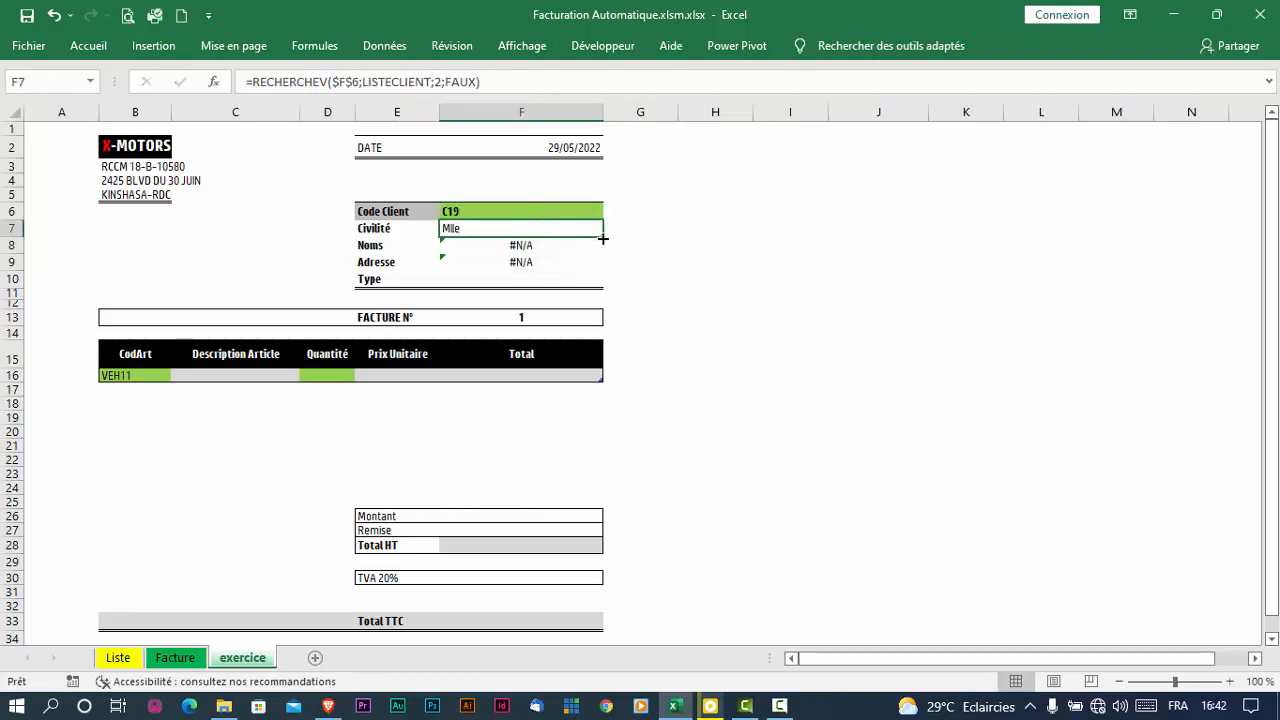
left_click_drag(603, 239, 604, 288)
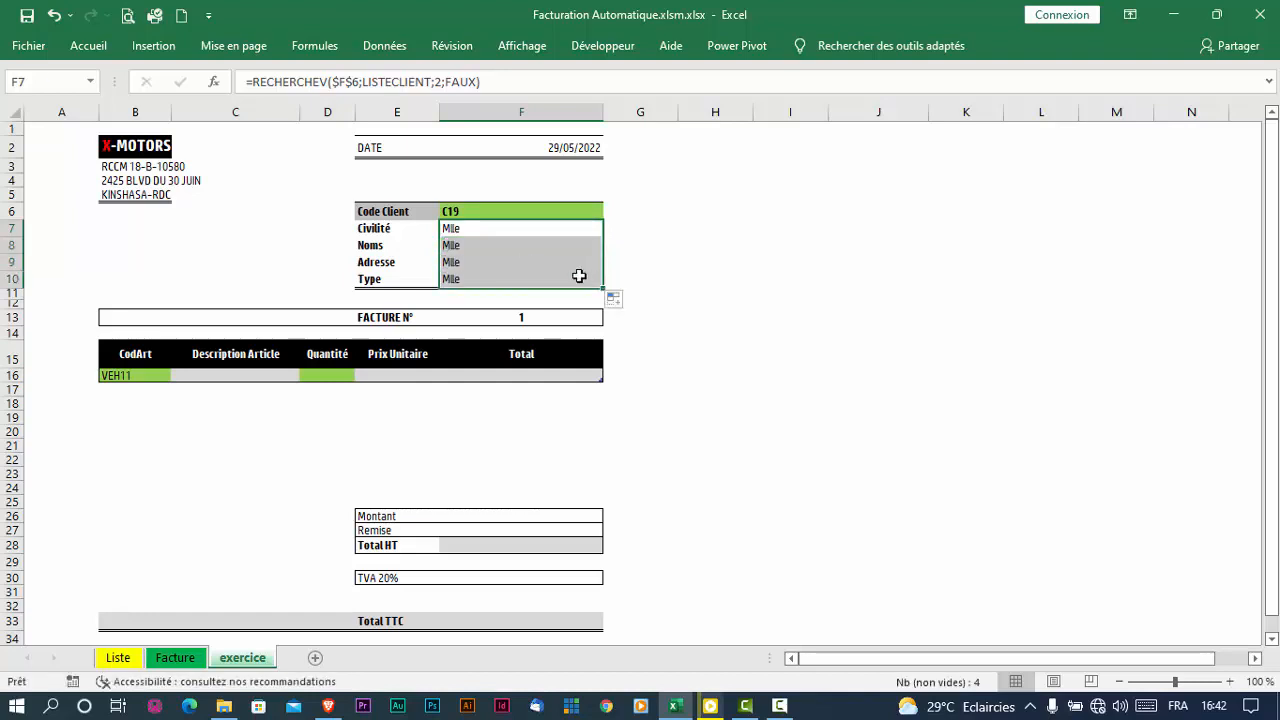
left_click(479, 292)
left_click(462, 232)
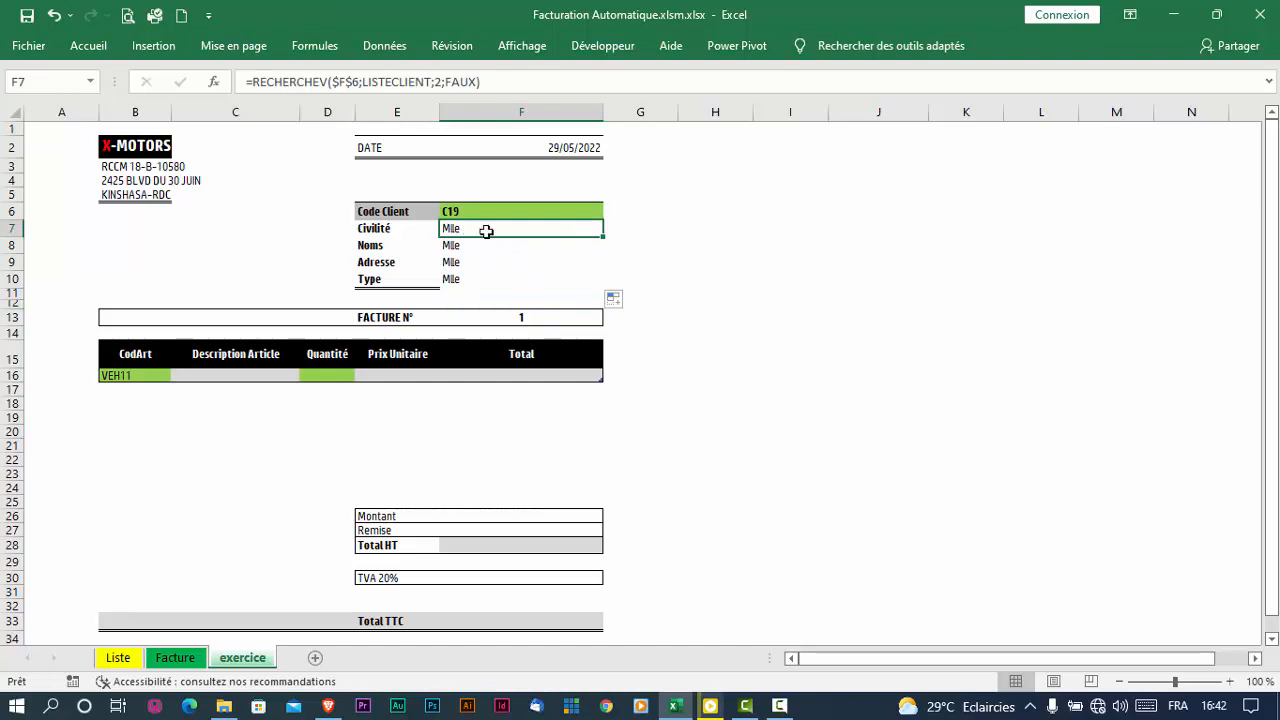
left_click(480, 246)
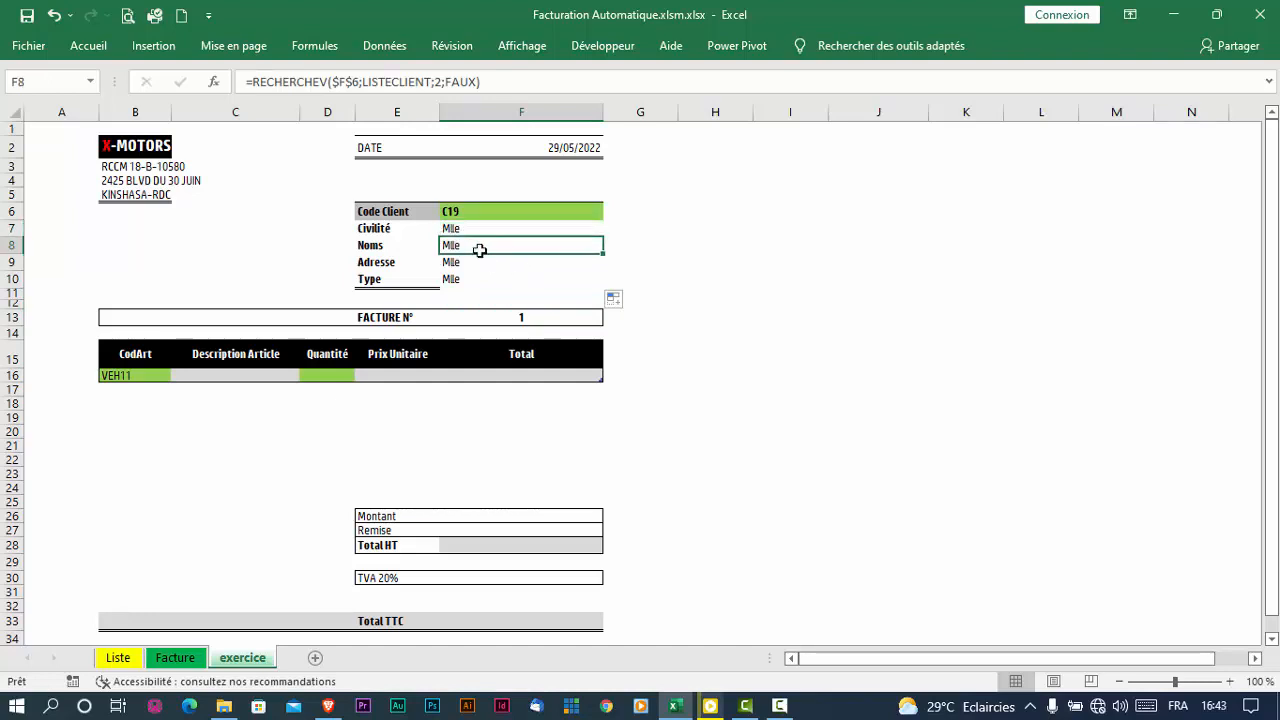
left_click(473, 265)
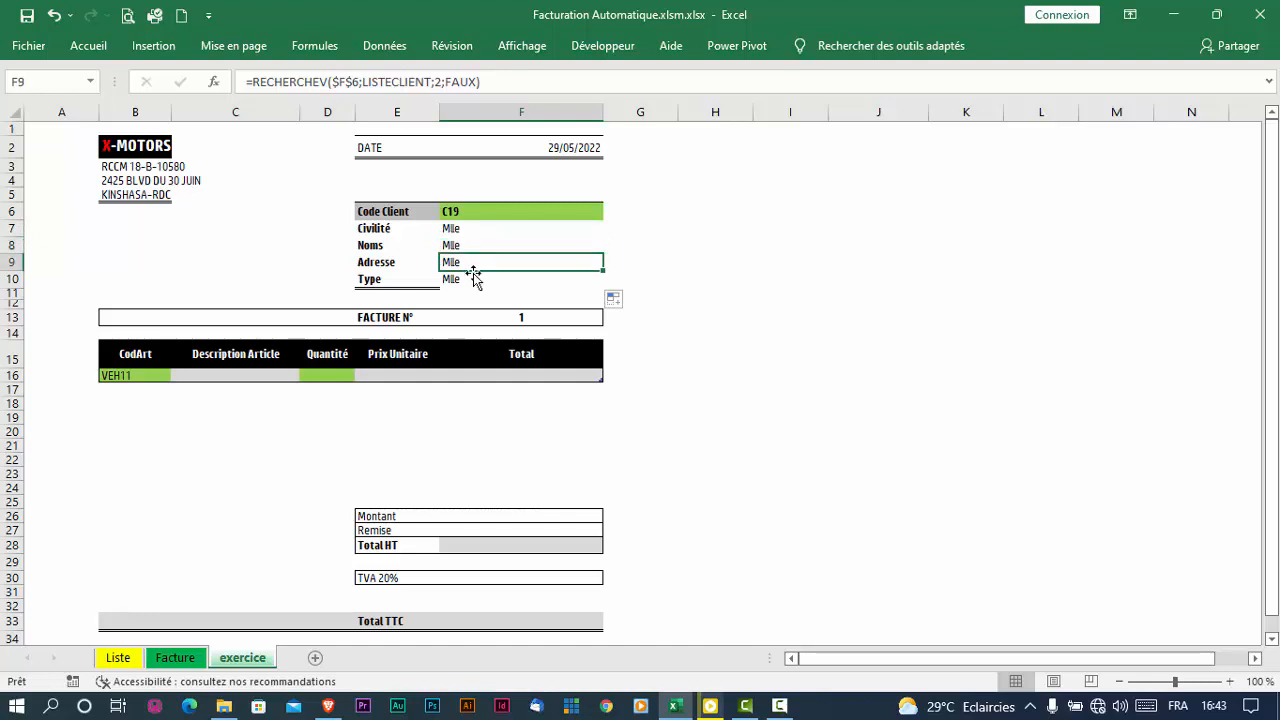
left_click(472, 282)
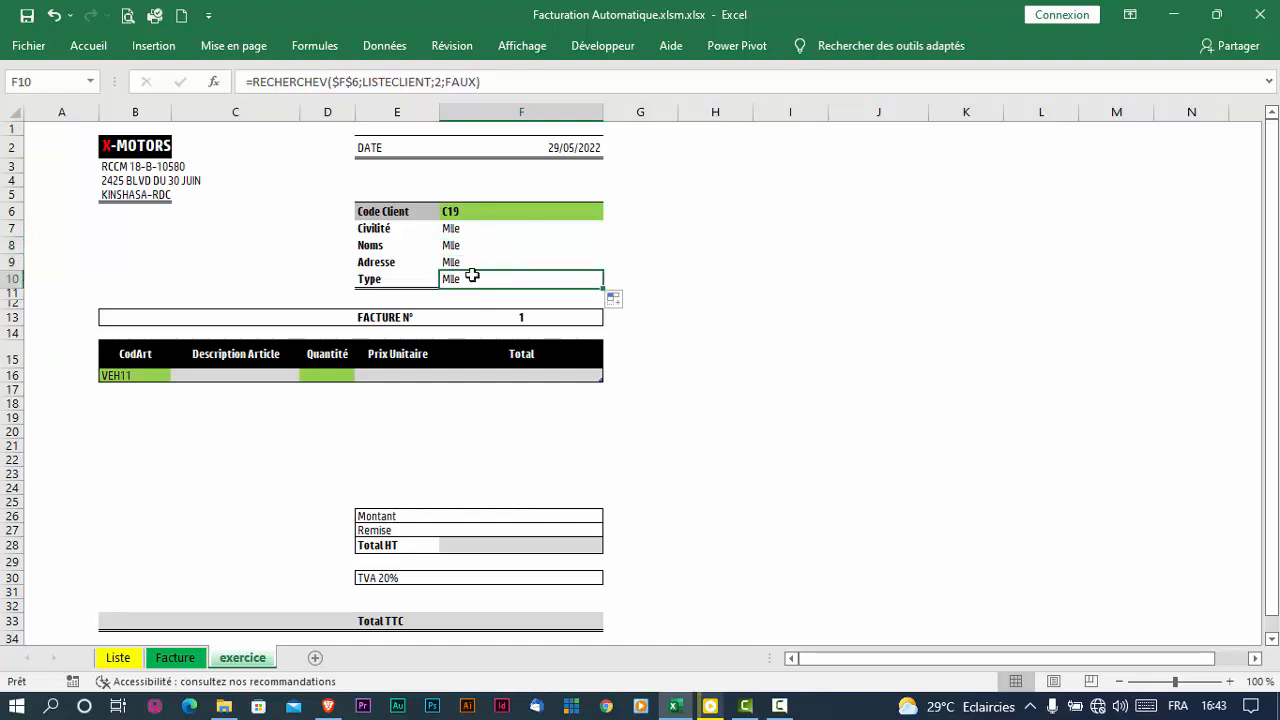
Set the column index of the Noms formula in F8 to 3, so it reads =RECHERCHEV($F$6;LISTECLIENT;3;FAUX)
left_click(468, 246)
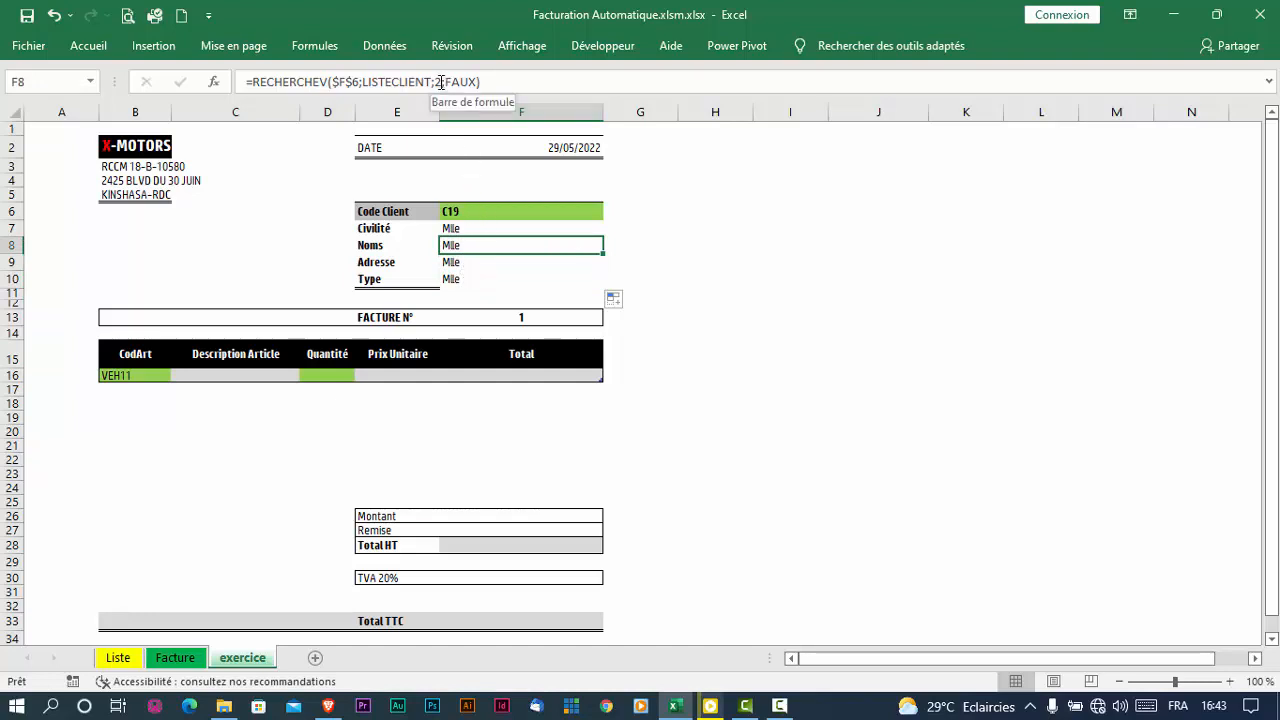
left_click(470, 227)
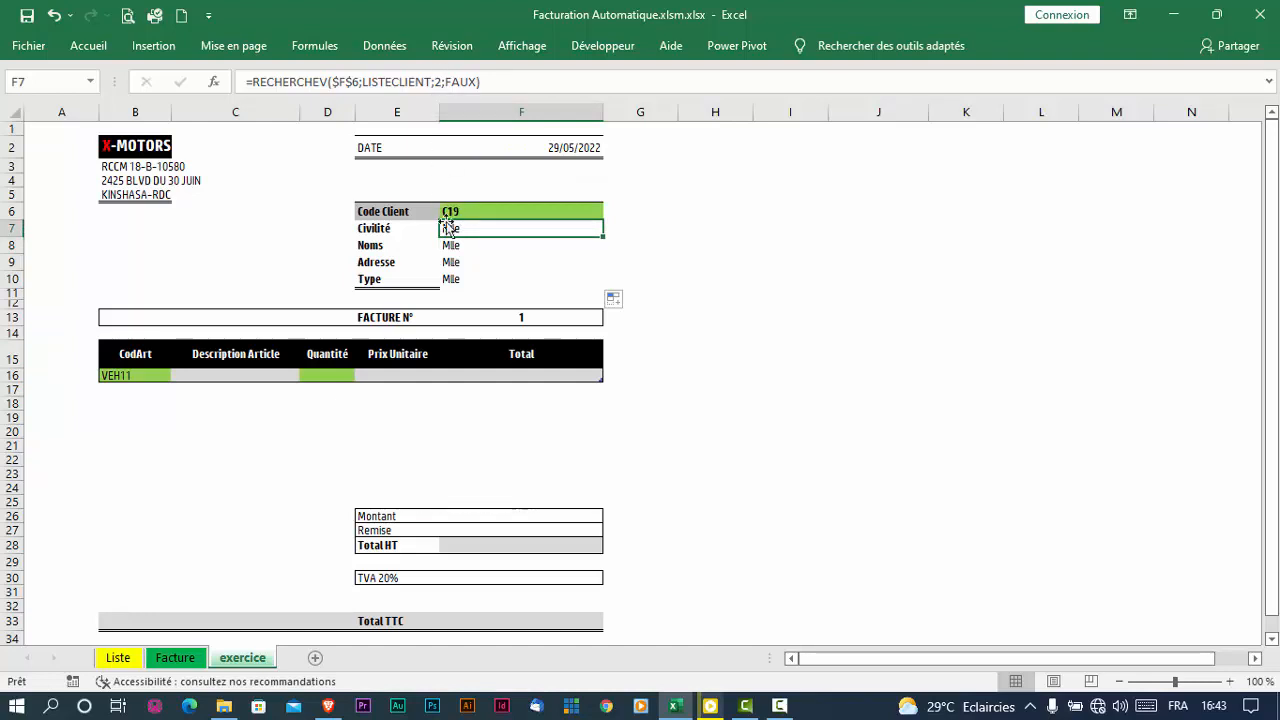
left_click(458, 245)
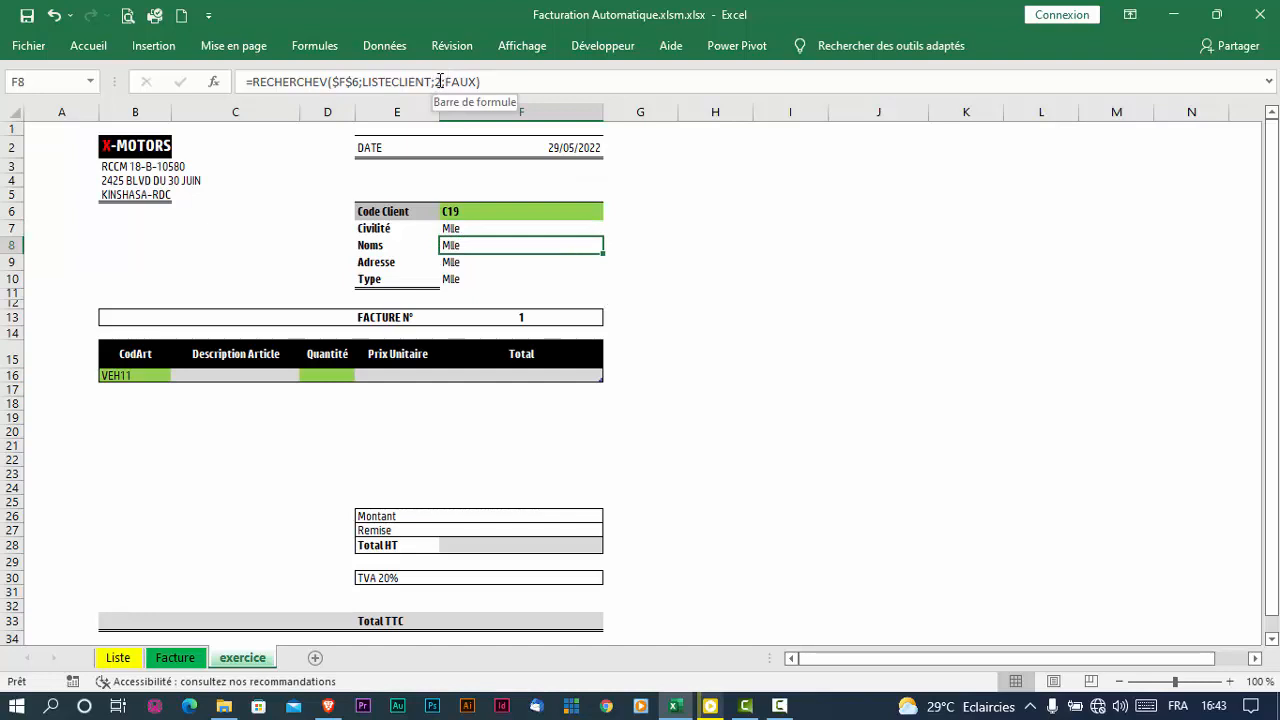
left_click(439, 82)
key("BackSpace")
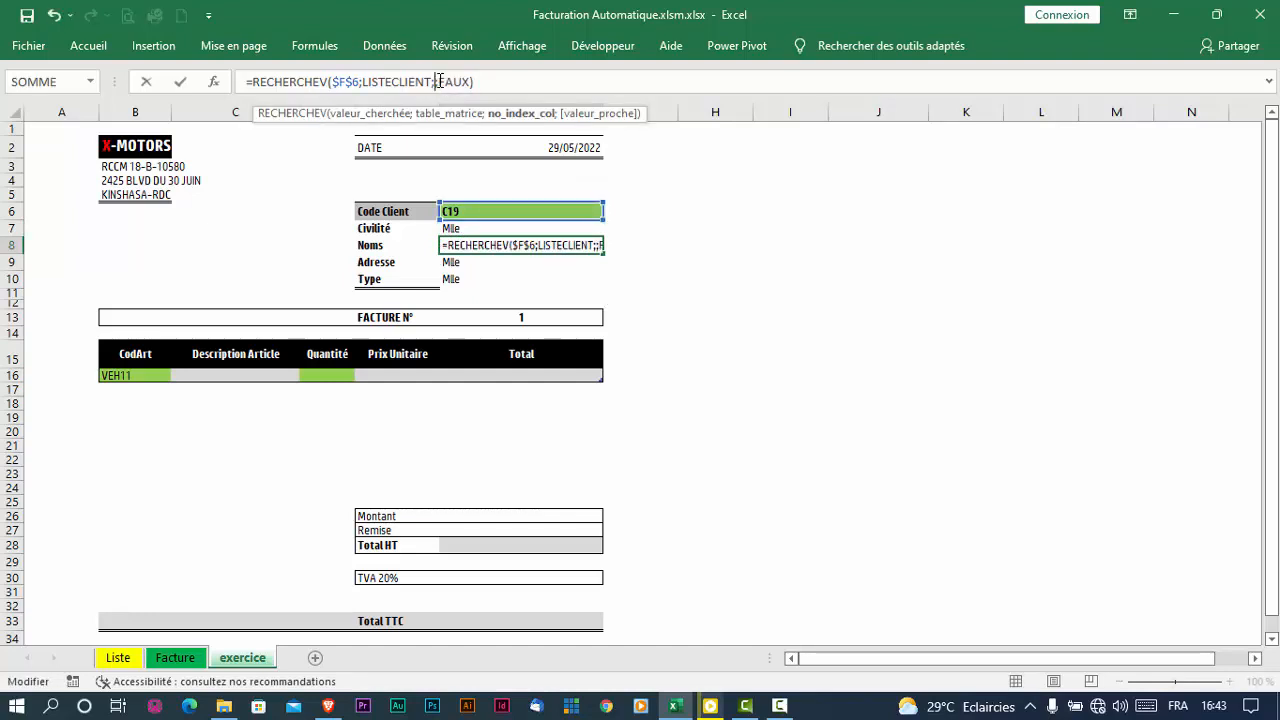
type("2")
key("Return")
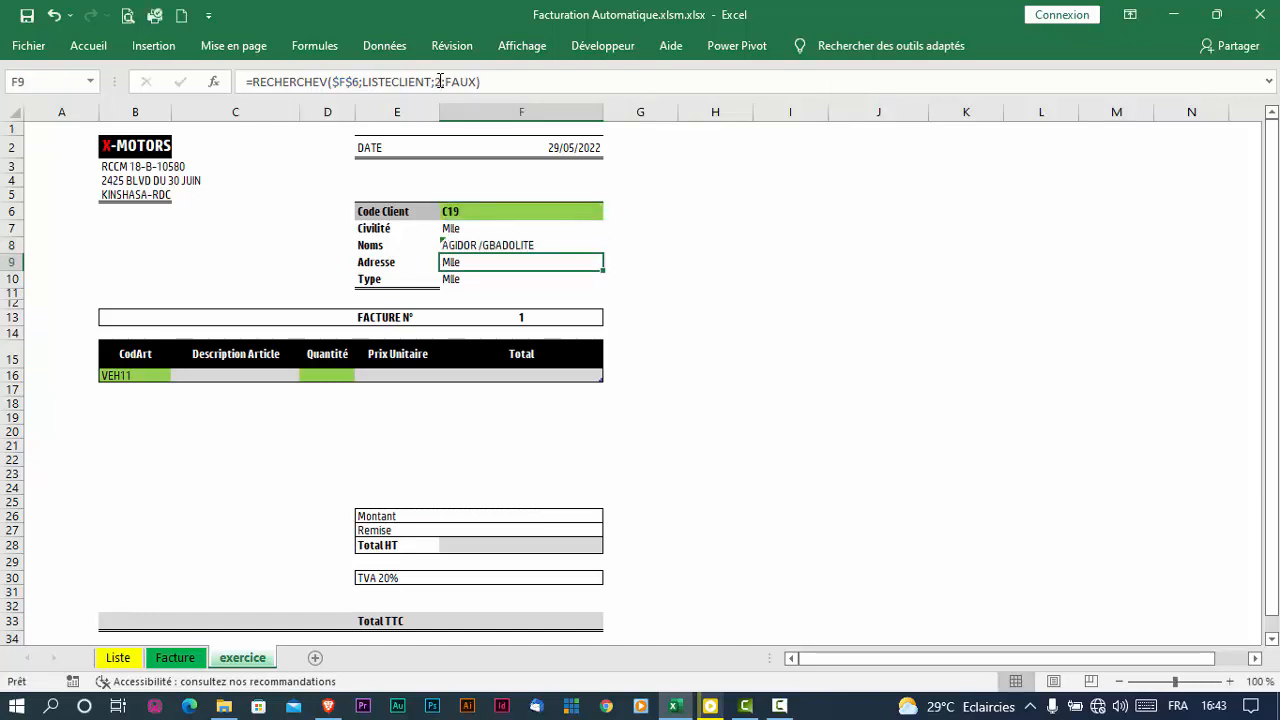
Set the RECHERCHEV column index to 4 in the Adresse formula (F9) and to 5 in the Type formula (F10)
left_click(439, 82)
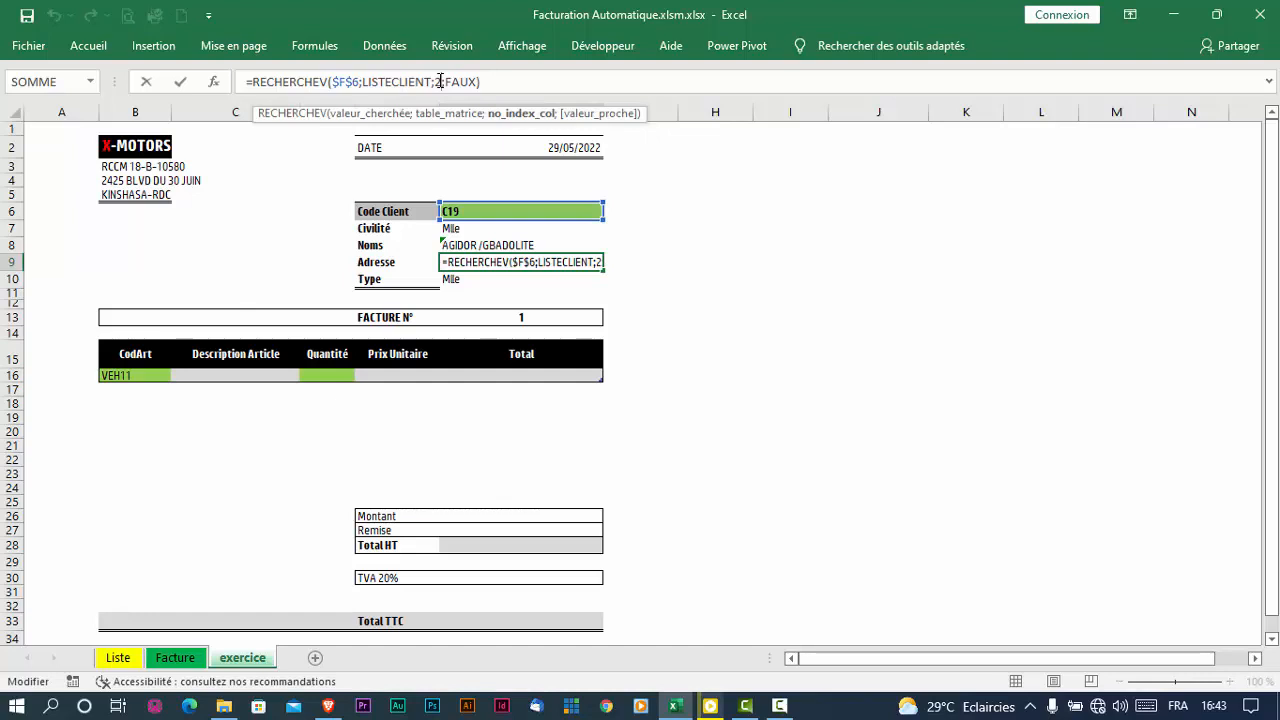
key("BackSpace")
type("3")
key("Return")
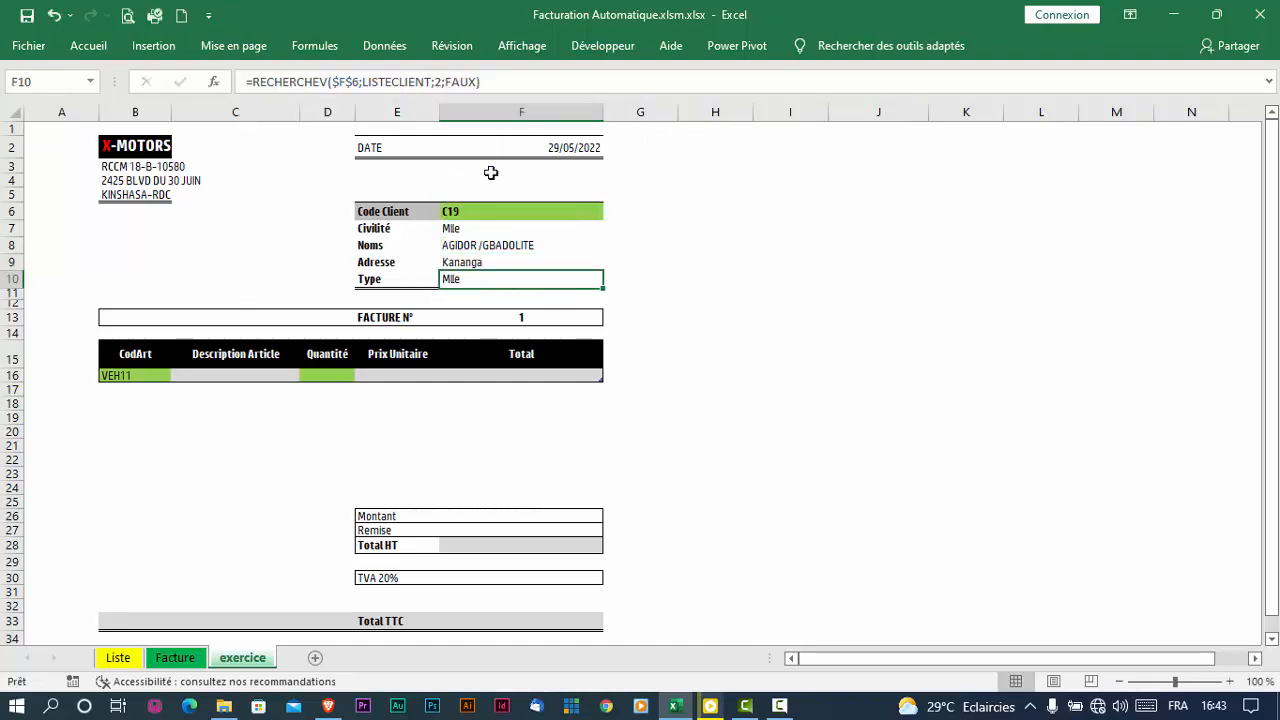
left_click(441, 81)
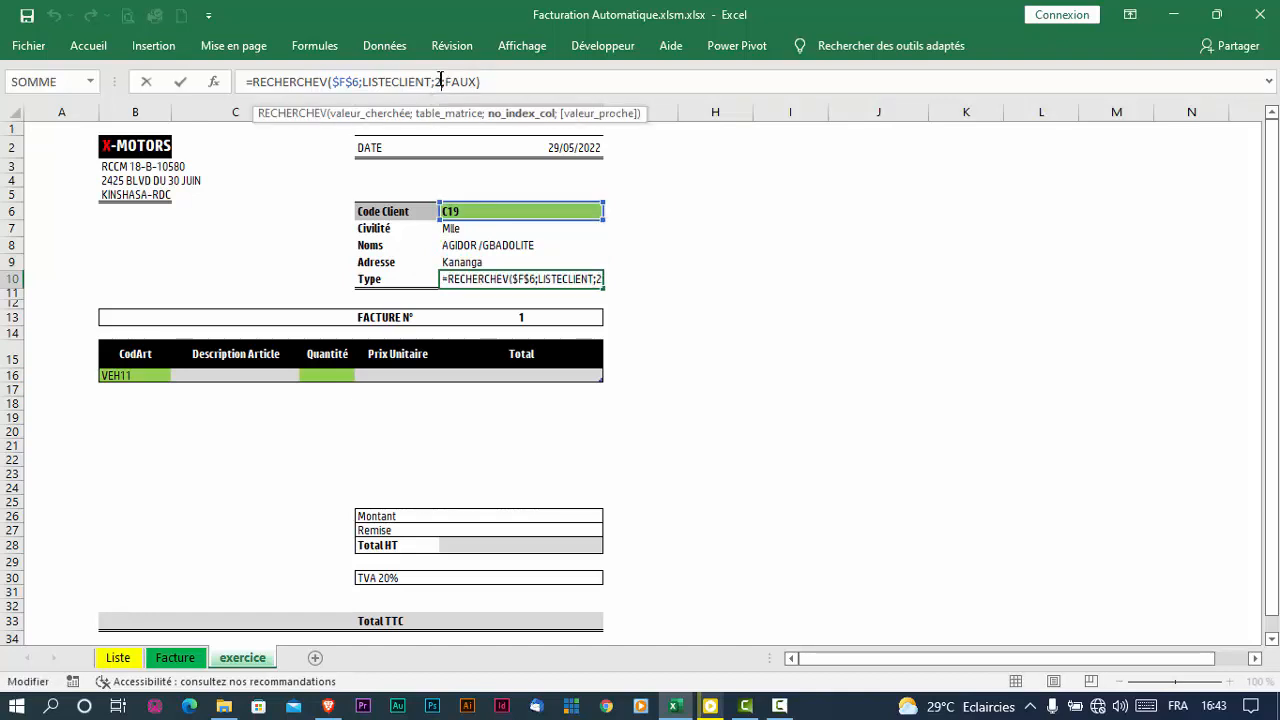
key("BackSpace")
type("4")
key("Return")
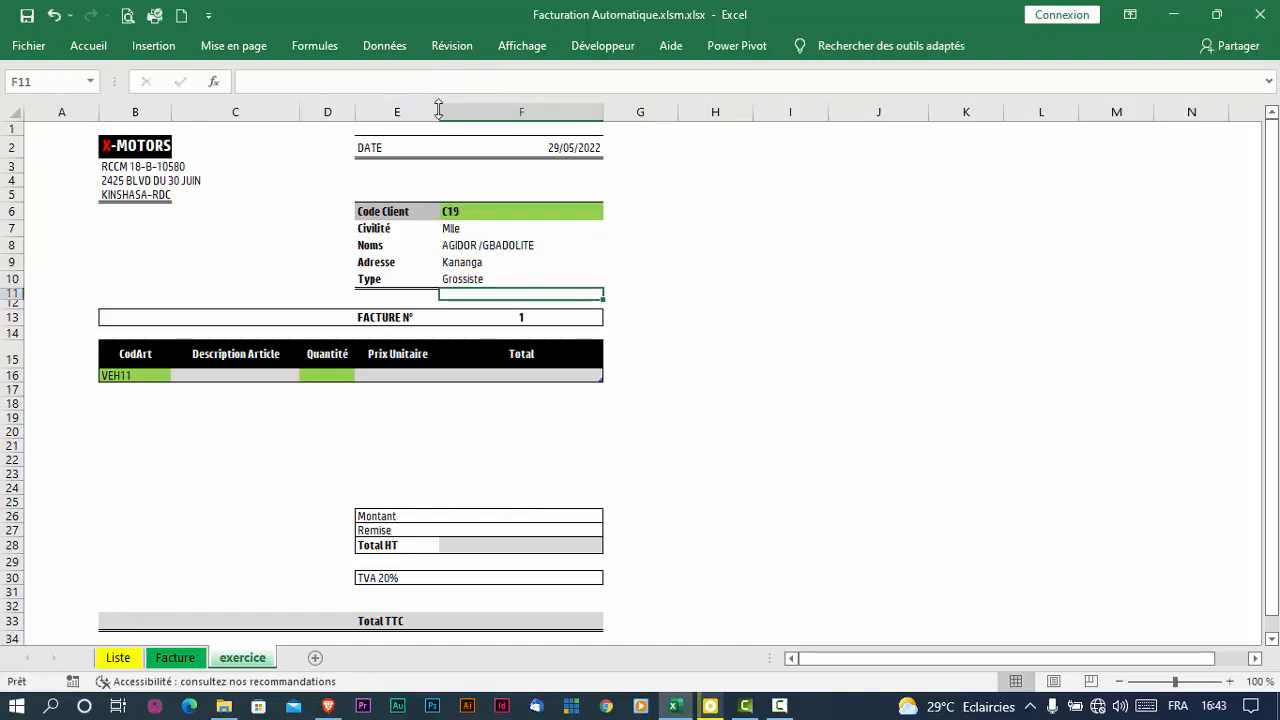
Apply a double bottom border to the Type row cells E10:F10
left_click(477, 282)
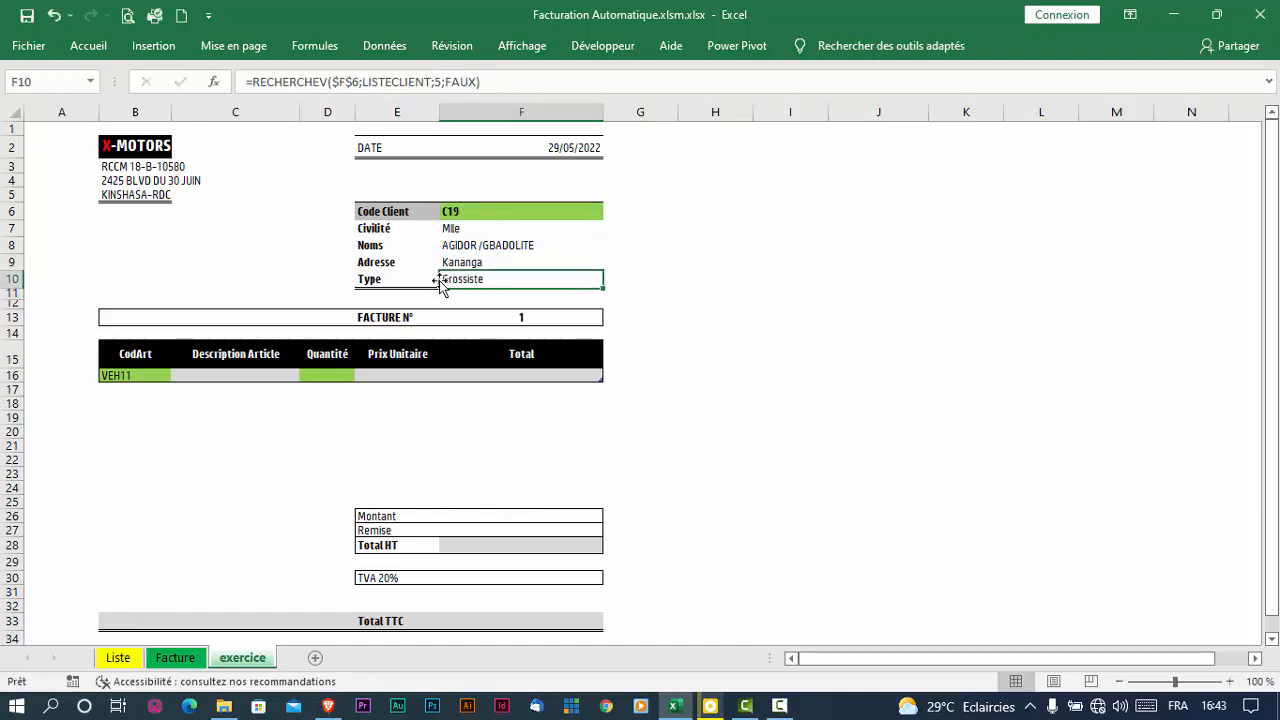
left_click(385, 280, "shift")
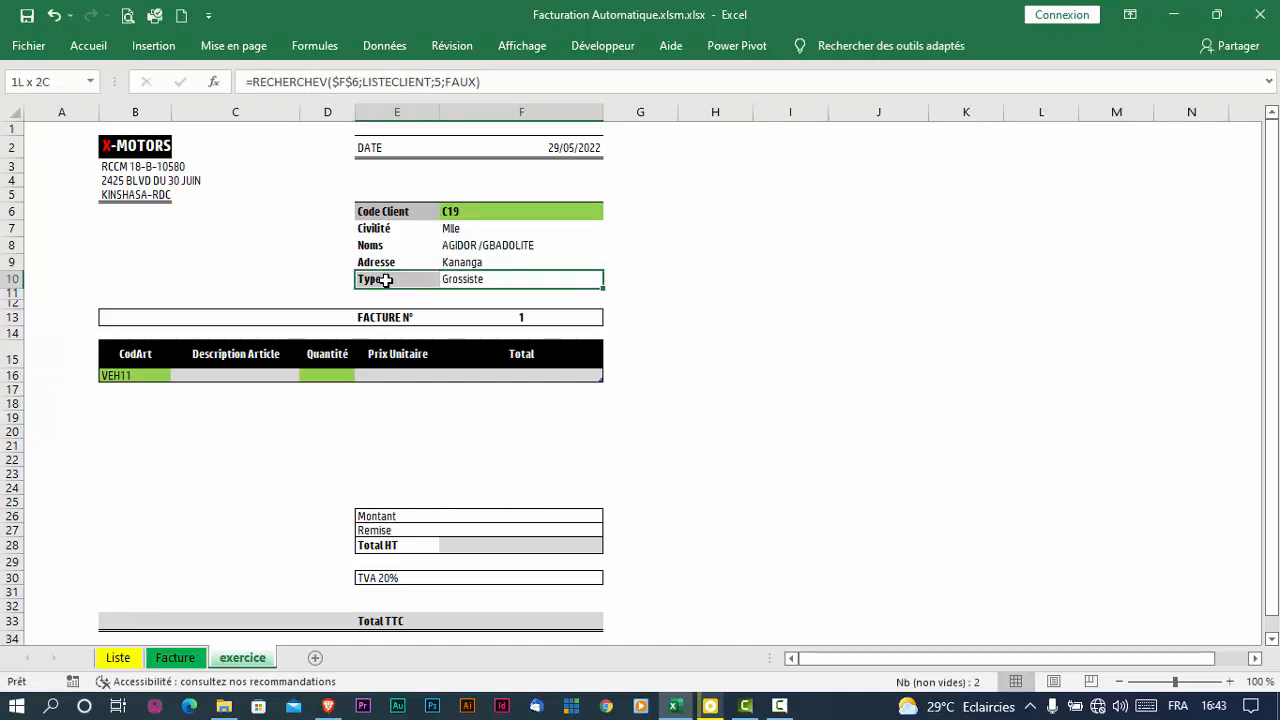
left_click(92, 45)
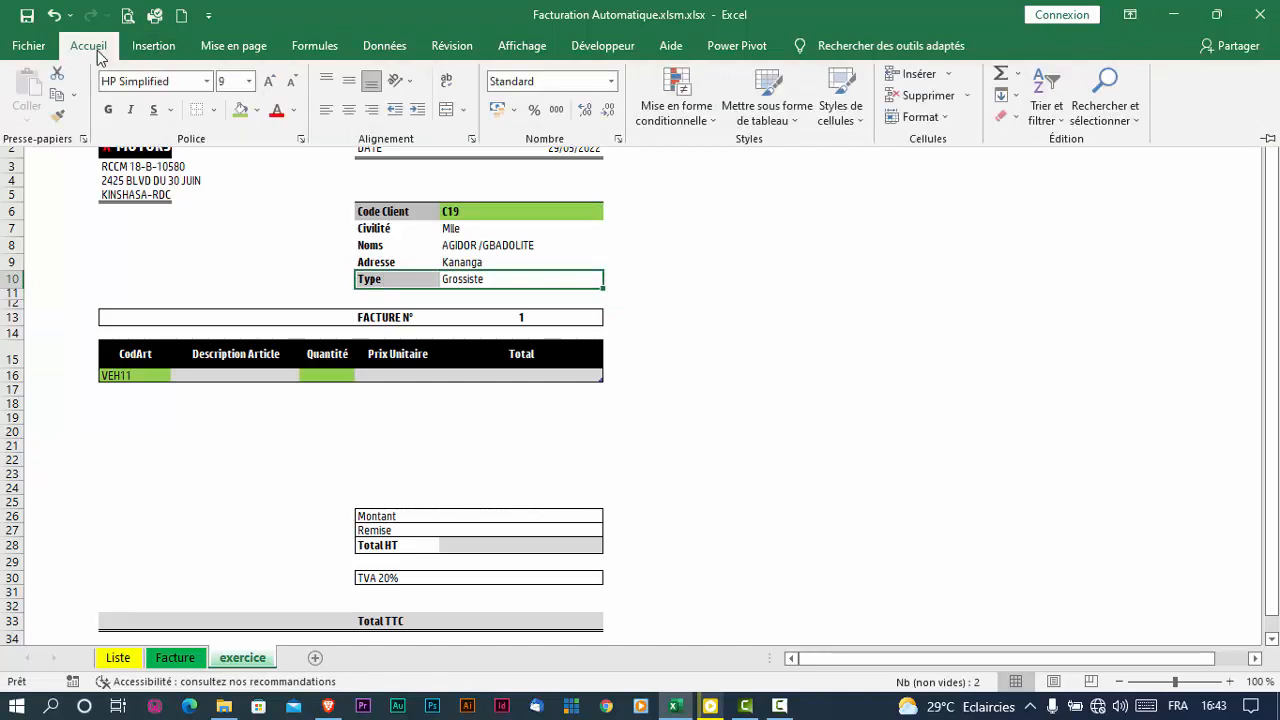
left_click(213, 110)
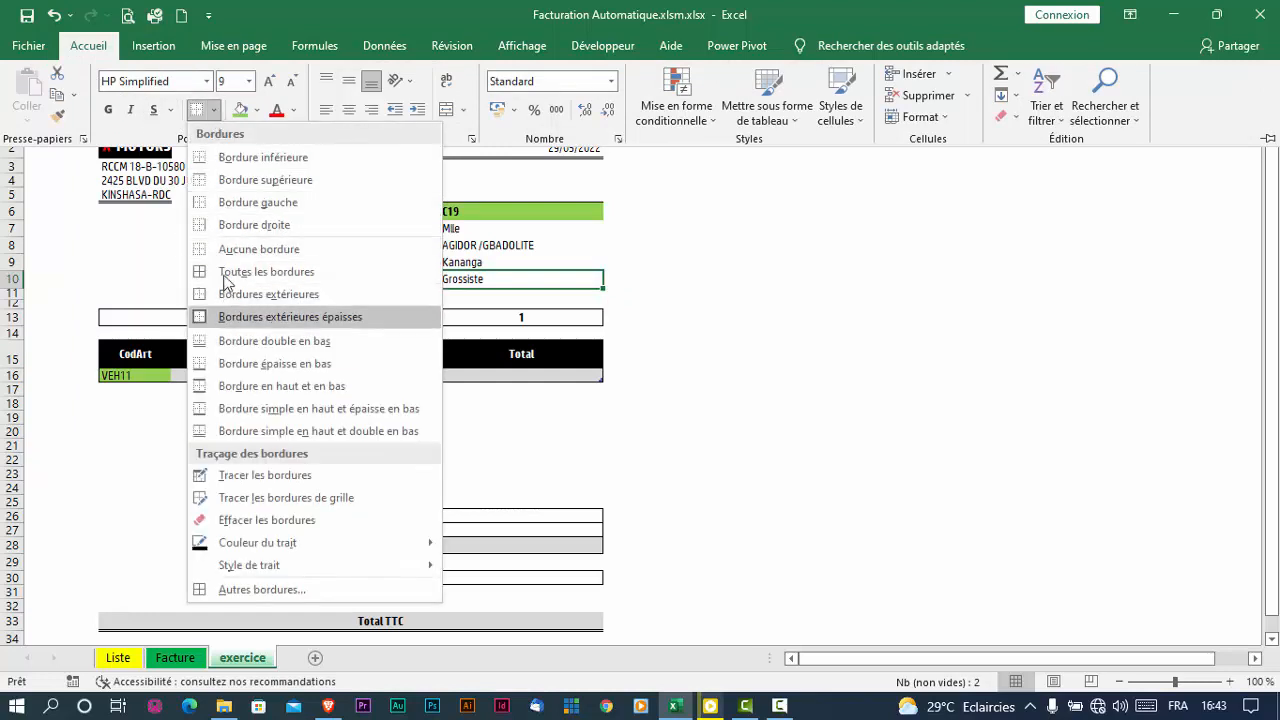
left_click(208, 345)
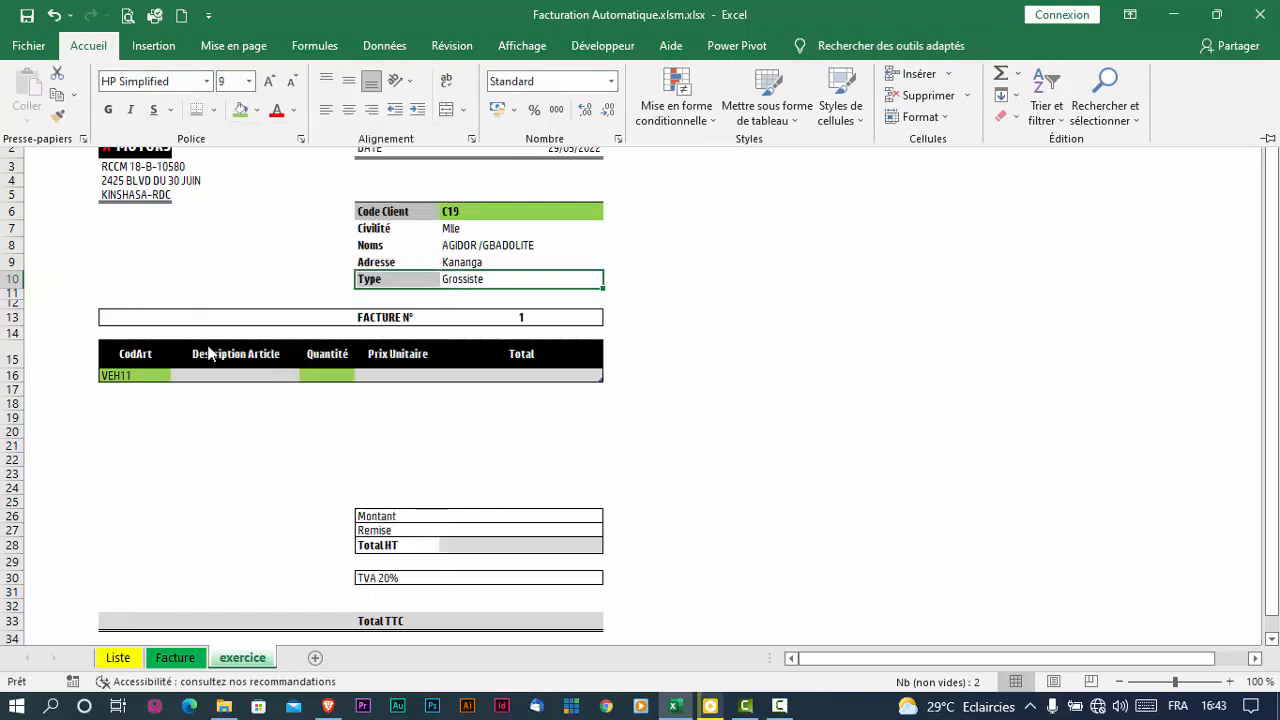
left_click(463, 432)
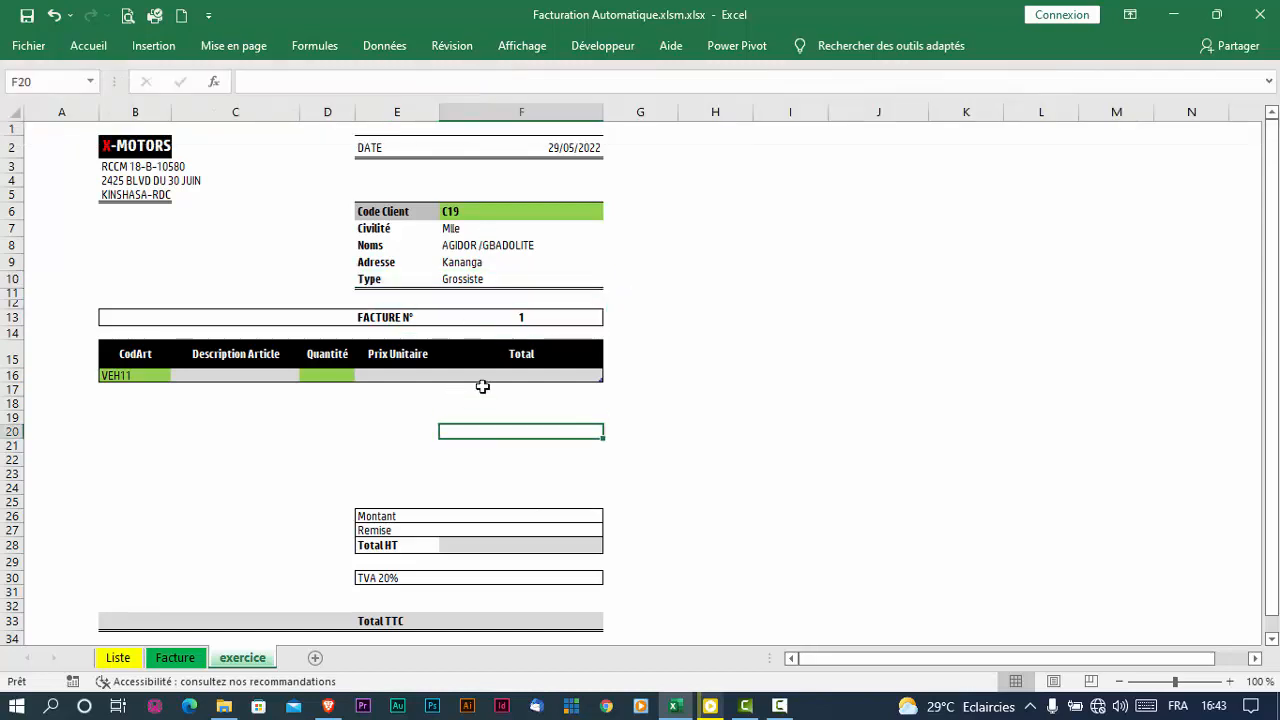
Clear the client code in F6 and check how the lookup formulas in F7:F10 react
left_click(473, 210)
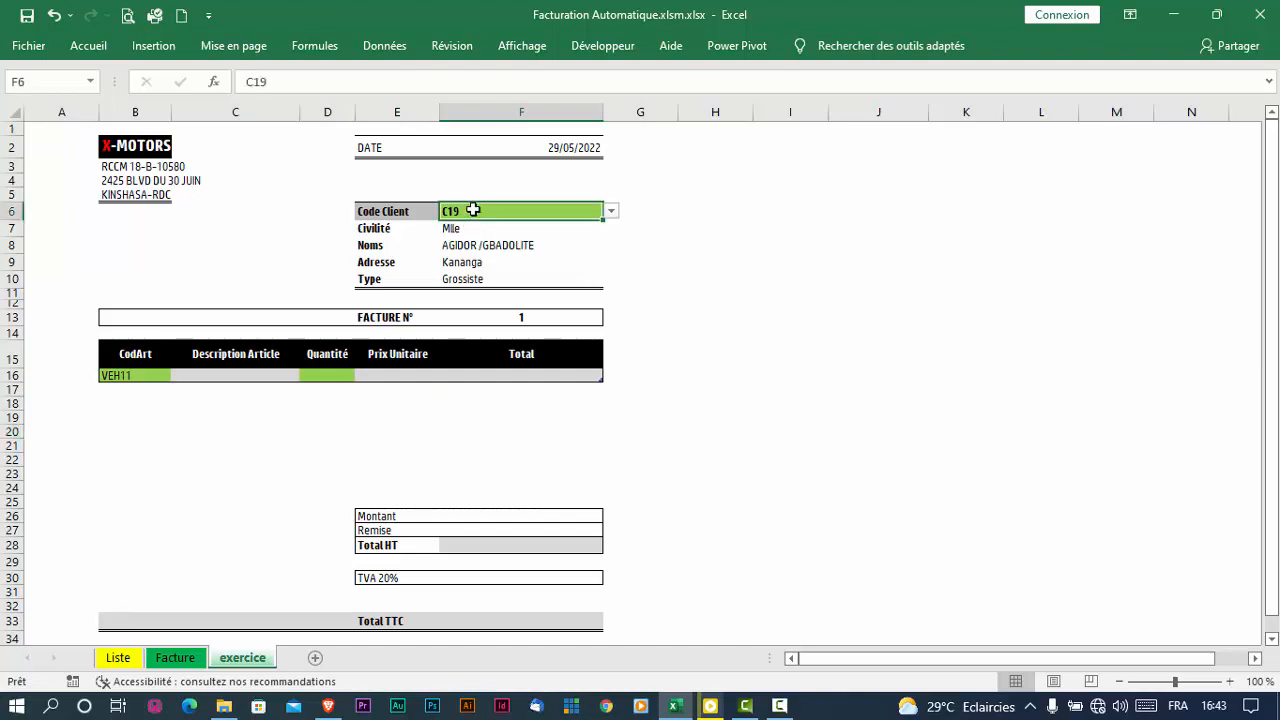
key("Delete")
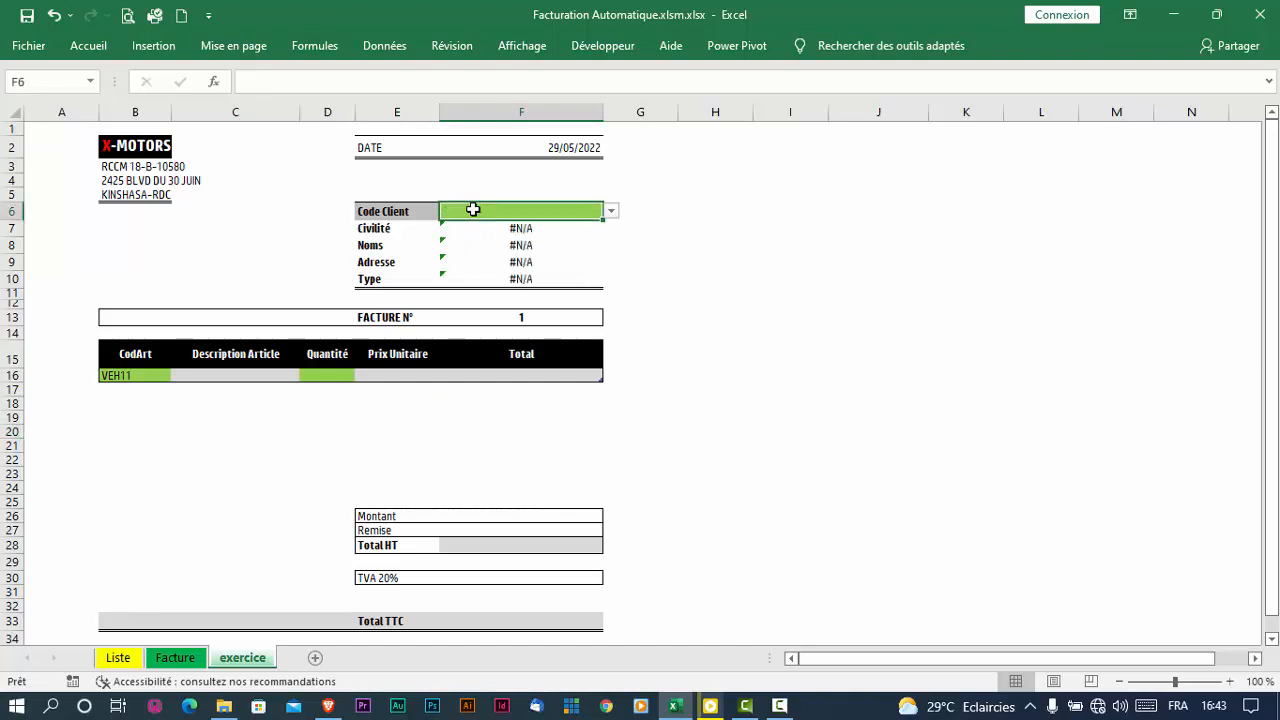
left_click(535, 229)
left_click(538, 247)
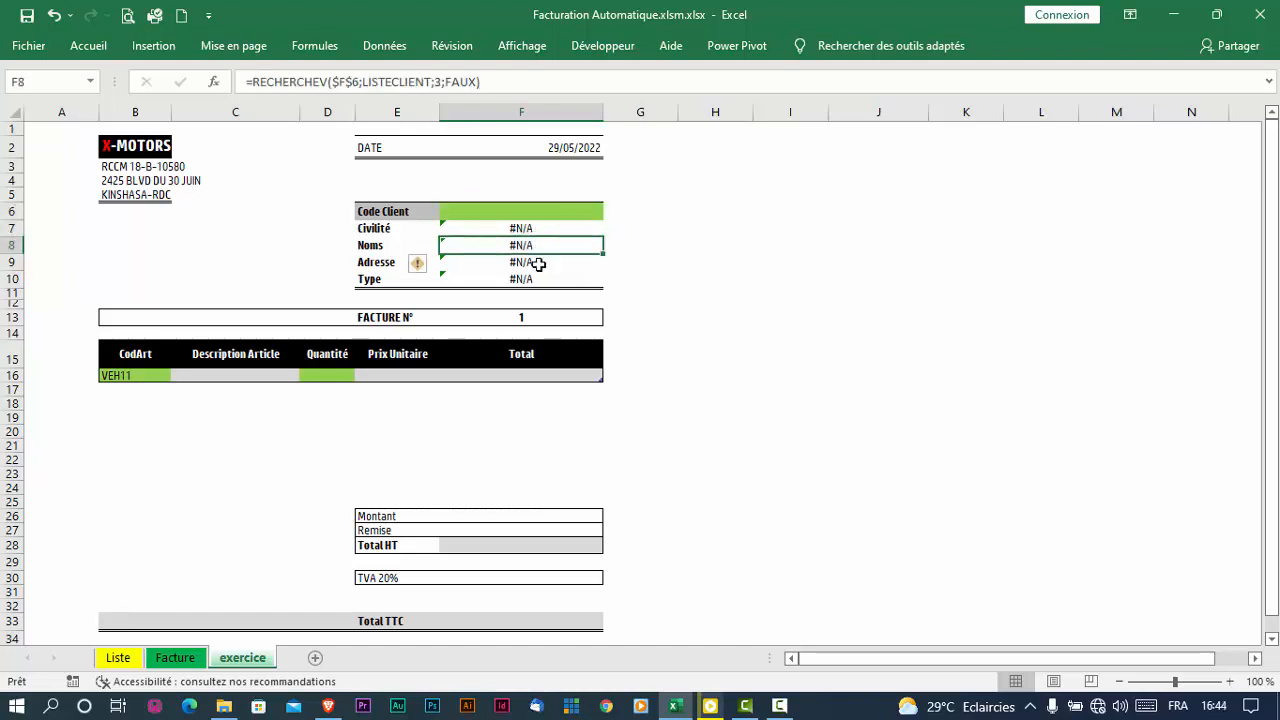
left_click(538, 263)
left_click(538, 279)
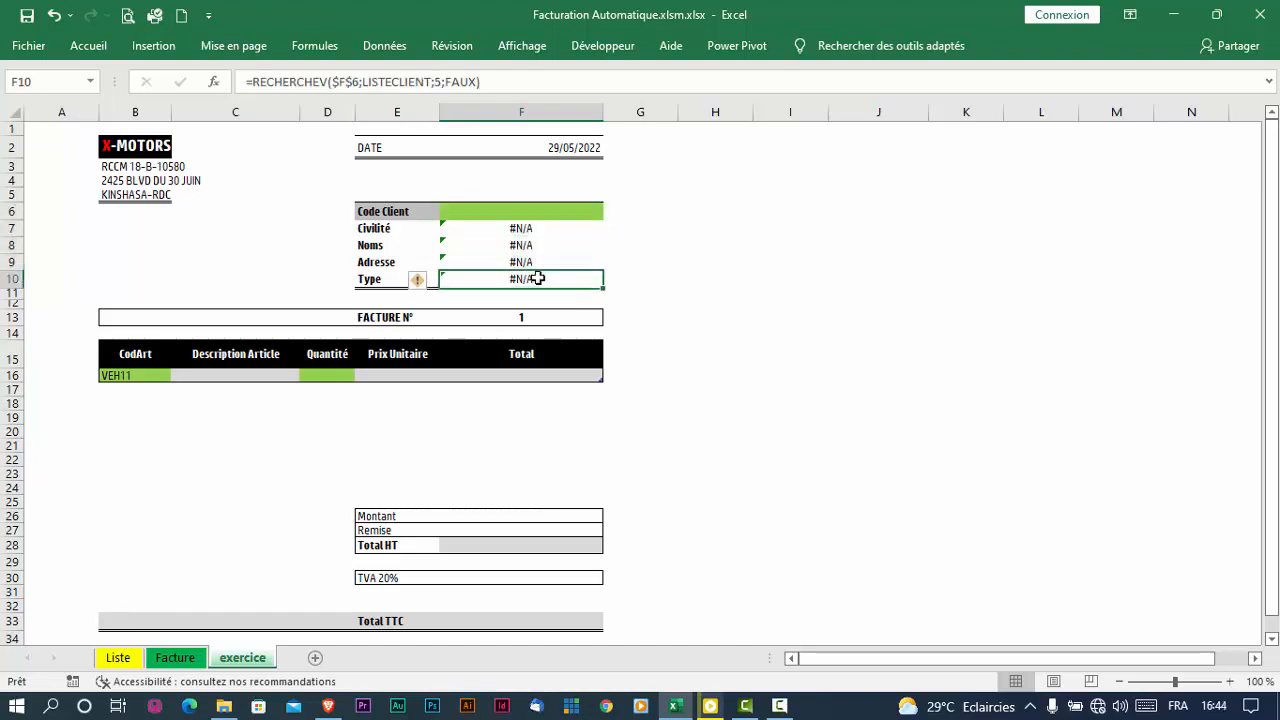
left_click(515, 228)
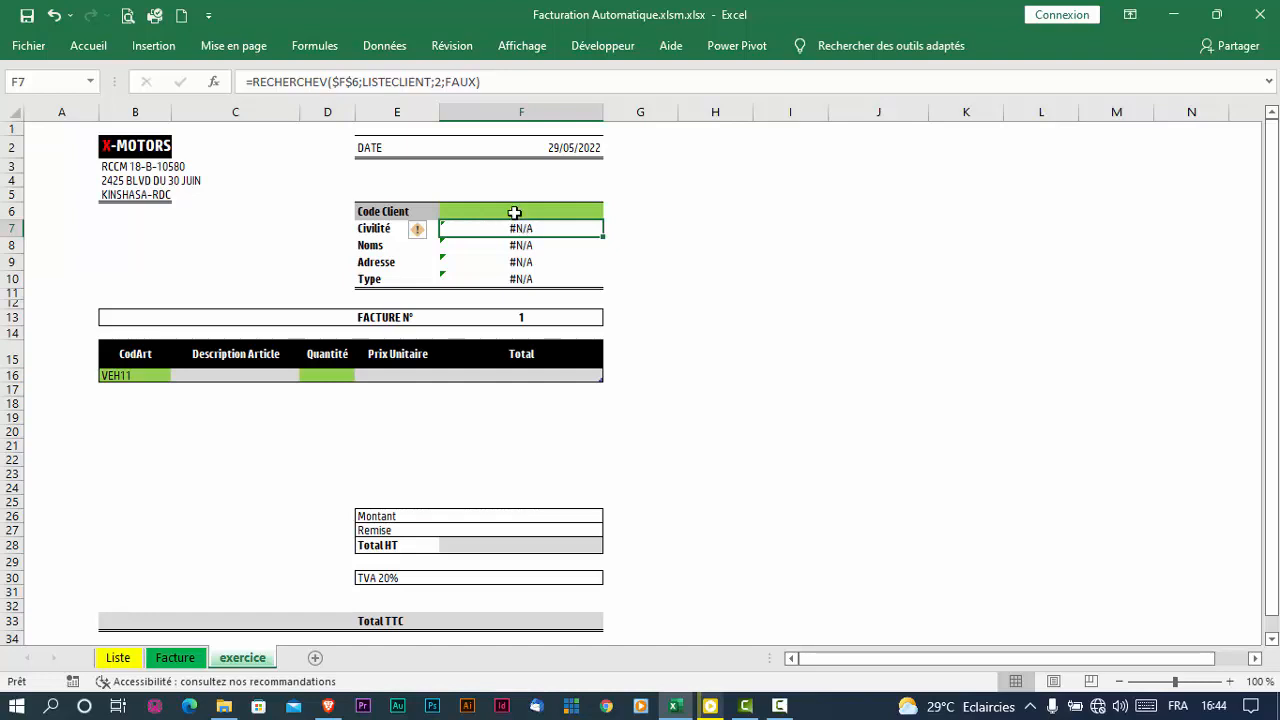
left_click(514, 212)
Wrap the Civilité lookup in SIERREUR with an empty result, so F7 contains =SIERREUR(RECHERCHEV($F$6;LISTECLIENT;2;FAUX);"")
left_click(517, 229)
left_click(254, 81)
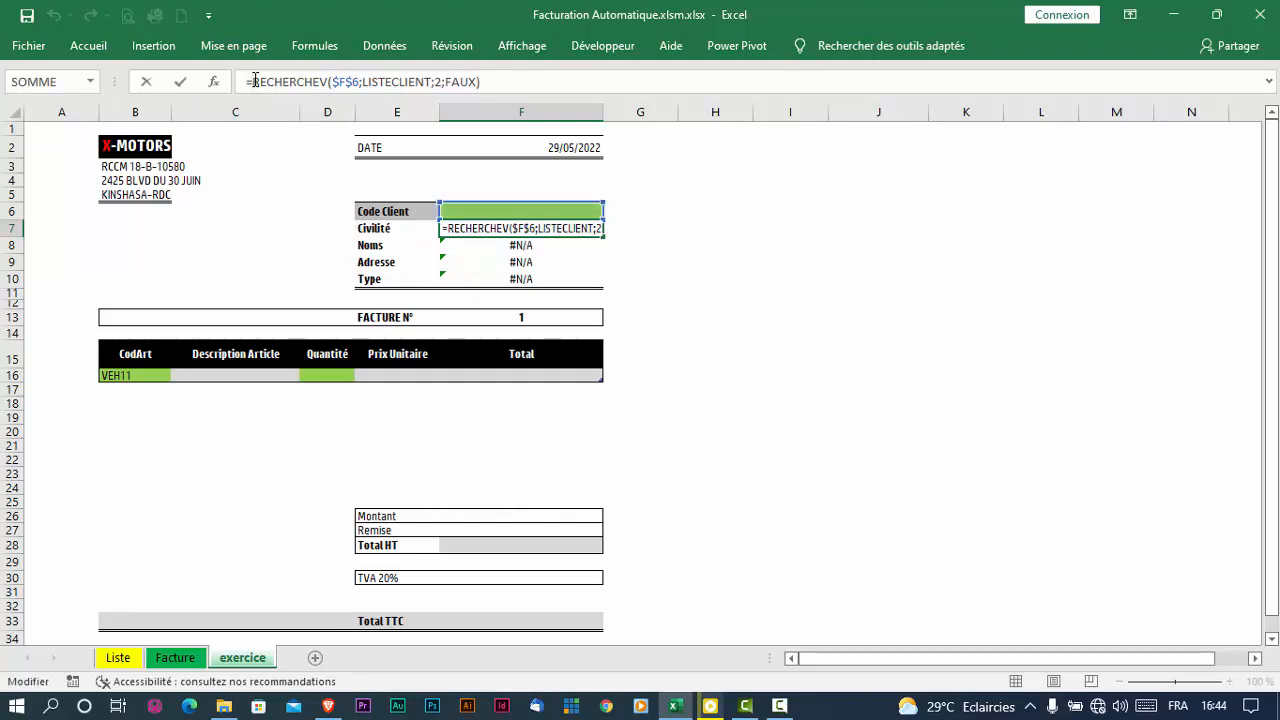
type("si")
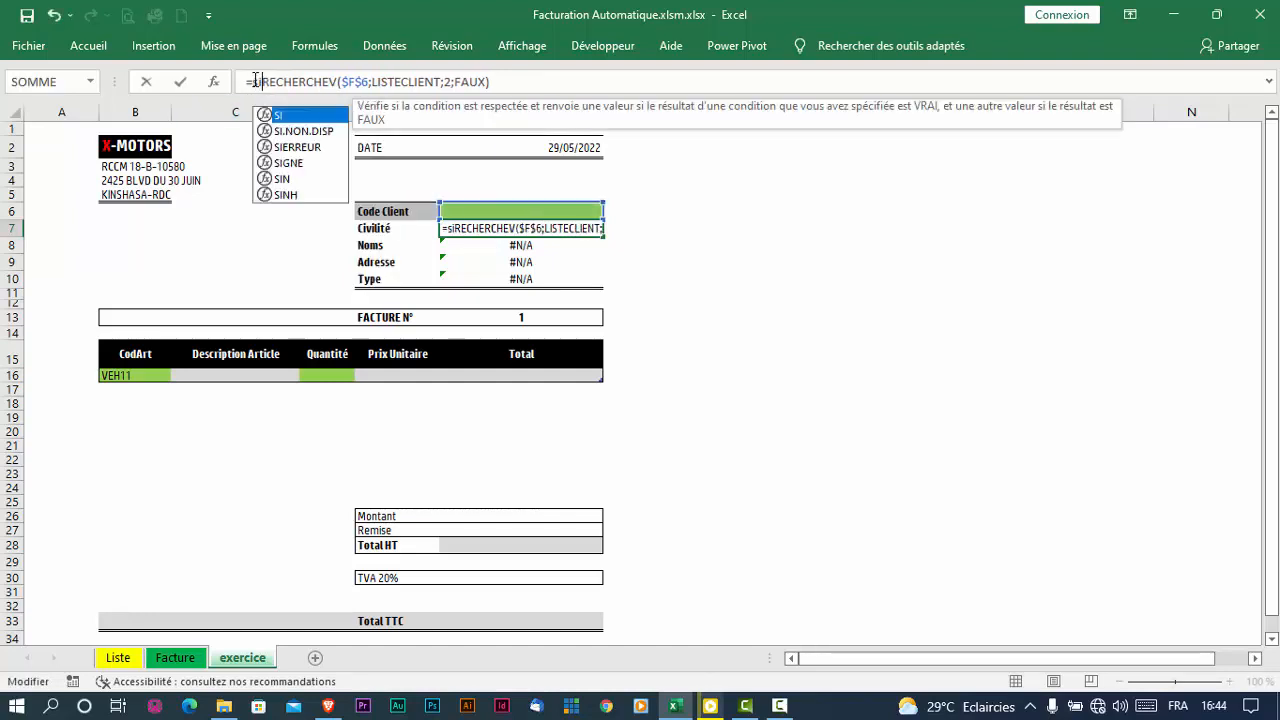
double_click(296, 147)
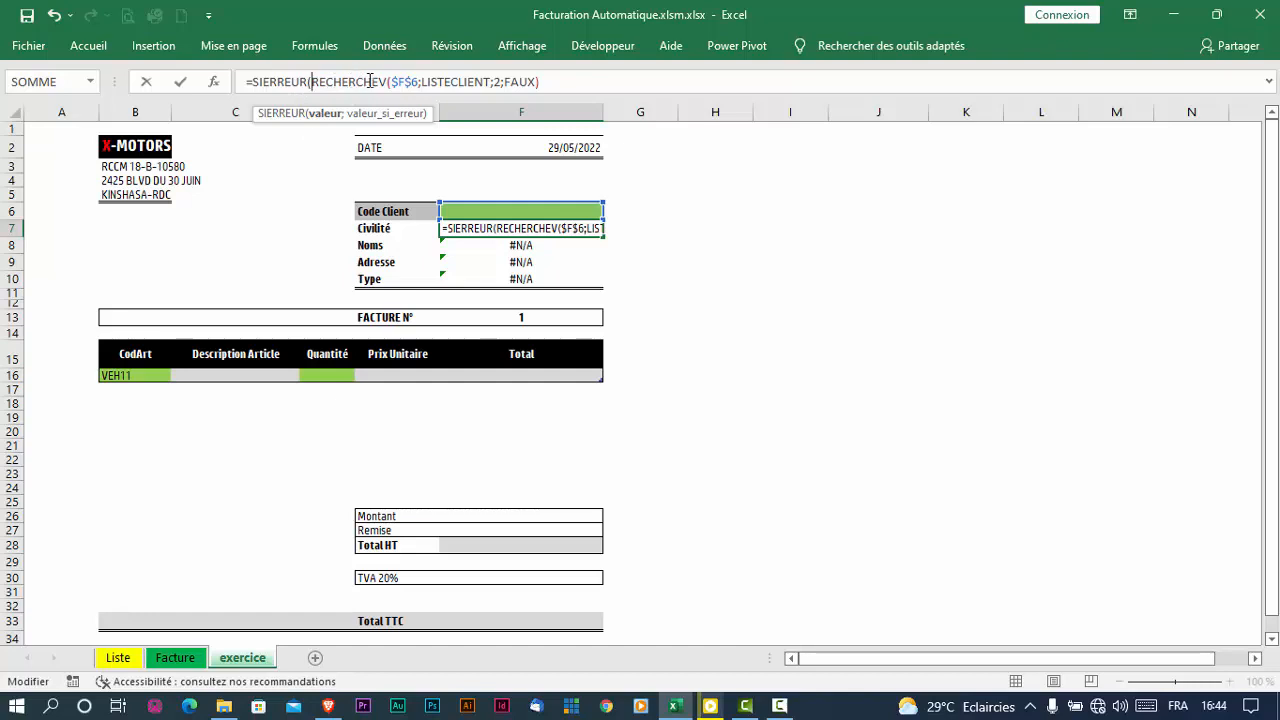
left_click(543, 82)
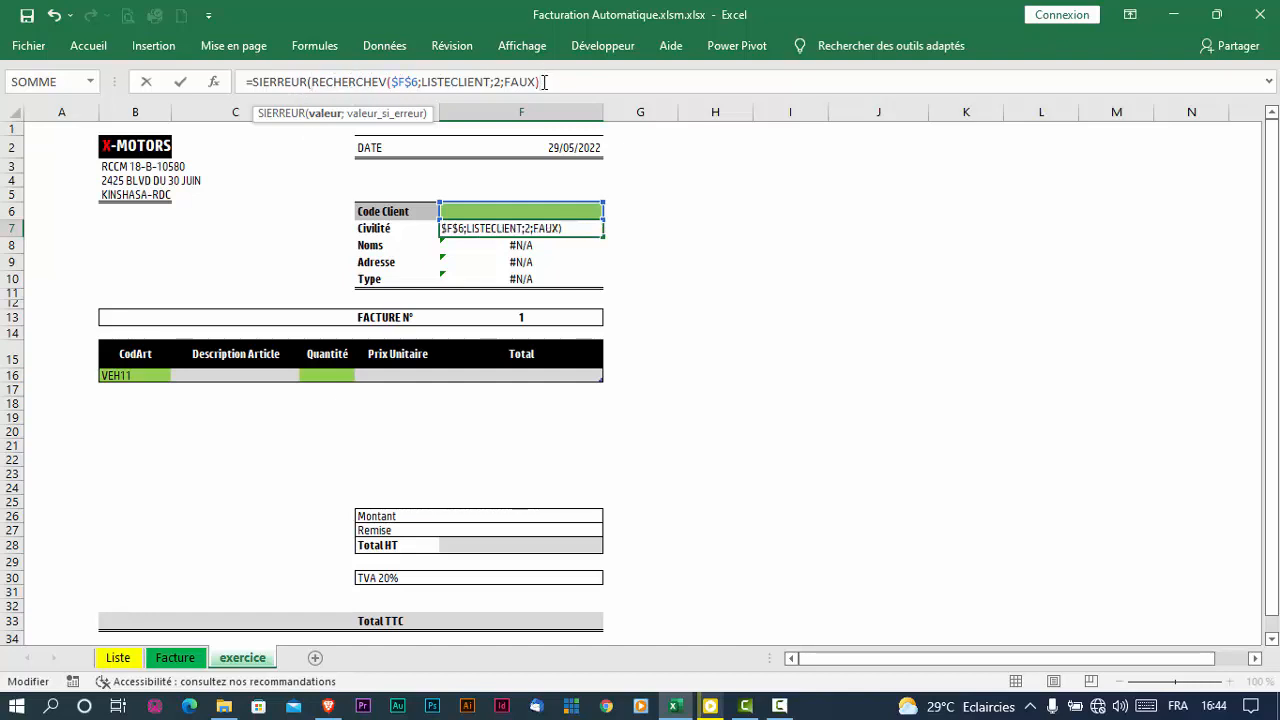
type(";")
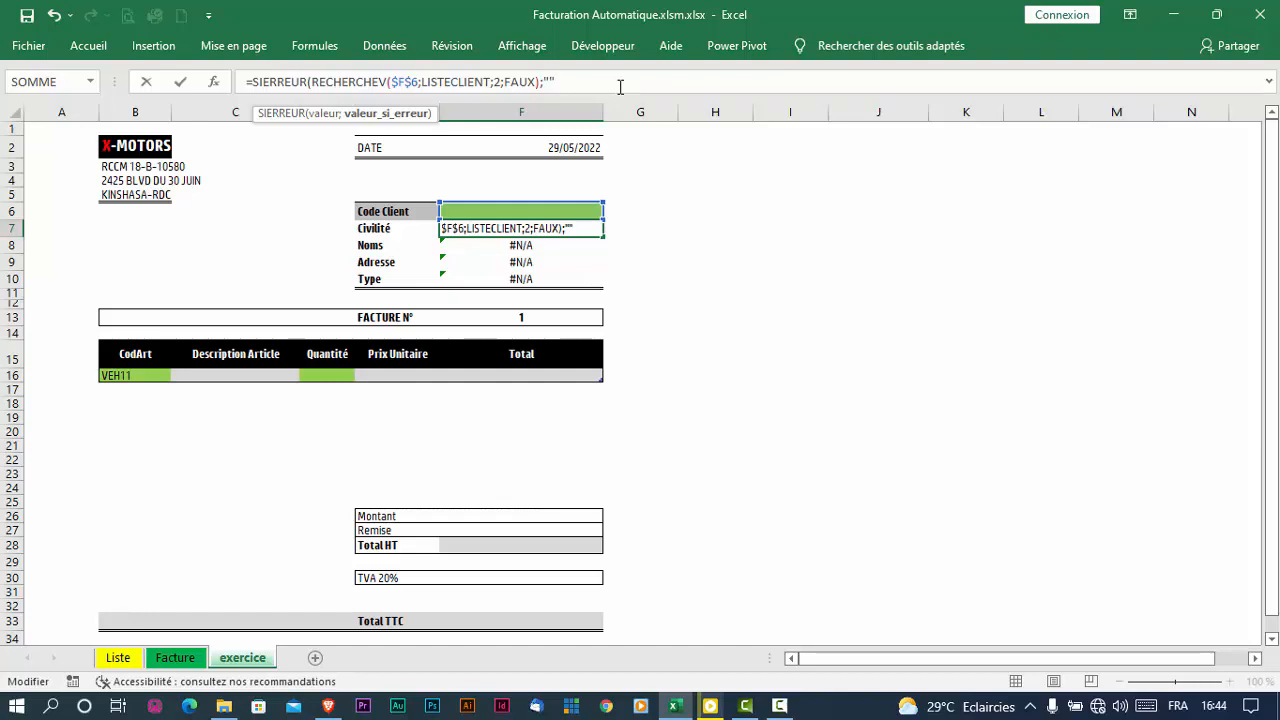
type("\"\")")
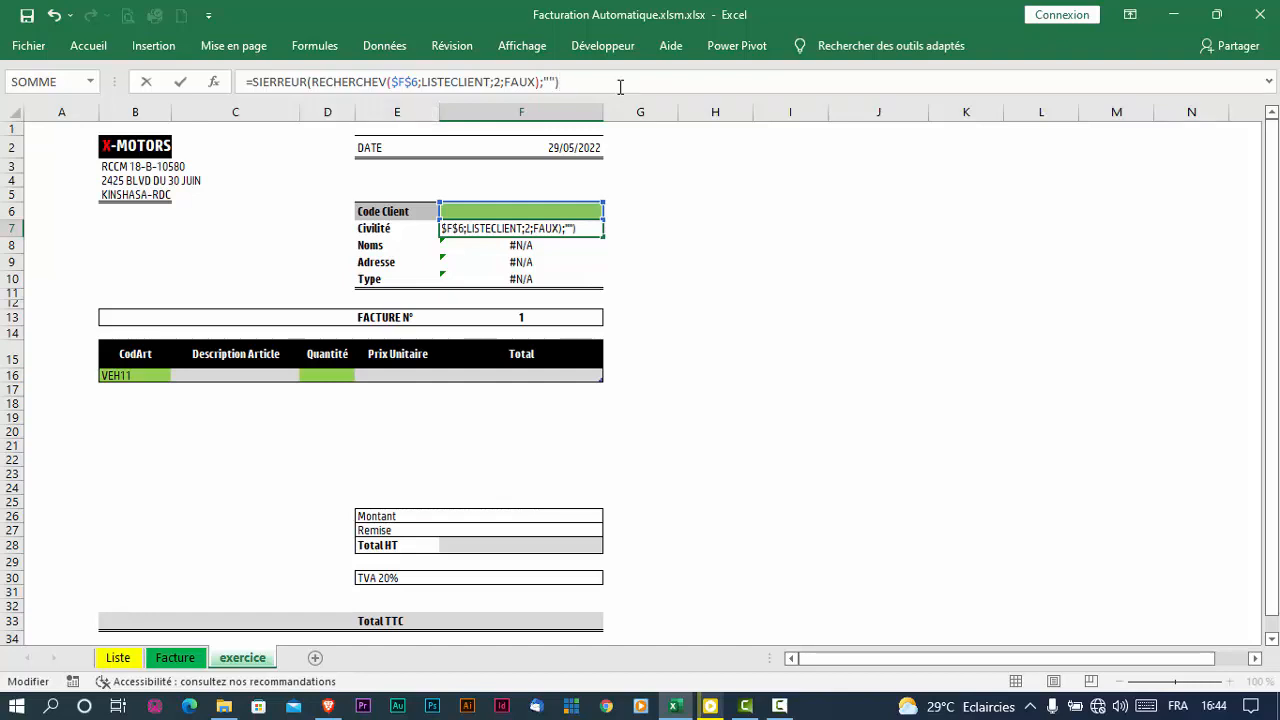
key("Return")
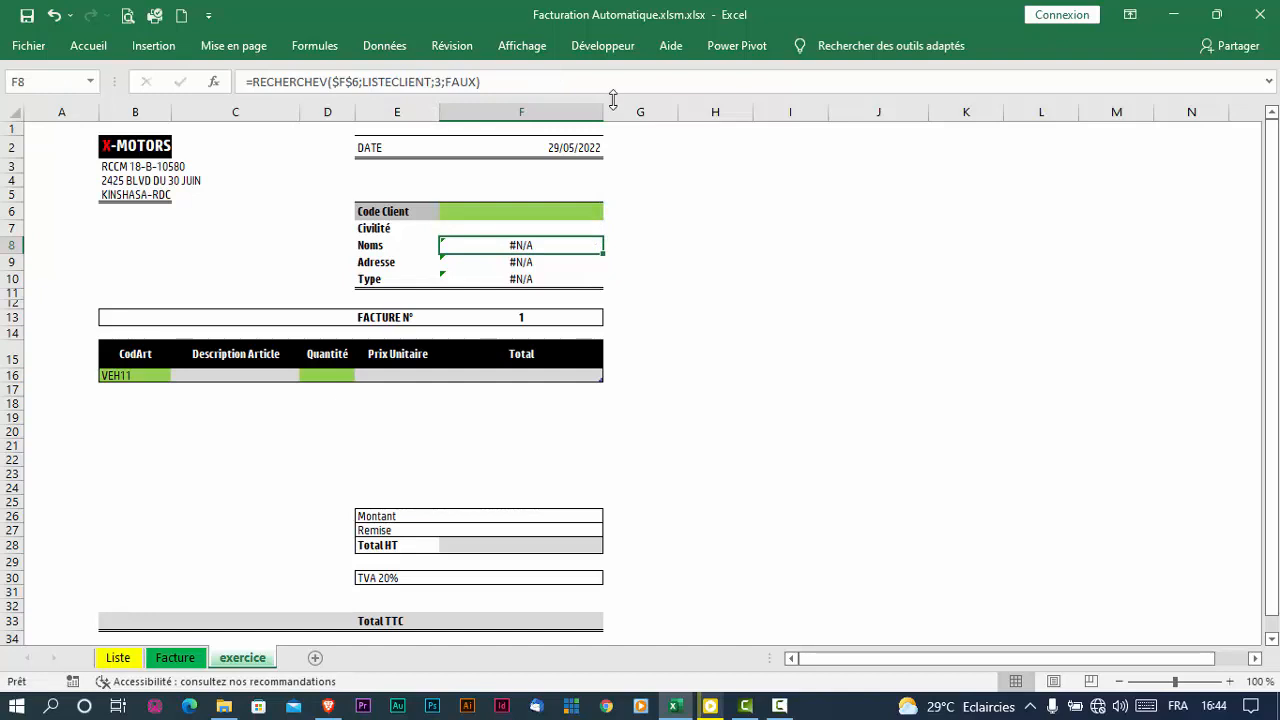
left_click(529, 209)
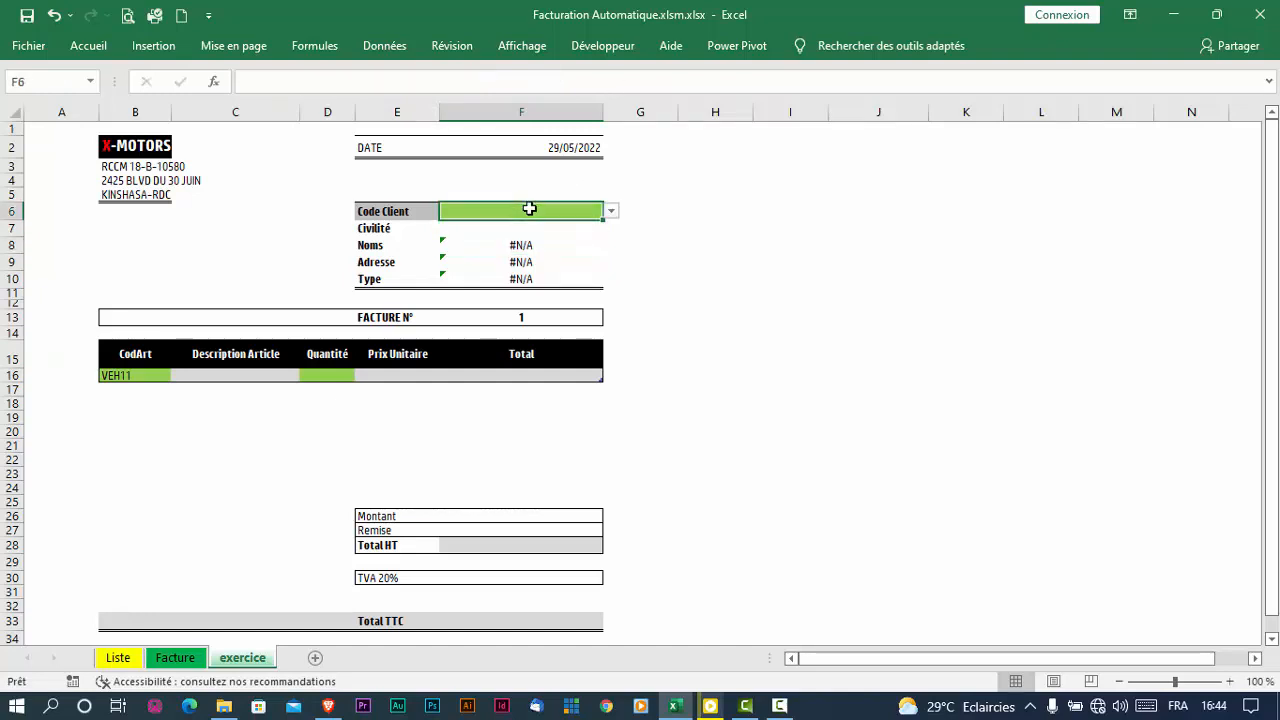
left_click(547, 229)
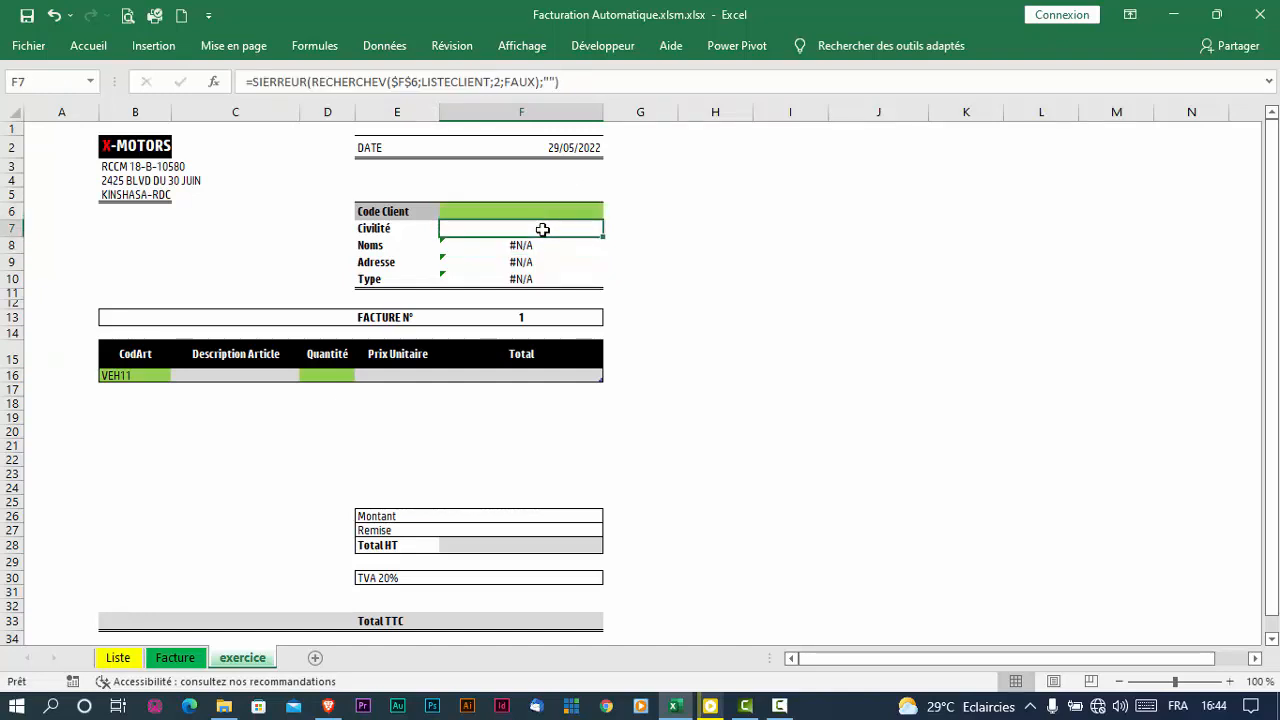
Test the Civilité lookup in F7 with client code C2 in F6, and clear the code again
left_click(523, 209)
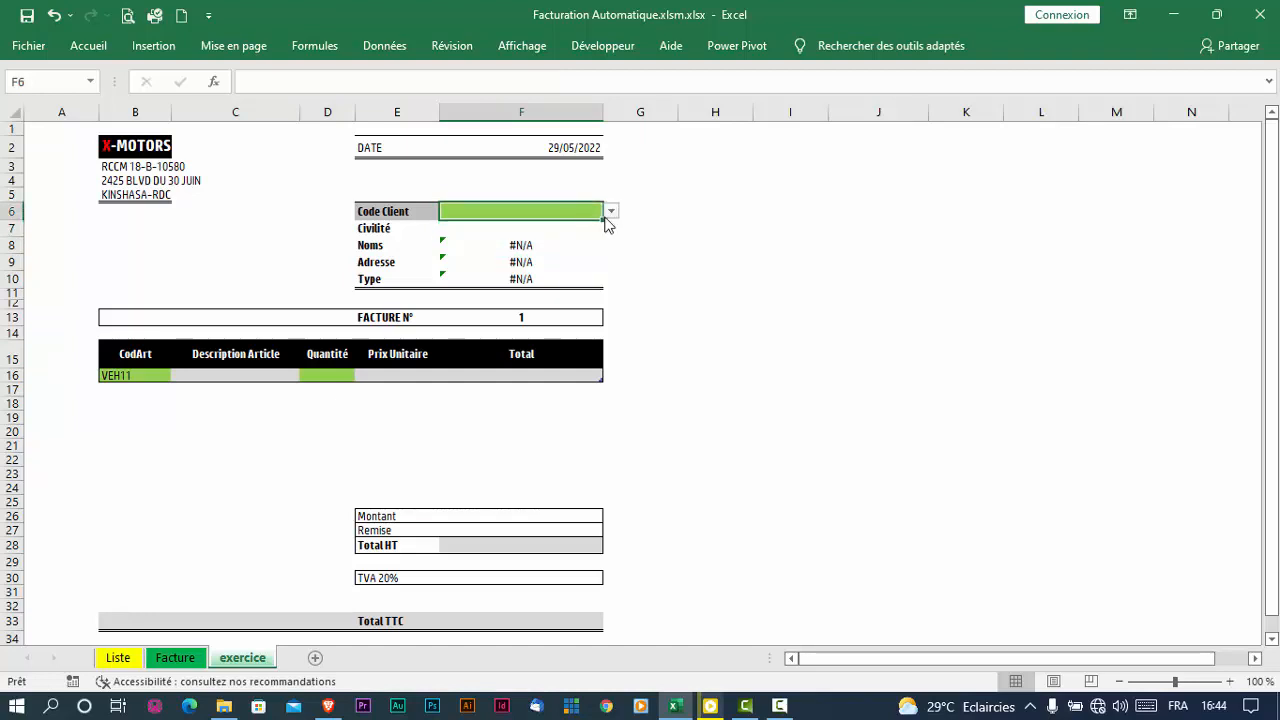
left_click(611, 212)
left_click(553, 240)
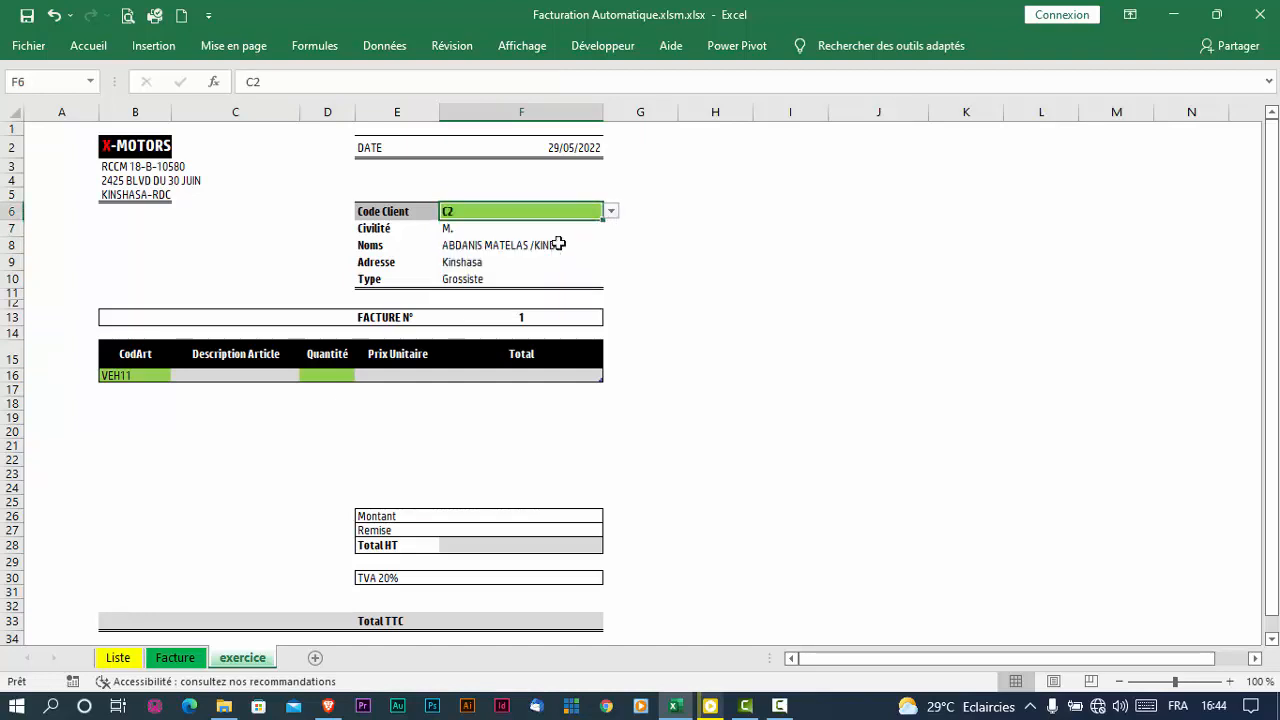
left_click(527, 228)
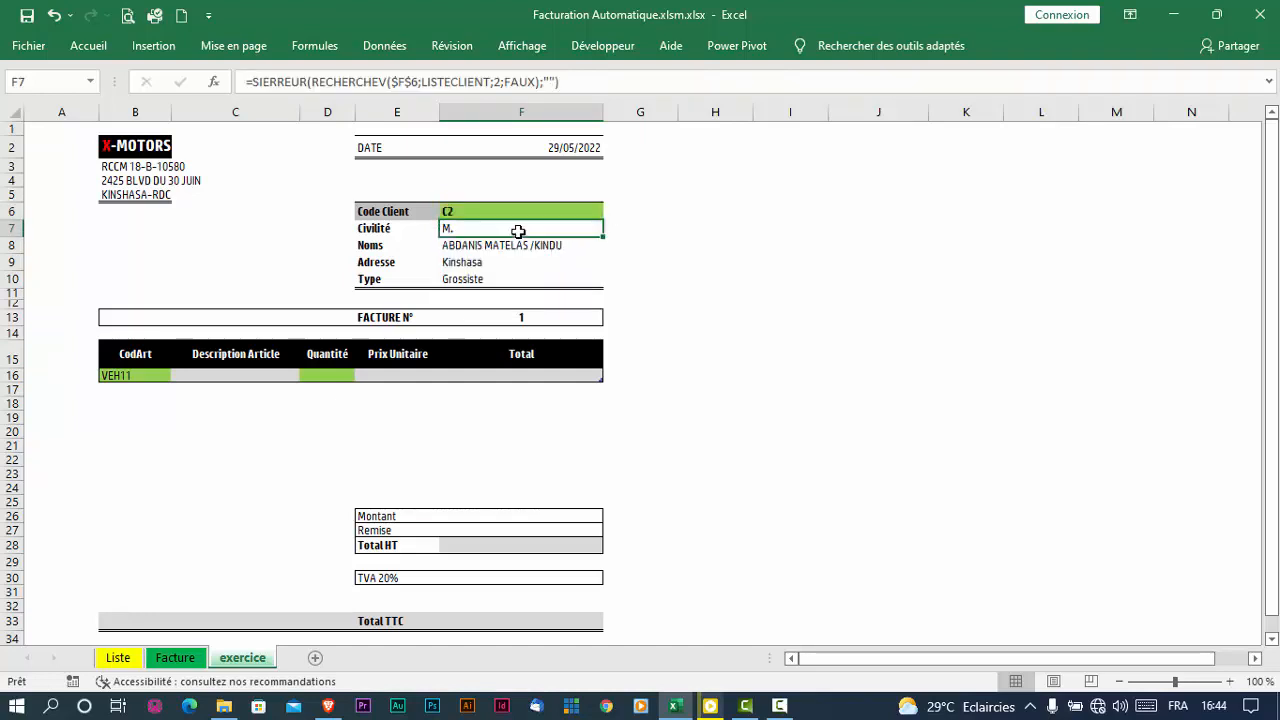
left_click(525, 212)
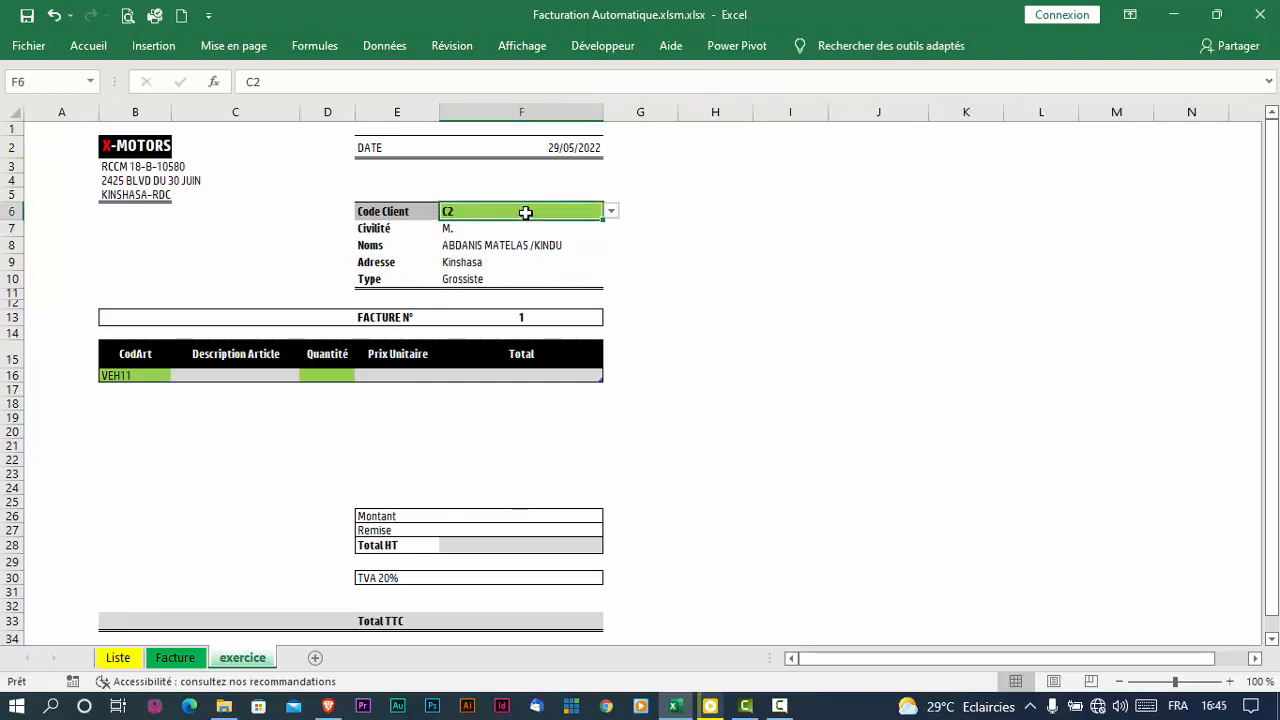
key("Delete")
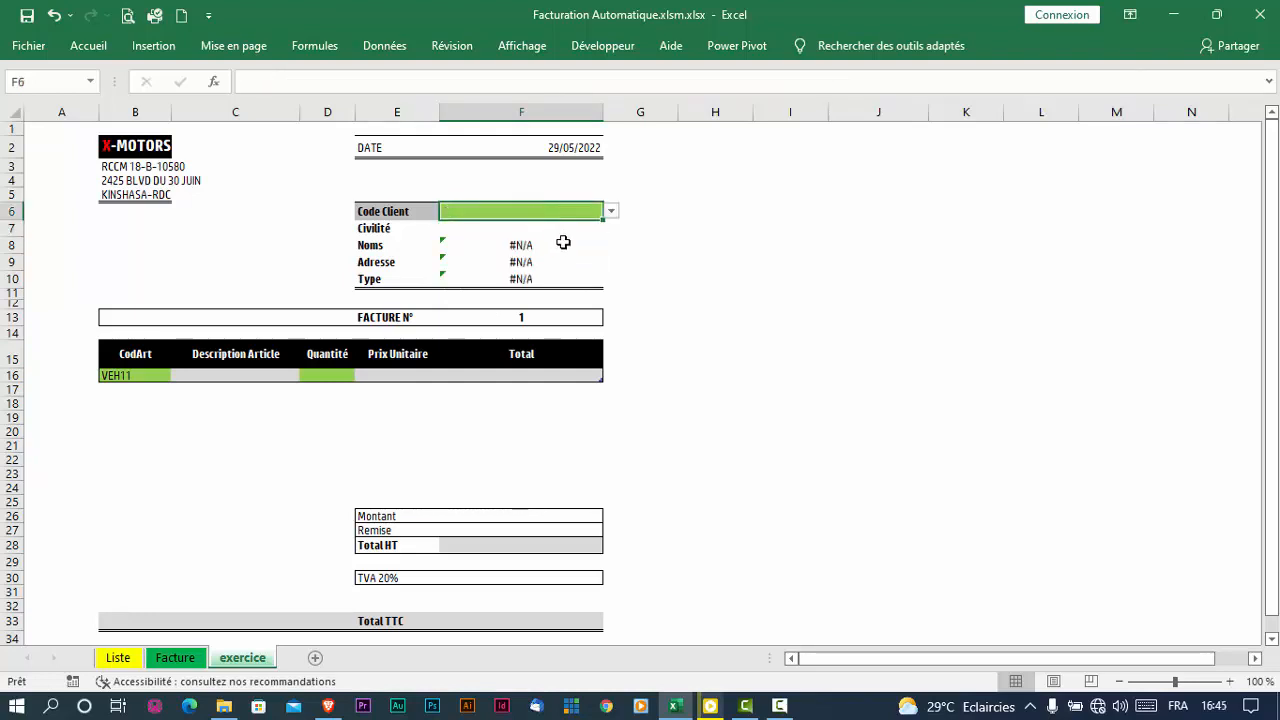
Fill the SIERREUR formula from the Civilité cell F7 down through the Type cell F10
left_click(557, 229)
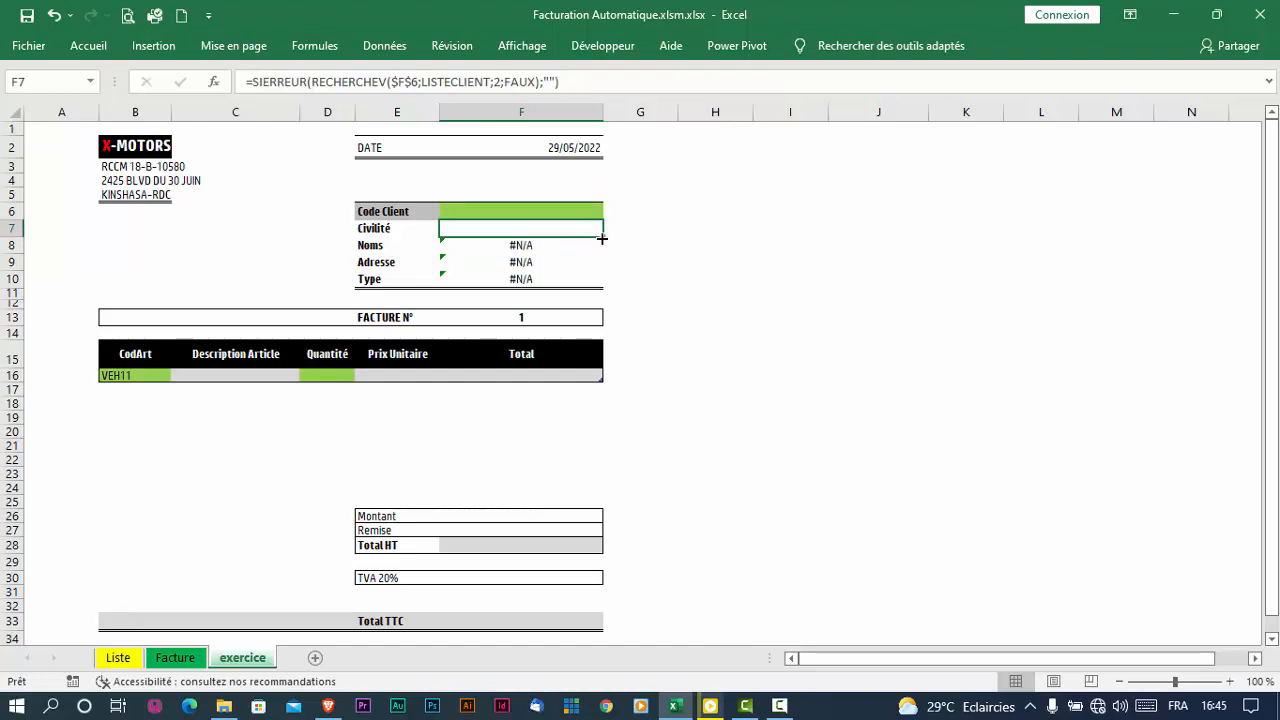
left_click(405, 82)
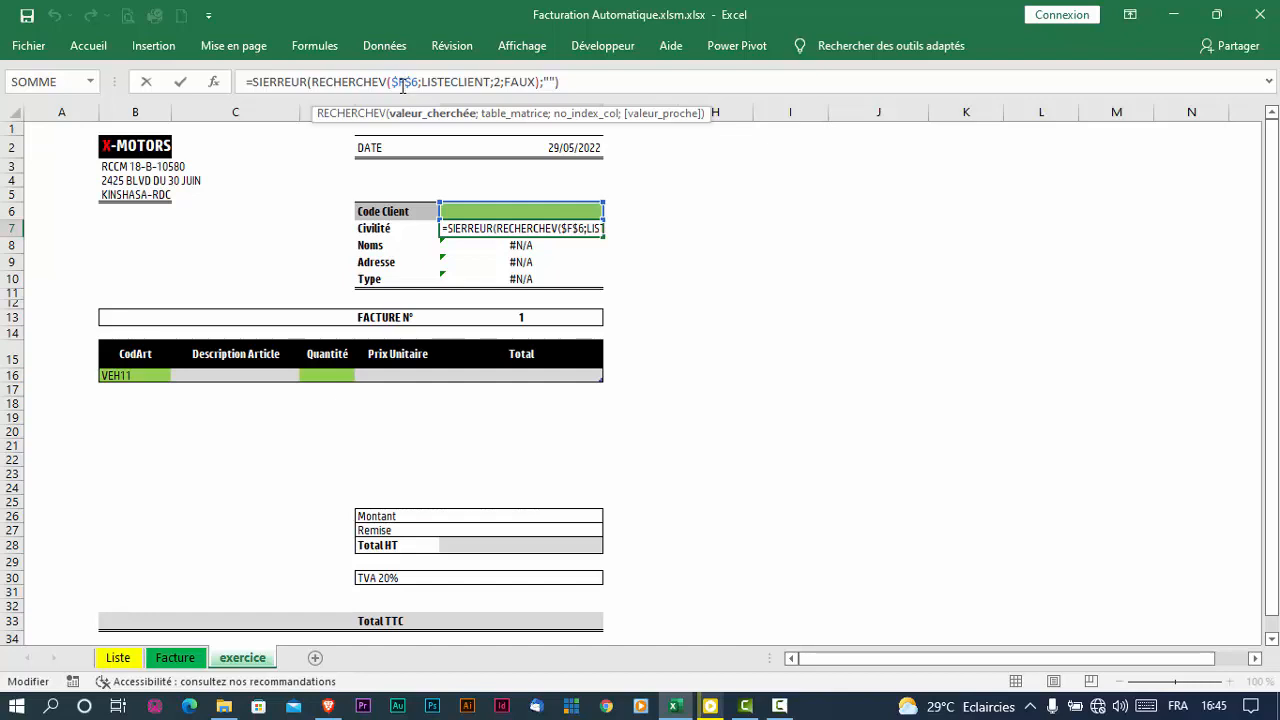
key("Return")
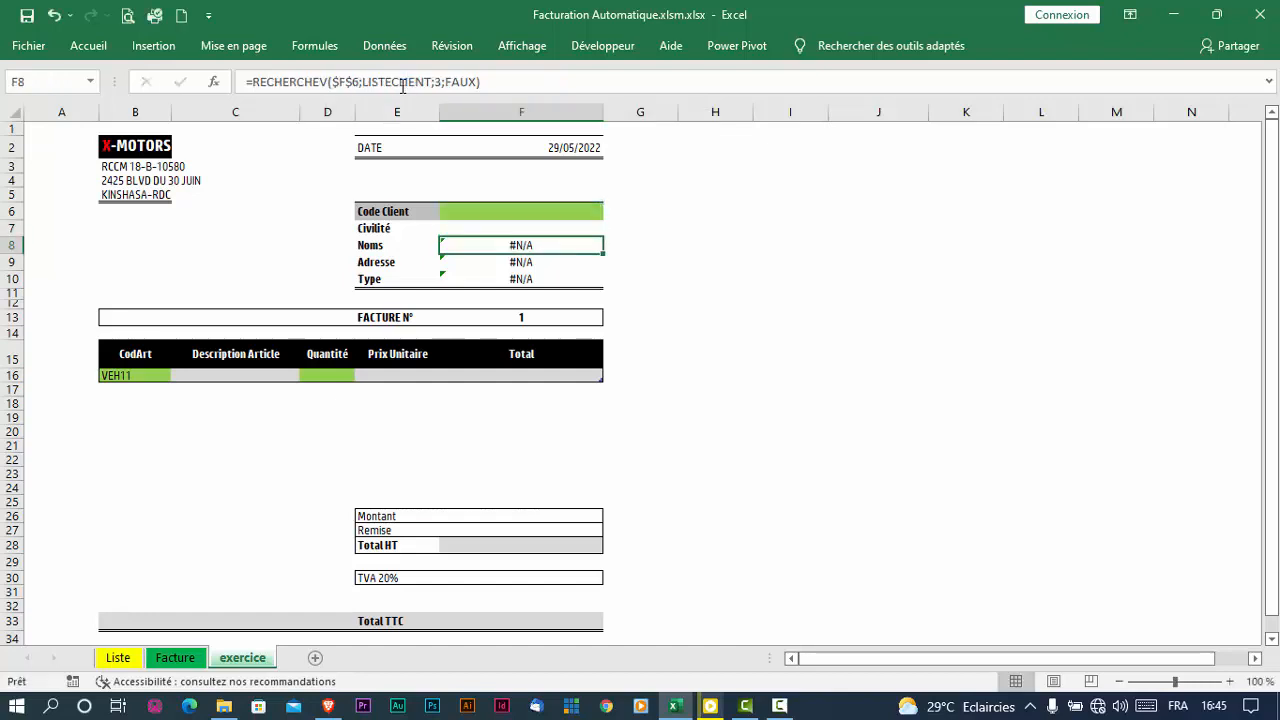
left_click(576, 227)
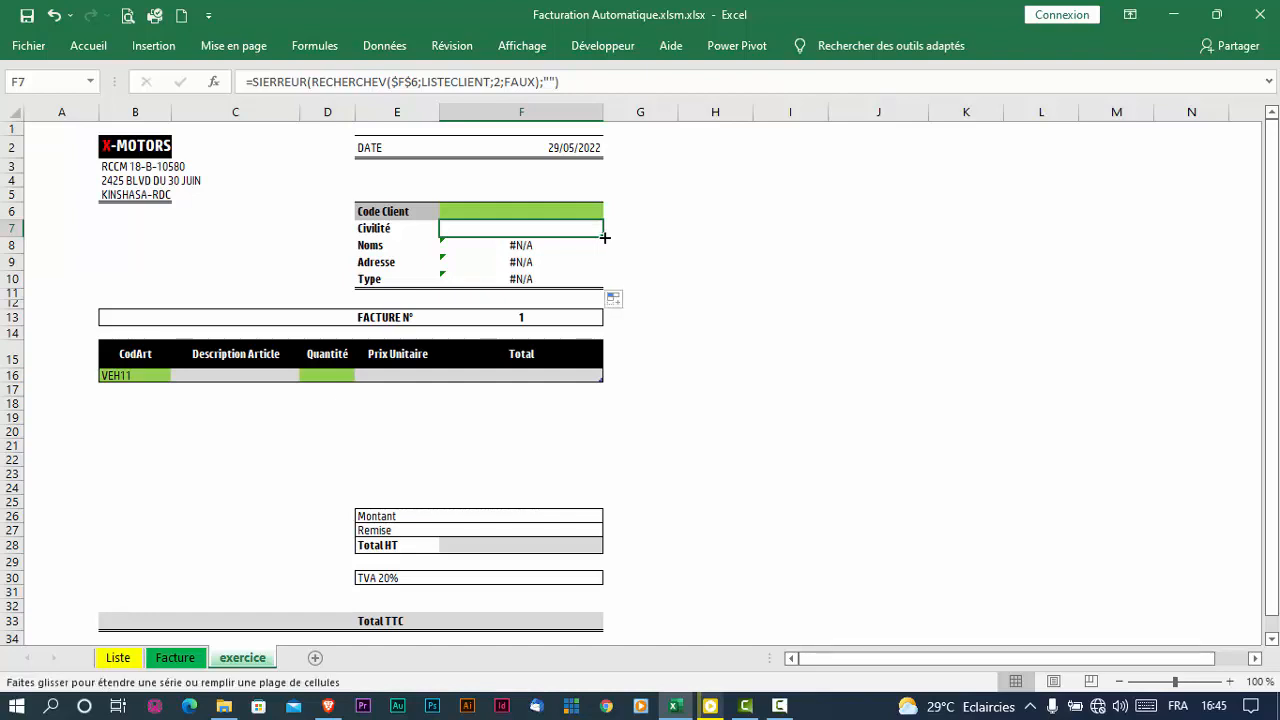
left_click_drag(604, 237, 604, 282)
Reapply the double bottom border to the Type row cells E10:F10
left_click(428, 279)
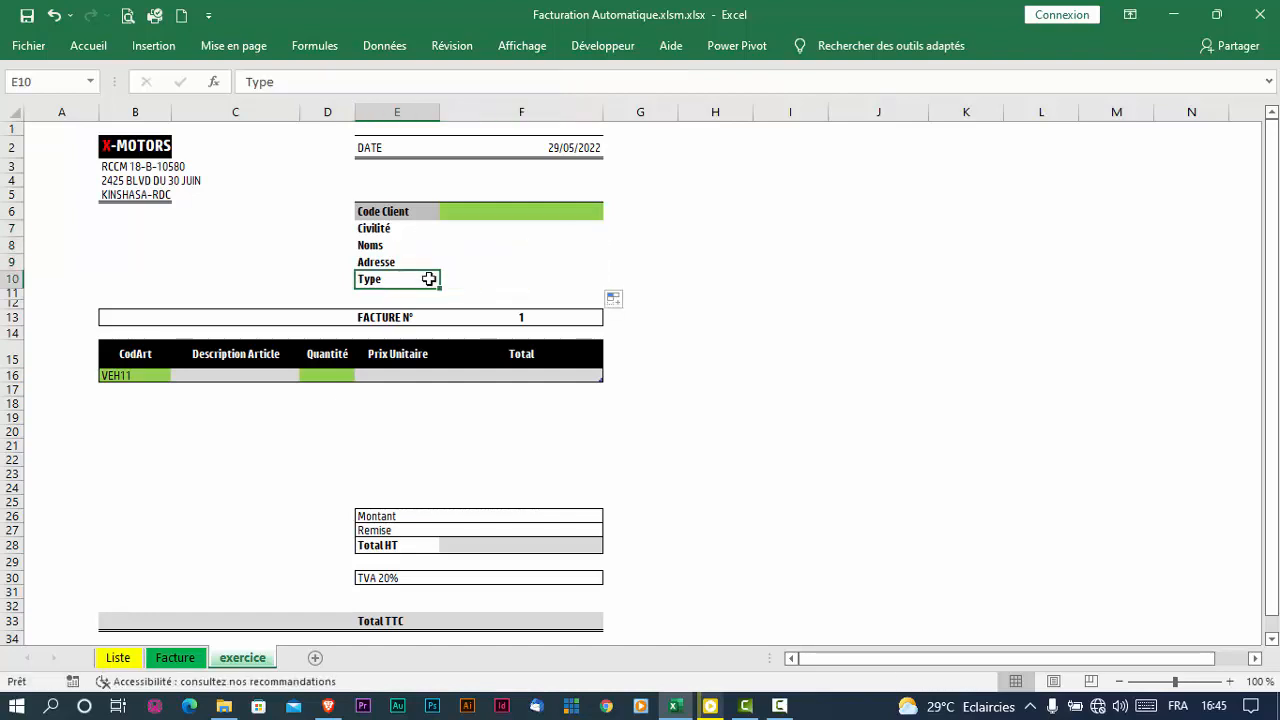
left_click(580, 276, "shift")
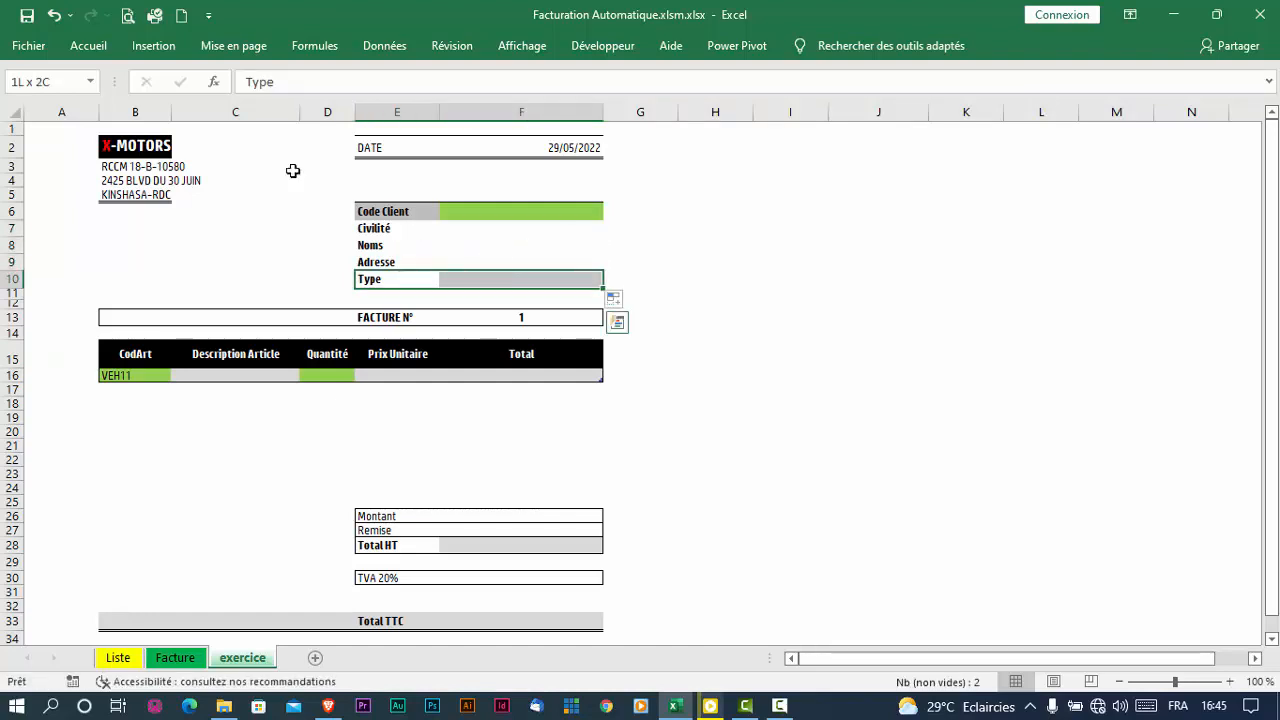
left_click(96, 47)
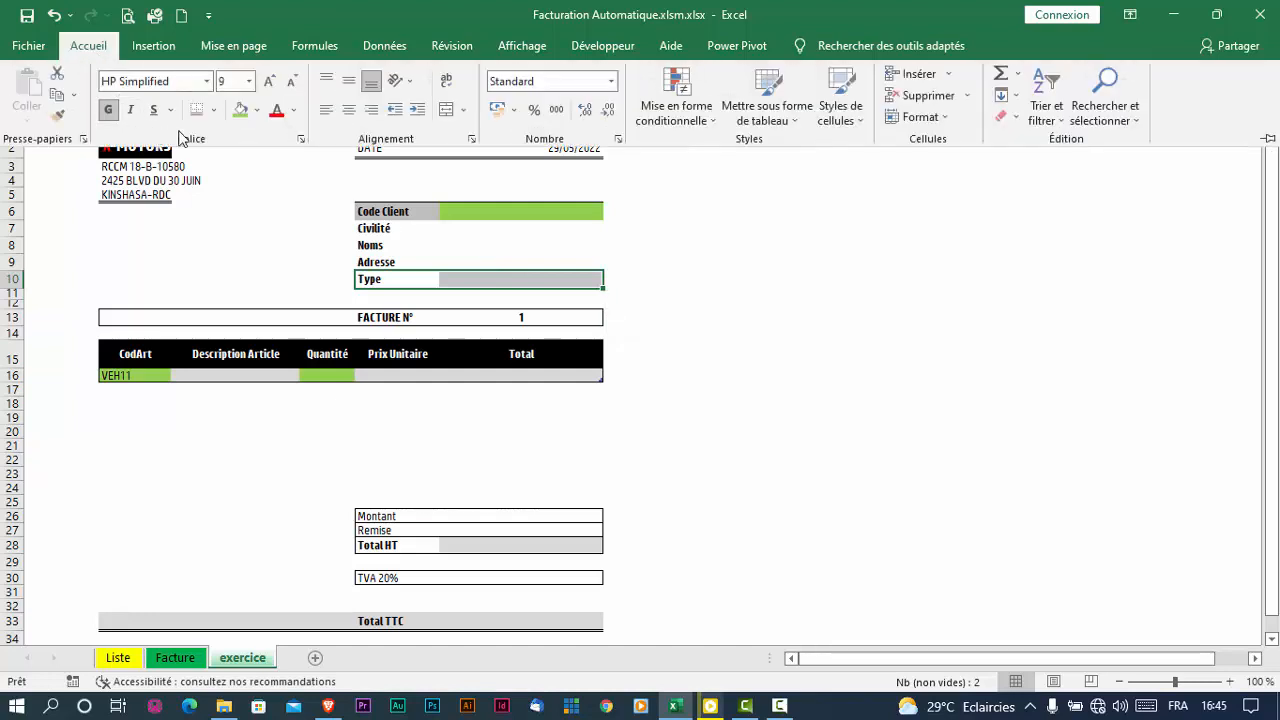
left_click(523, 251)
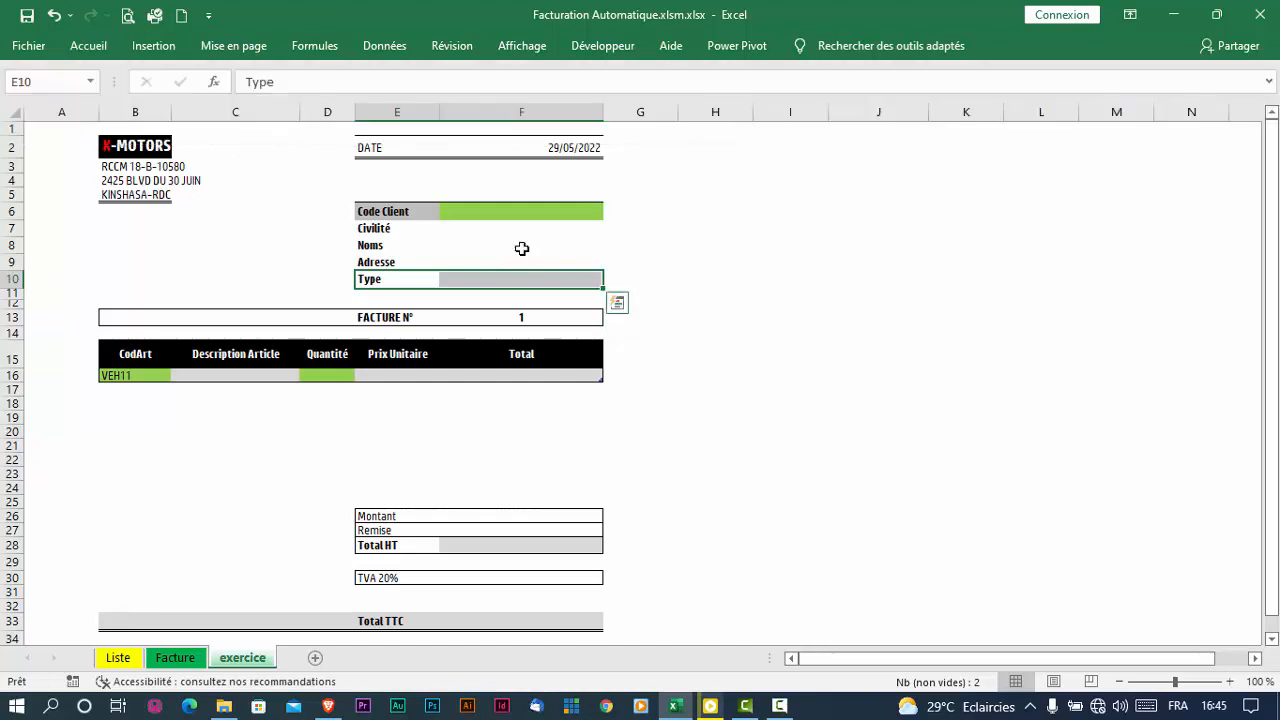
left_click(523, 251)
Choose client code C5 in F6 and check the results of the copied lookup formulas
left_click(566, 212)
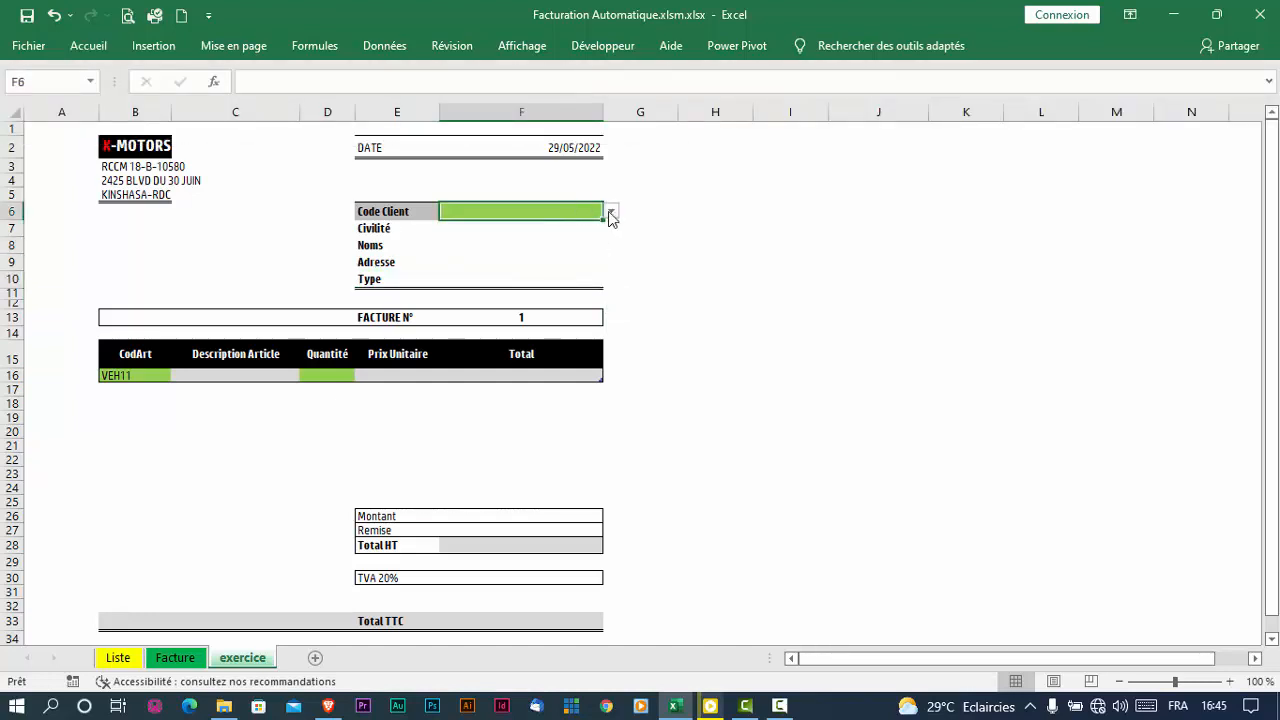
left_click(610, 212)
left_click(546, 288)
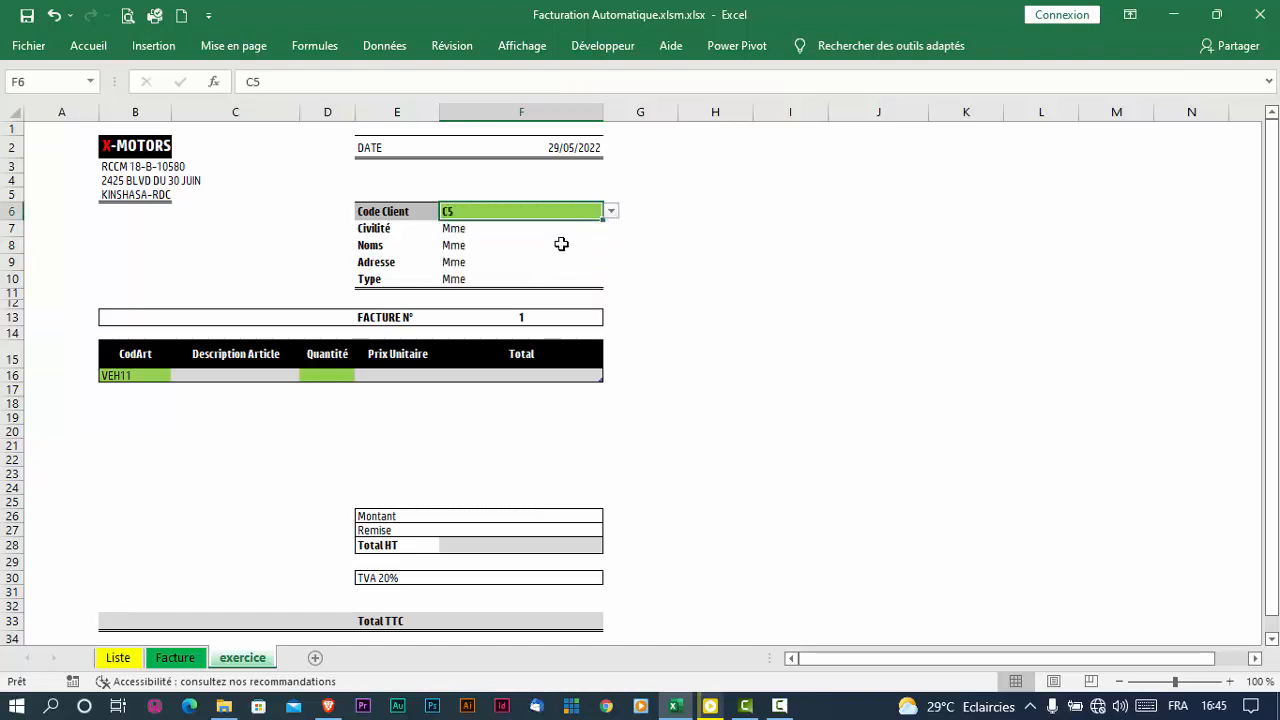
left_click(489, 230)
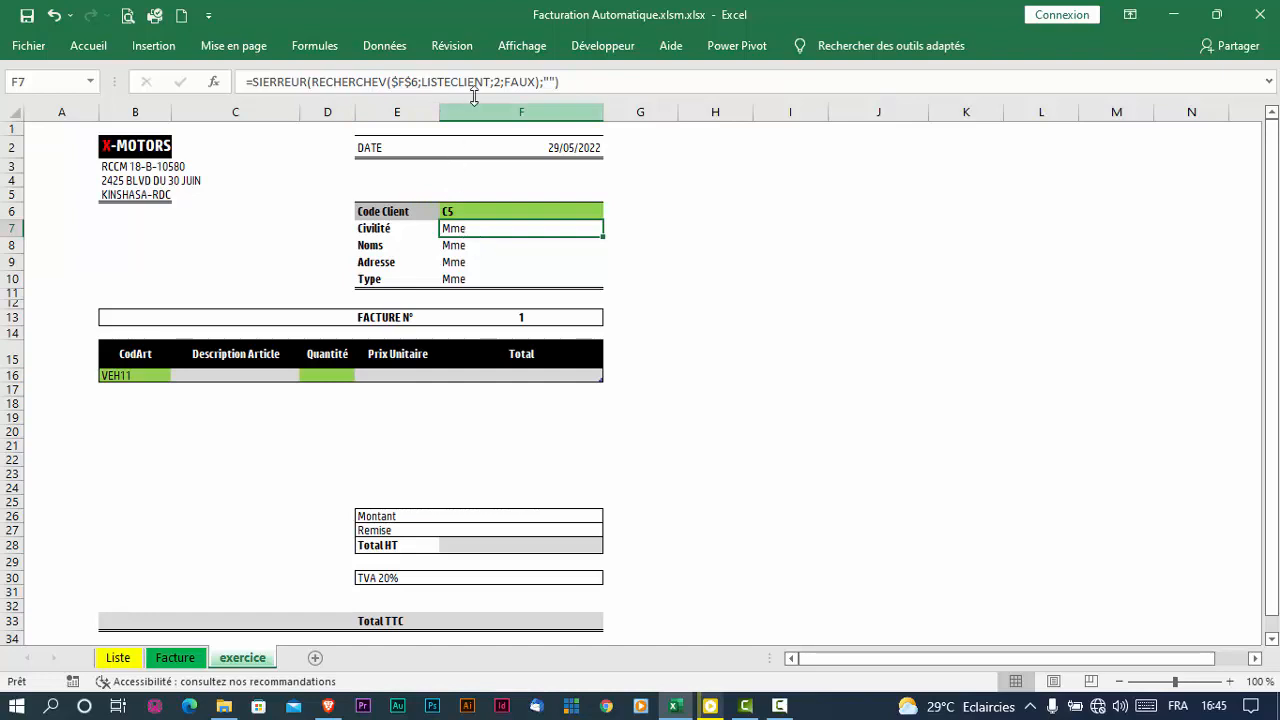
Set the RECHERCHEV column index to 3 in the error-proof Noms formula (F8)
left_click(472, 245)
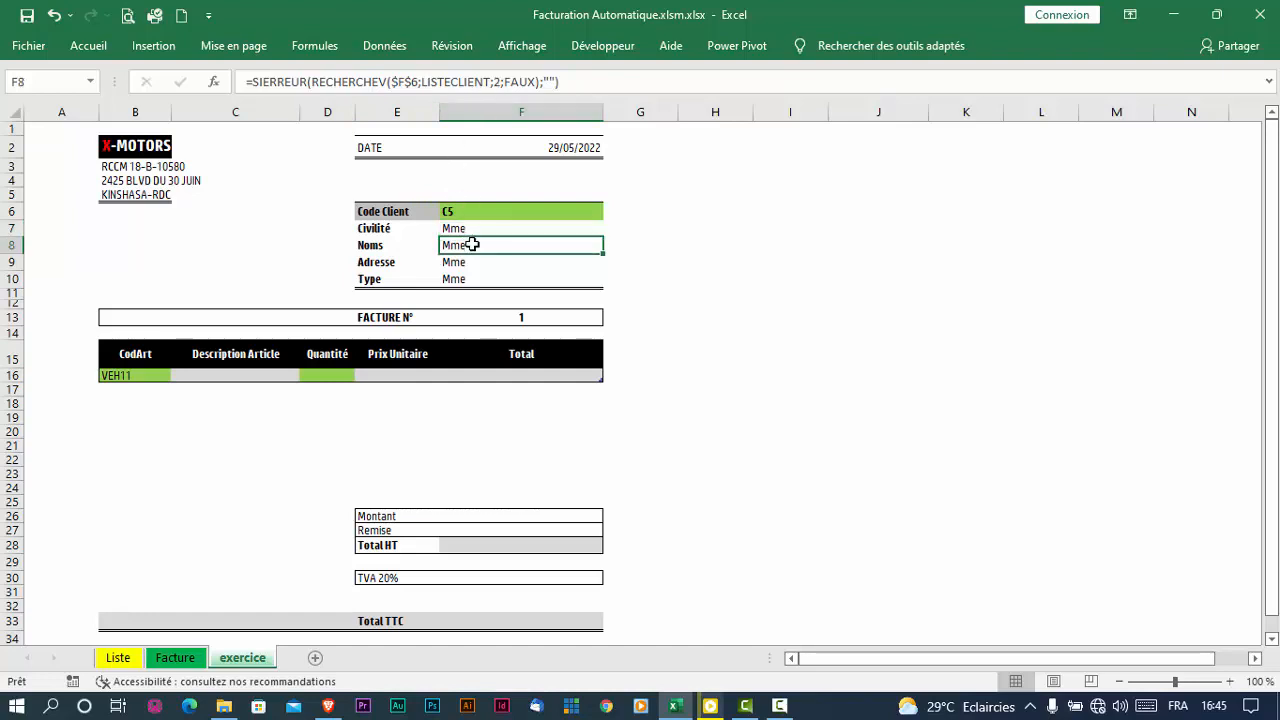
left_click(497, 81)
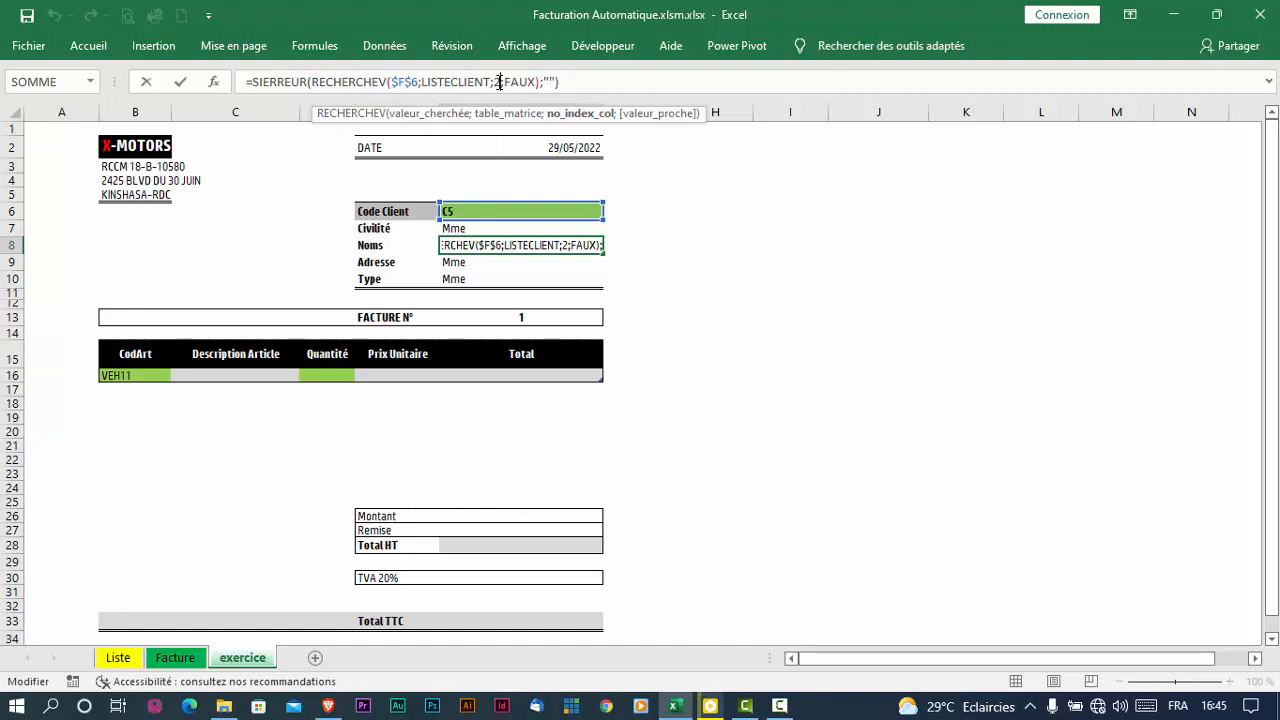
key("BackSpace")
type("2")
key("Return")
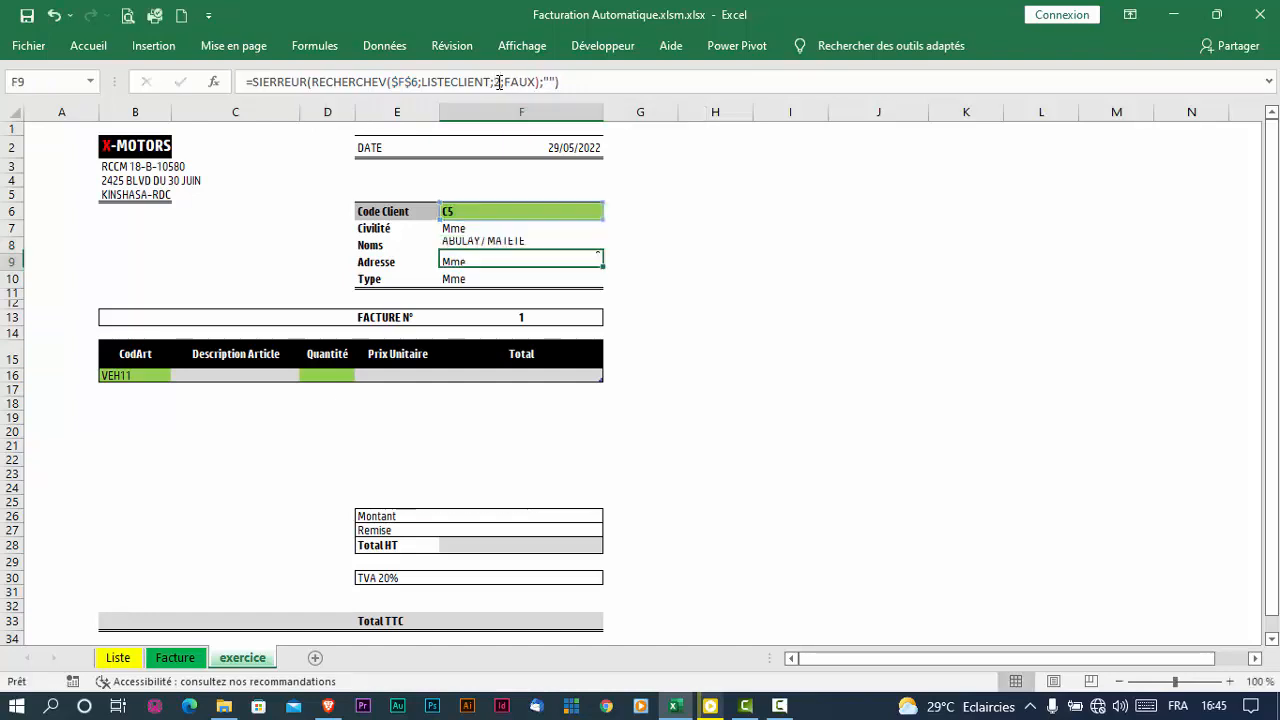
Set the RECHERCHEV column index to 4 in the SIERREUR formula of Adresse (F9) and to 5 in that of Type (F10)
left_click(499, 82)
key("BackSpace")
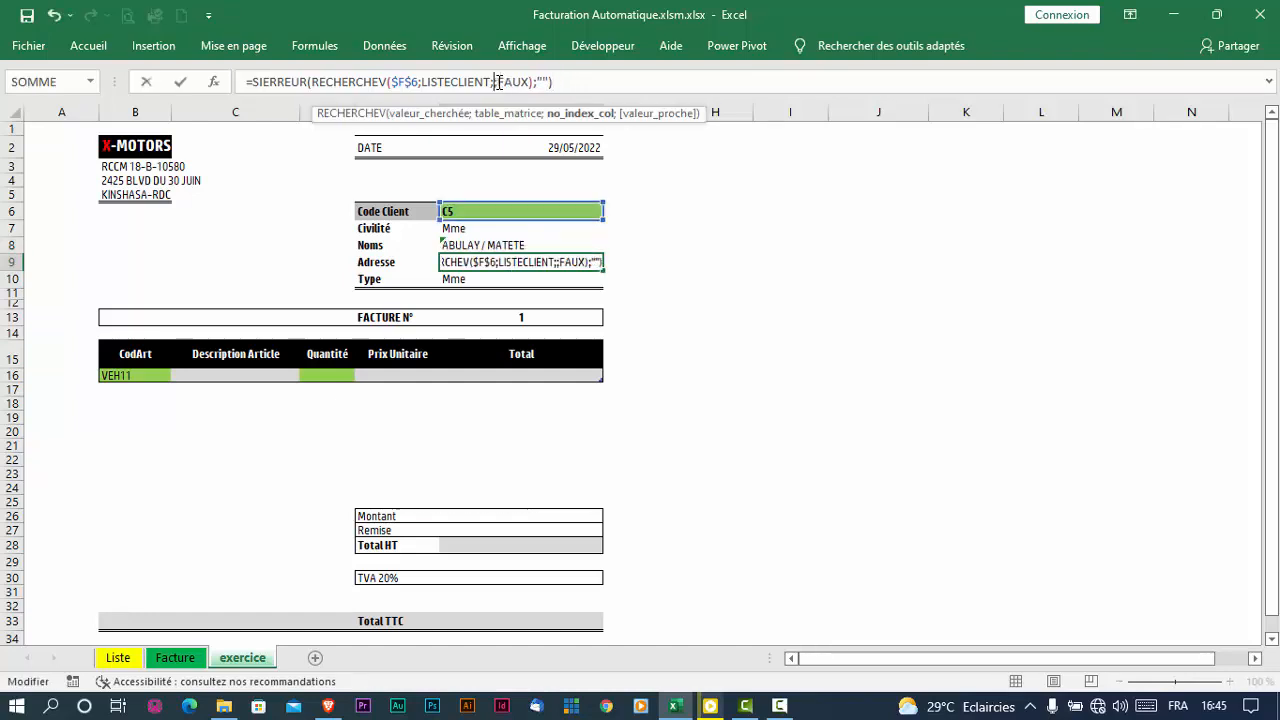
type("3")
key("Return")
left_click(499, 82)
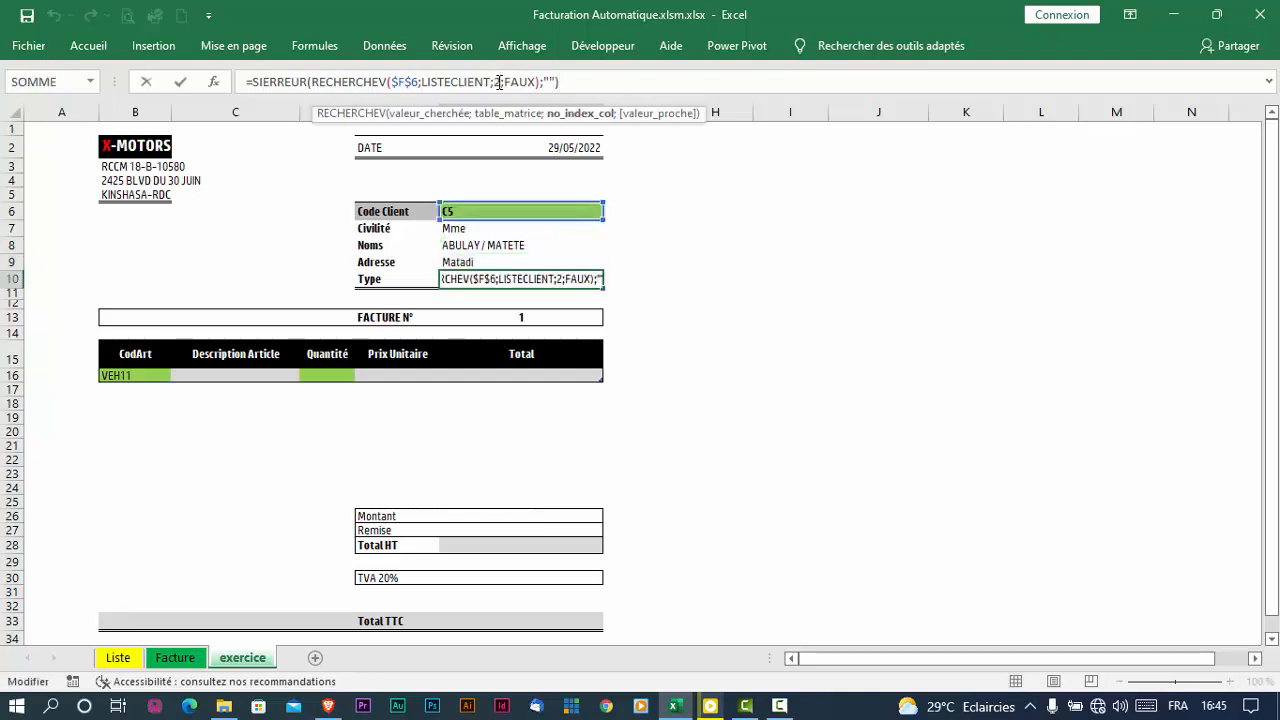
key("BackSpace")
type("4")
key("Return")
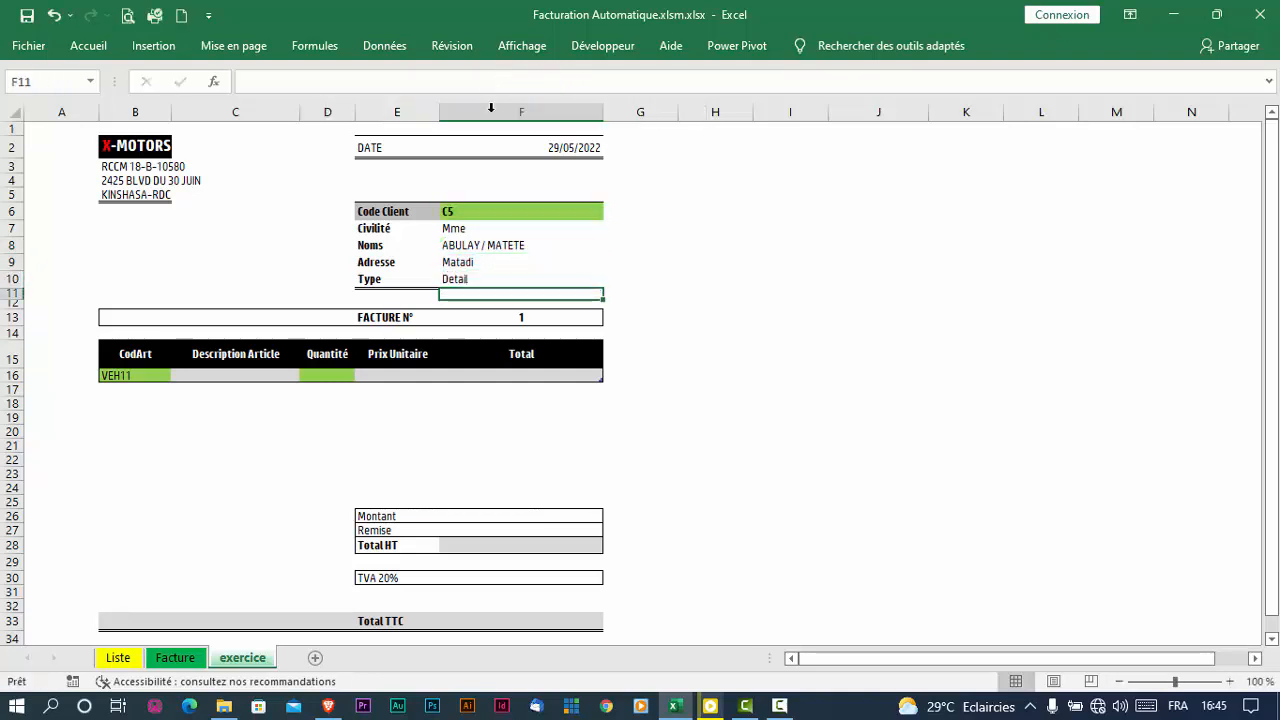
Test the client lookups with codes C9, C14 and C20 in F6, and clear the code again
left_click(587, 211)
left_click(611, 212)
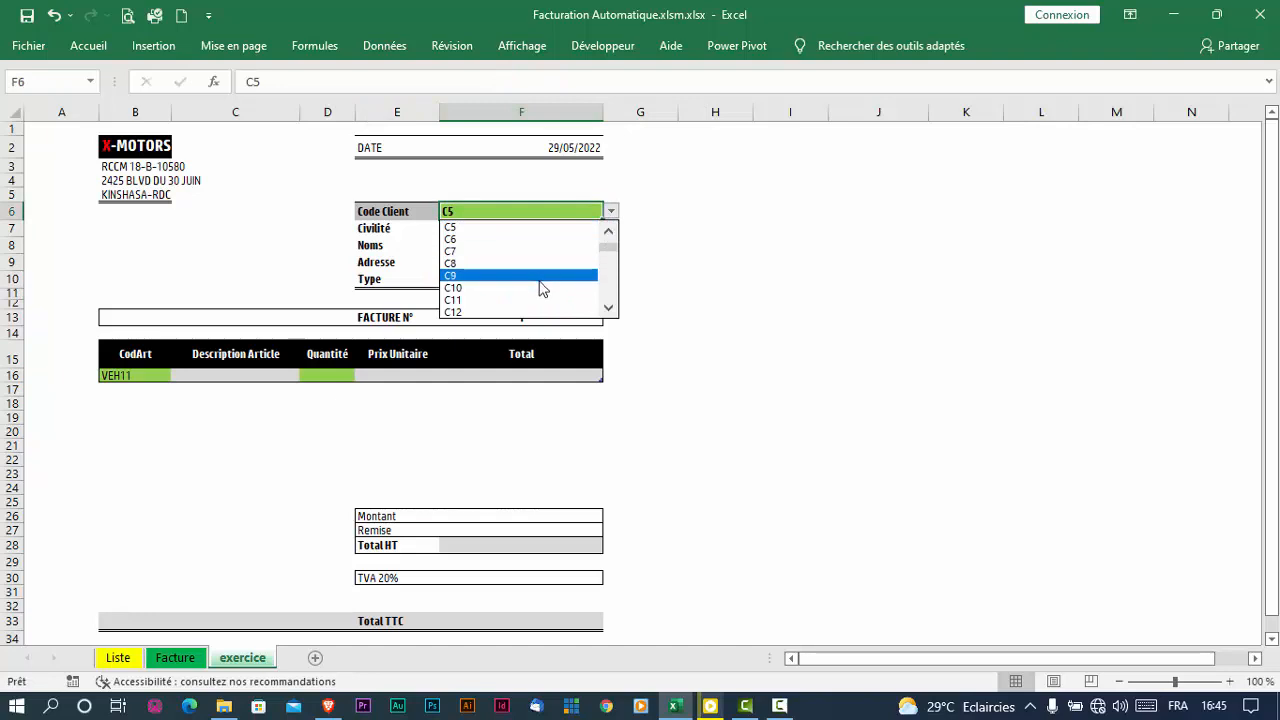
left_click(541, 276)
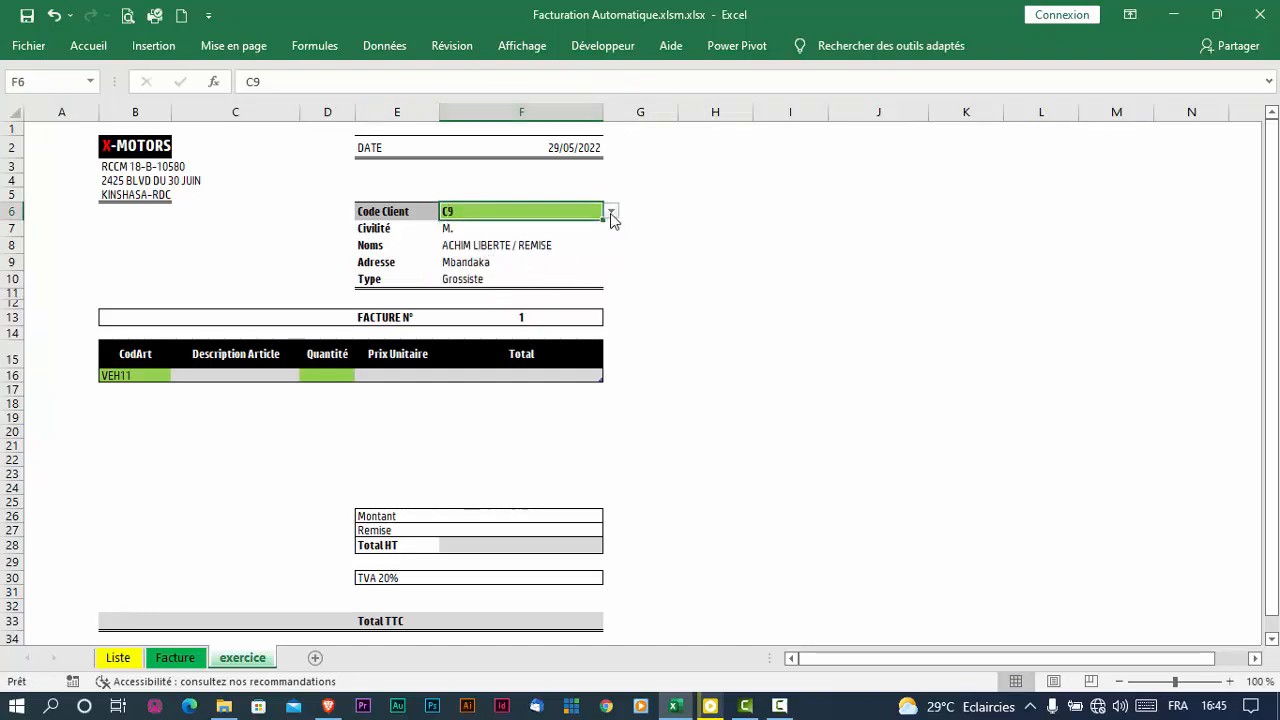
left_click(611, 212)
left_click(557, 287)
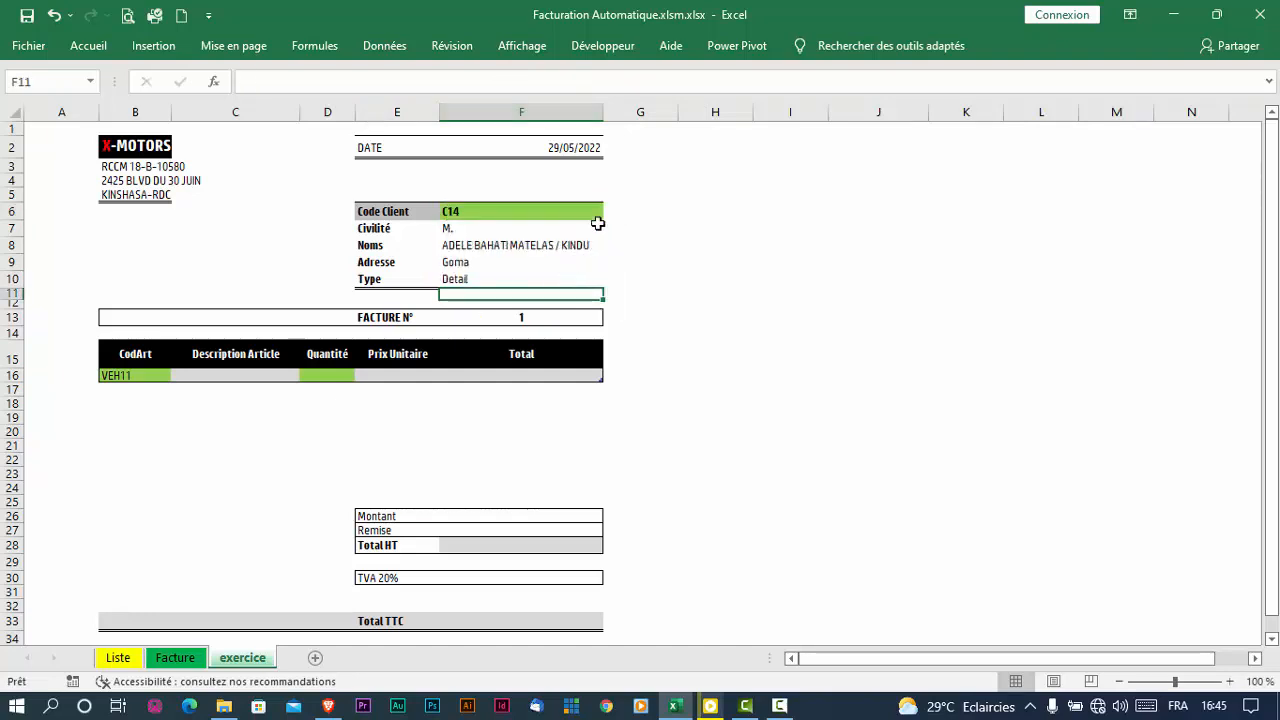
left_click(588, 211)
left_click(611, 212)
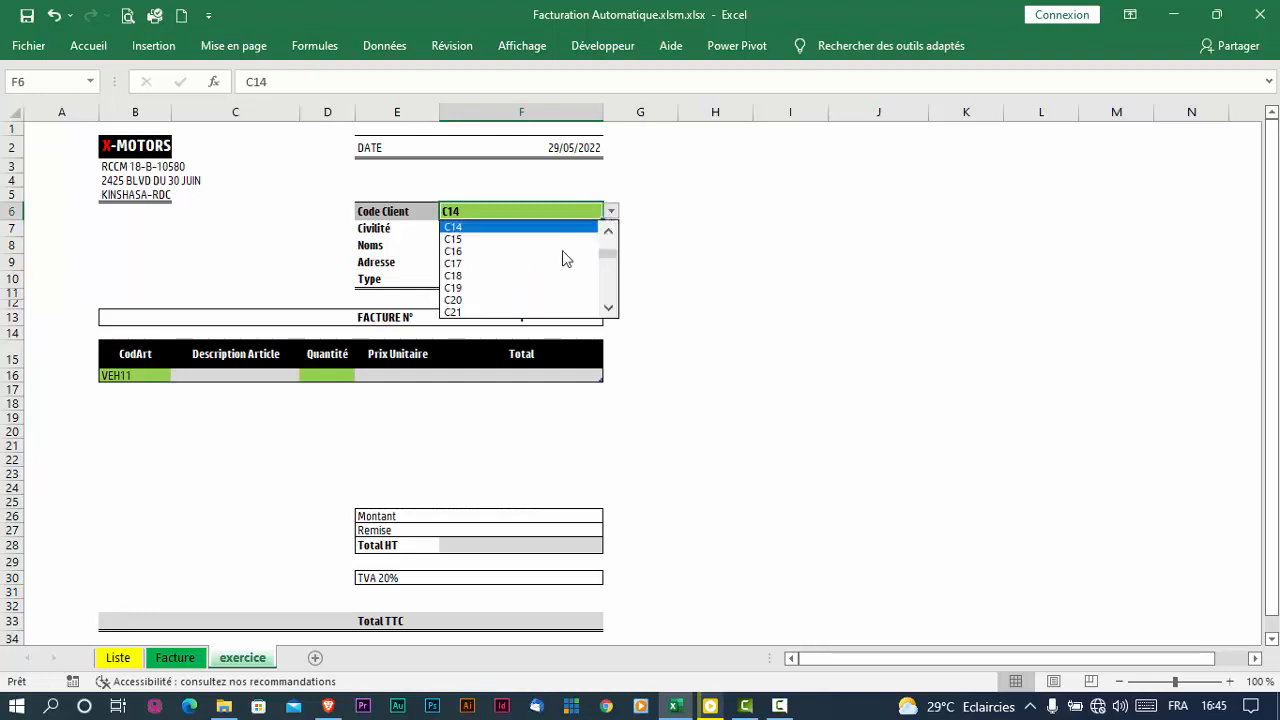
left_click(532, 298)
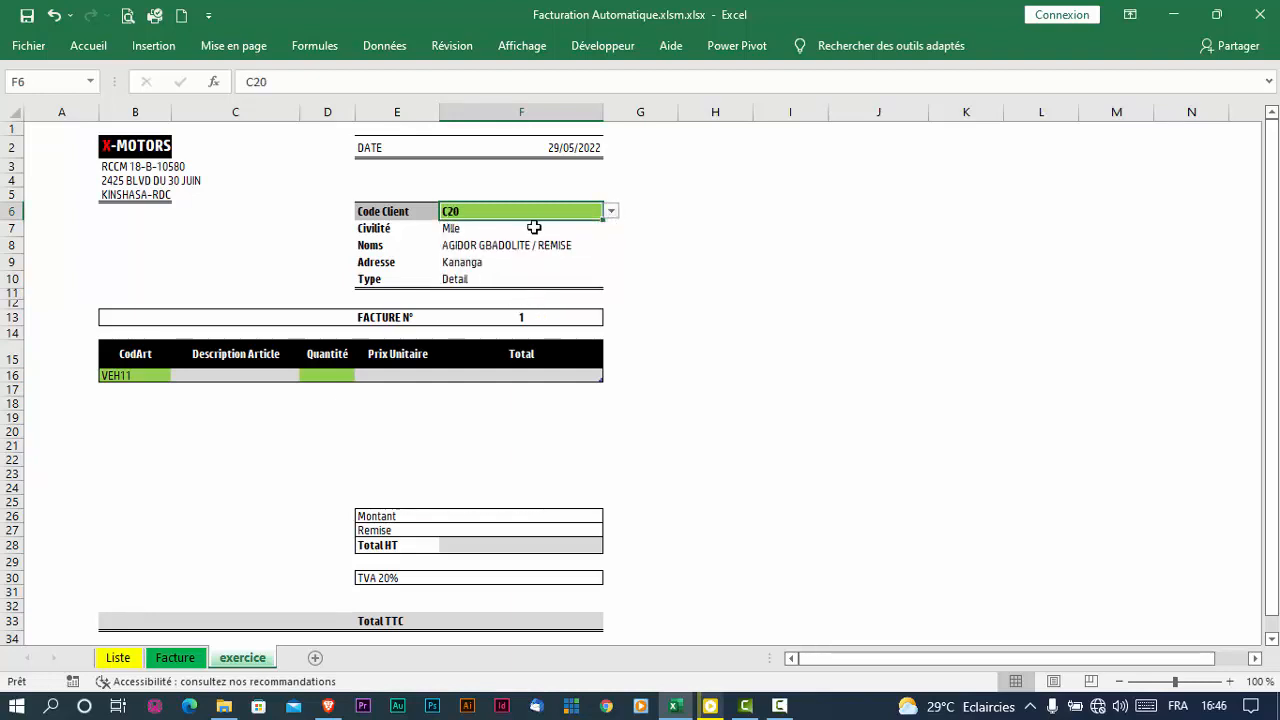
key("Delete")
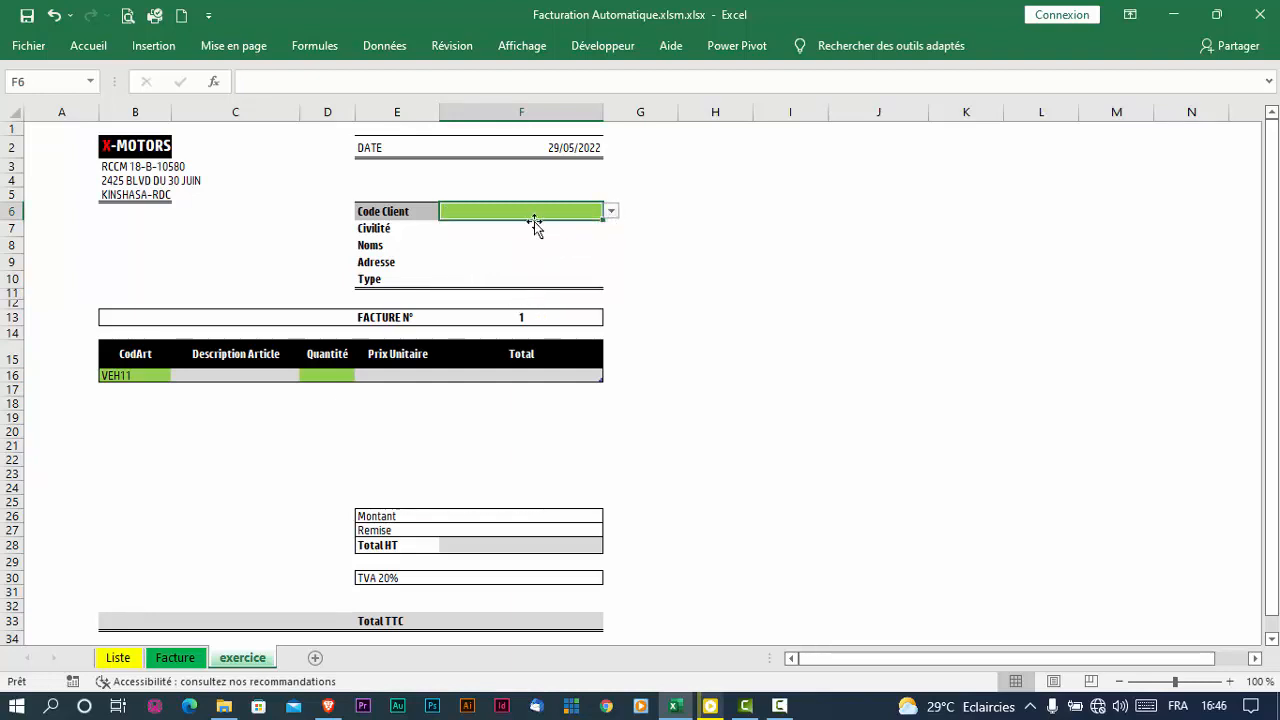
Choose client code C6 in F6 and article code VEH11 in the CodArt cell B16
left_click(611, 212)
left_click(499, 288)
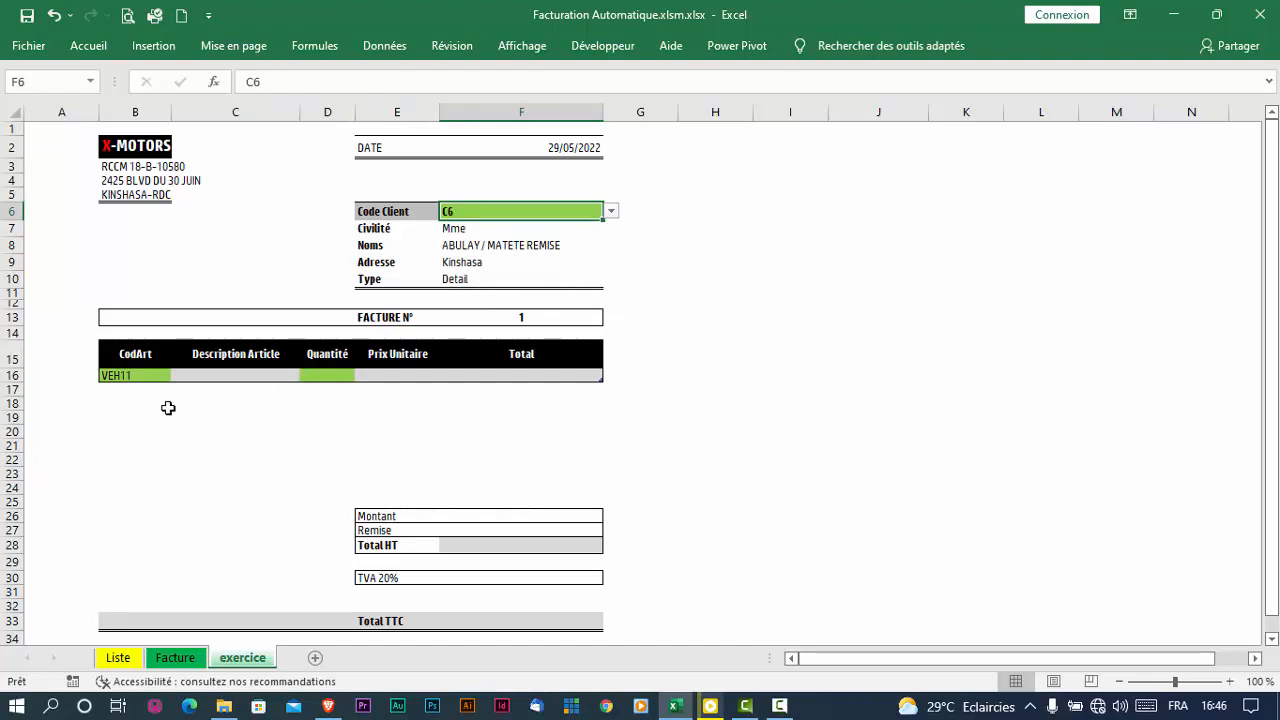
left_click(137, 375)
left_click(240, 375)
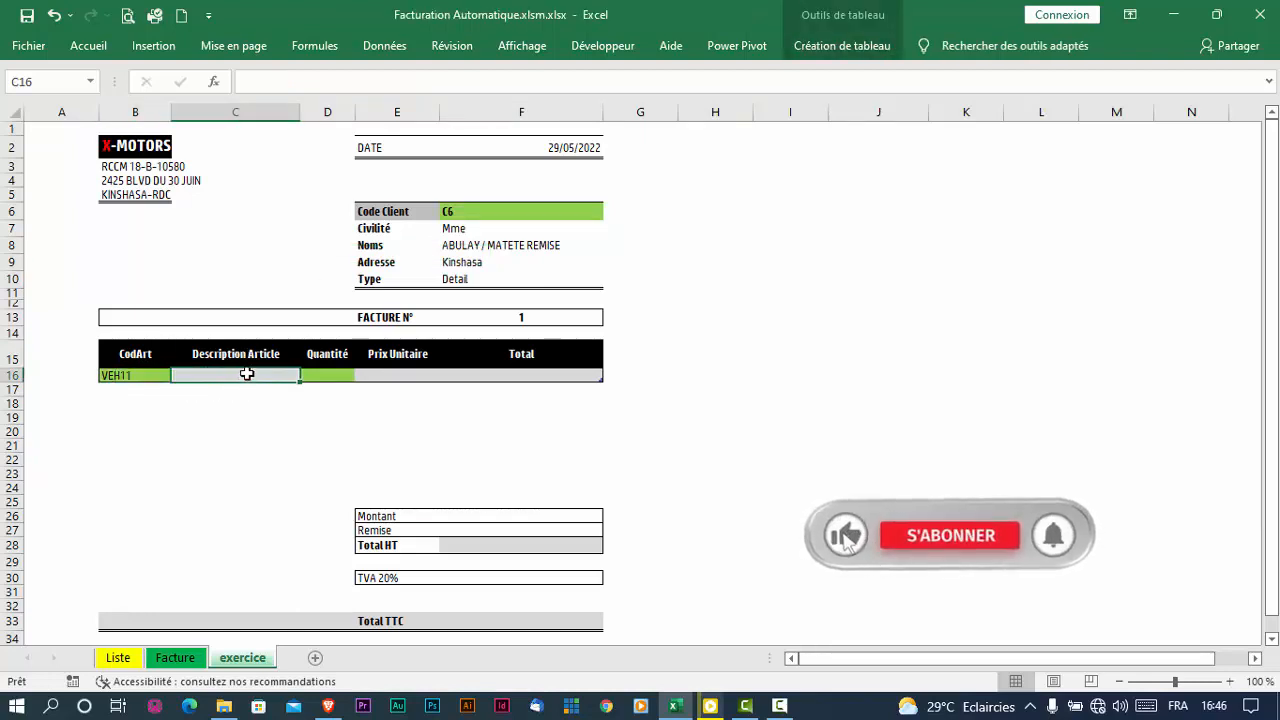
left_click(145, 375)
left_click(179, 376)
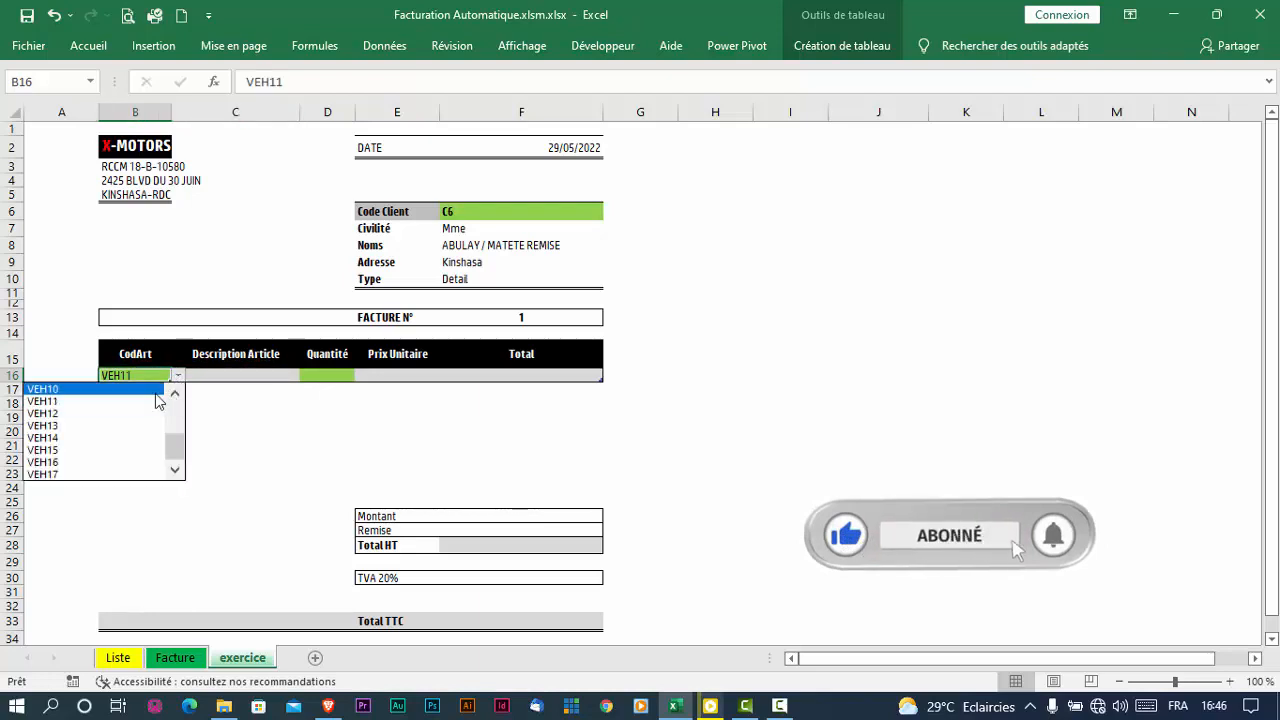
left_click(149, 400)
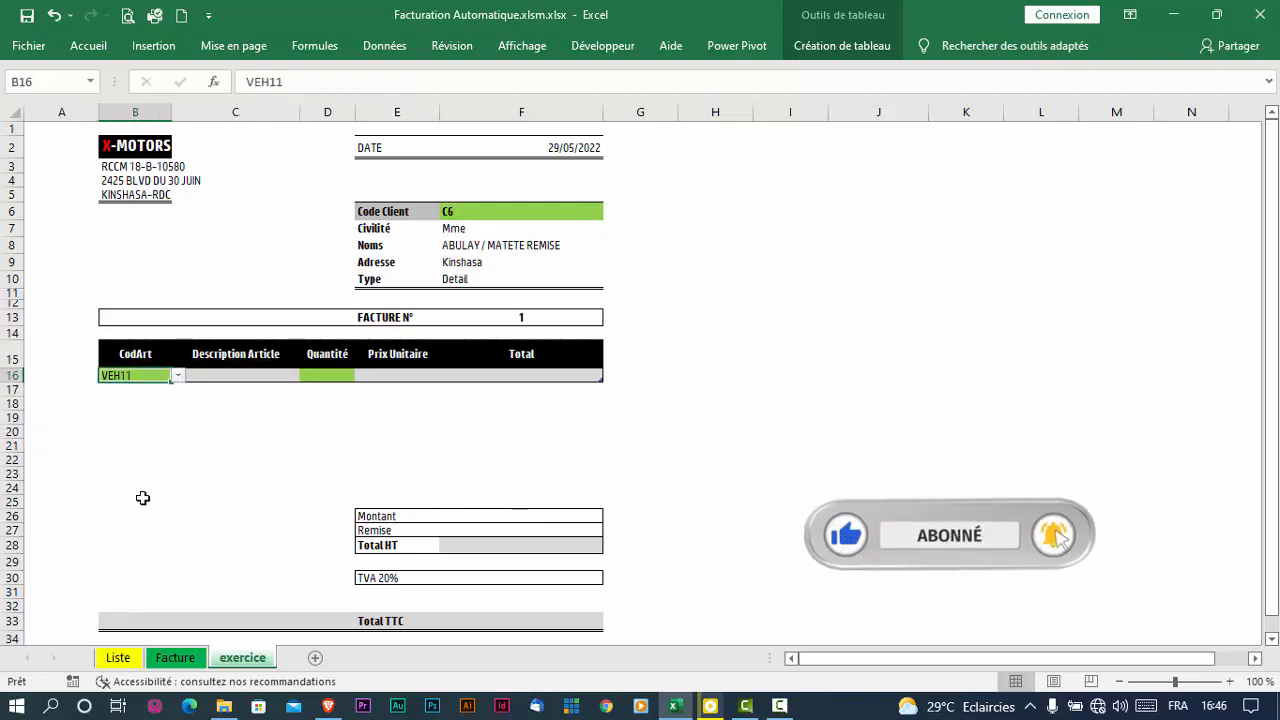
Look up the description of article VEH11 in the article table on the Liste sheet
left_click(229, 375)
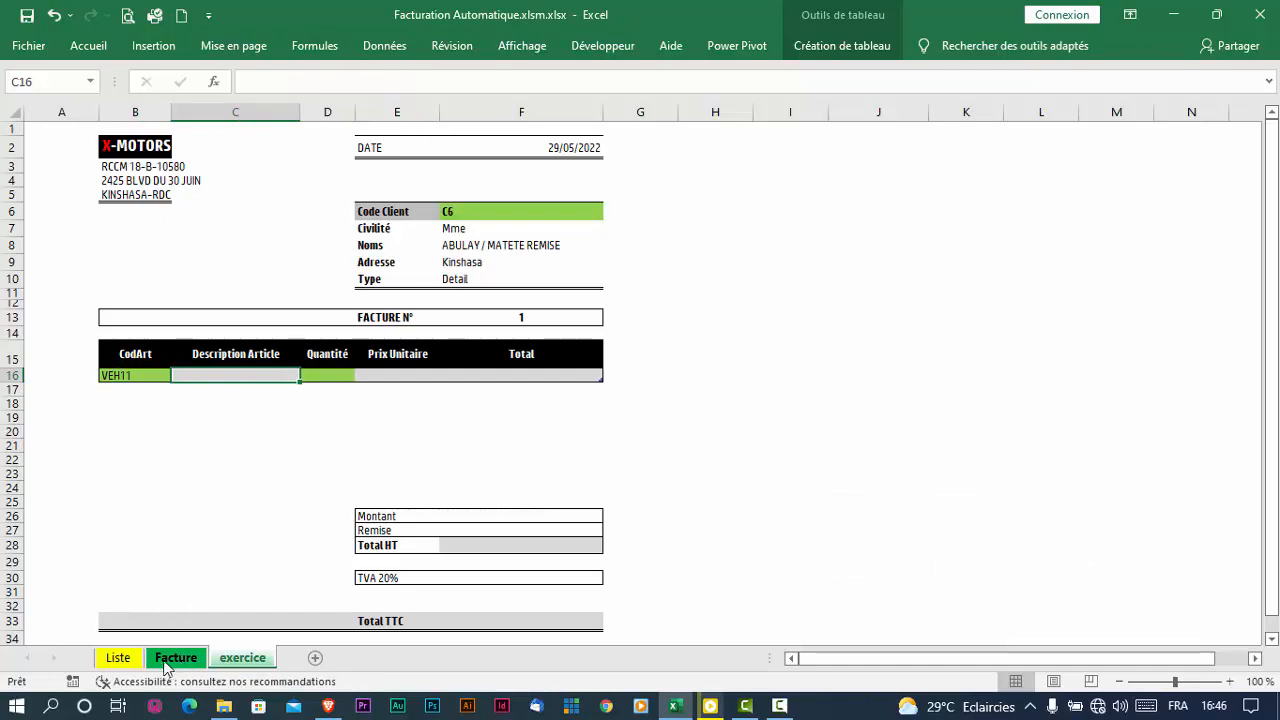
left_click(130, 660)
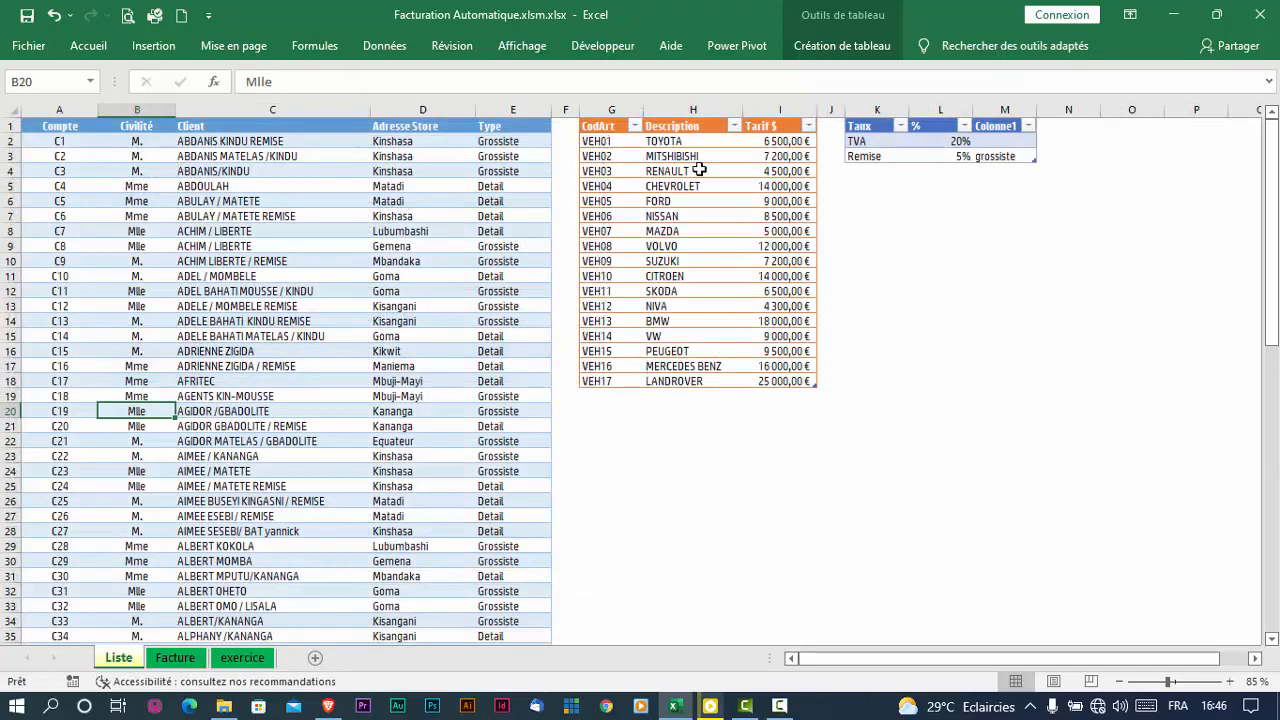
left_click(675, 291)
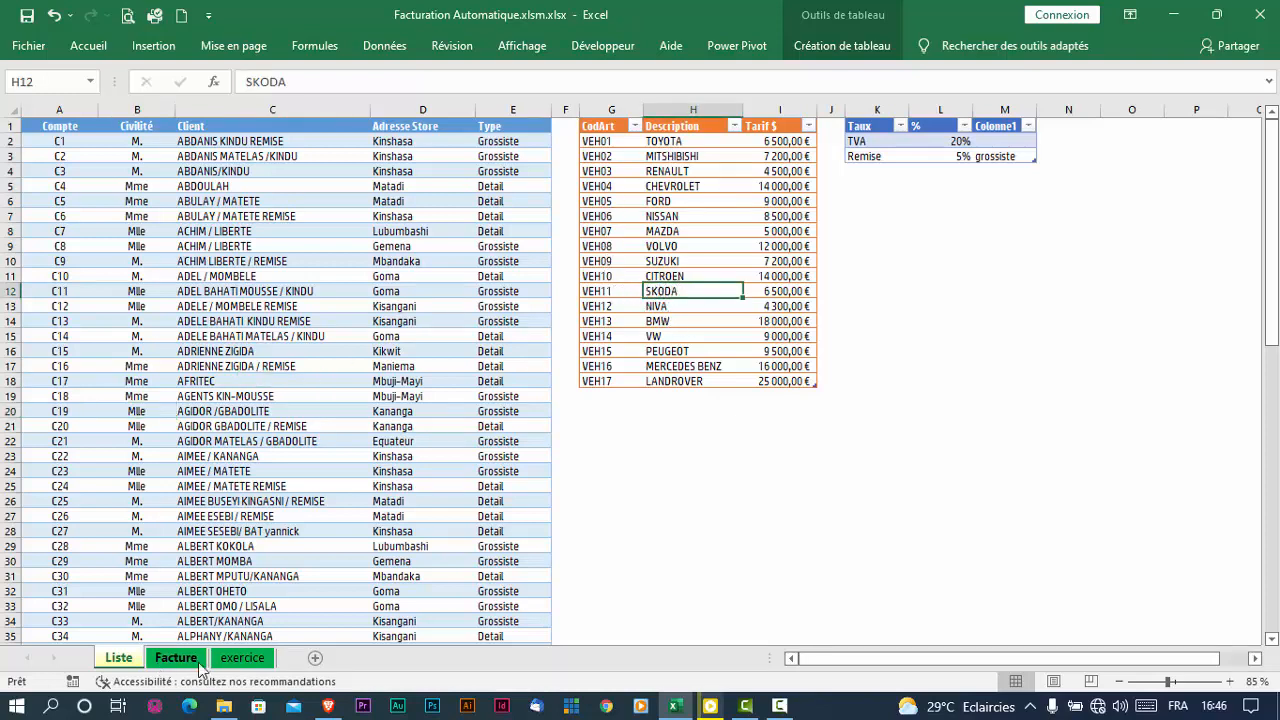
left_click(242, 657)
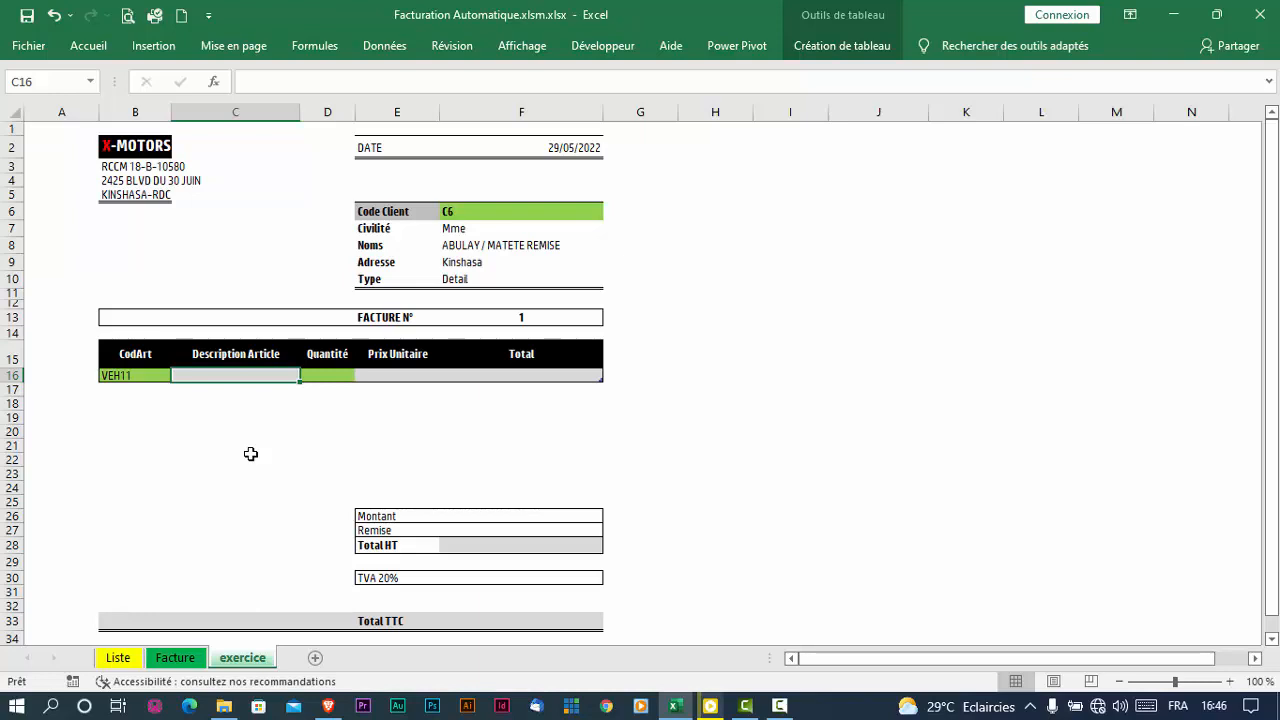
type("=")
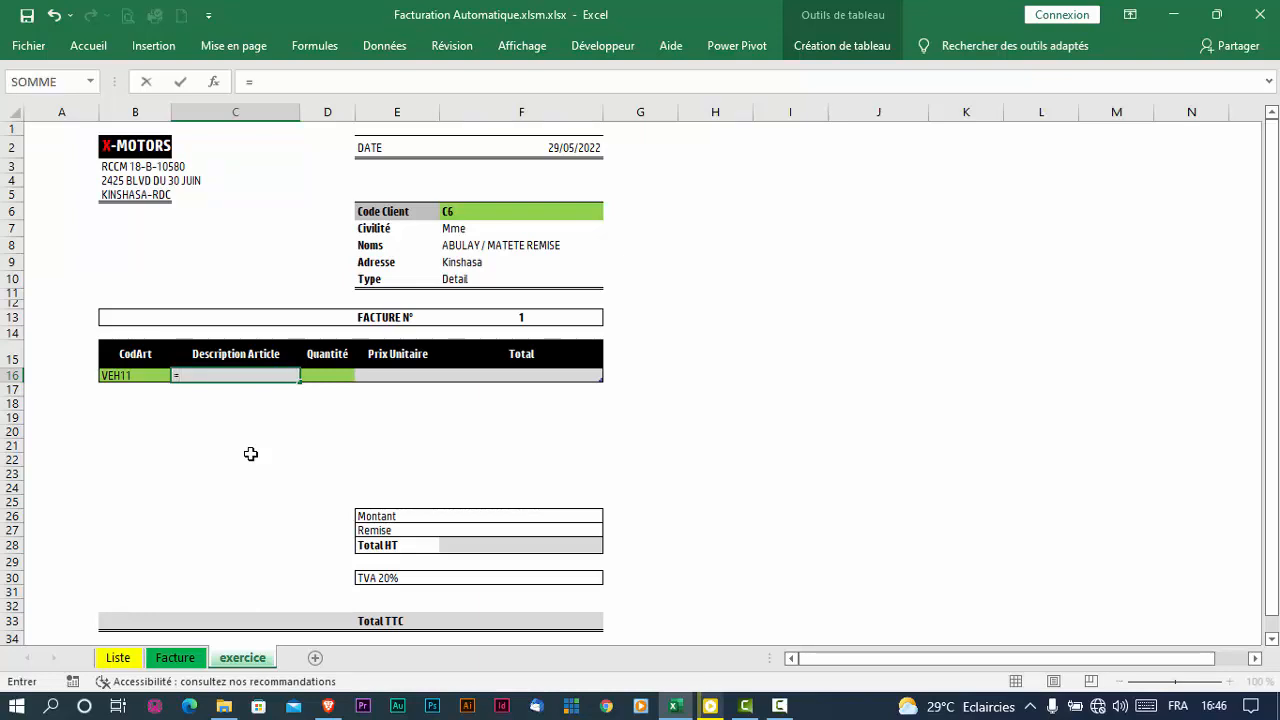
type("re")
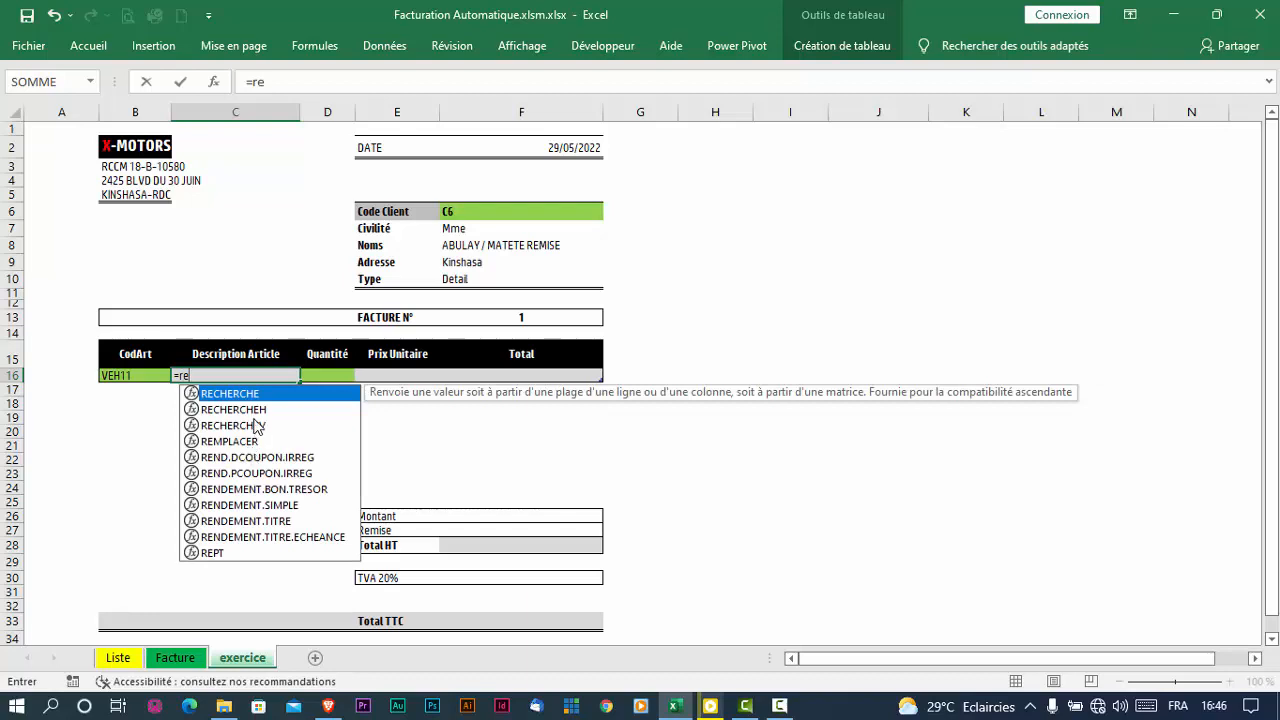
left_click(258, 426)
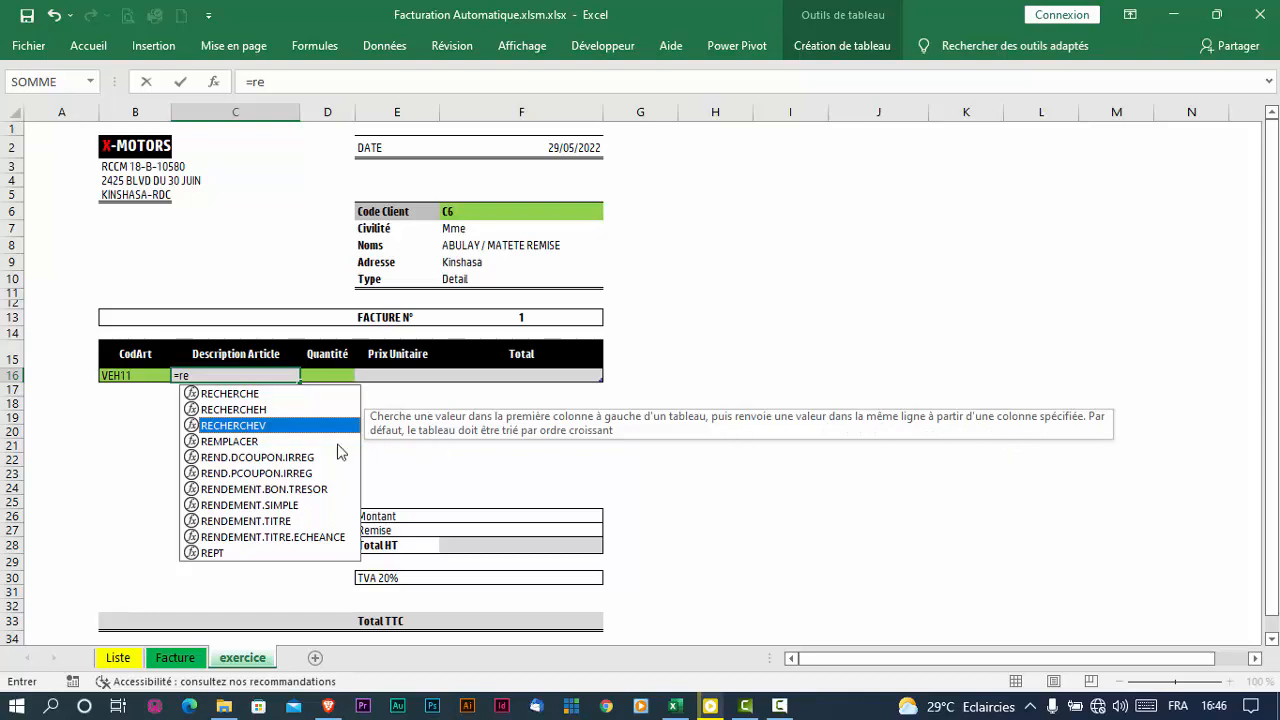
double_click(264, 426)
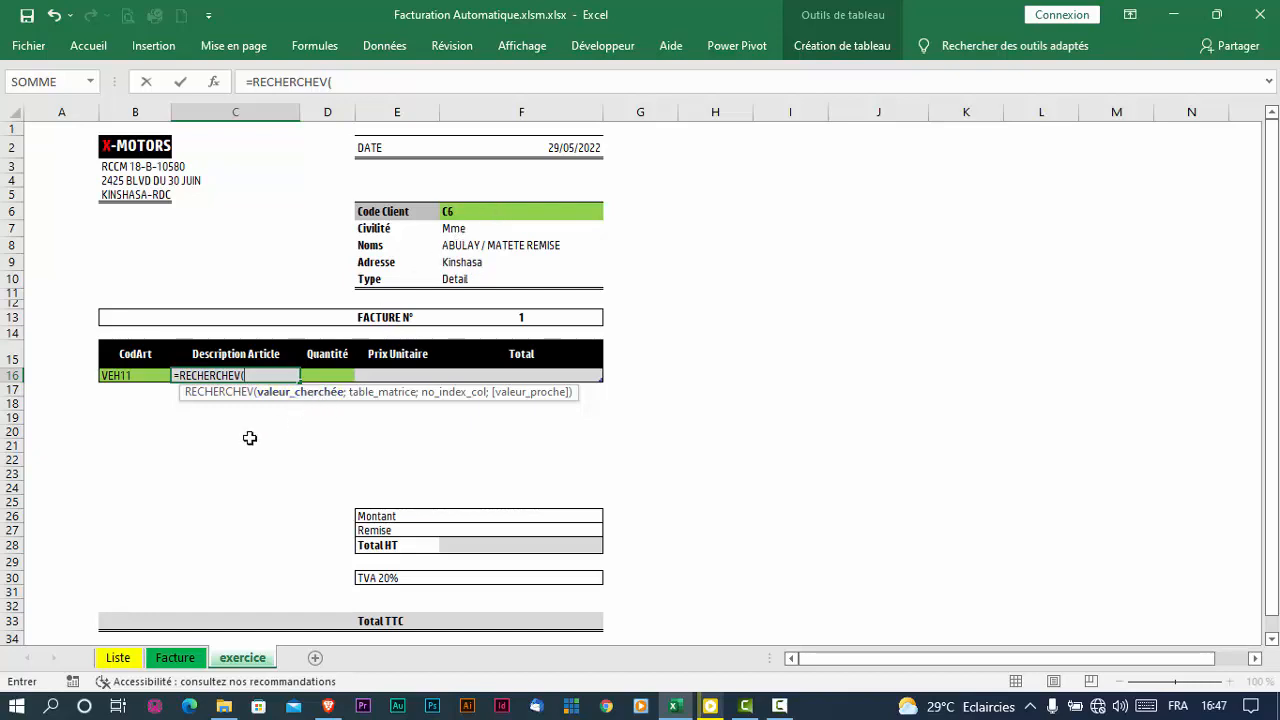
left_click(133, 375)
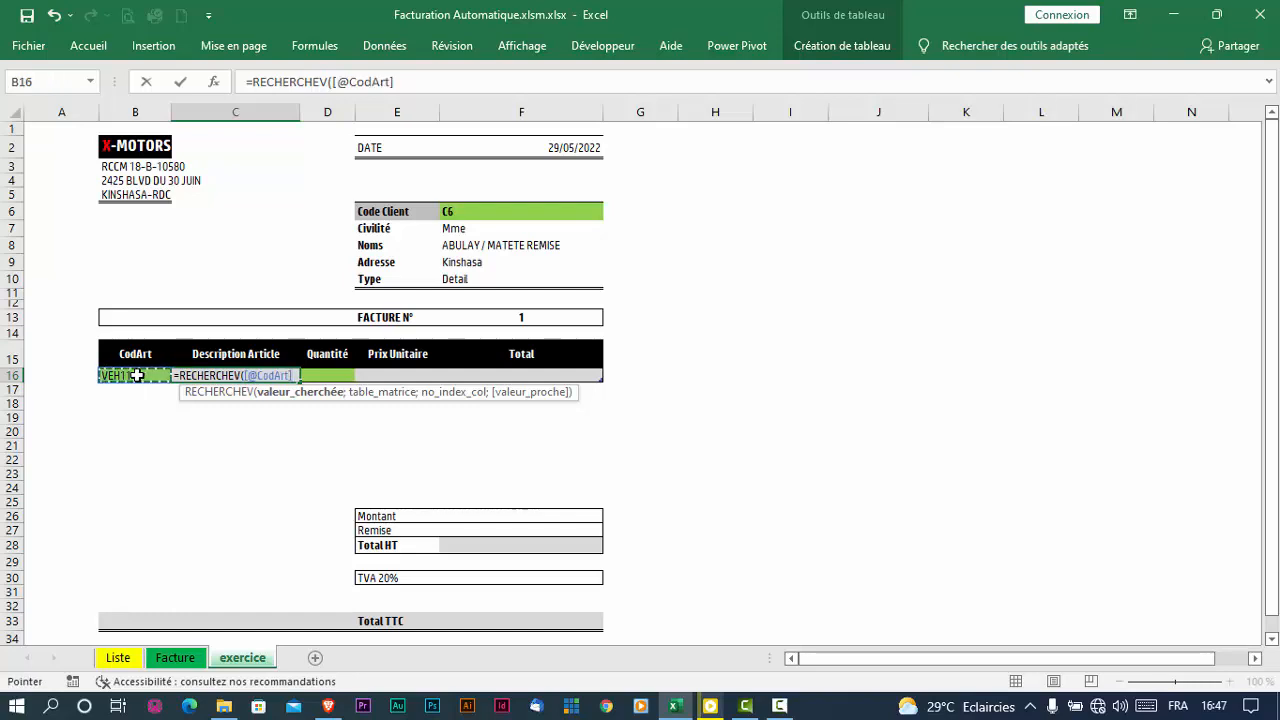
type(";")
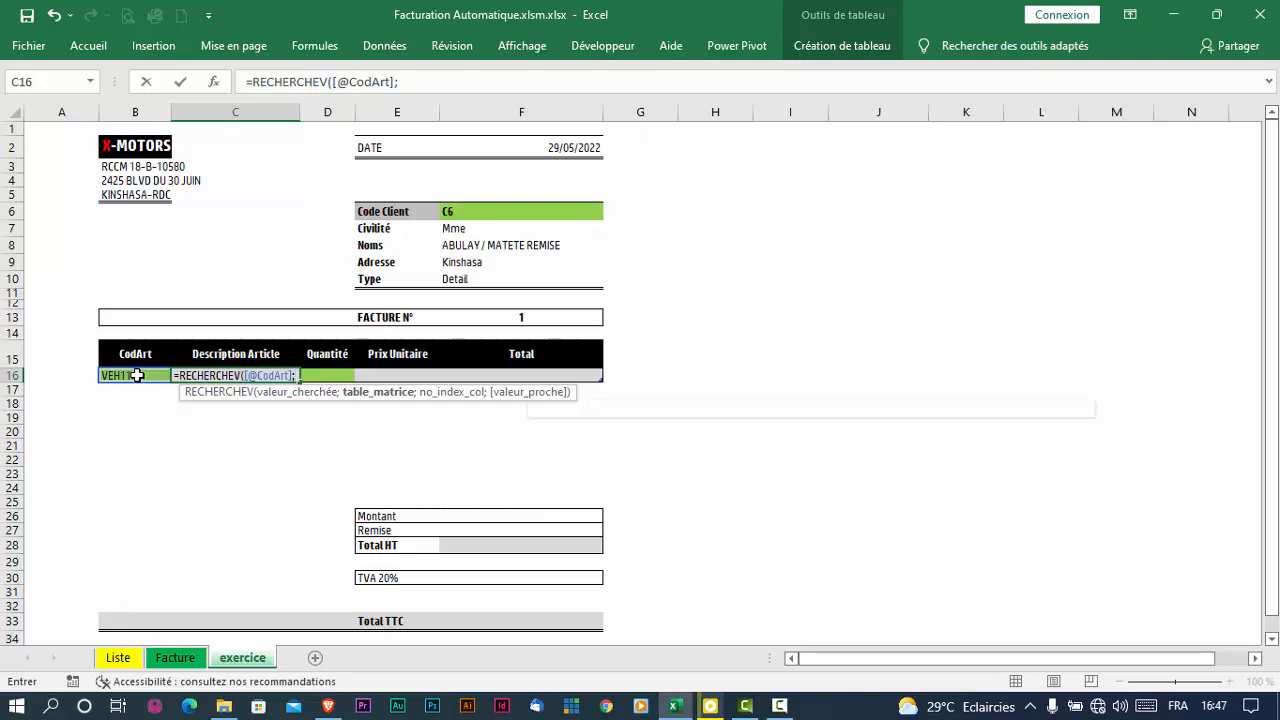
type("lis")
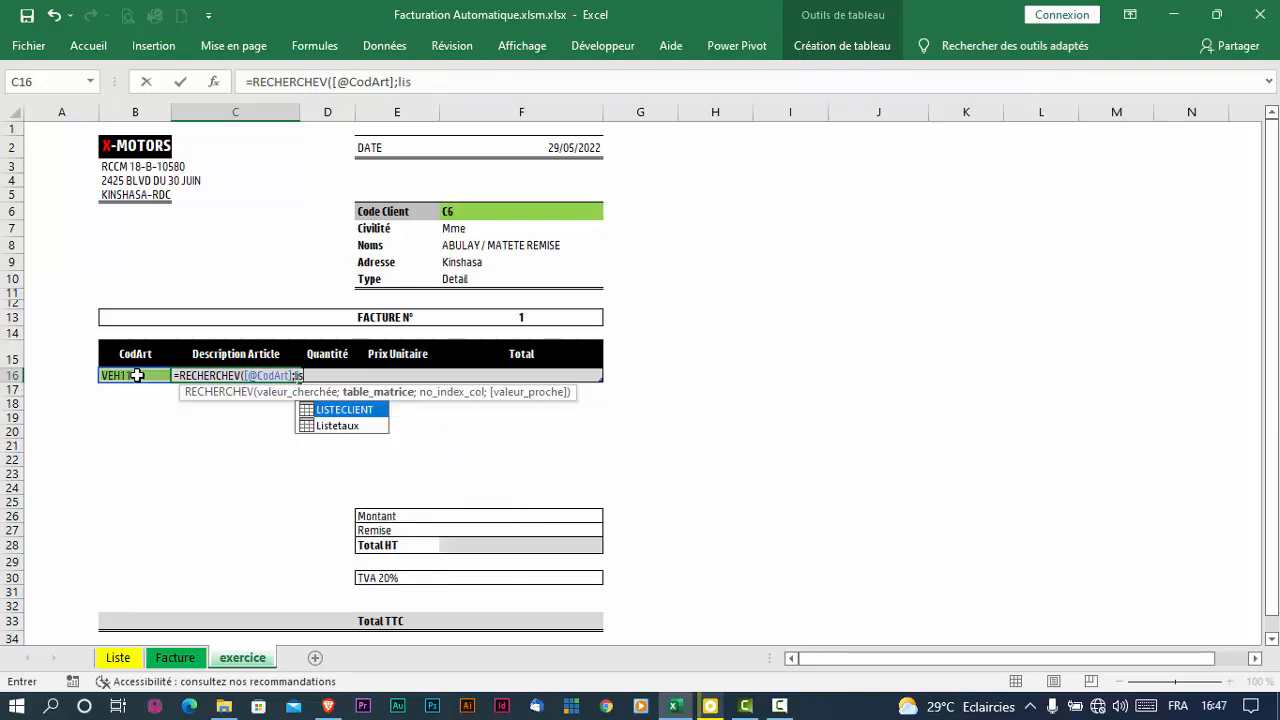
key("BackSpace")
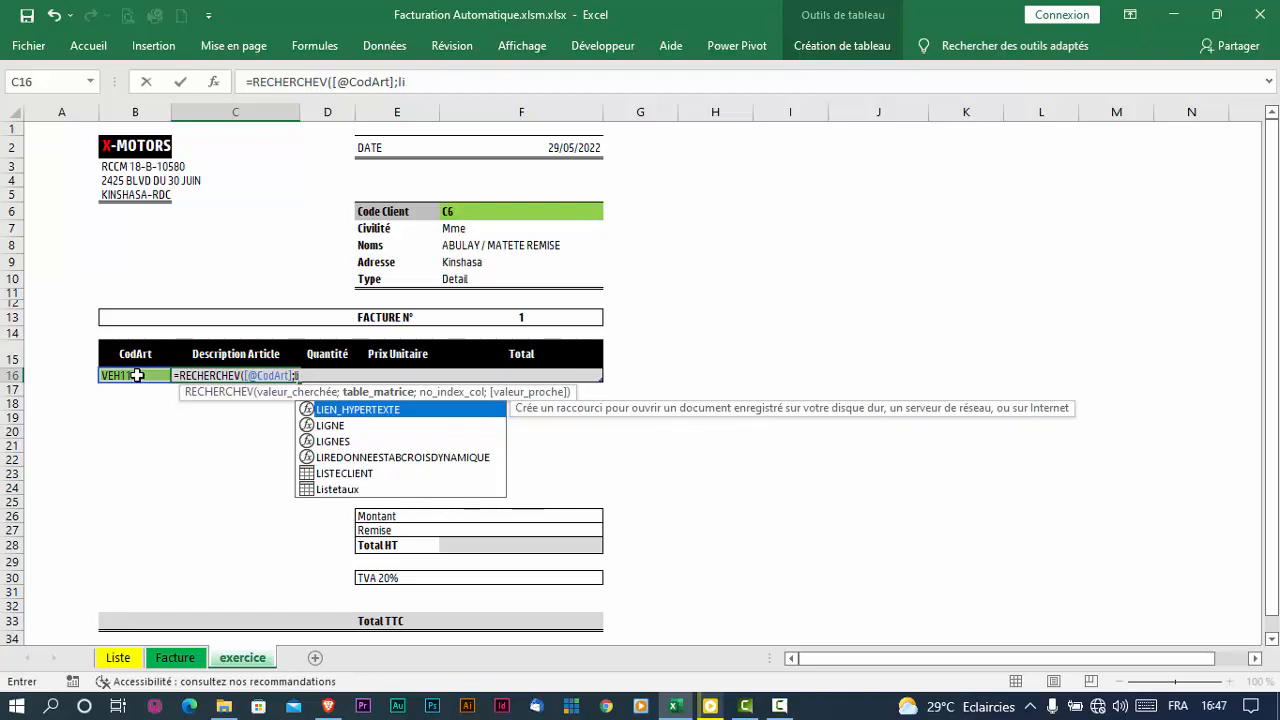
key("BackSpace")
key("BackSpace")
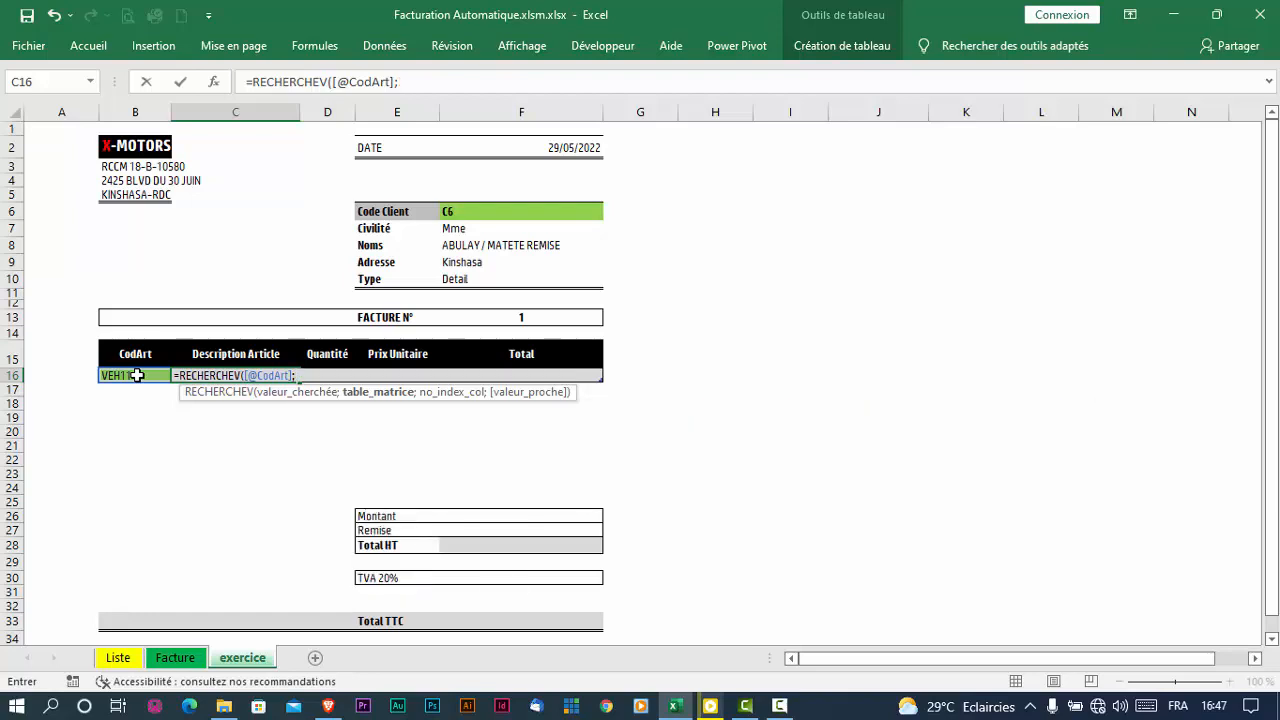
key("BackSpace")
key("BackSpace")
key("BackSpace")
key("BackSpace")
key("BackSpace")
key("BackSpace")
key("BackSpace")
key("BackSpace")
key("BackSpace")
key("BackSpace")
key("BackSpace")
key("BackSpace")
key("BackSpace")
key("BackSpace")
key("BackSpace")
key("BackSpace")
key("BackSpace")
key("BackSpace")
key("BackSpace")
key("BackSpace")
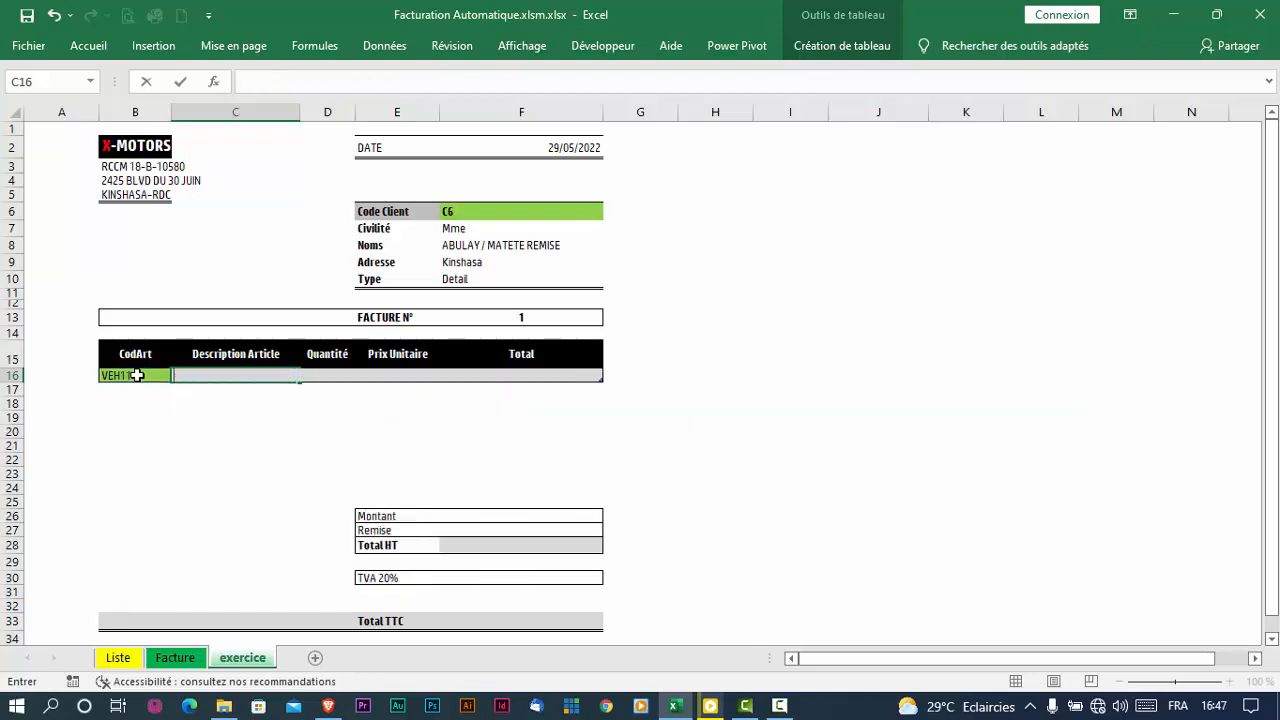
left_click(249, 443)
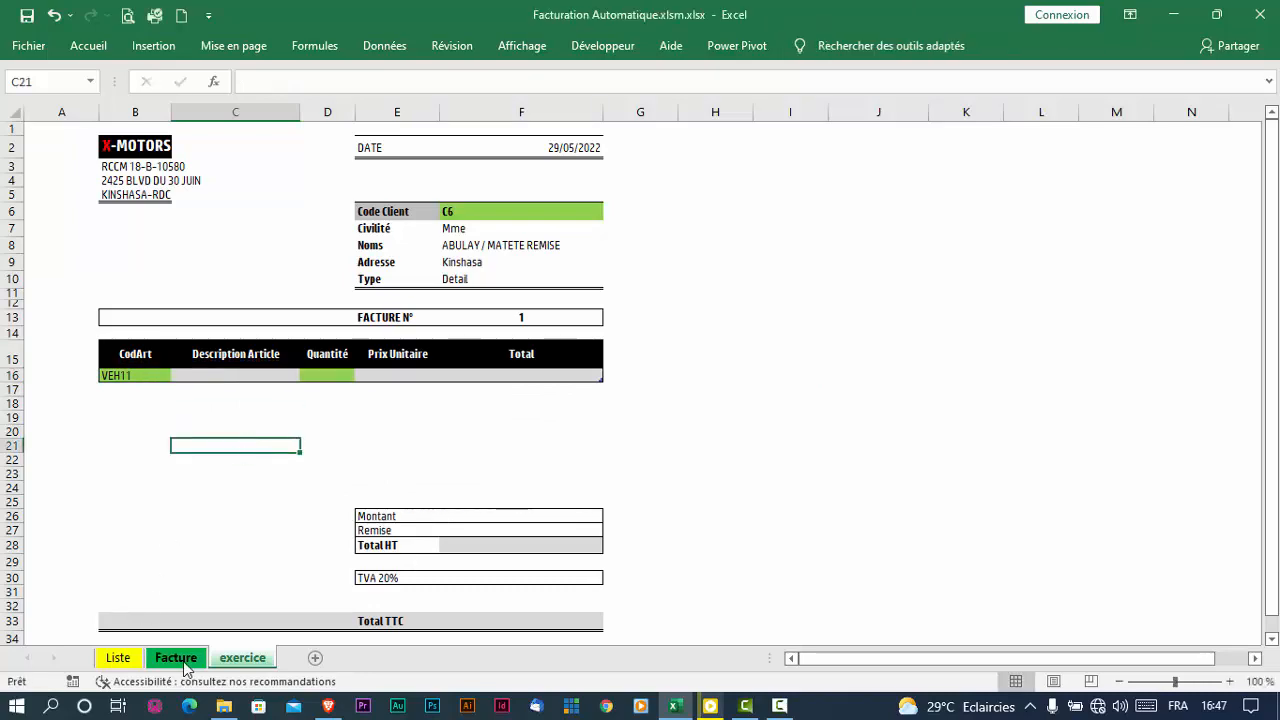
Check the name of the article table on the Liste sheet and return to the exercice sheet
left_click(119, 658)
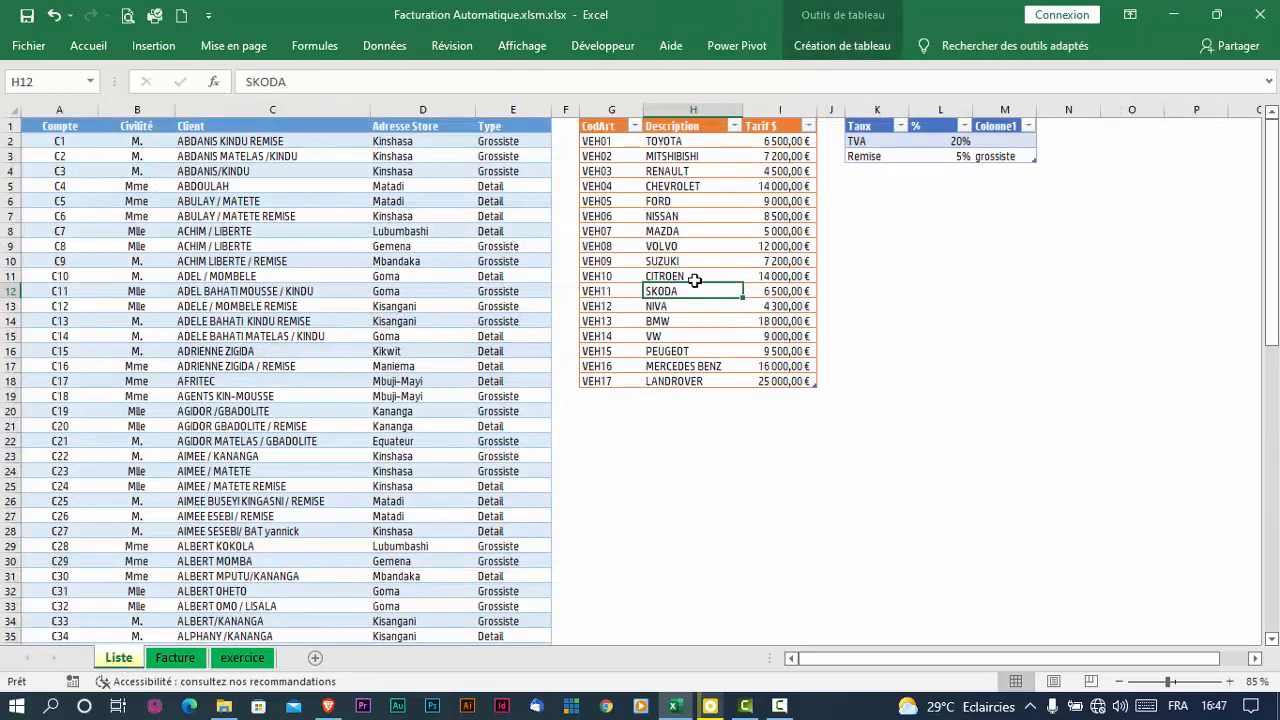
left_click(840, 47)
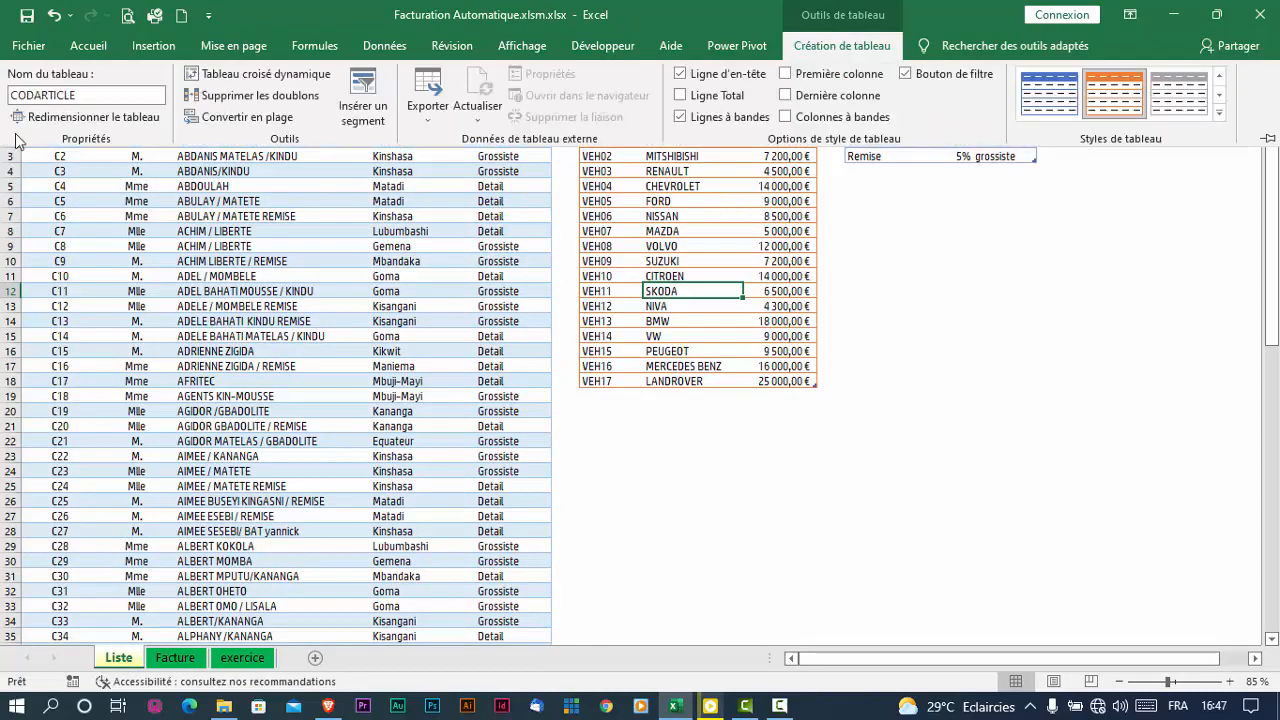
left_click(105, 94)
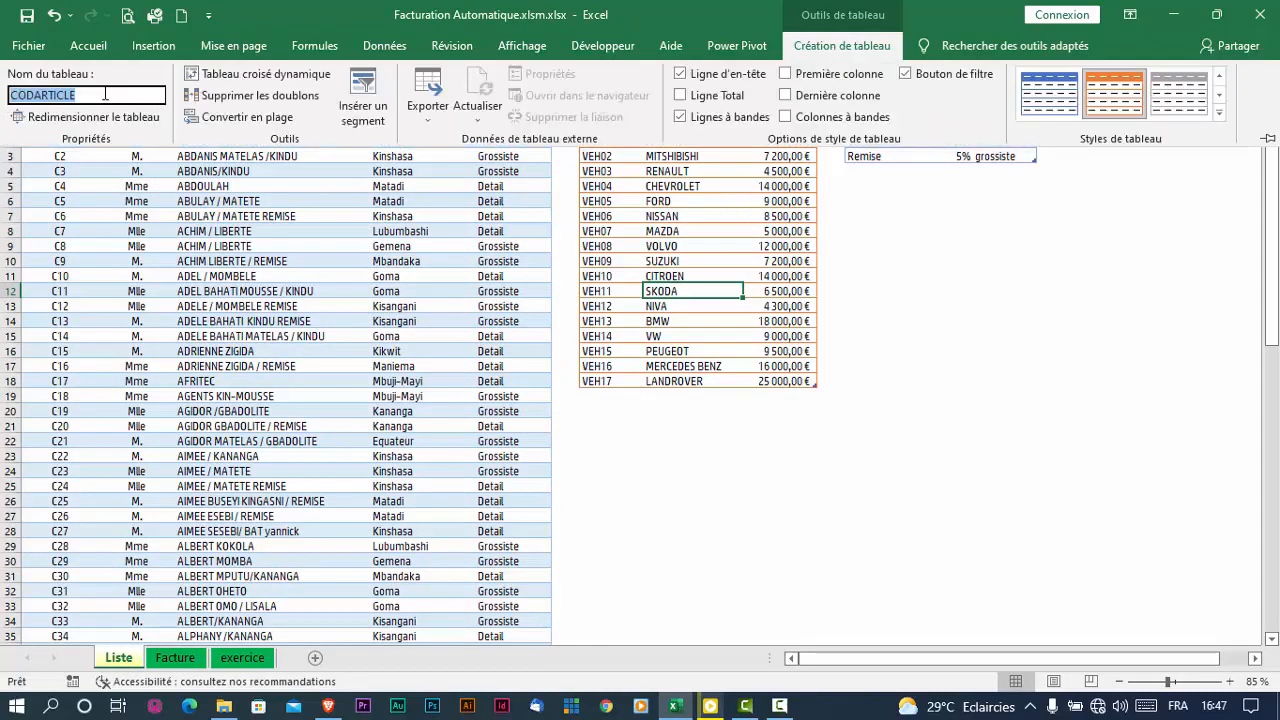
left_click(248, 659)
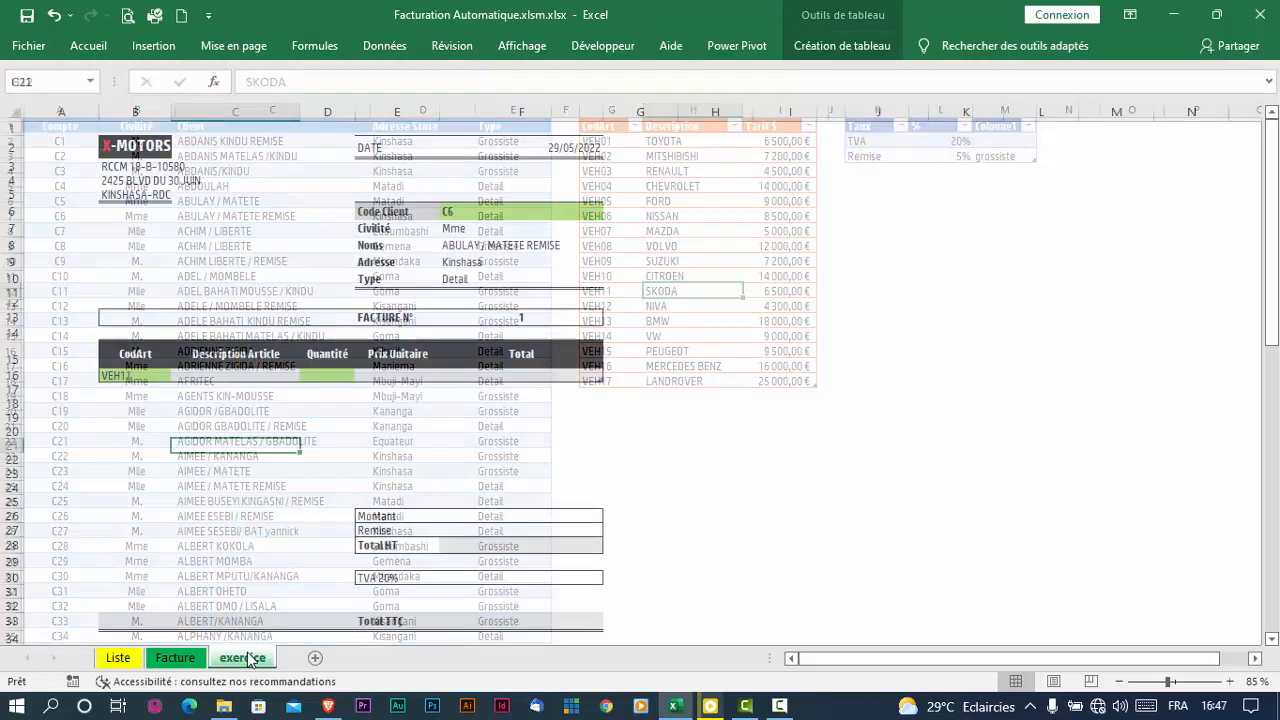
left_click(231, 374)
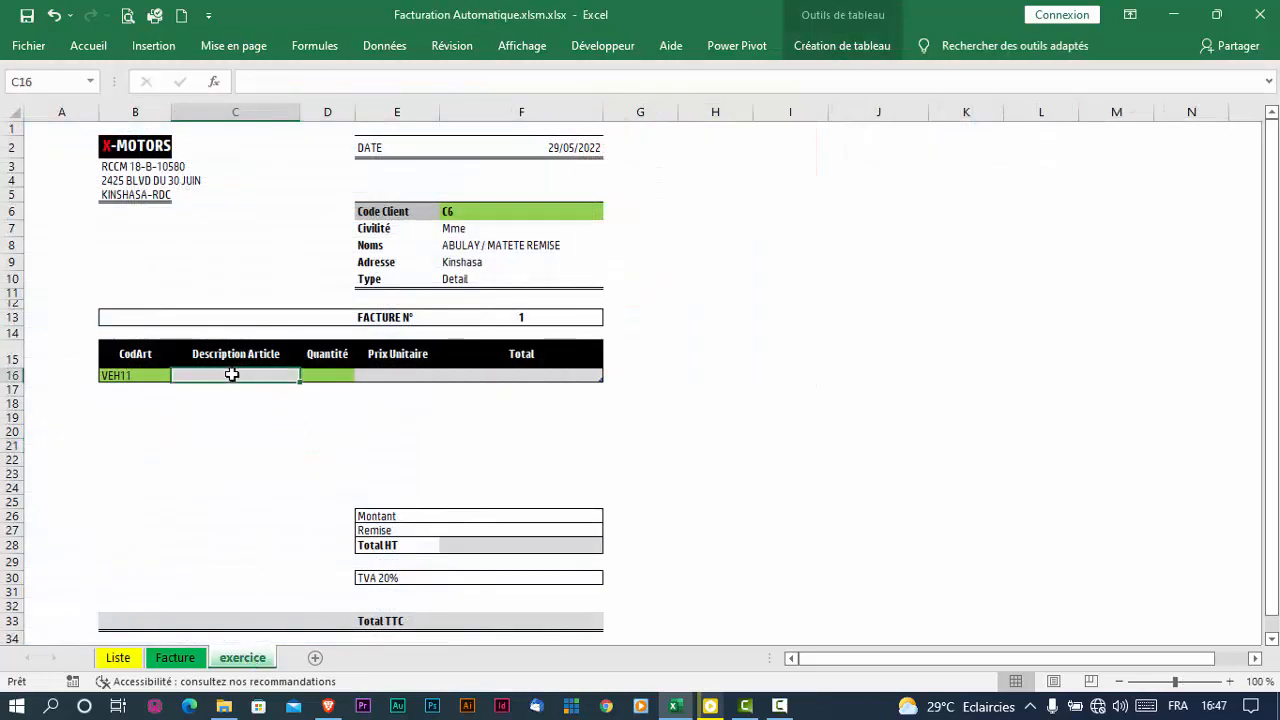
type("=rec")
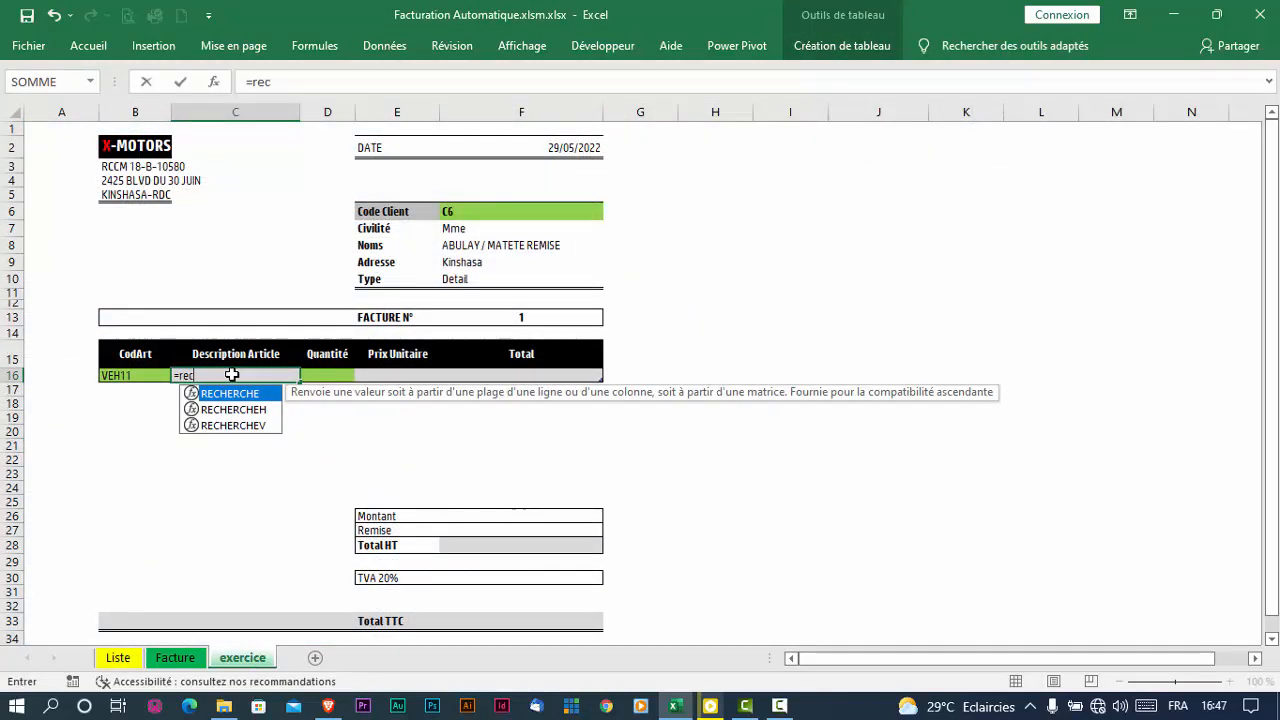
double_click(232, 426)
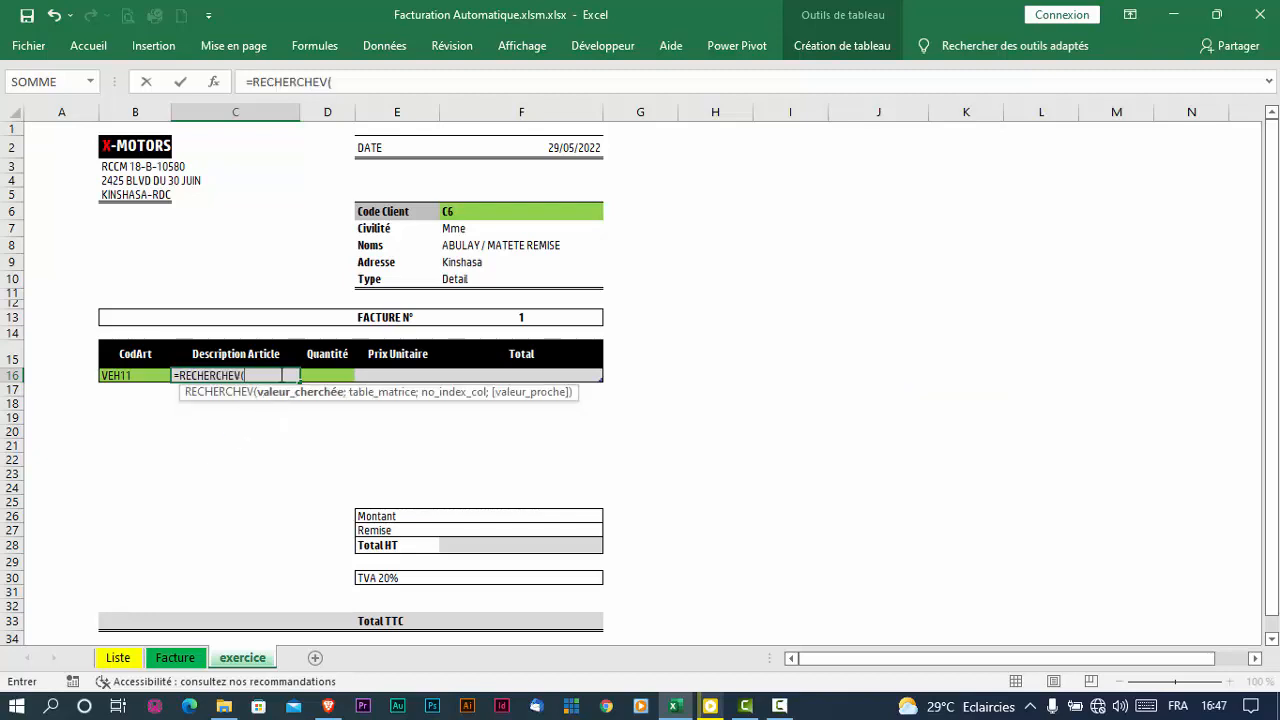
left_click(127, 375)
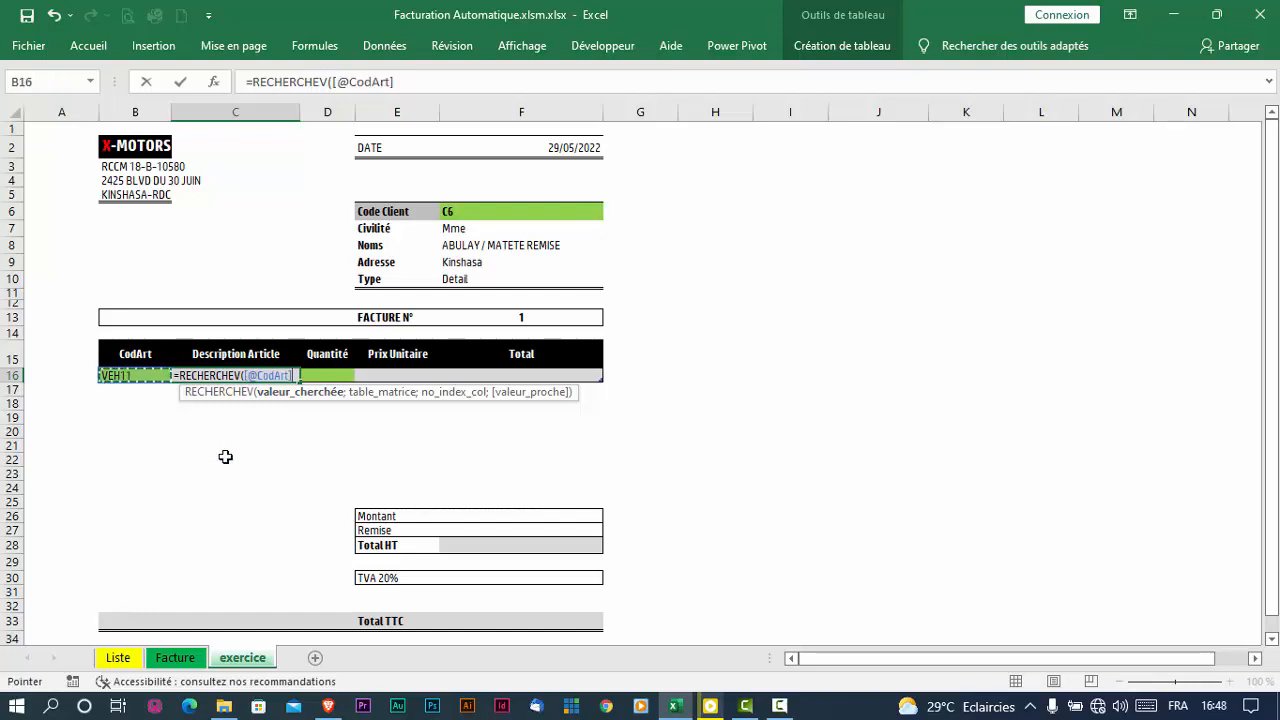
type(";")
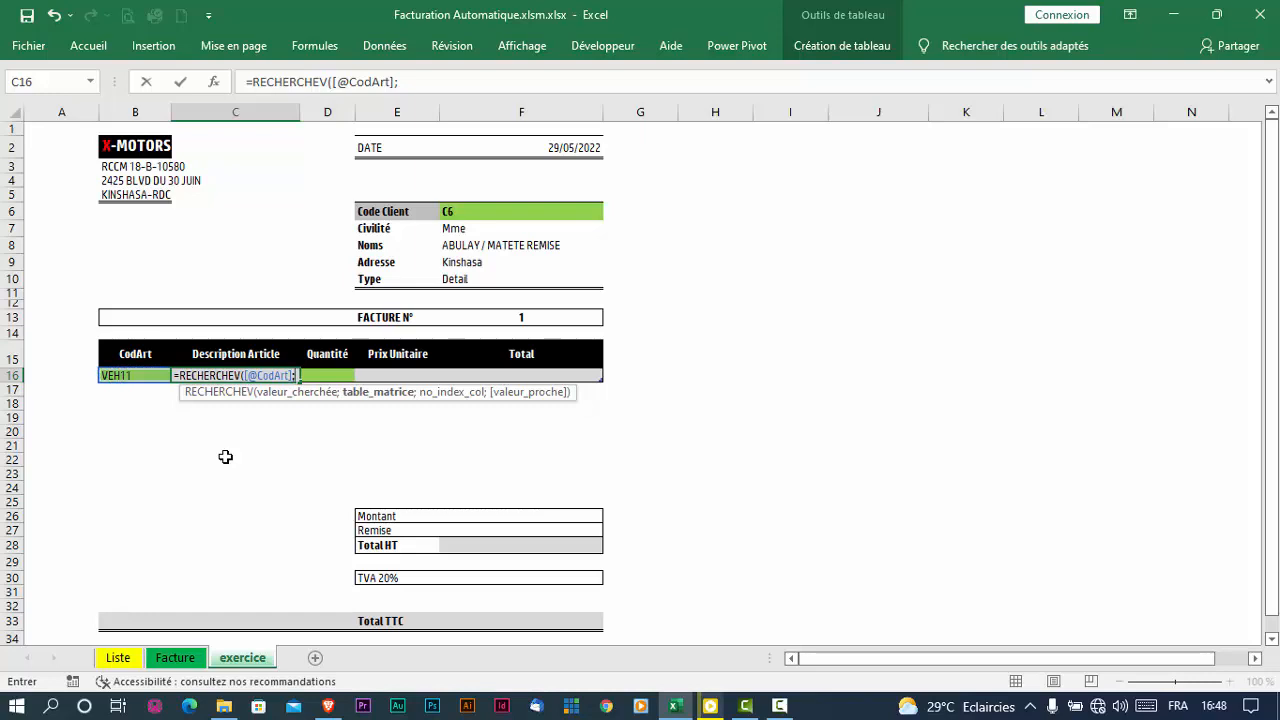
type("cod")
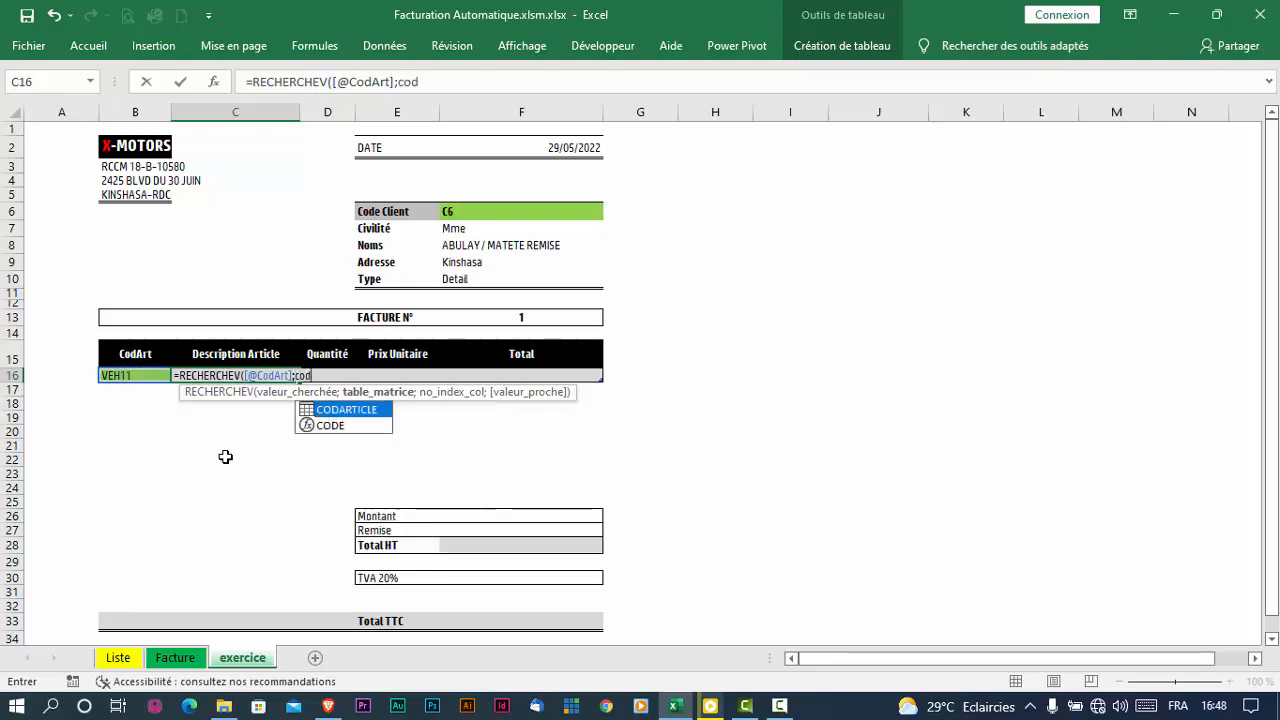
double_click(347, 411)
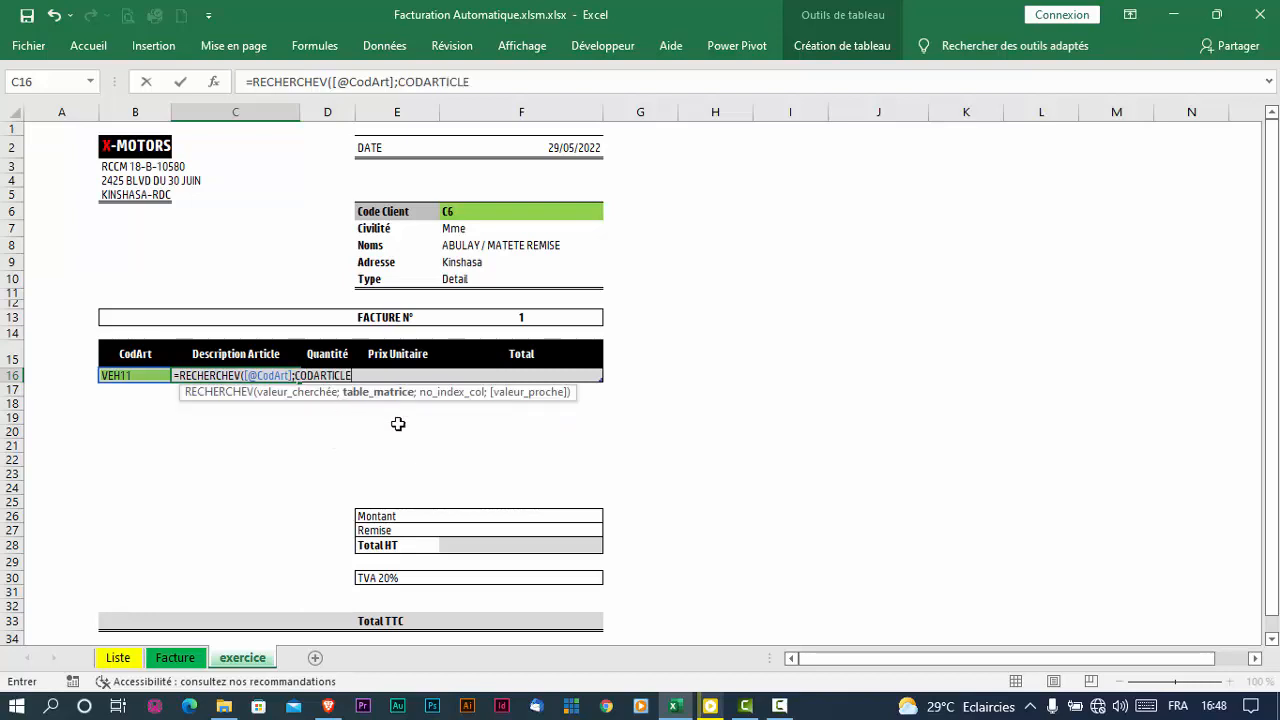
type(";2;0")
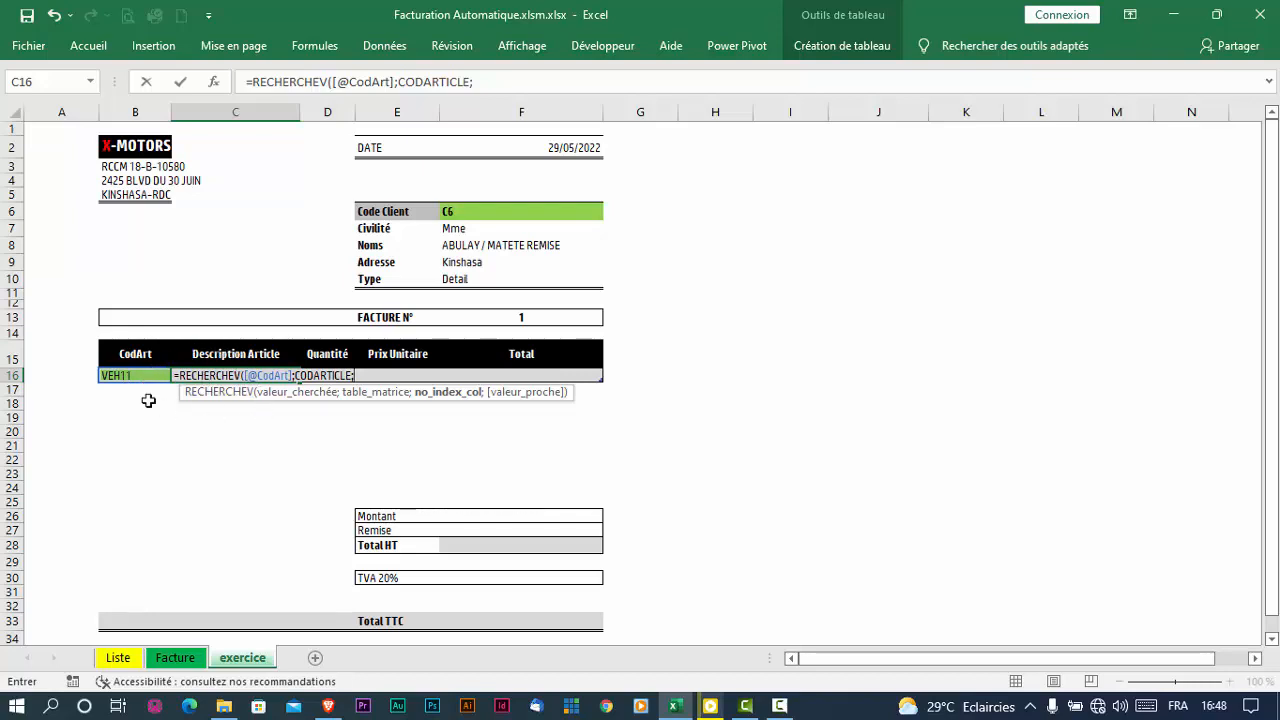
type("2;0")
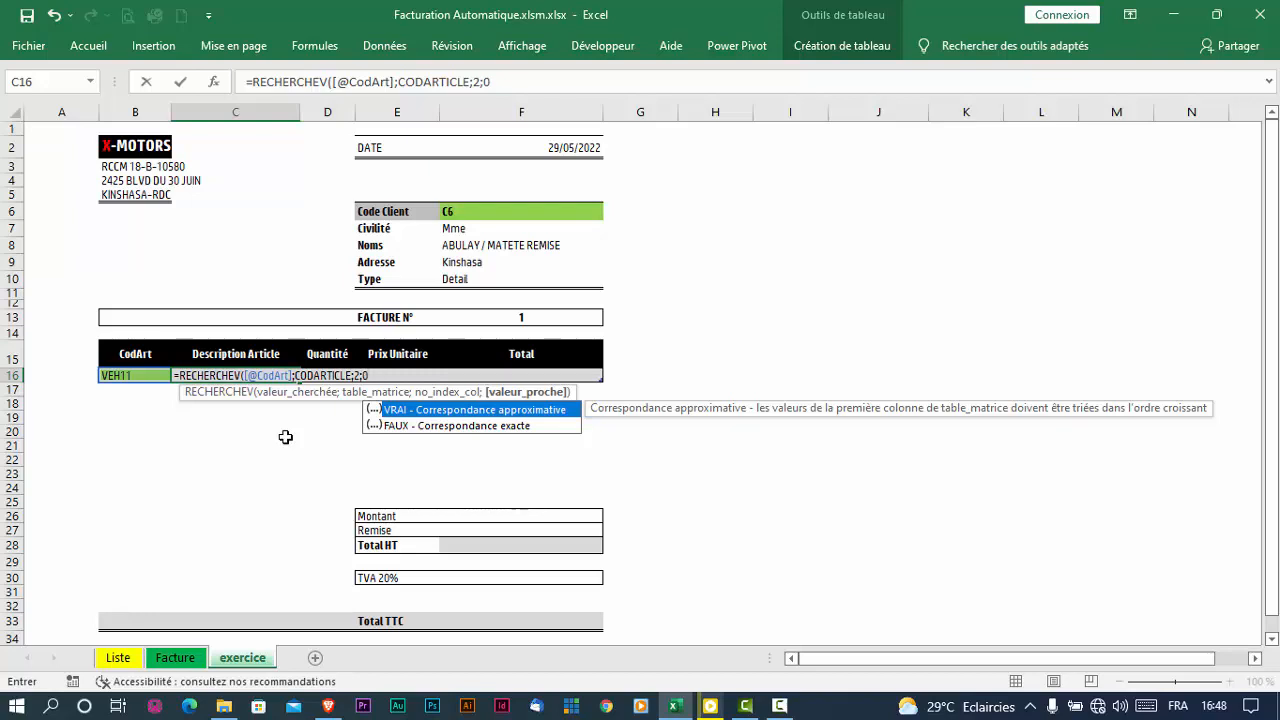
type(")")
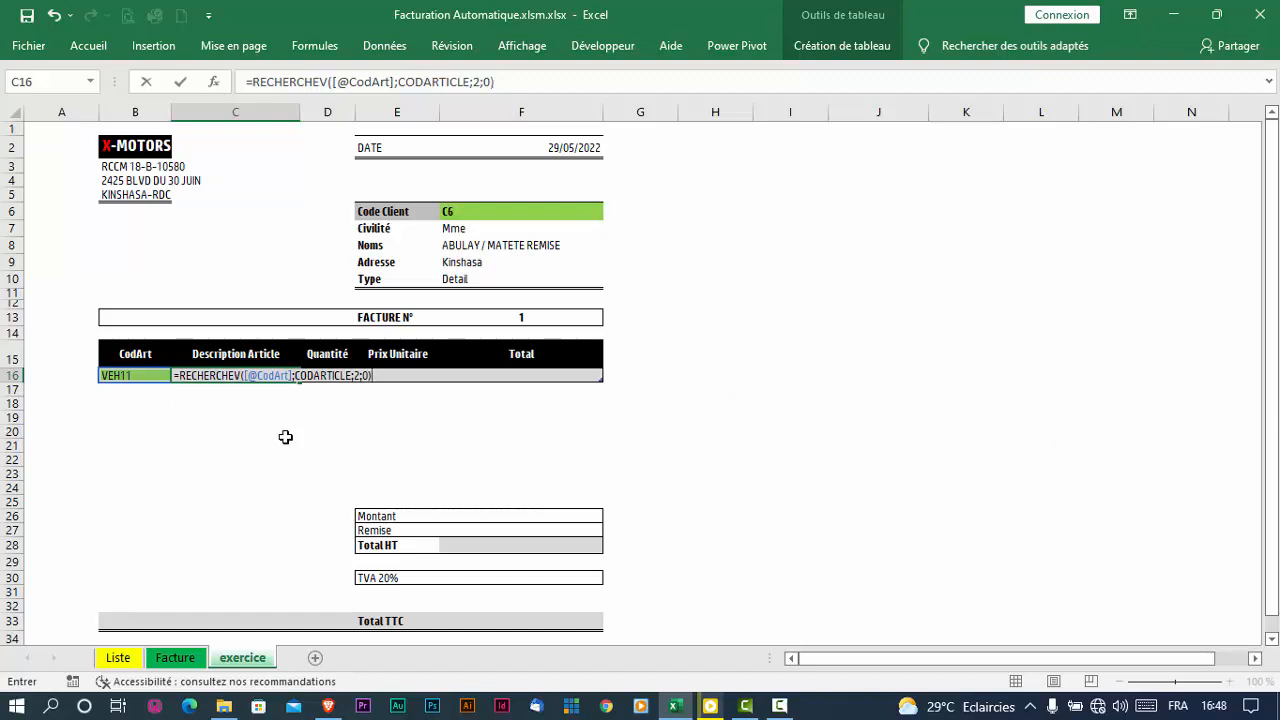
key("Return")
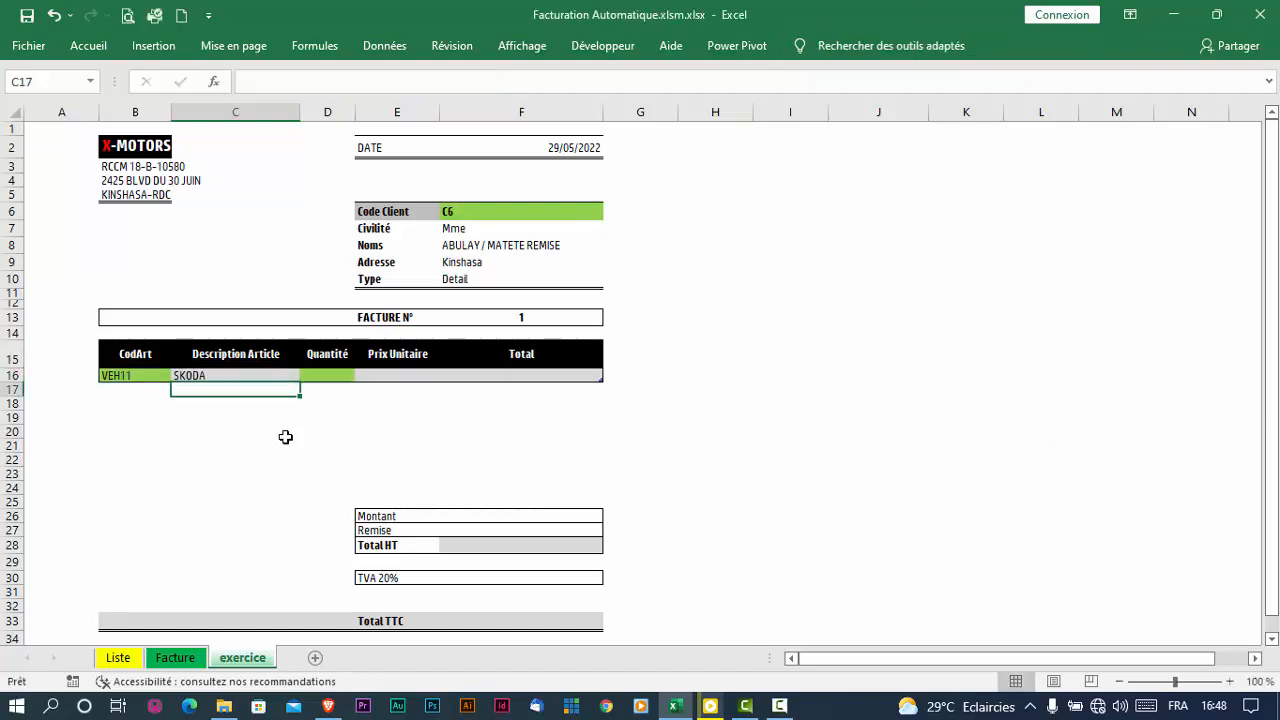
Compare the article code and description in row 16 with the VEH11 entry in the Liste sheet's article table
left_click(240, 372)
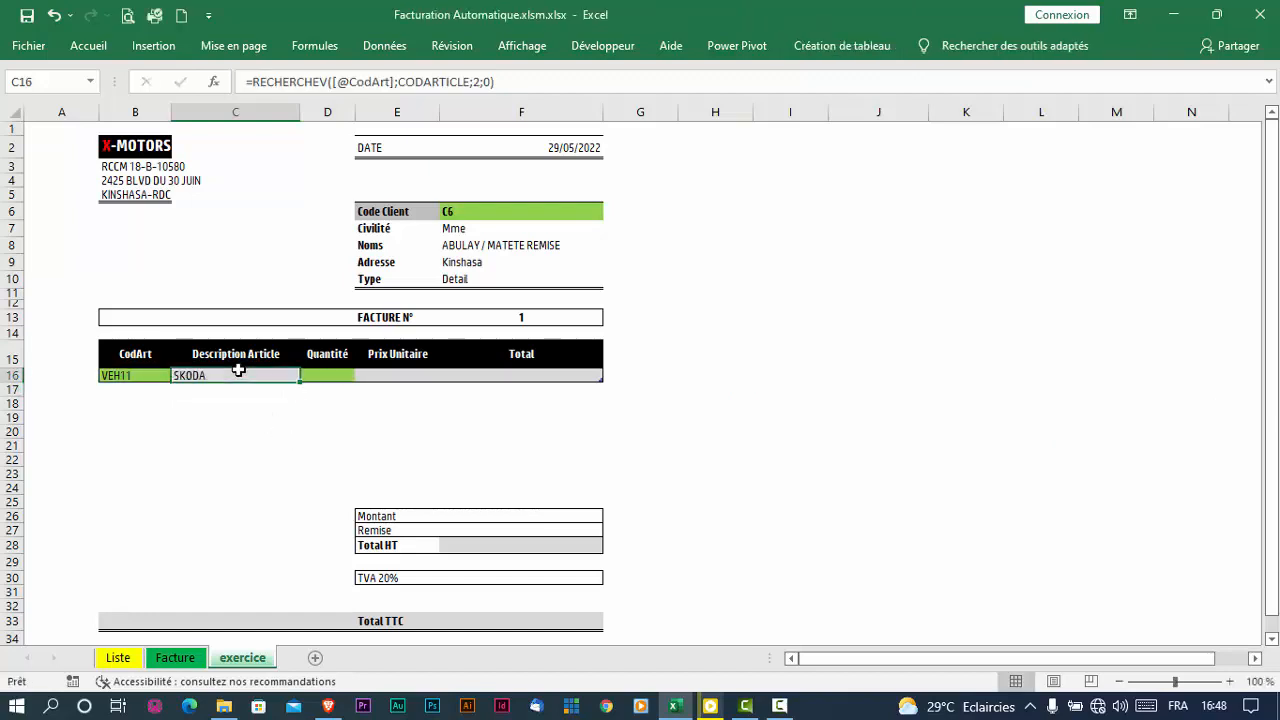
left_click(133, 375)
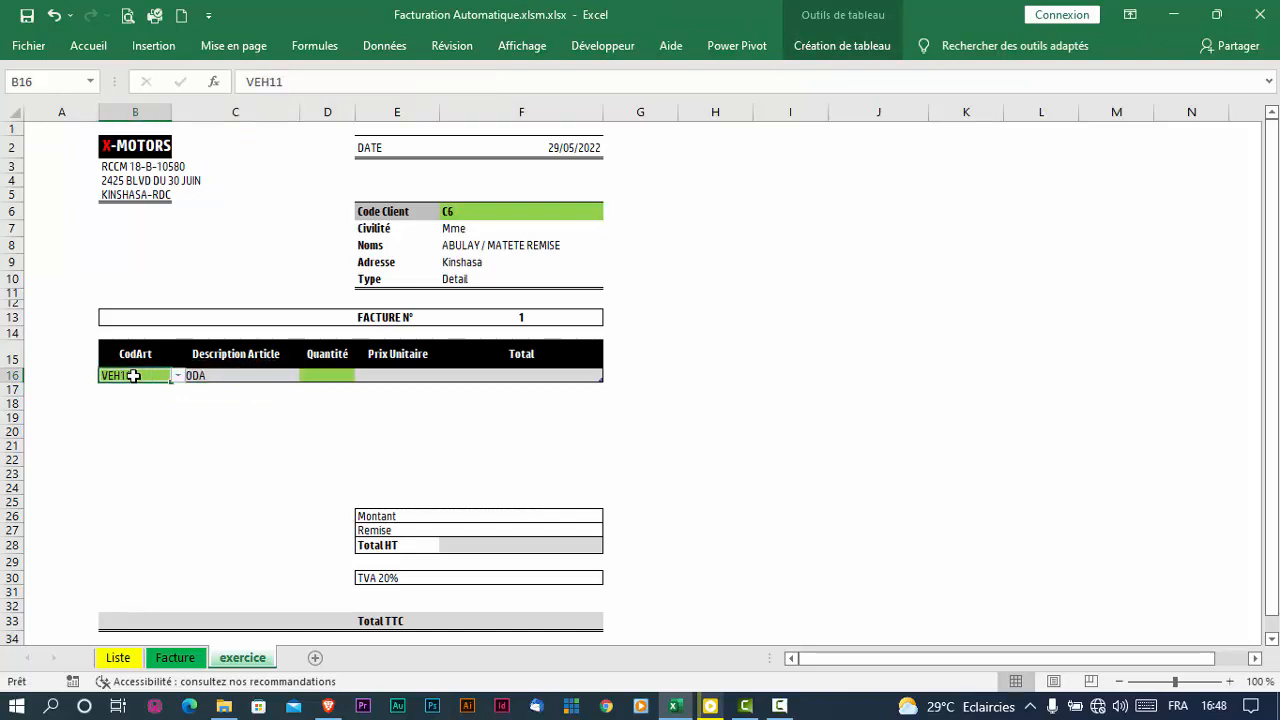
left_click(228, 375)
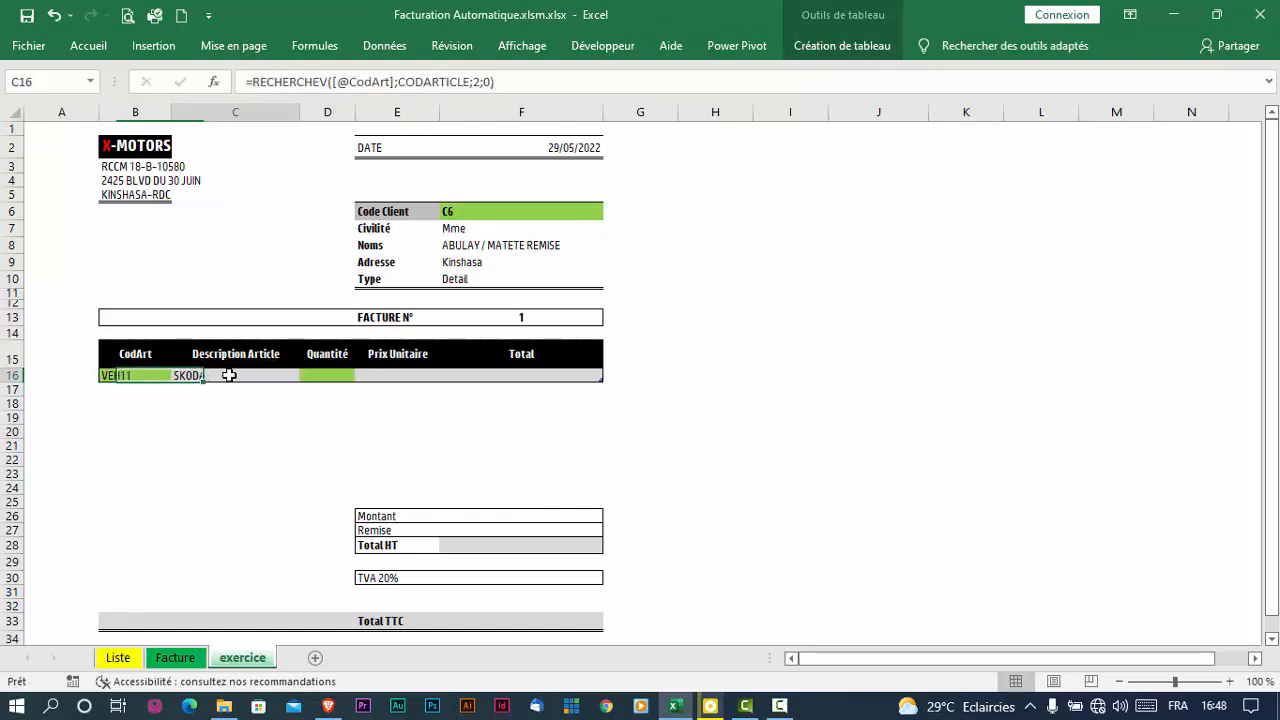
left_click(118, 657)
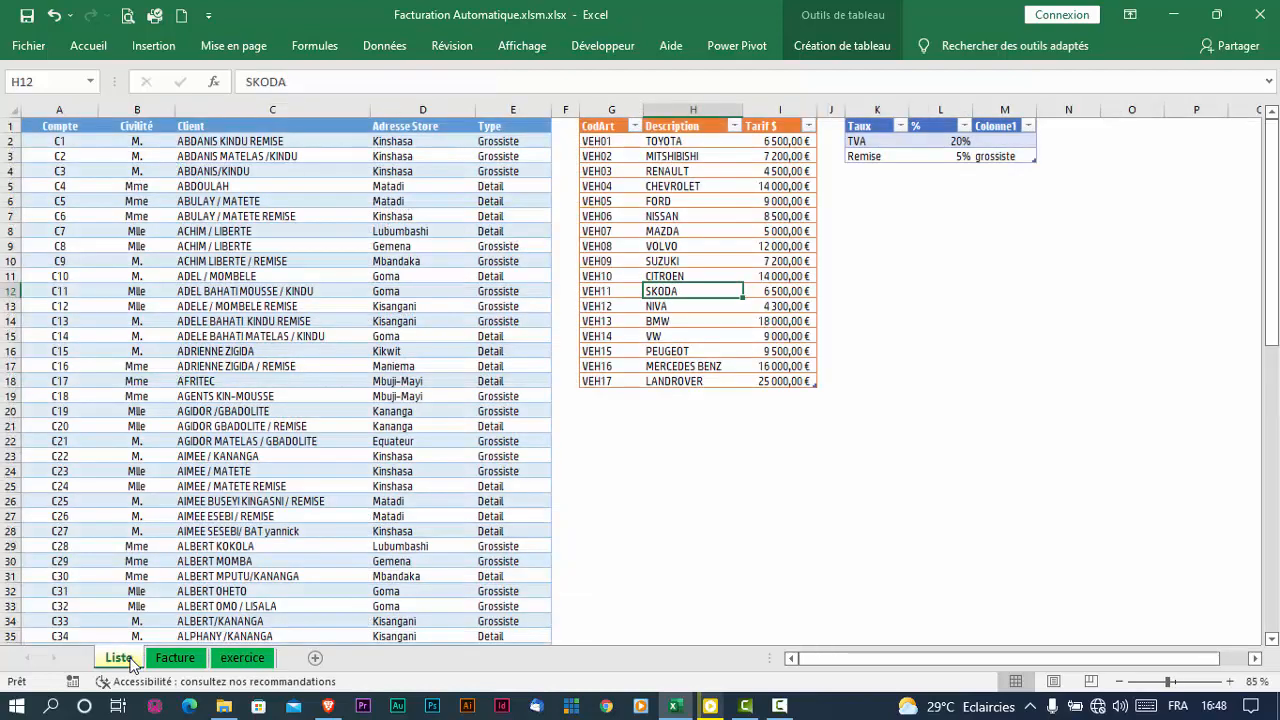
left_click(598, 293)
left_click(674, 290)
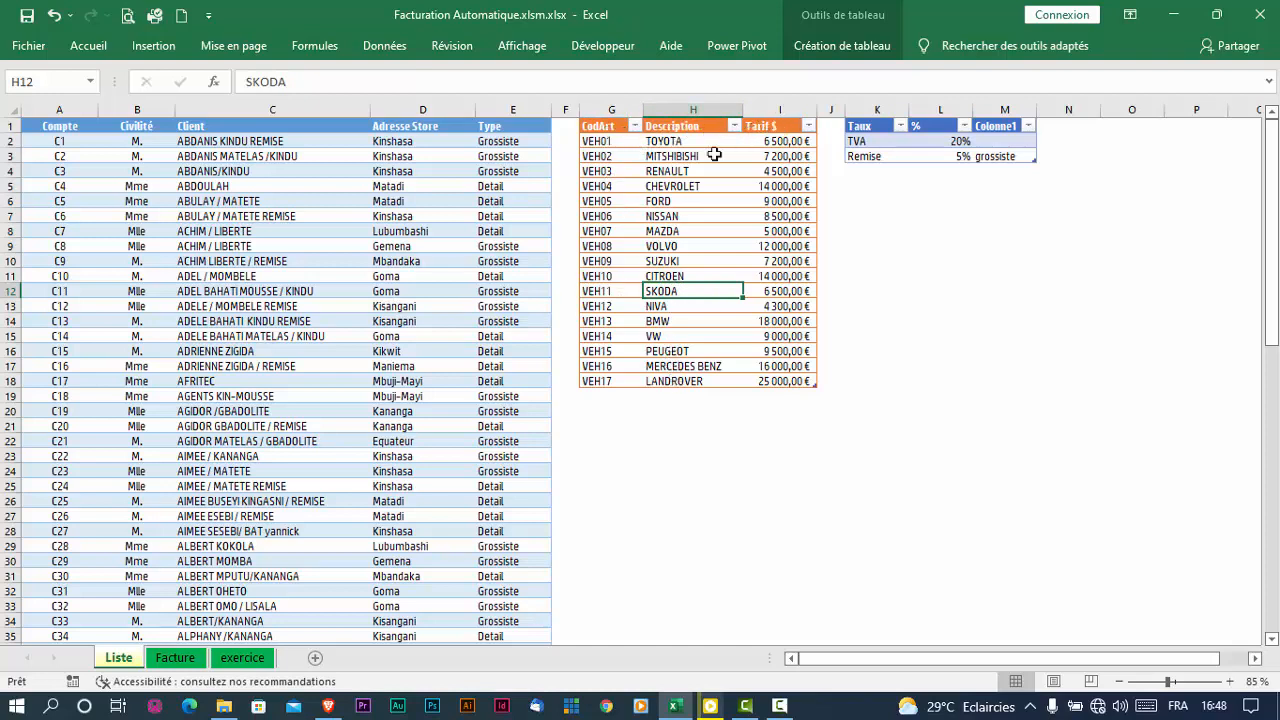
Clear the article code from the CodArt cell B16 on the exercice sheet
left_click(240, 658)
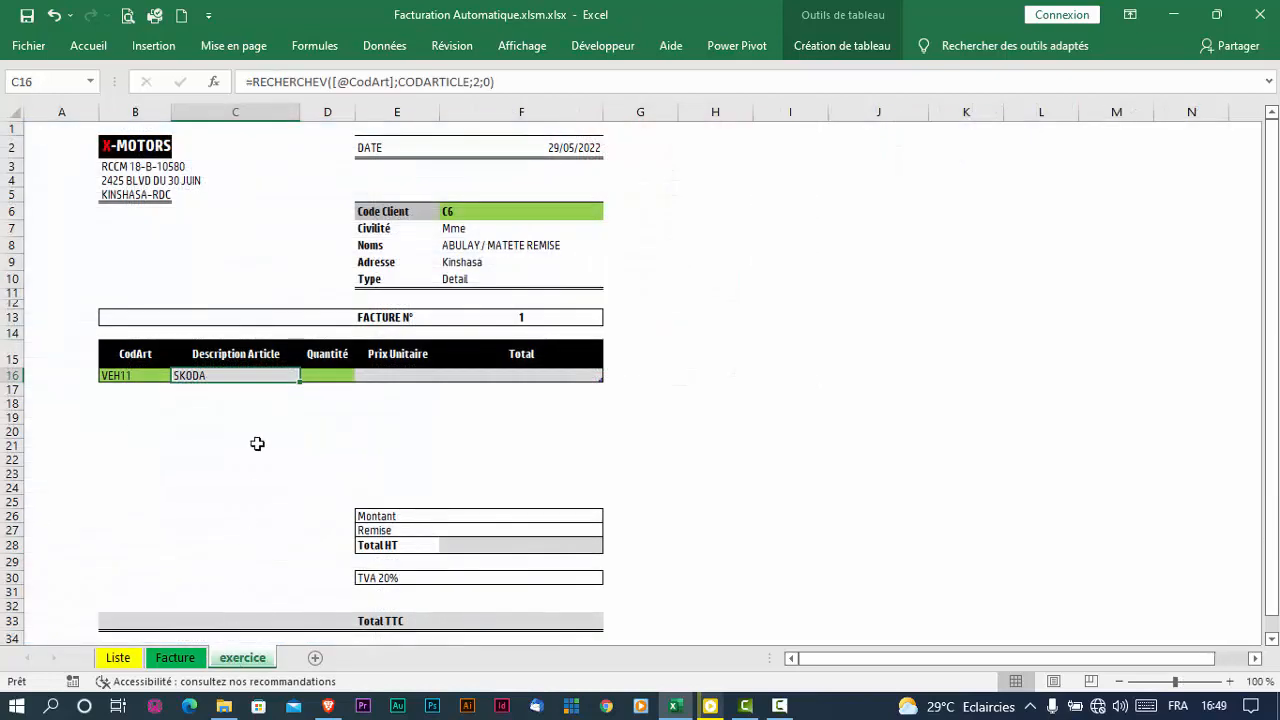
left_click(145, 376)
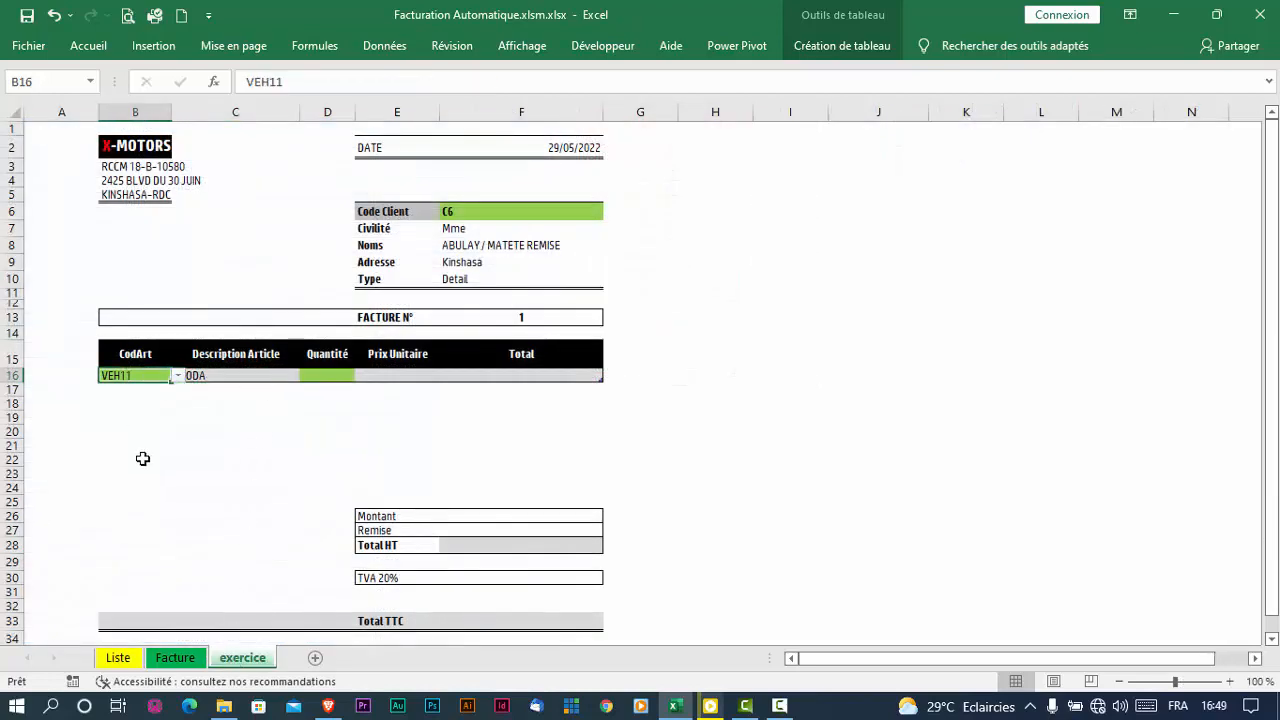
key("Delete")
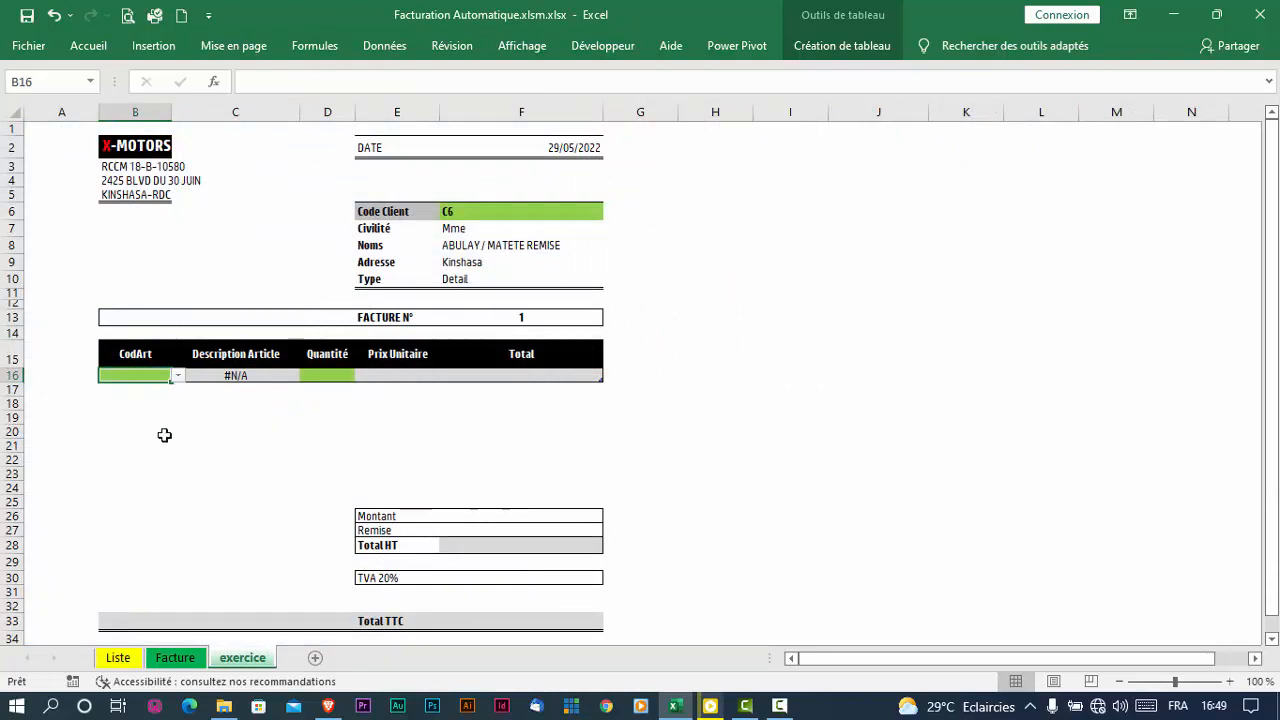
left_click(250, 375)
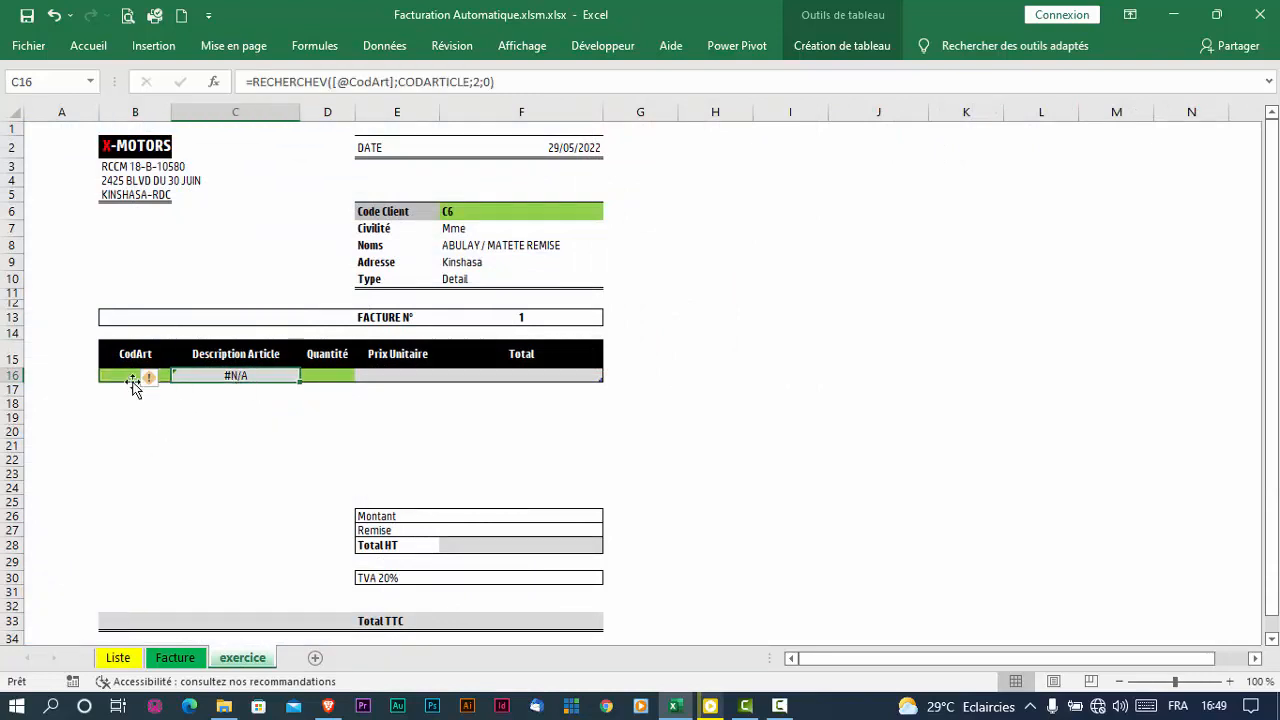
left_click(257, 81)
type("si")
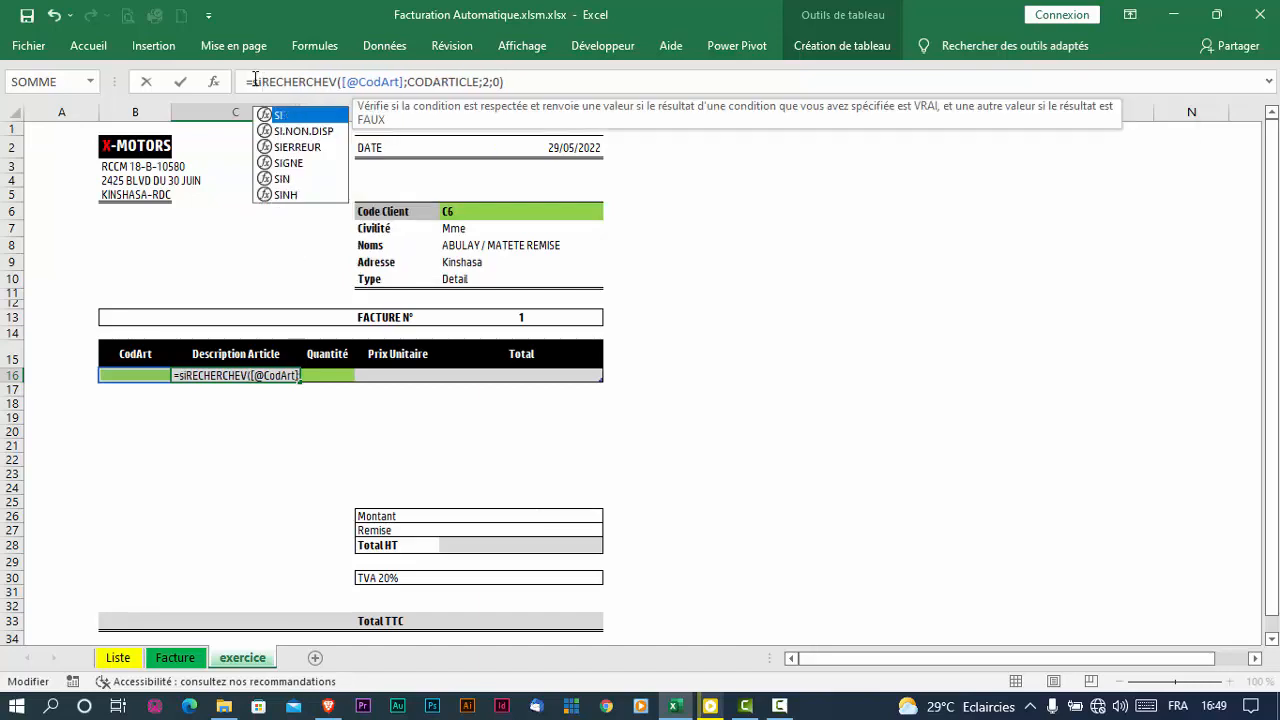
double_click(300, 148)
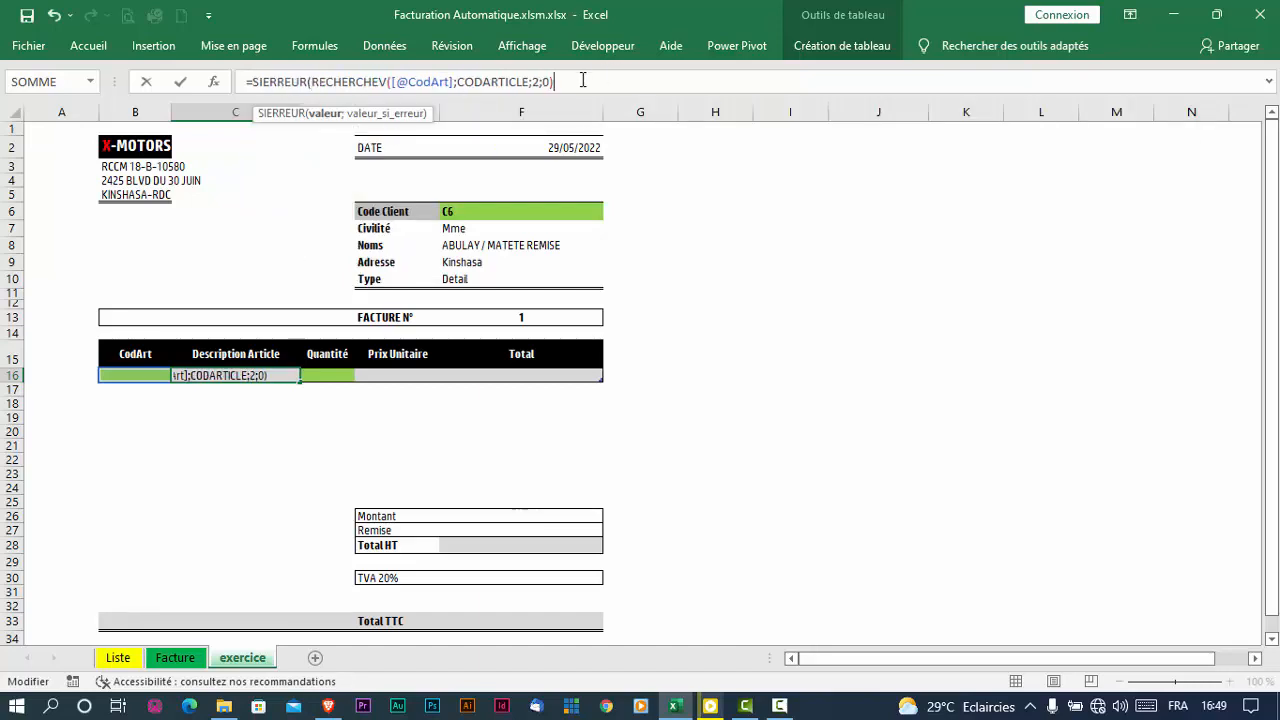
type(";")
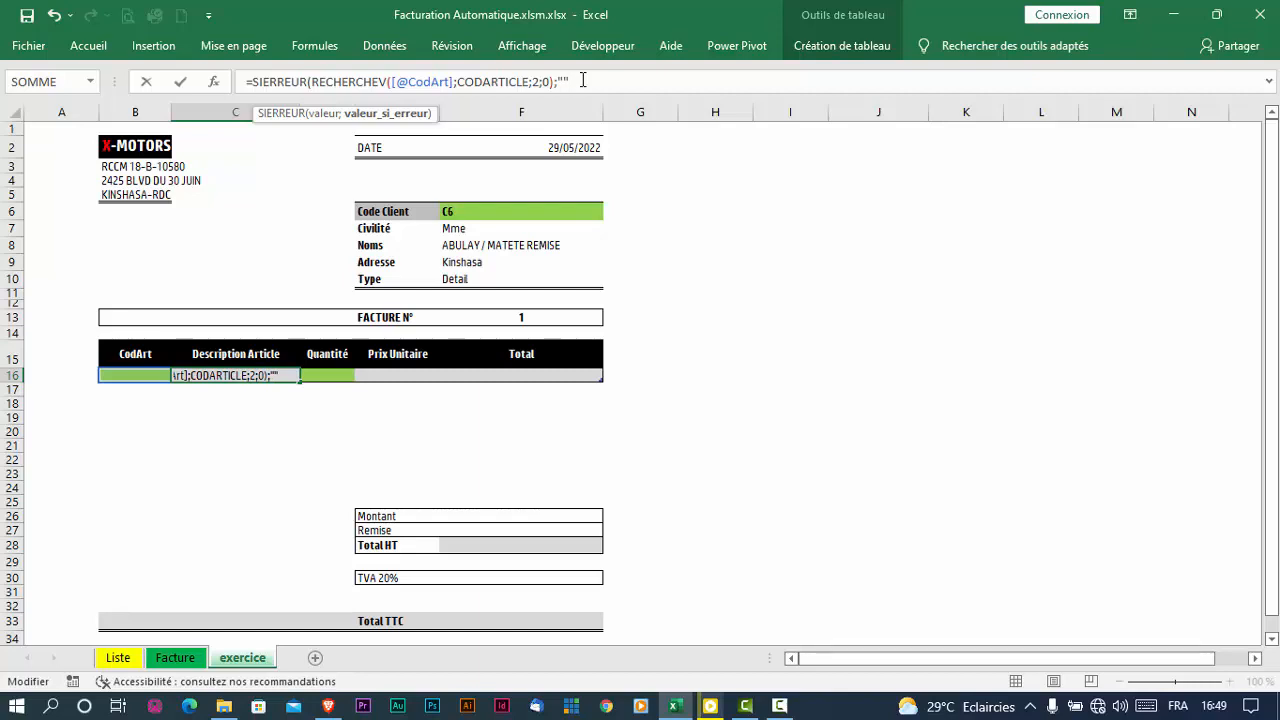
type("\"\")")
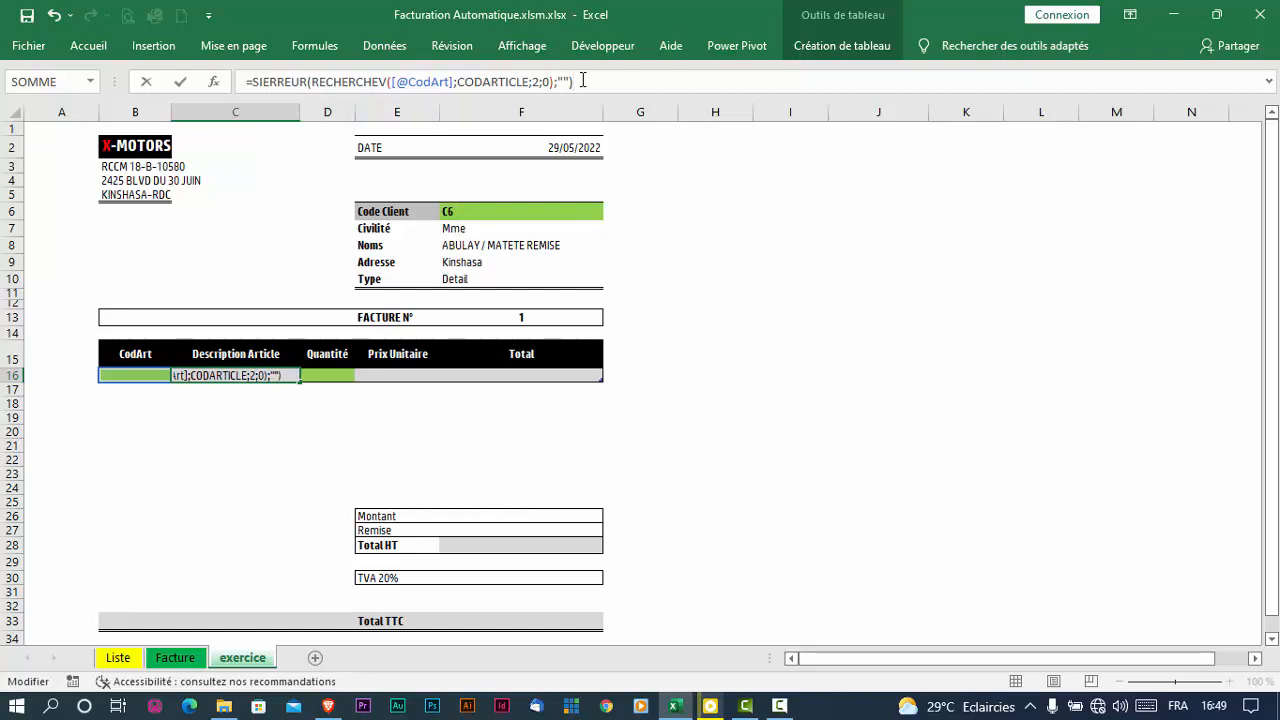
key("Return")
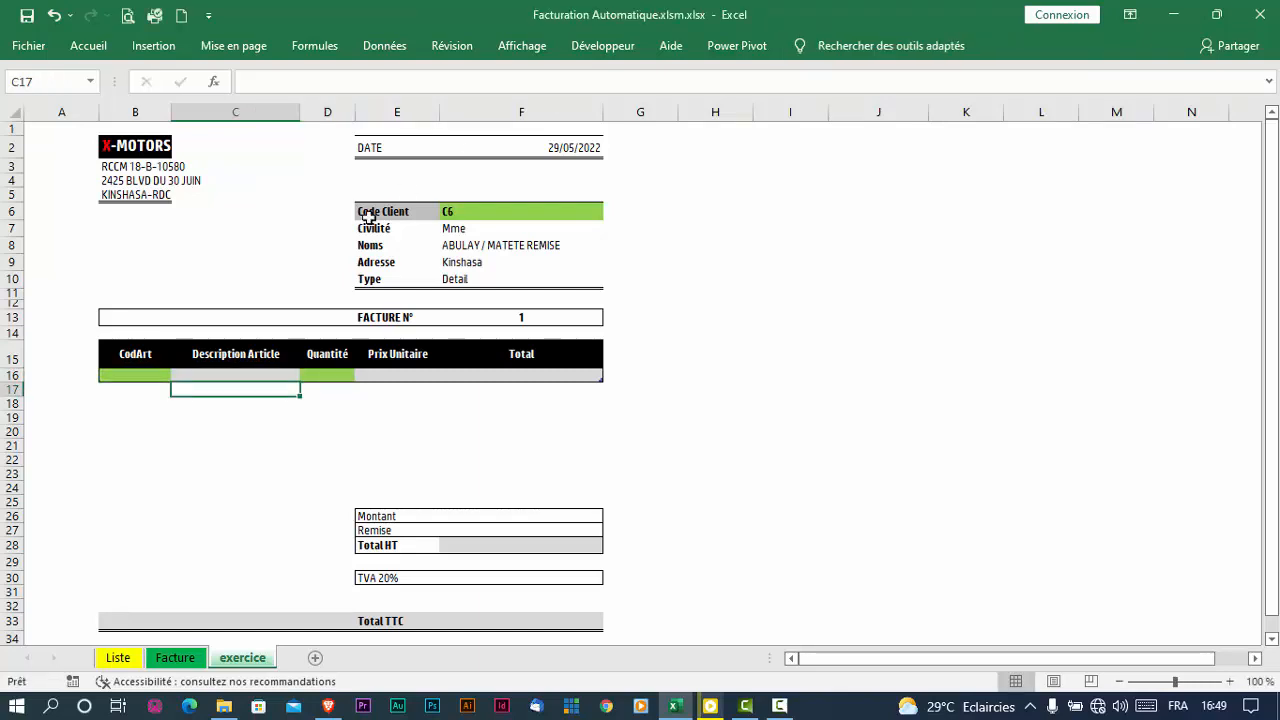
Test the description lookup with article codes VEH03 and VEH05 in the CodArt cell B16, and clear the cell
left_click(159, 374)
left_click(178, 376)
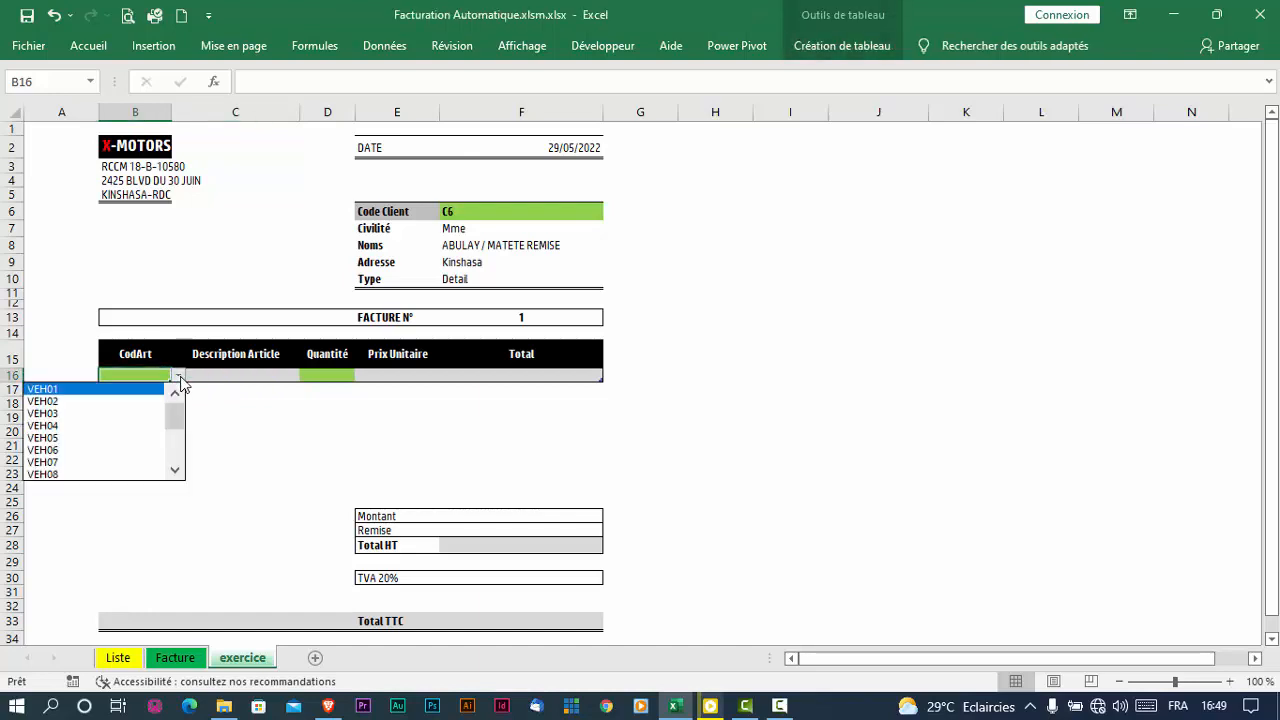
left_click(103, 417)
left_click(243, 400)
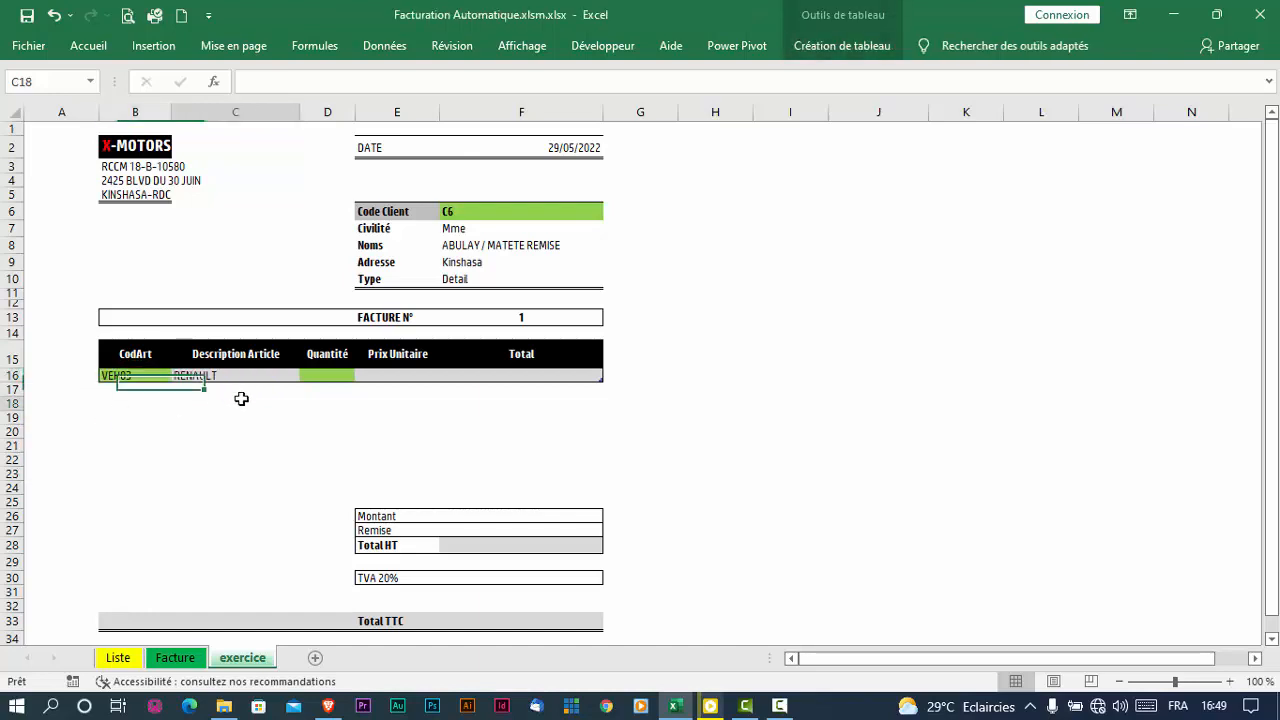
left_click(153, 375)
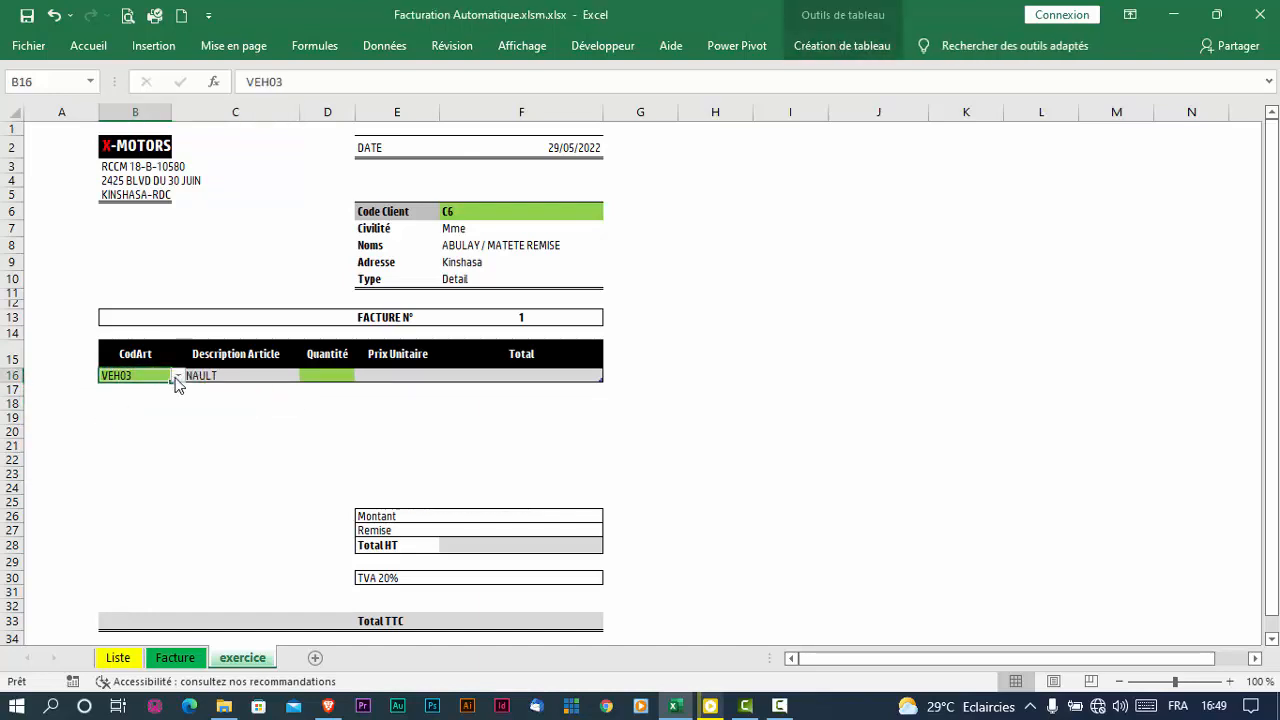
left_click(177, 378)
left_click(94, 426)
left_click(172, 407)
left_click(134, 375)
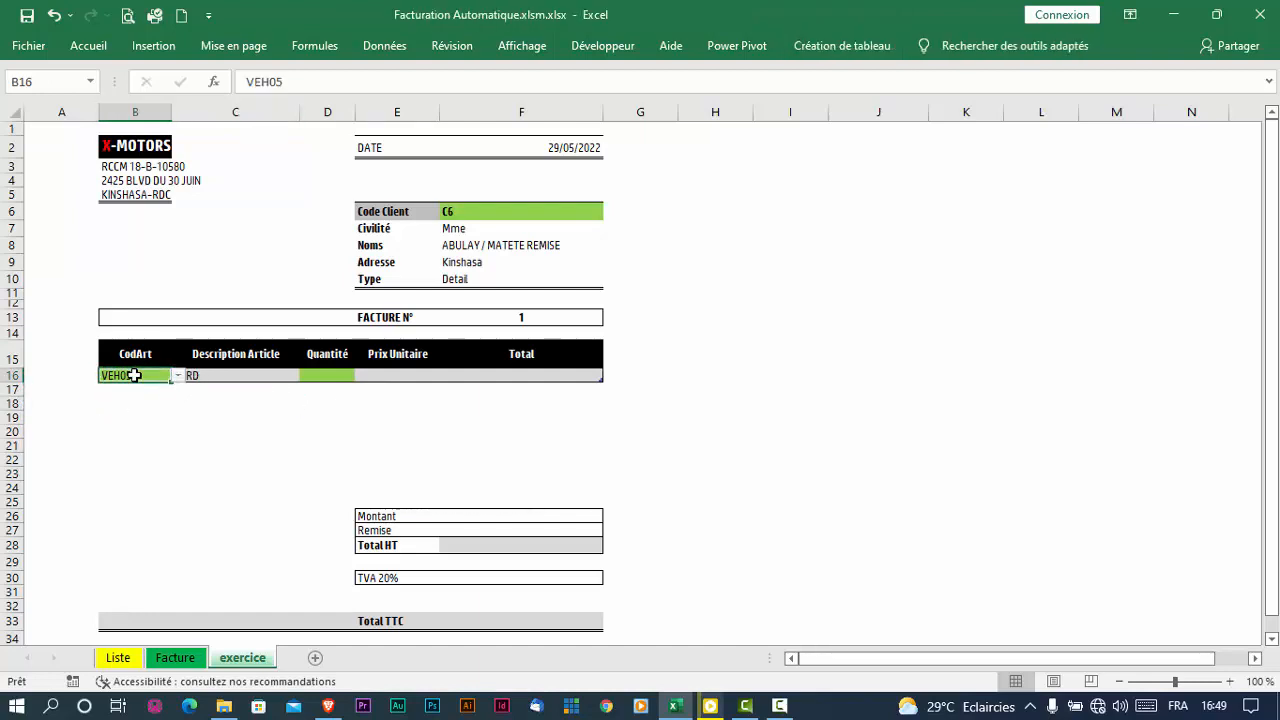
key("Delete")
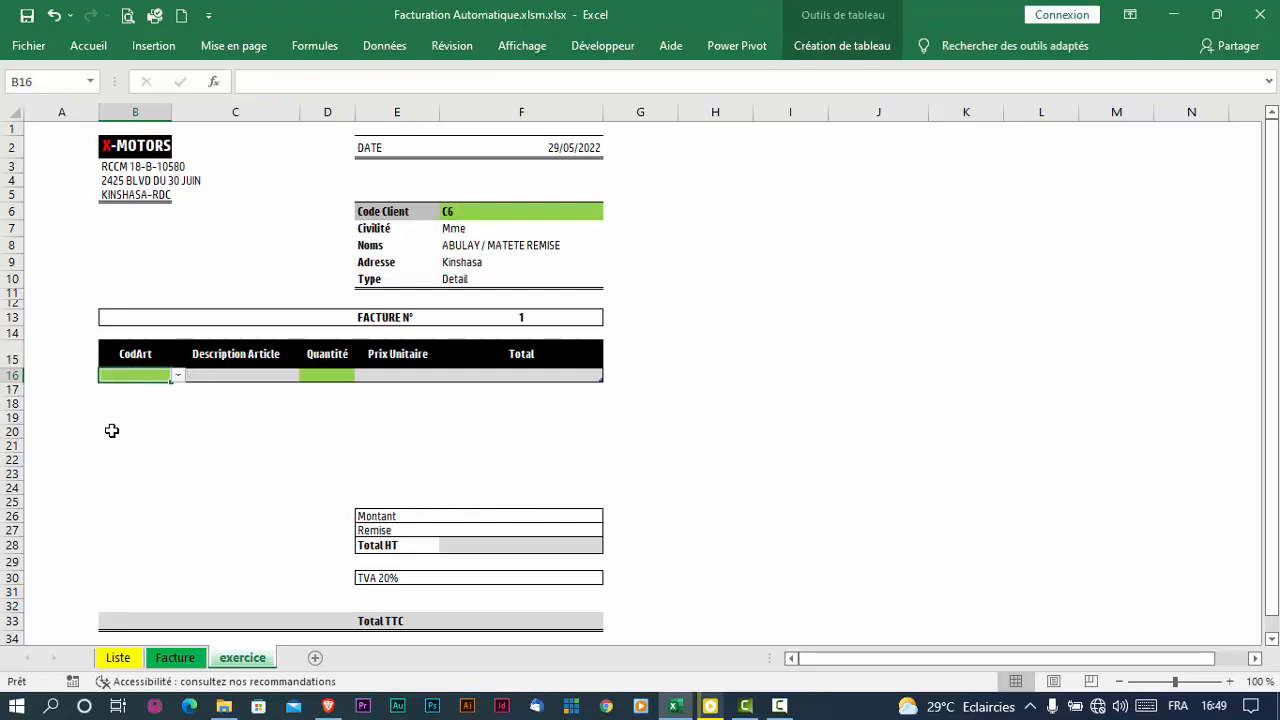
Begin a formula in the Prix Unitaire cell E16
left_click(240, 375)
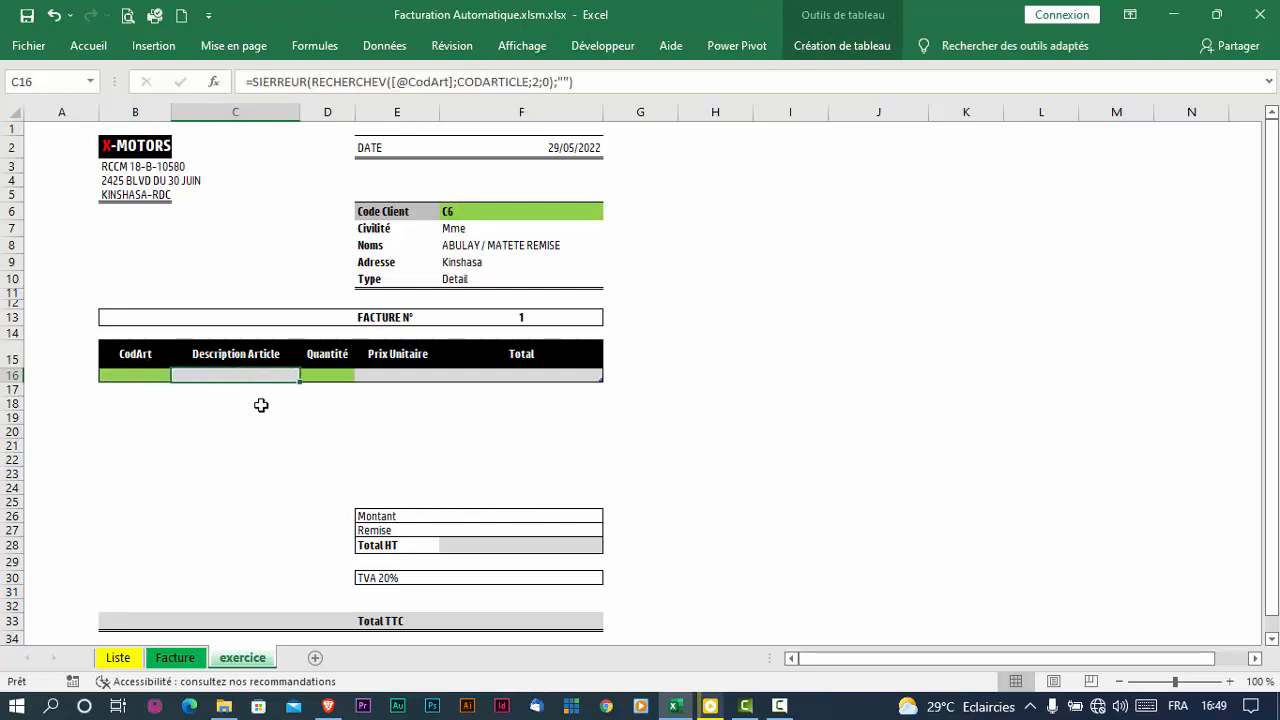
left_click(399, 376)
type("=")
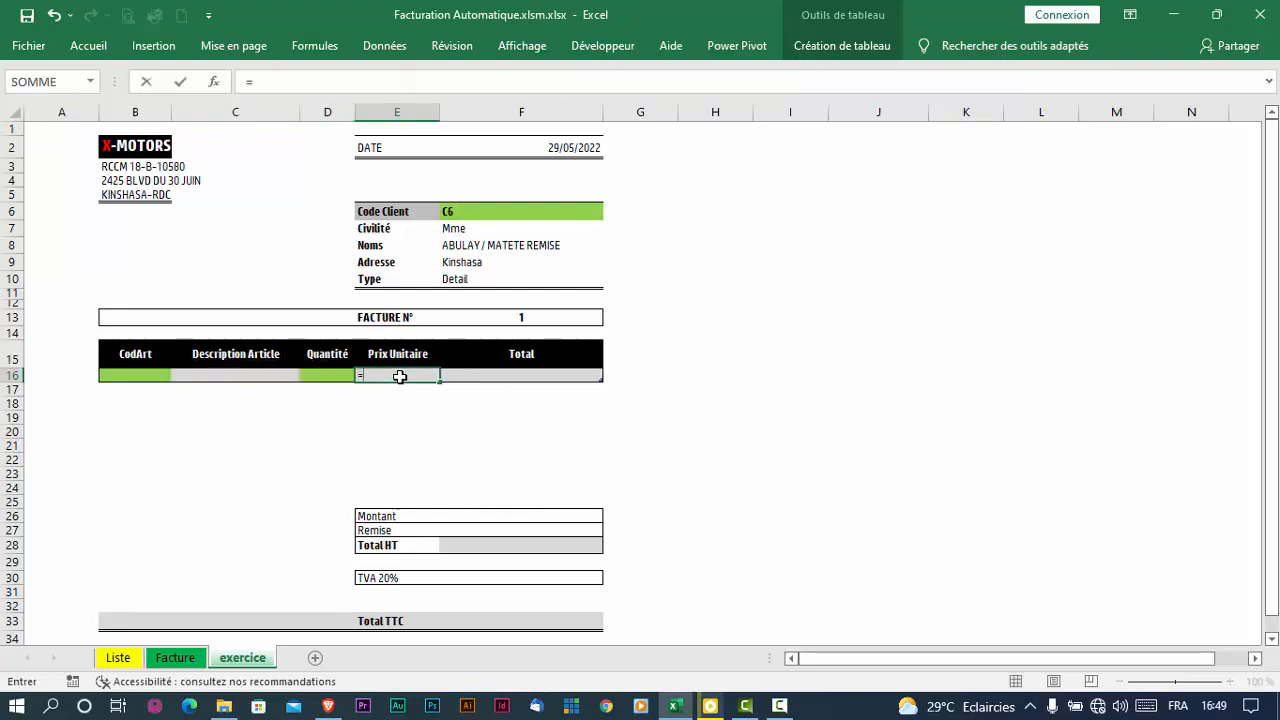
type("re")
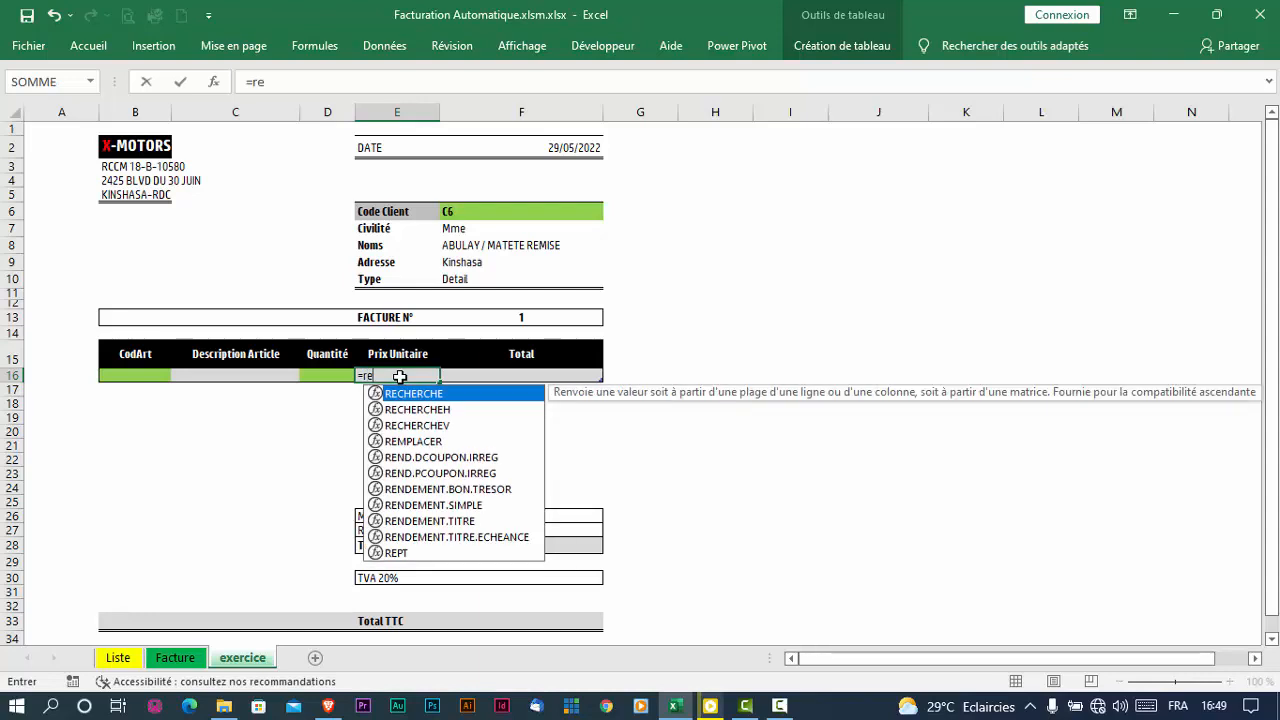
double_click(414, 426)
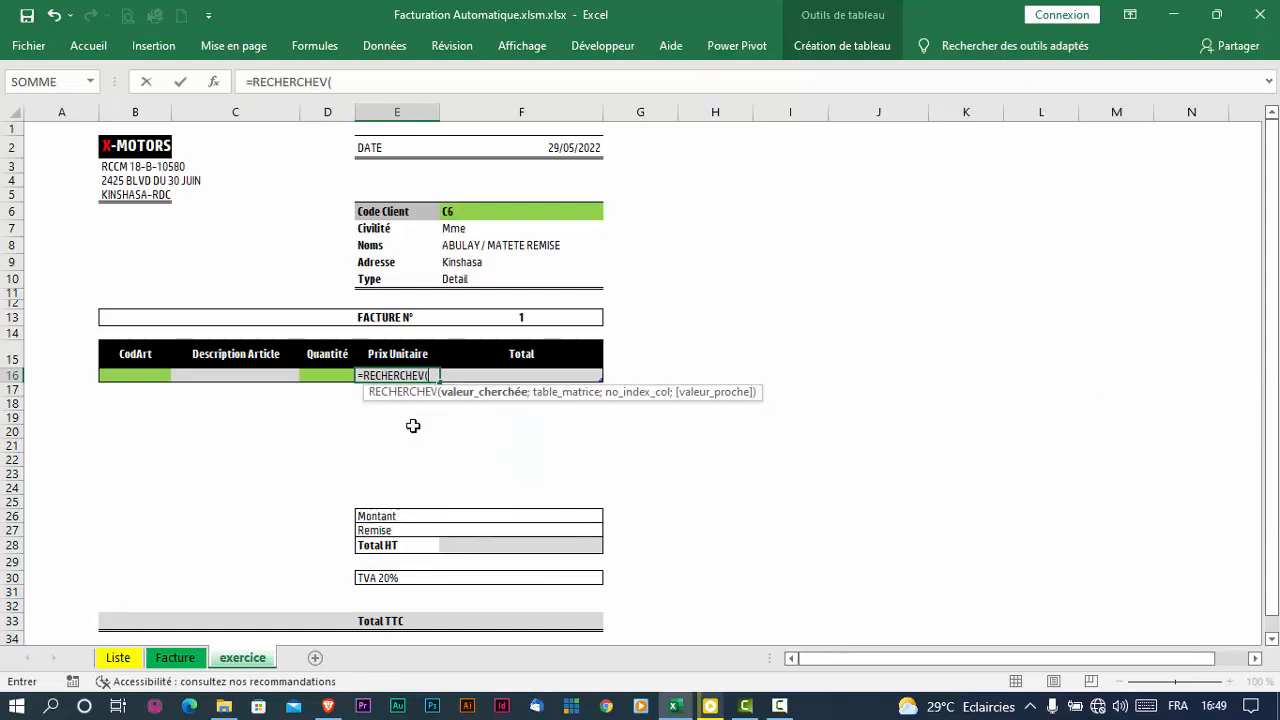
key("BackSpace")
key("BackSpace")
key("BackSpace")
key("BackSpace")
key("BackSpace")
key("BackSpace")
key("BackSpace")
key("BackSpace")
key("BackSpace")
key("BackSpace")
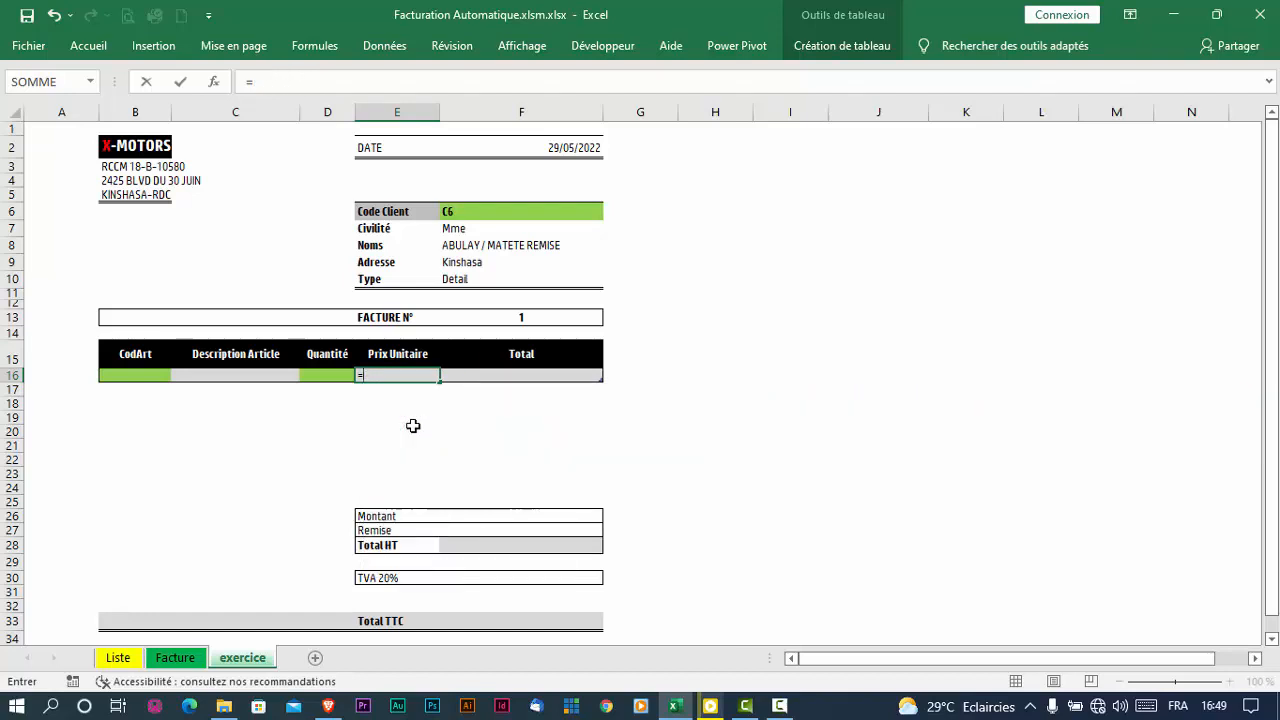
type("si")
double_click(412, 426)
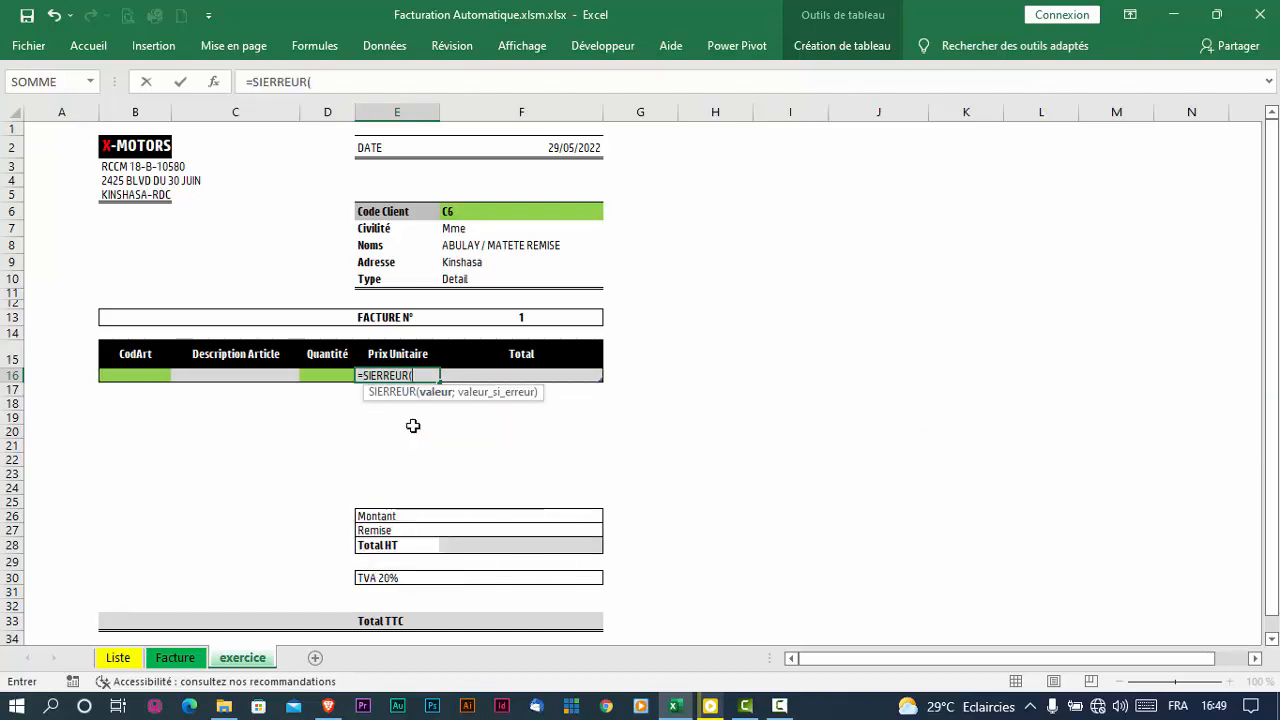
type("re")
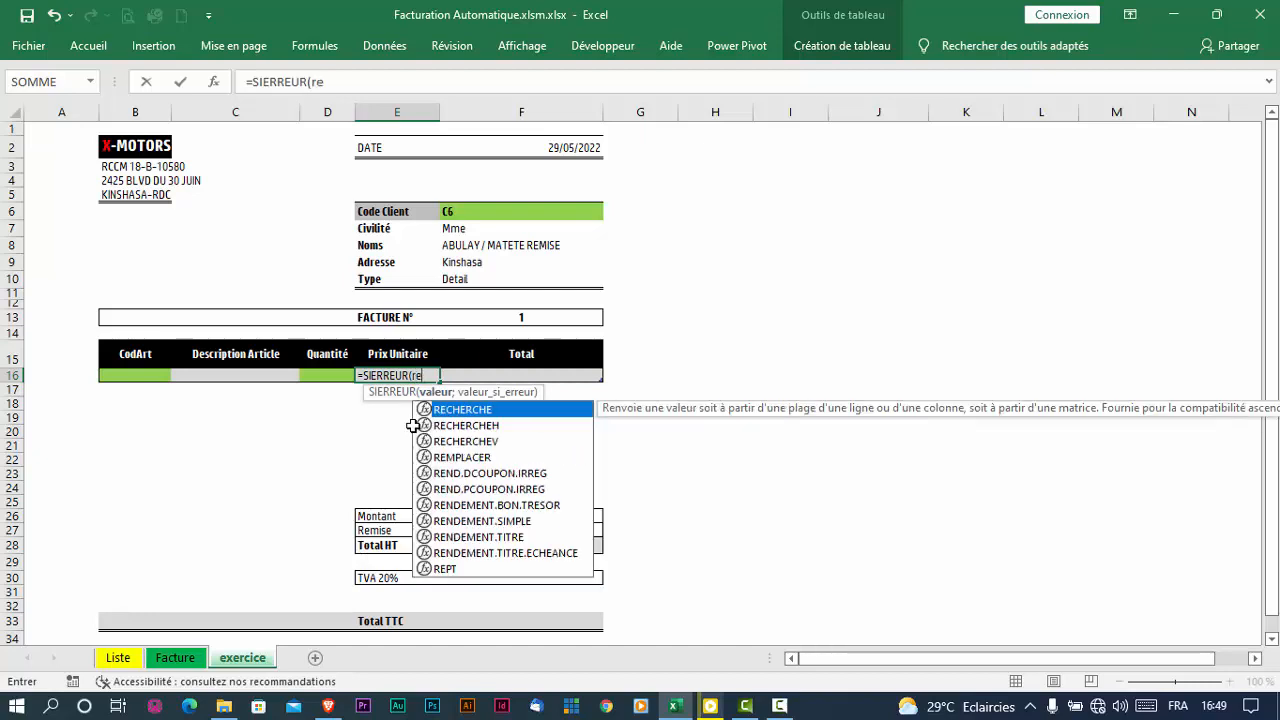
double_click(462, 441)
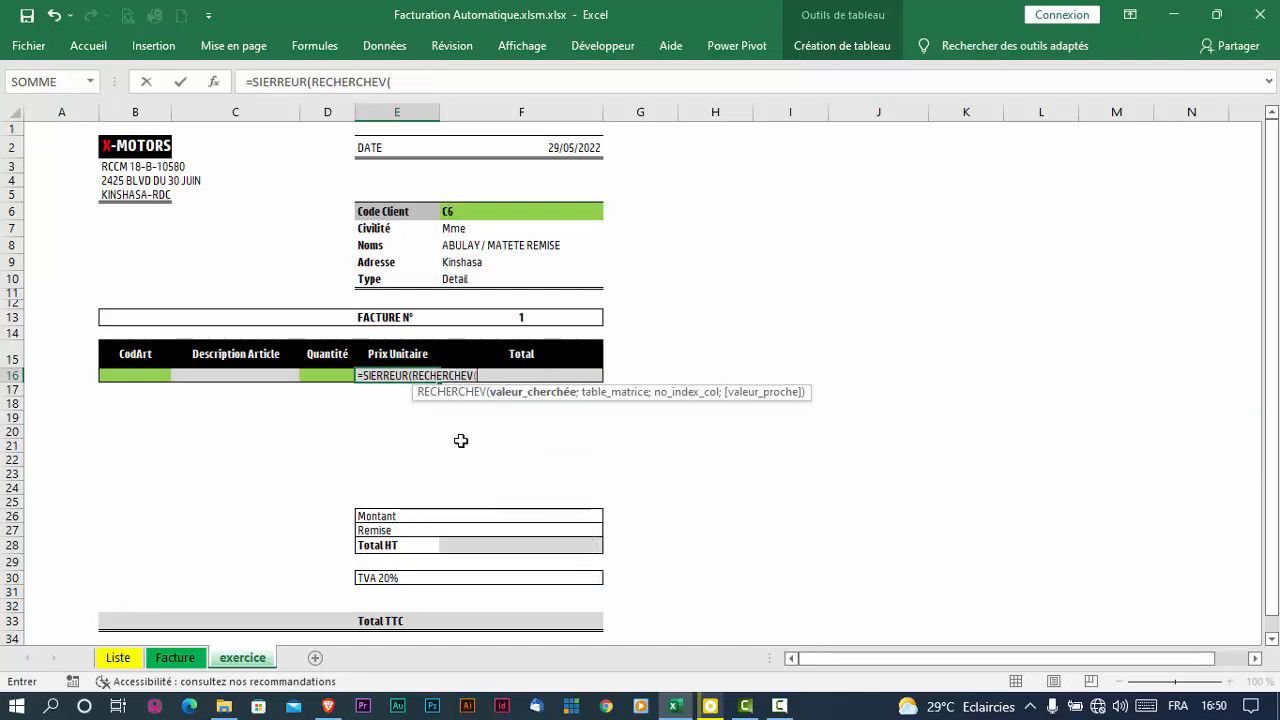
left_click(123, 372)
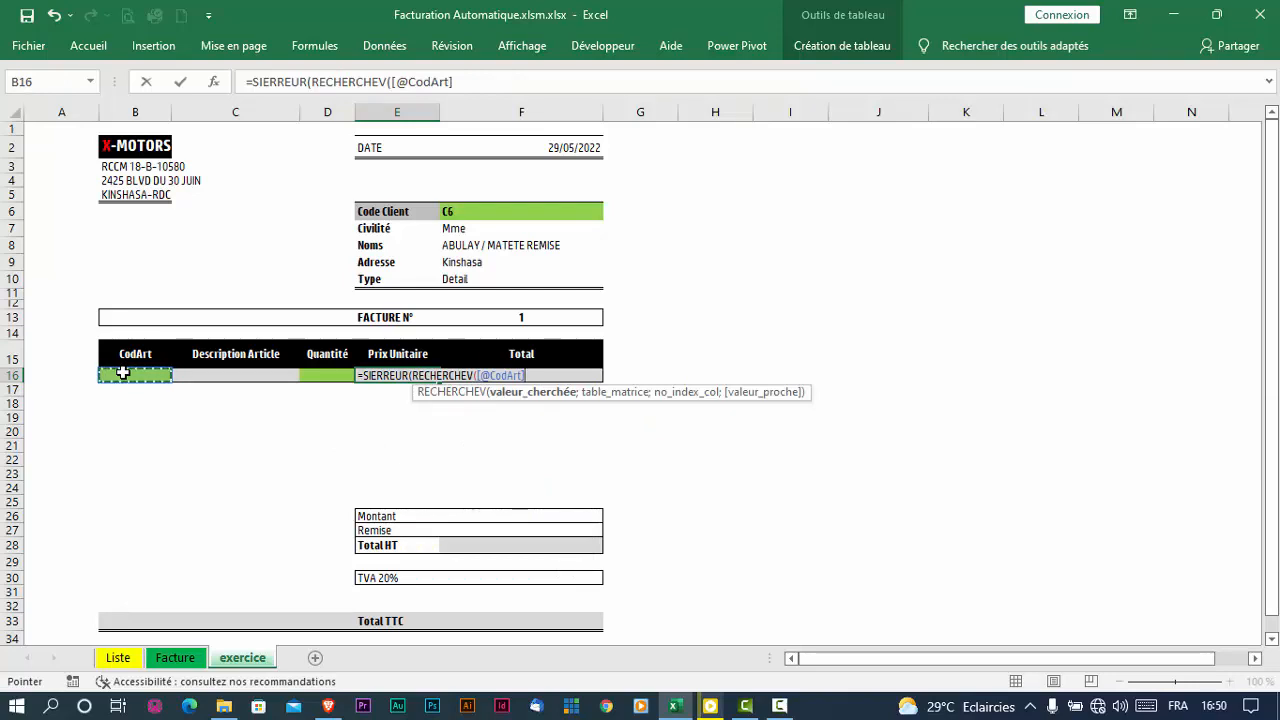
type(";")
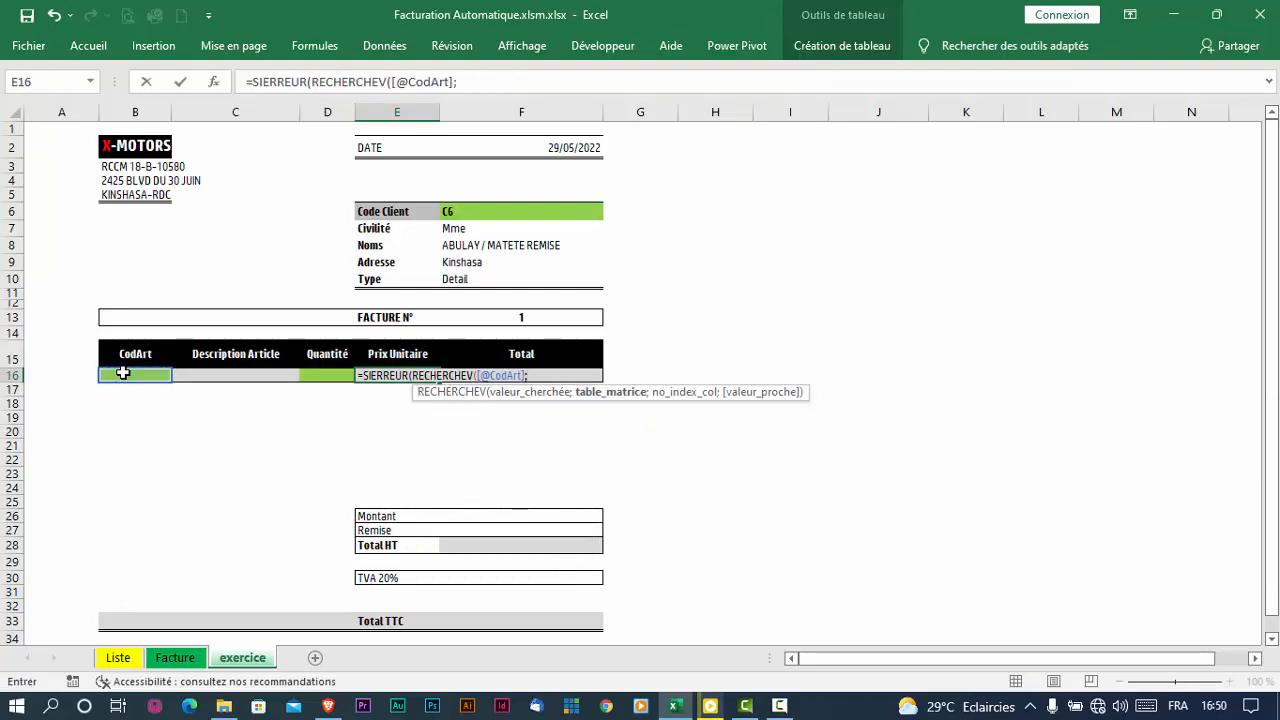
type("cod")
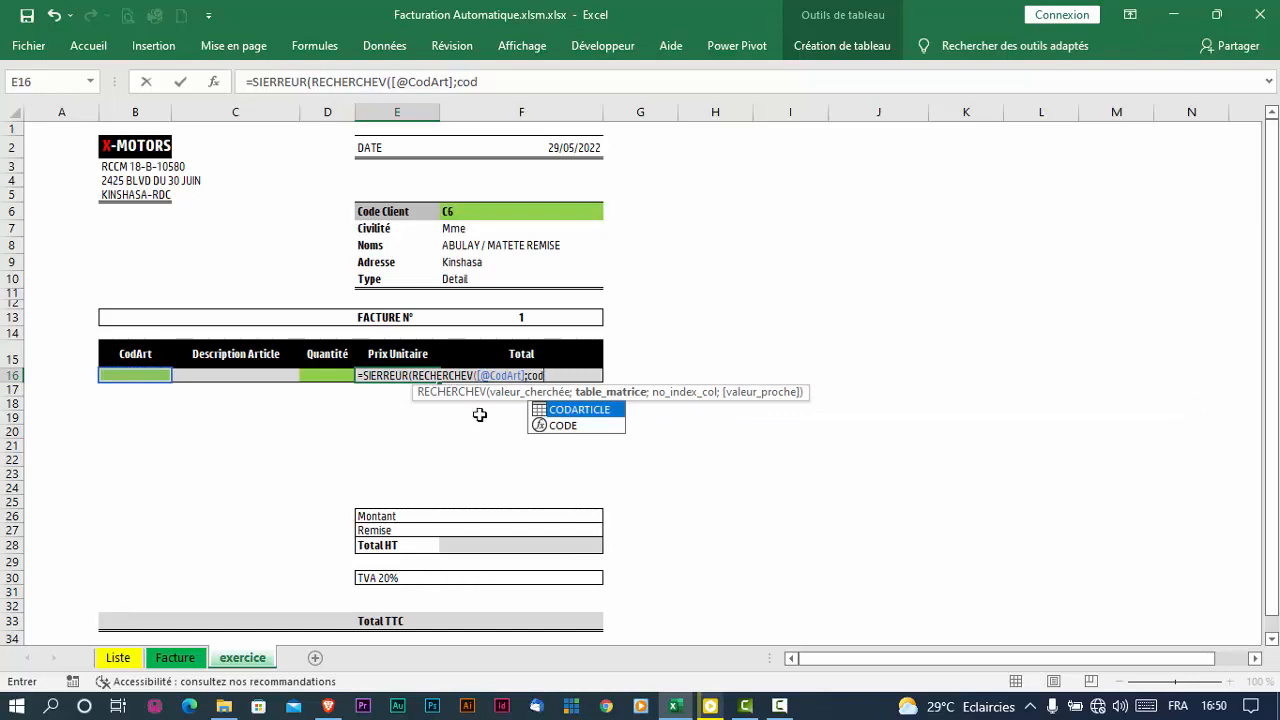
double_click(583, 410)
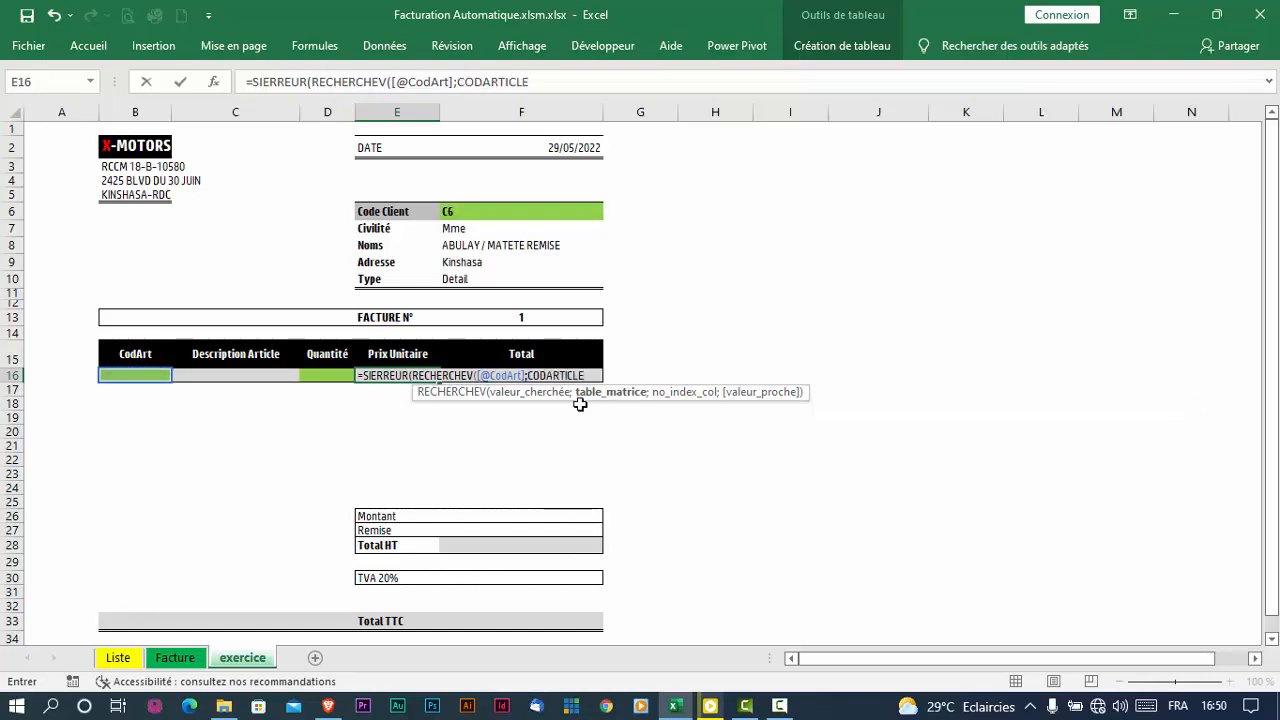
type(";")
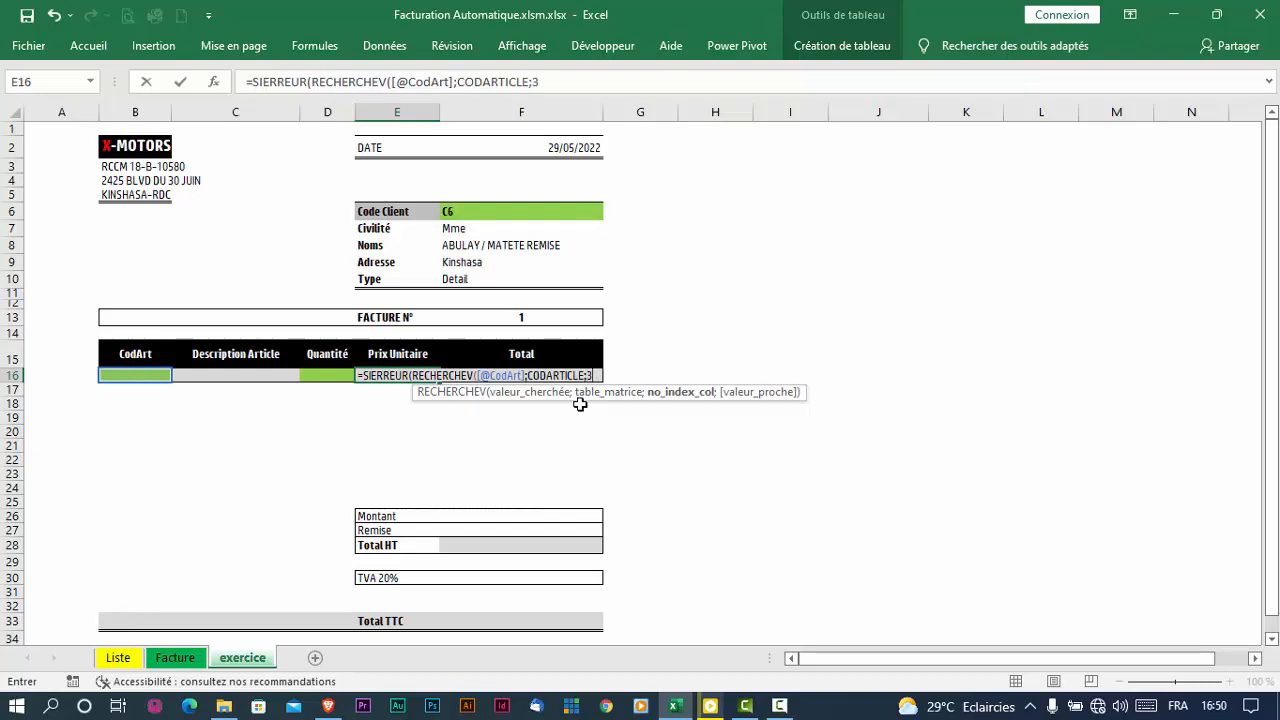
type("3;")
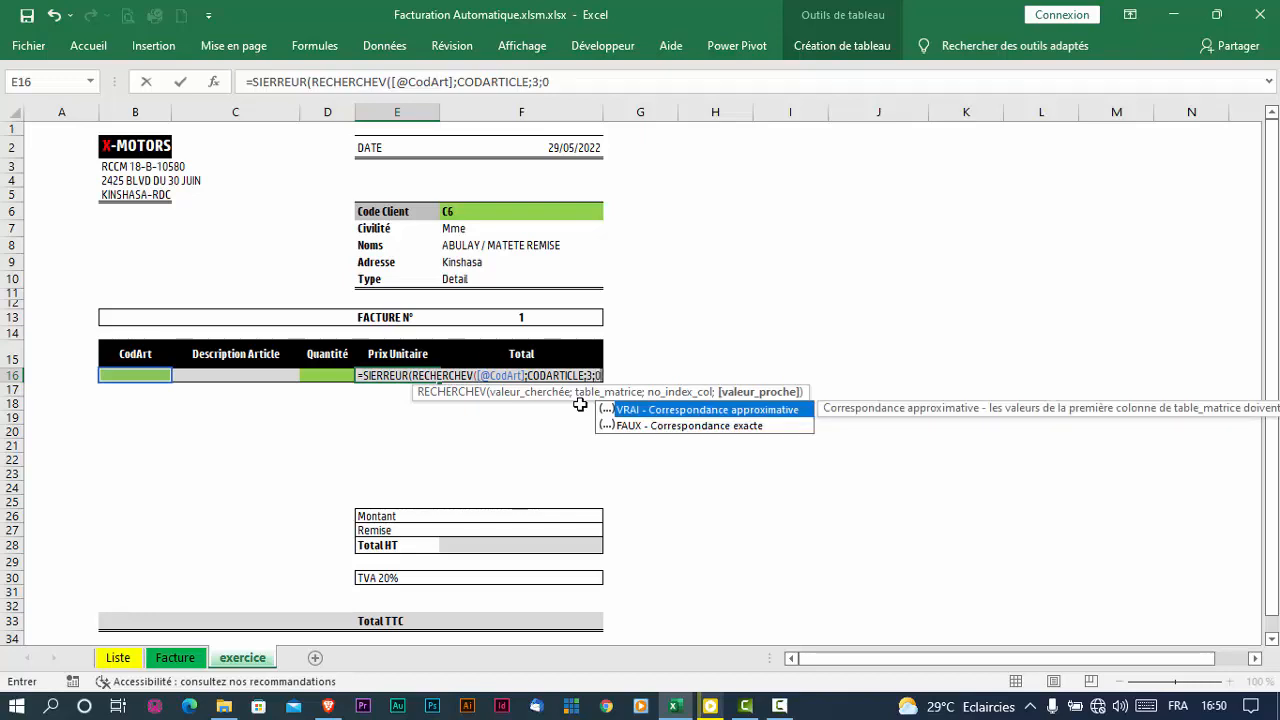
type("0),")
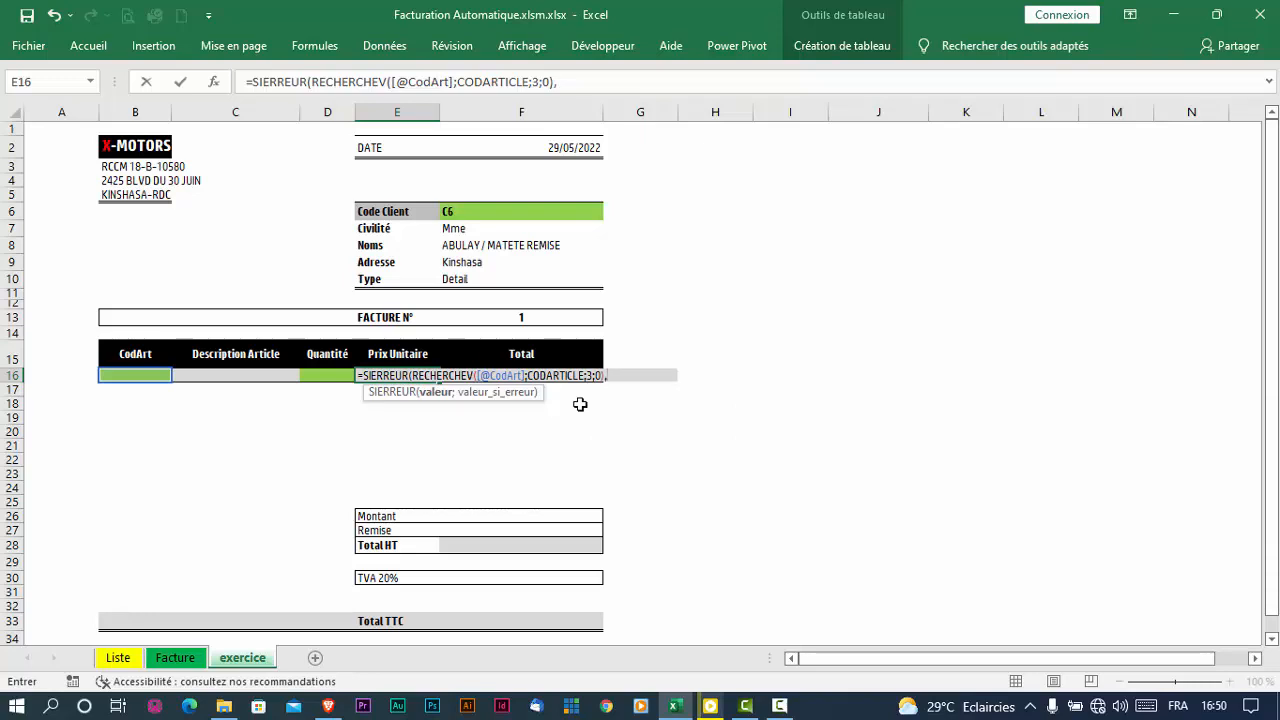
key("BackSpace")
type(";")
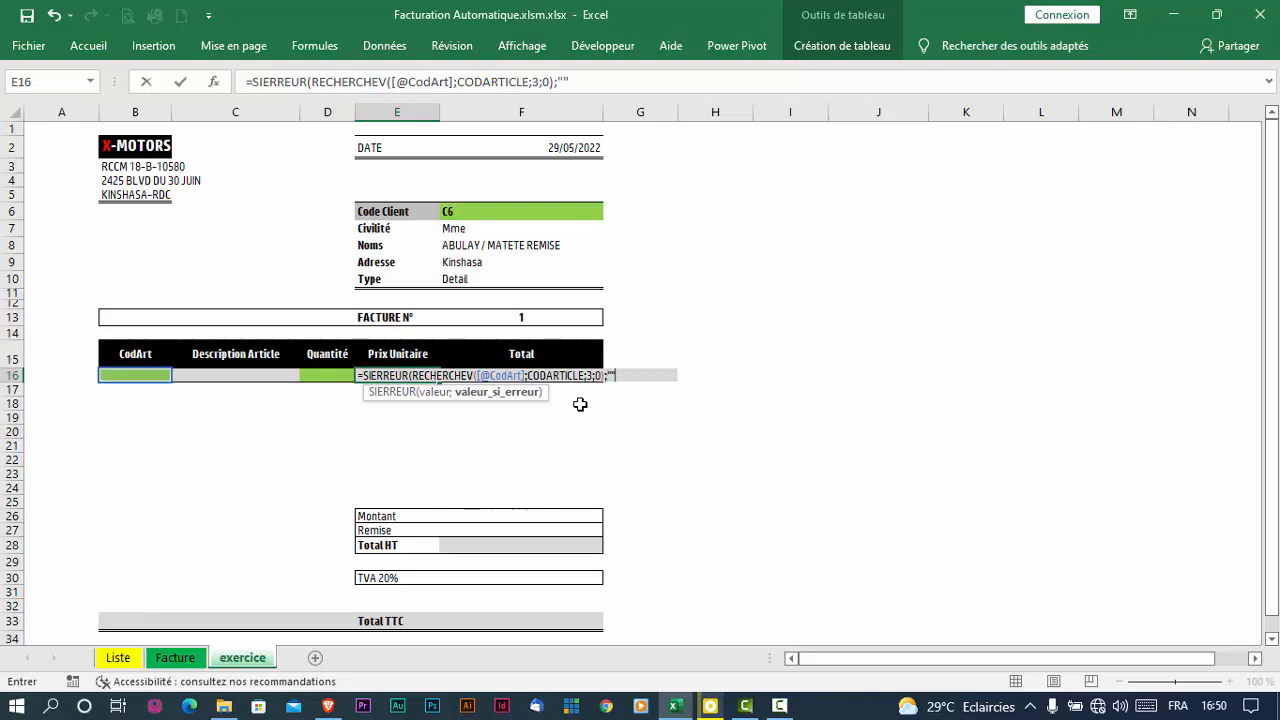
type(")")
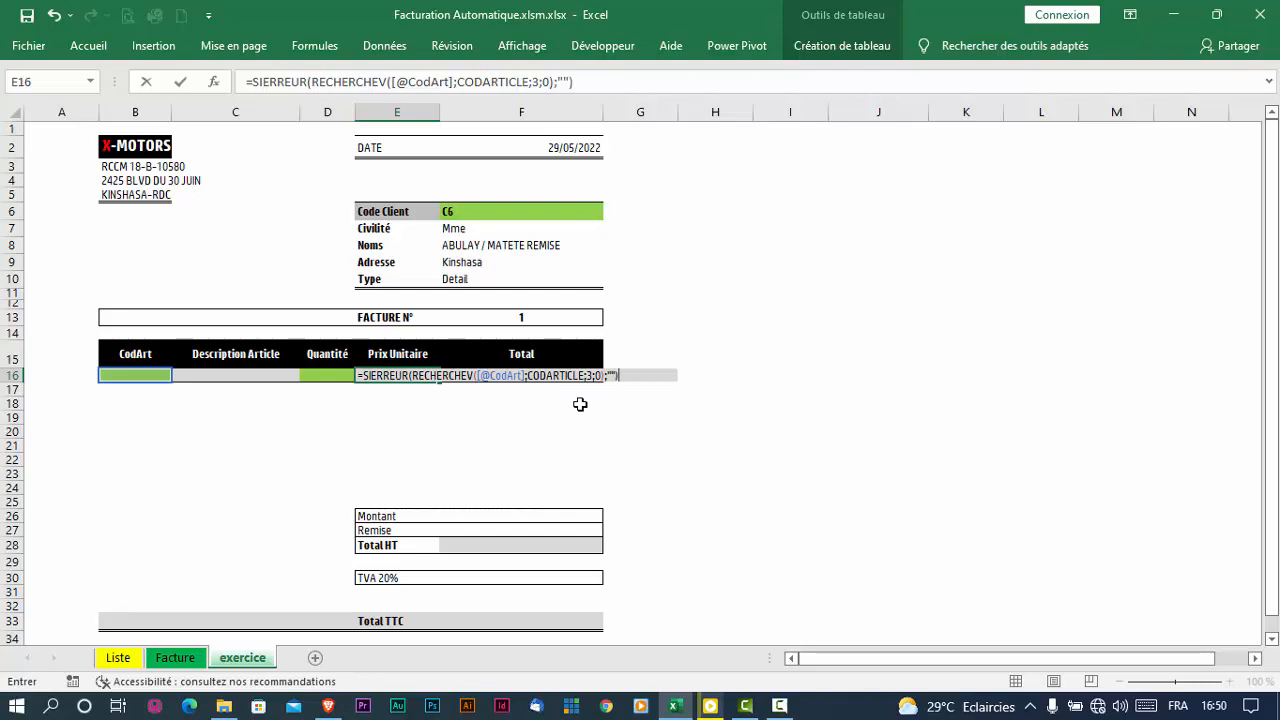
key("Return")
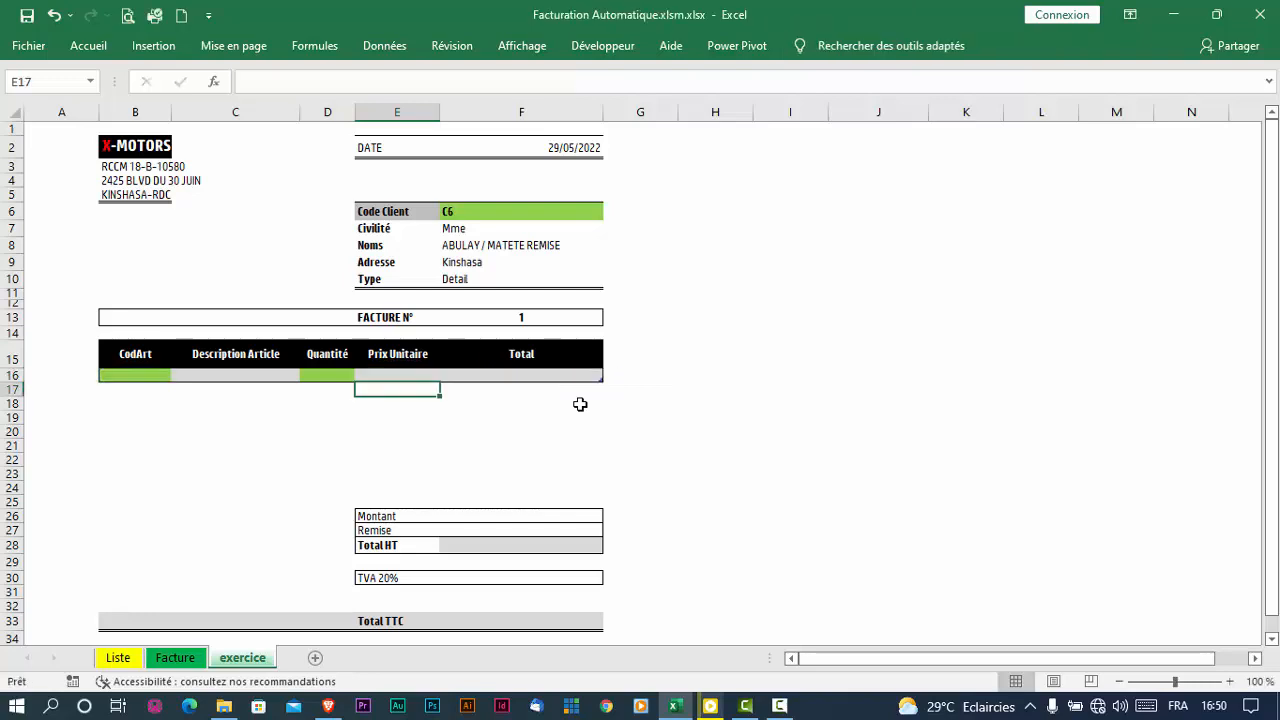
Choose article code VEH04 in the CodArt cell B16
left_click(397, 373)
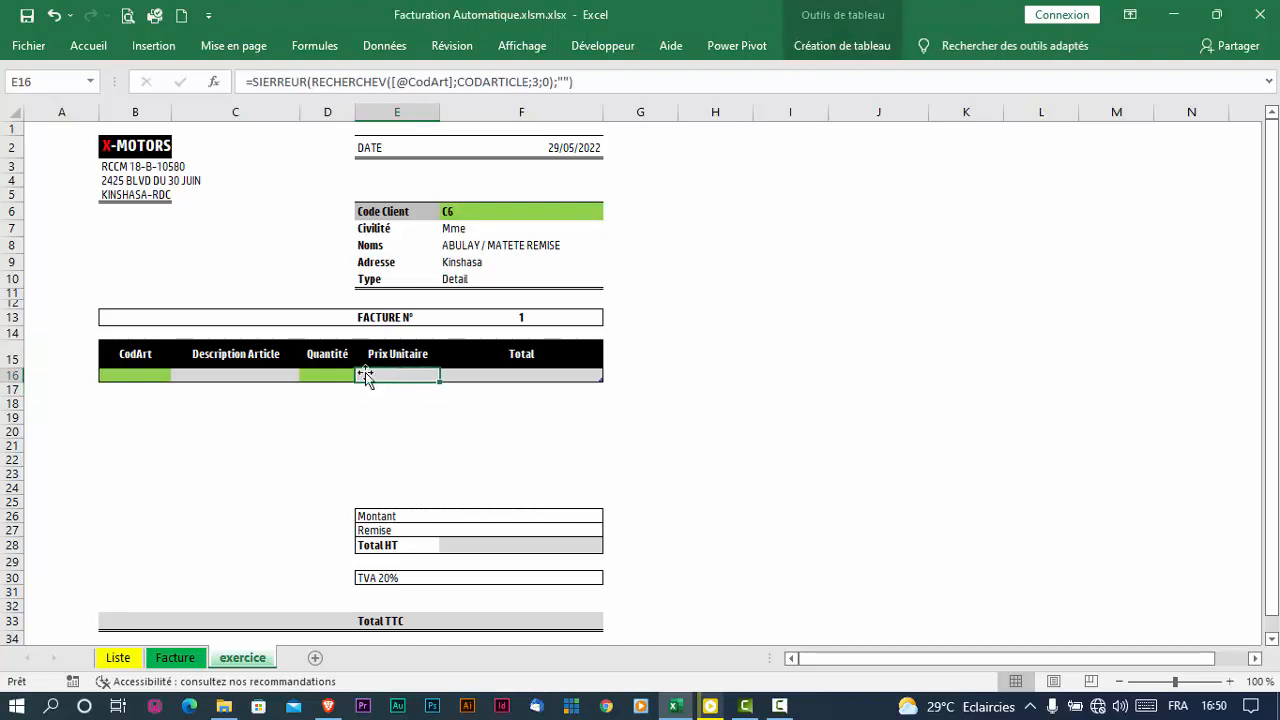
left_click(155, 375)
left_click(178, 376)
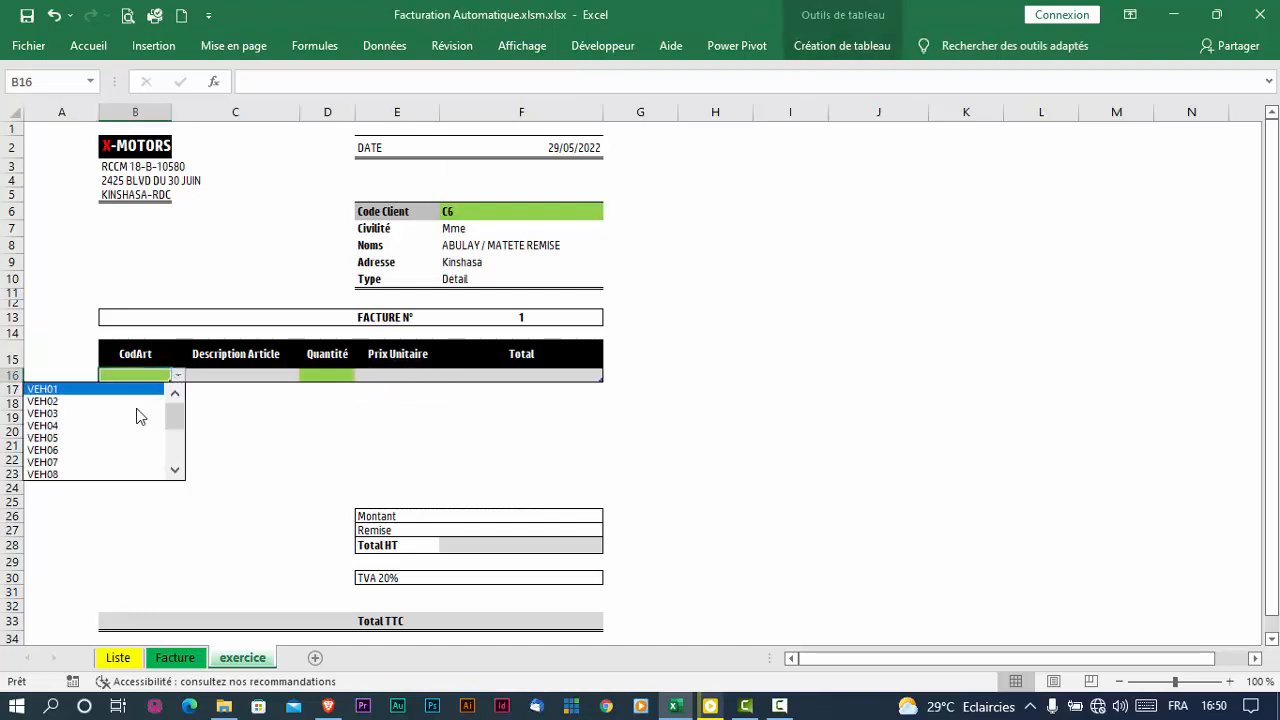
left_click(114, 427)
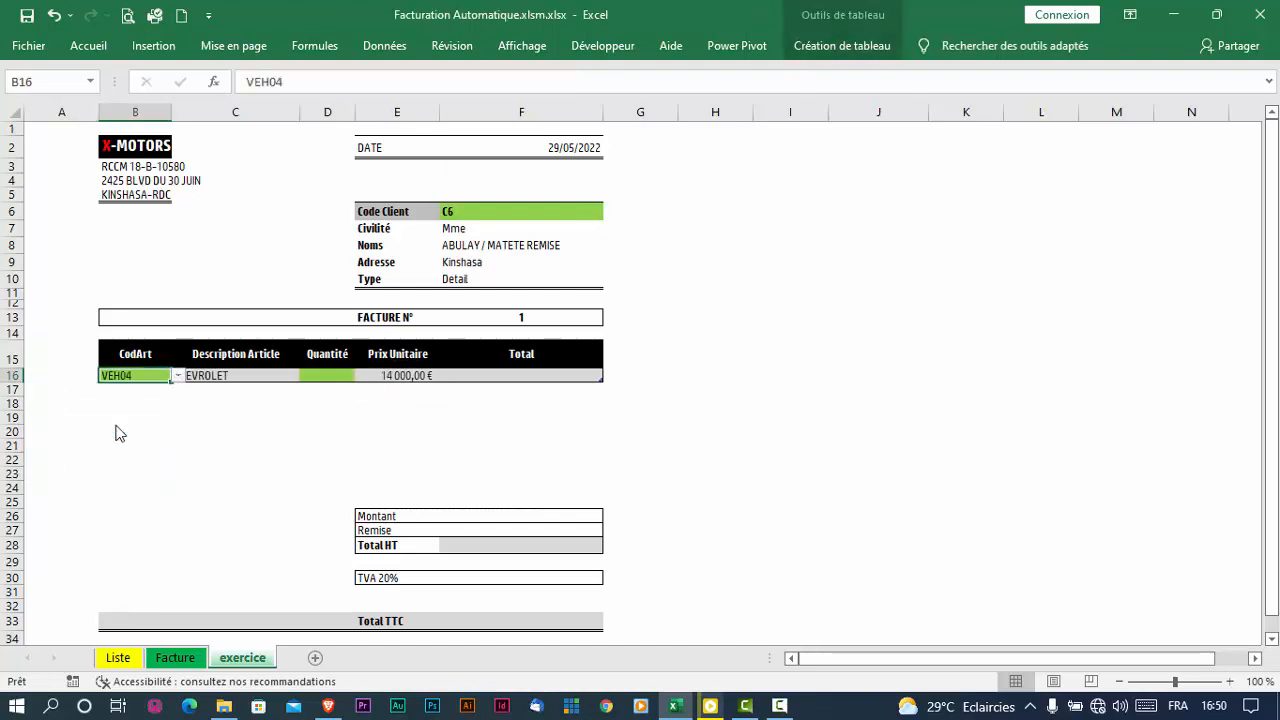
Compare the description and unit price in row 16 with the VEH04 entry in the Liste sheet's article table
left_click(207, 372)
left_click(386, 375)
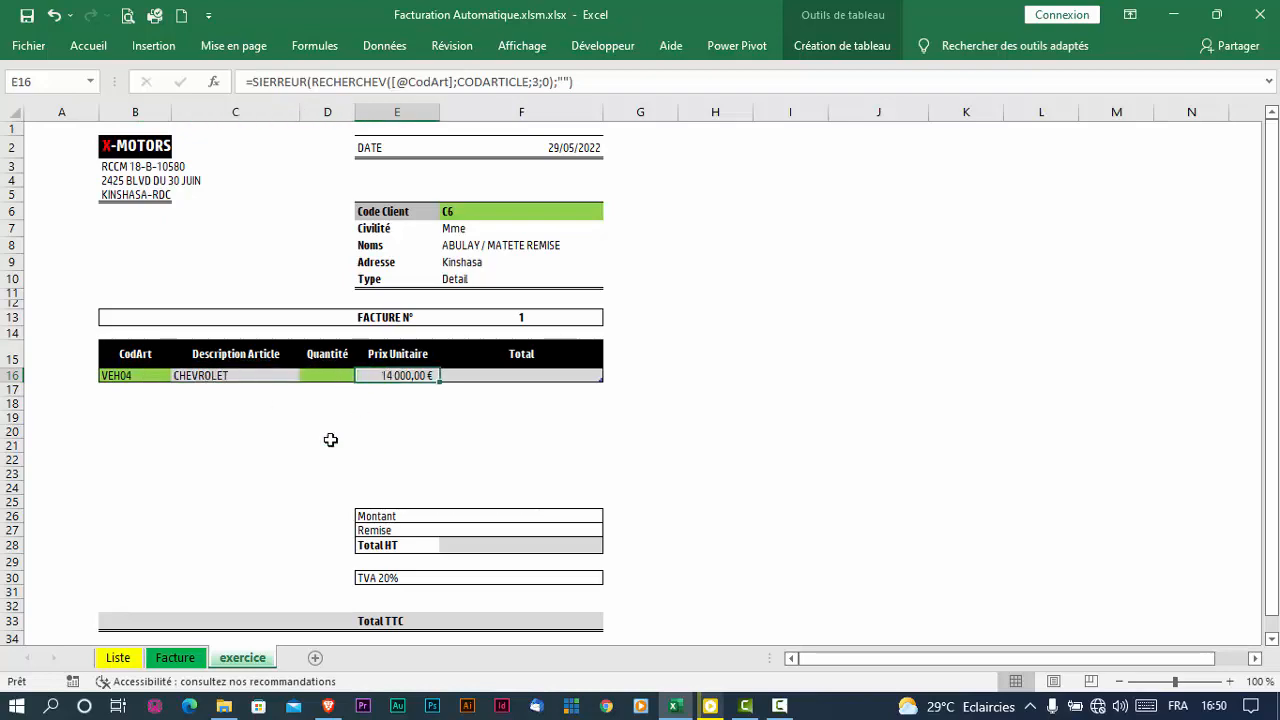
left_click(119, 658)
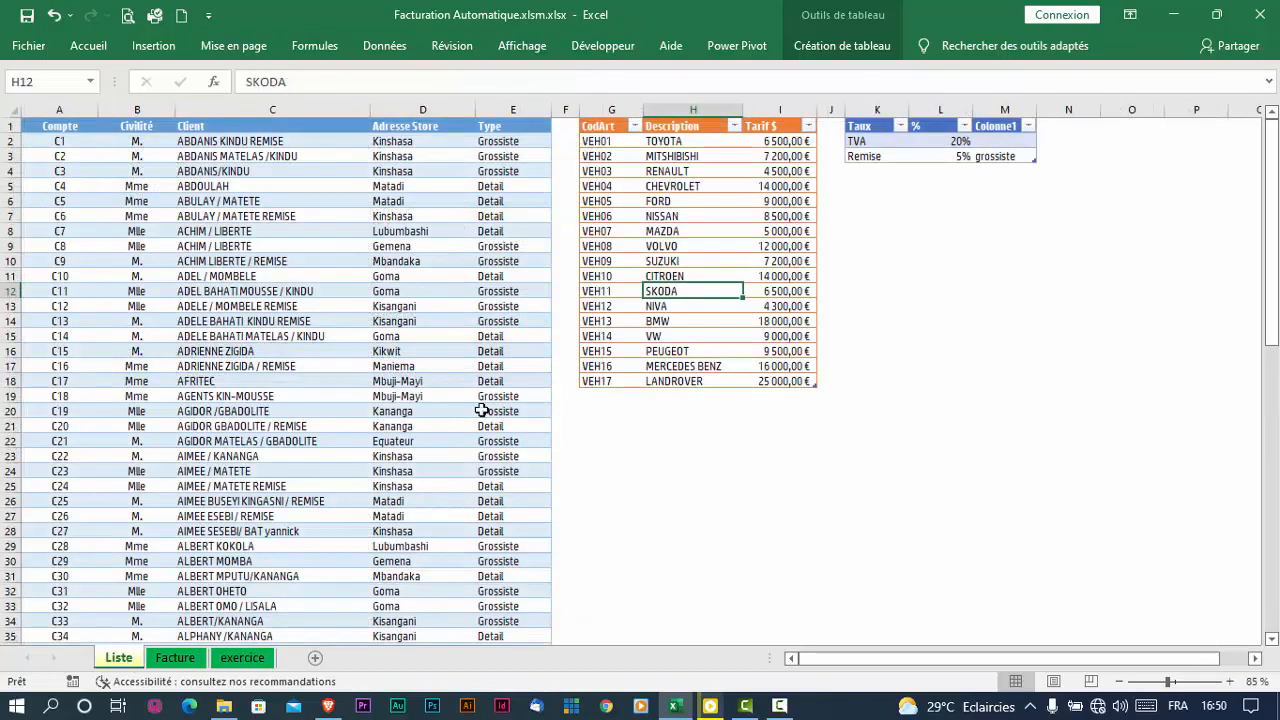
left_click(614, 188)
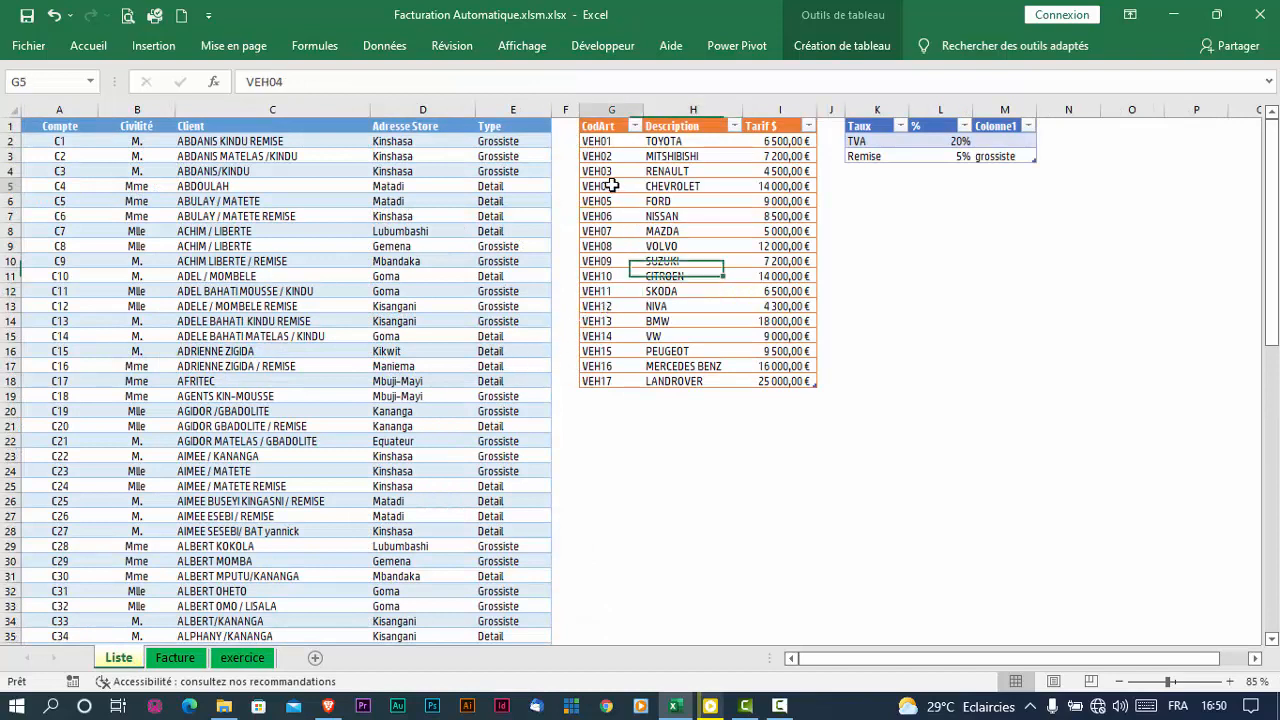
Check the CHEVROLET description and tariff in the Liste sheet's article table, and return to the exercice sheet
left_click(696, 187)
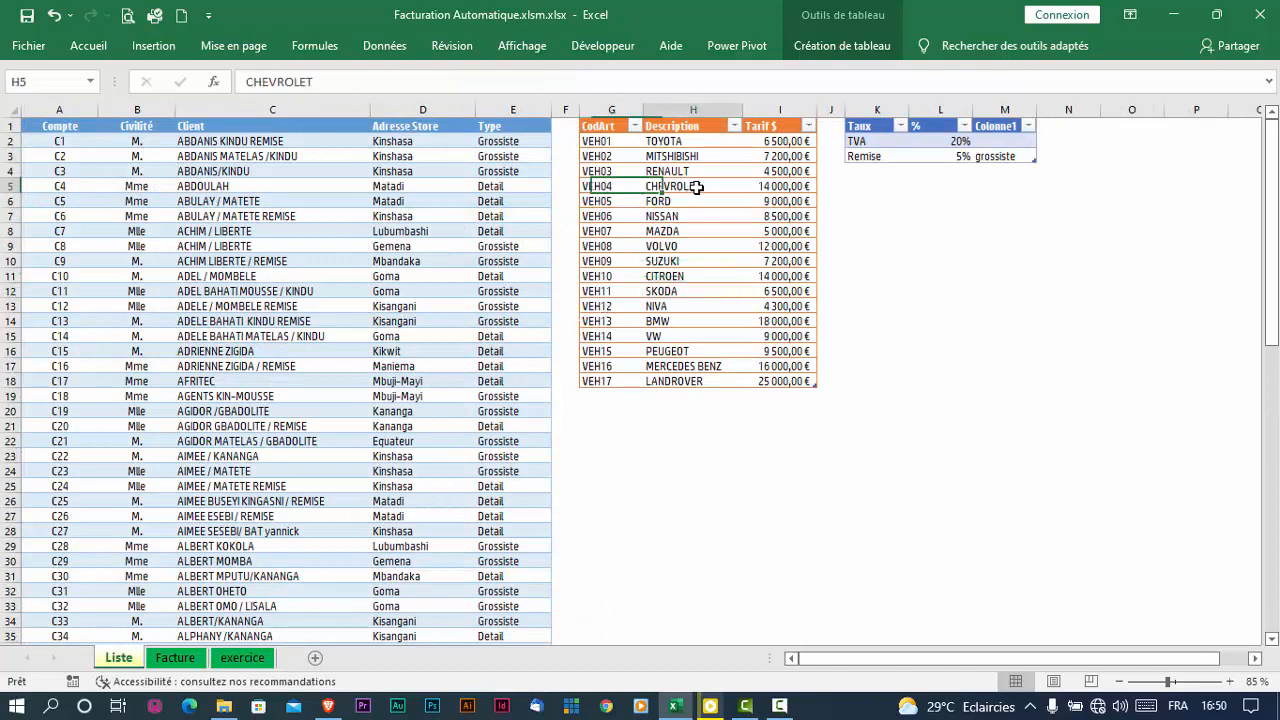
left_click(778, 188)
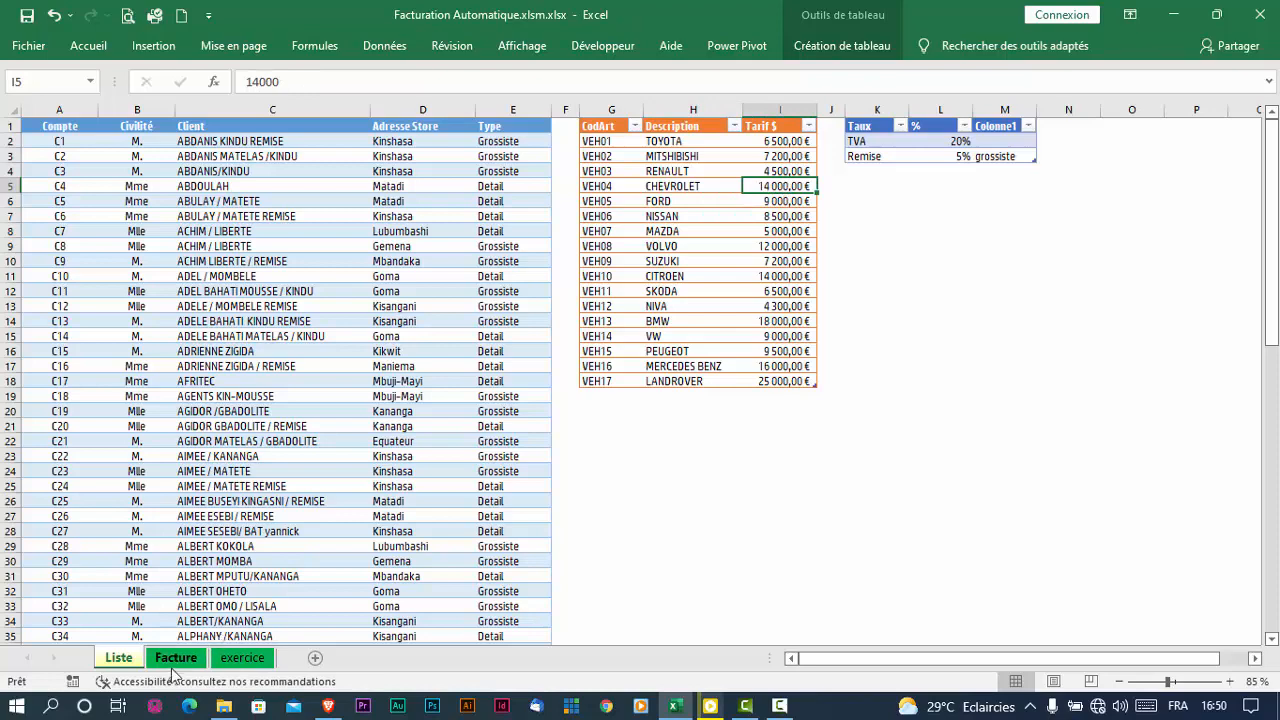
left_click(240, 660)
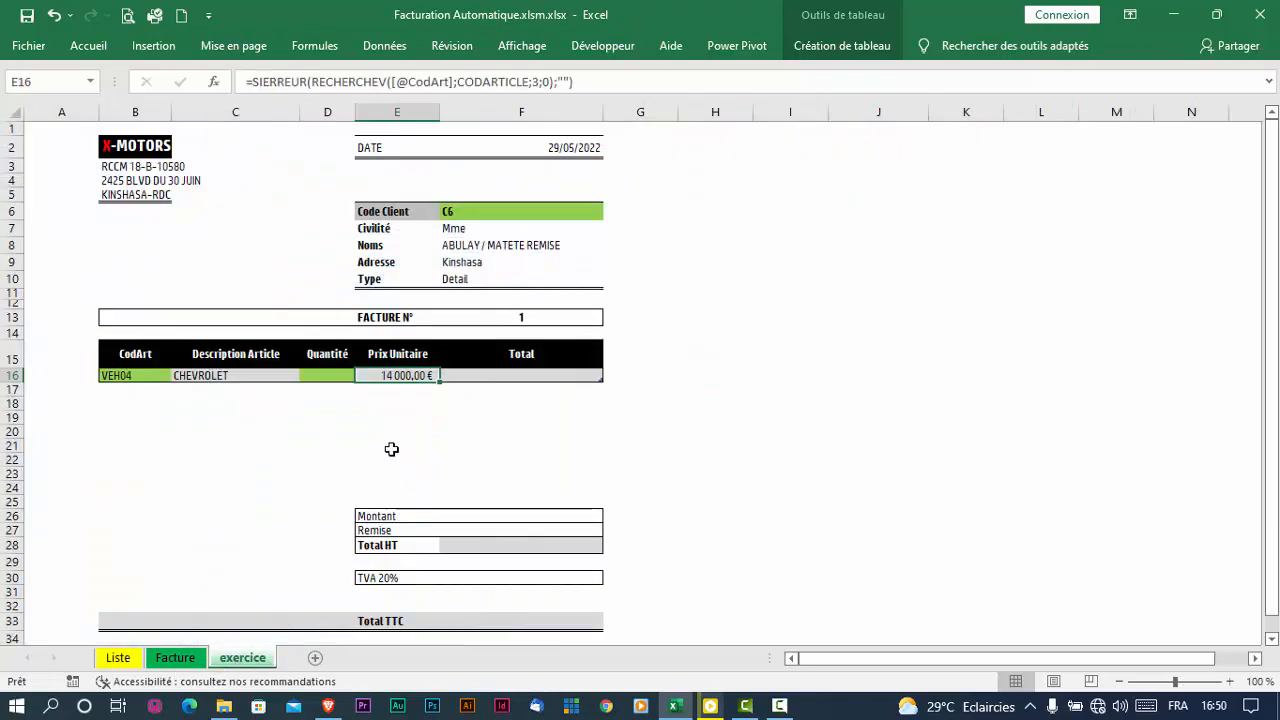
Clear the article code in B16 and the Code Client in F6
left_click(136, 376)
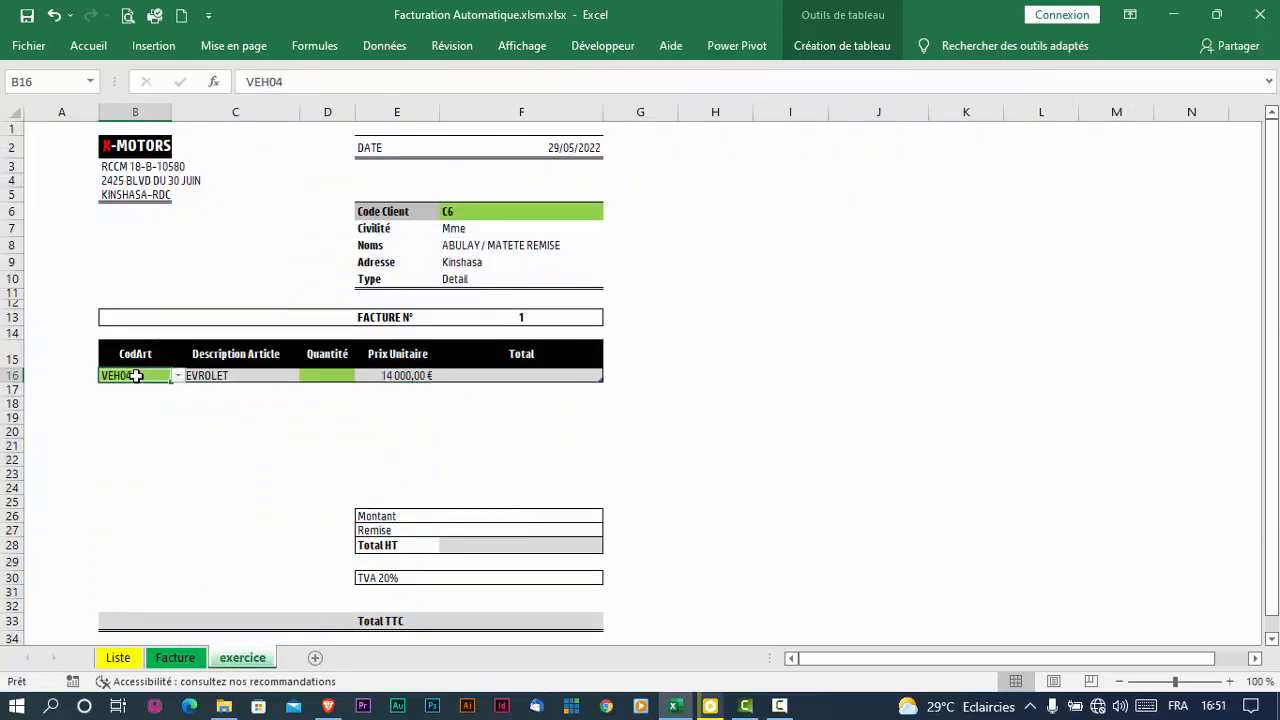
key("Delete")
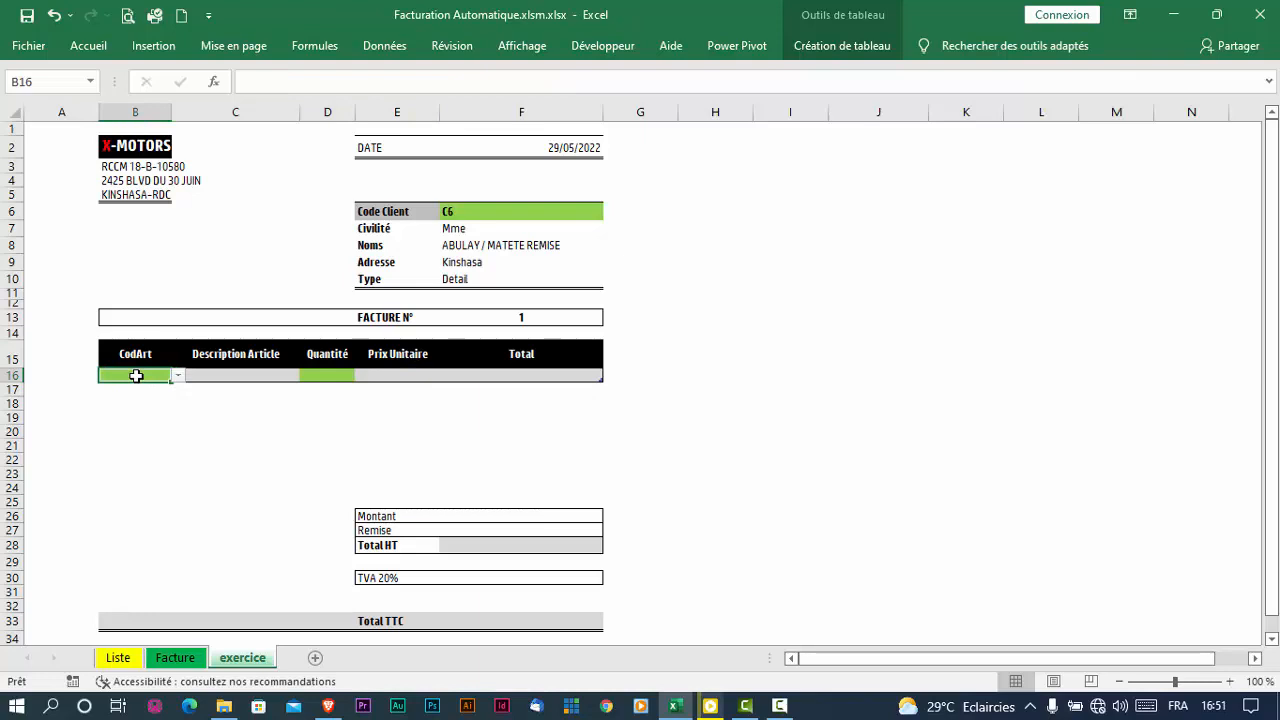
left_click(489, 211)
key("Delete")
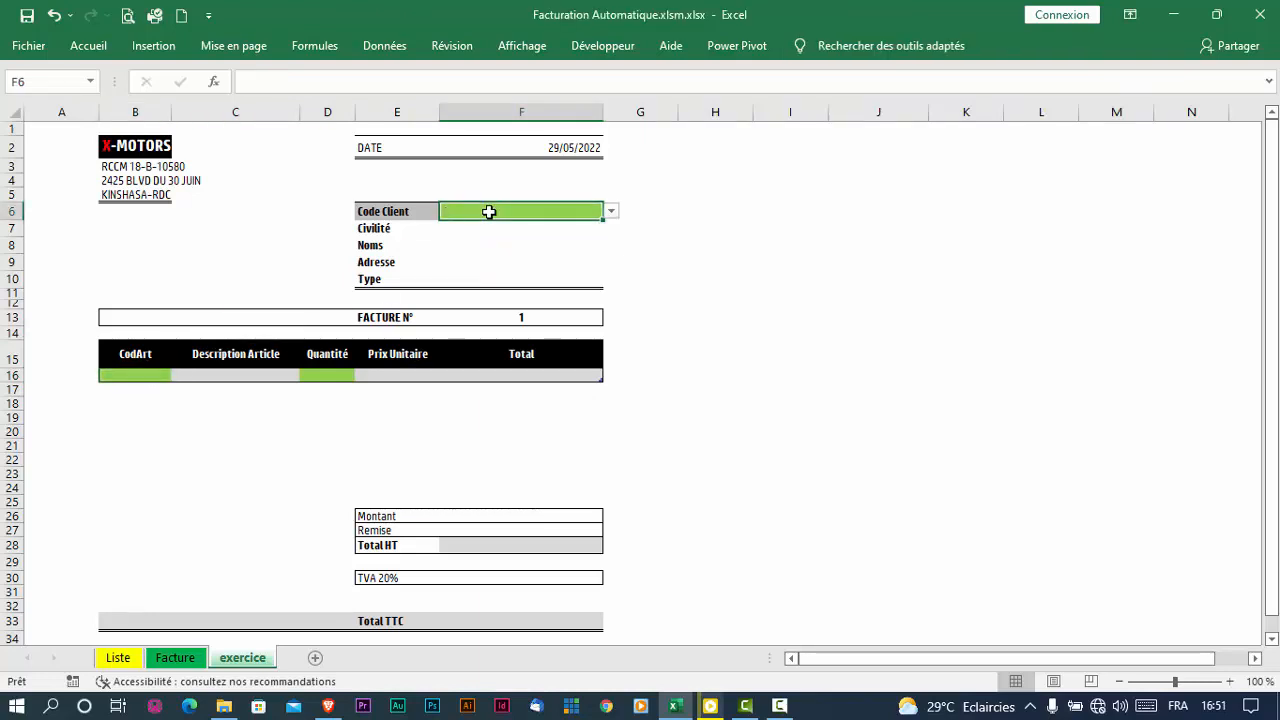
Test the client lookups by choosing code C3 in F6, and replace it with C6
left_click(611, 212)
left_click(555, 251)
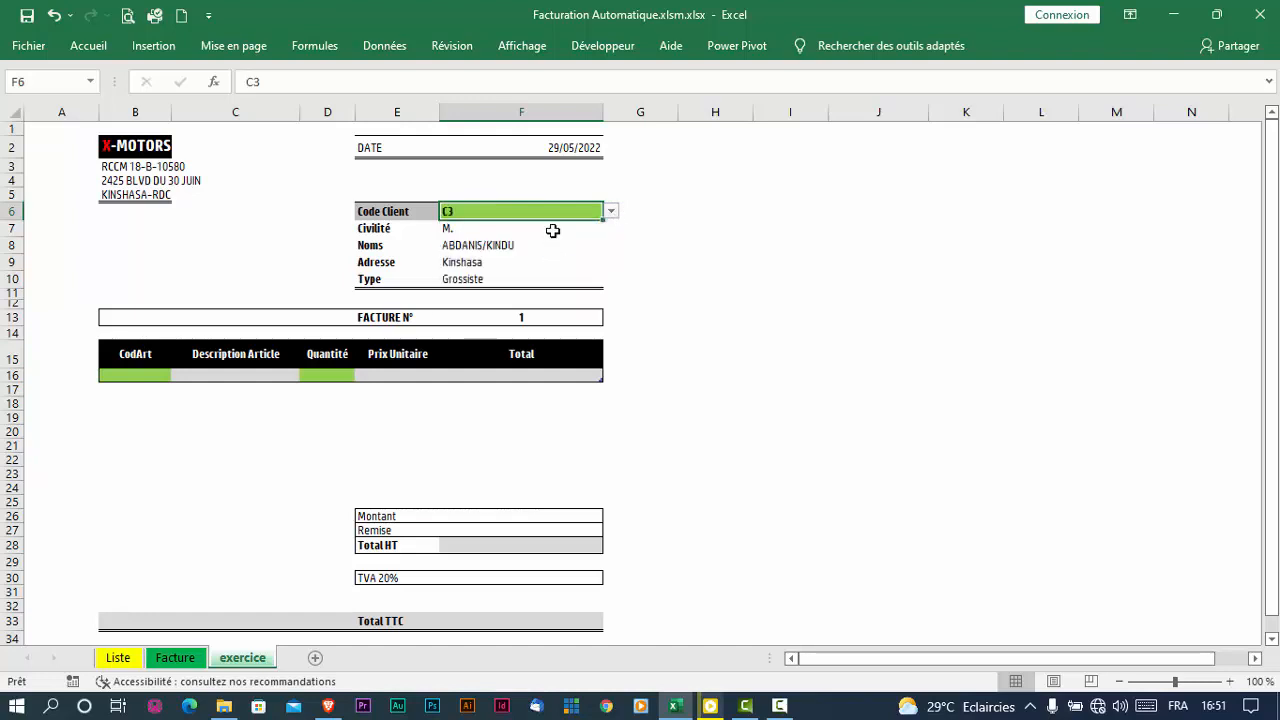
left_click(540, 149)
left_click(594, 209)
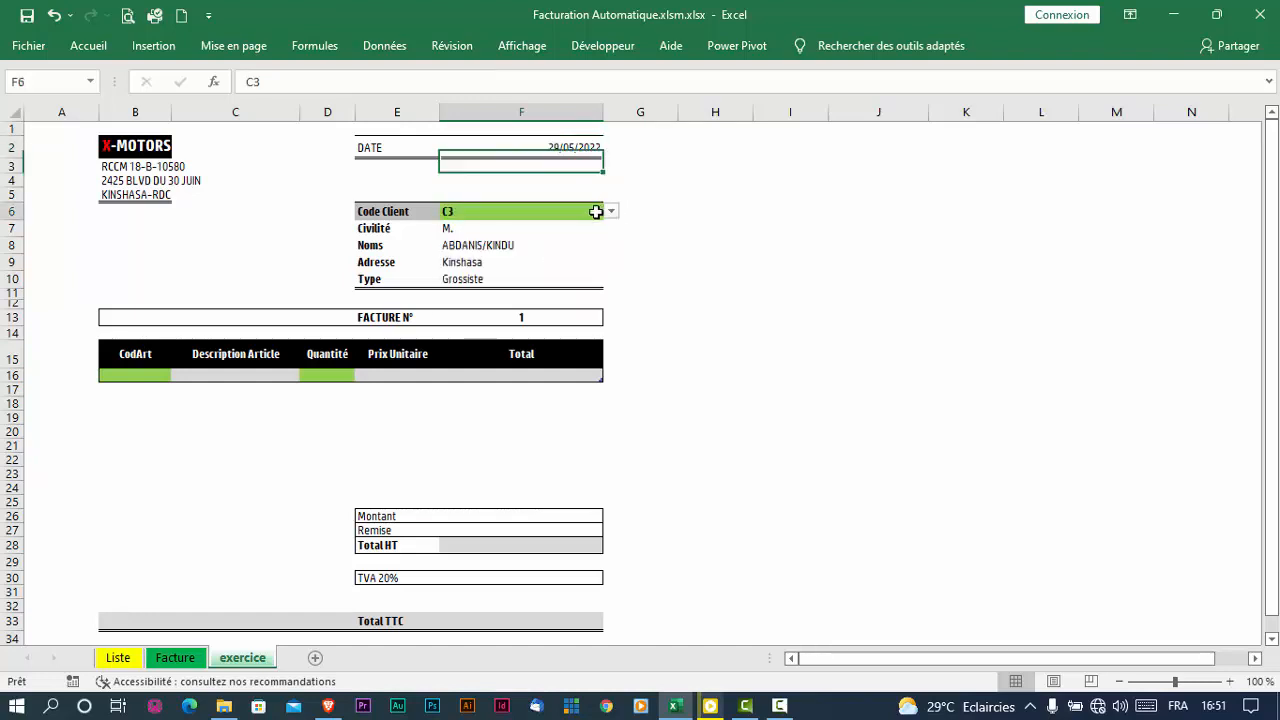
left_click(611, 212)
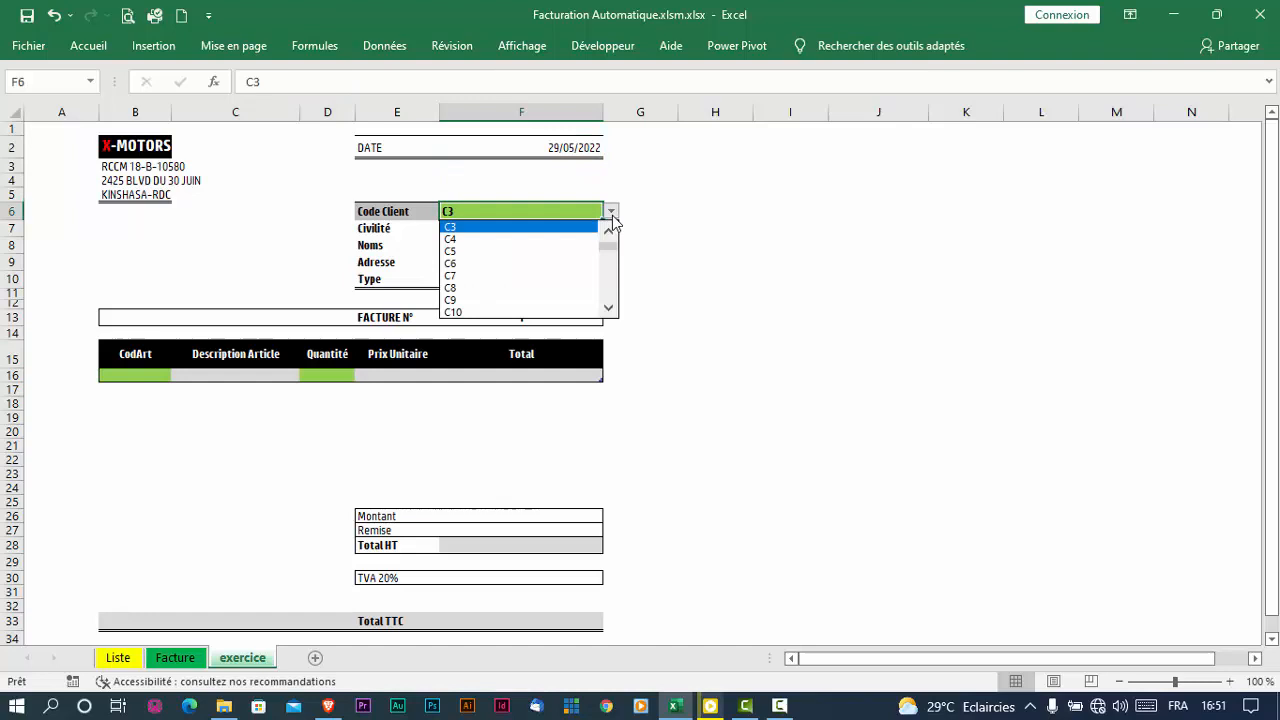
left_click(543, 276)
Choose article code VEH05 in B16 and enter a quantity of 1 in D16
left_click_drag(129, 375, 165, 375)
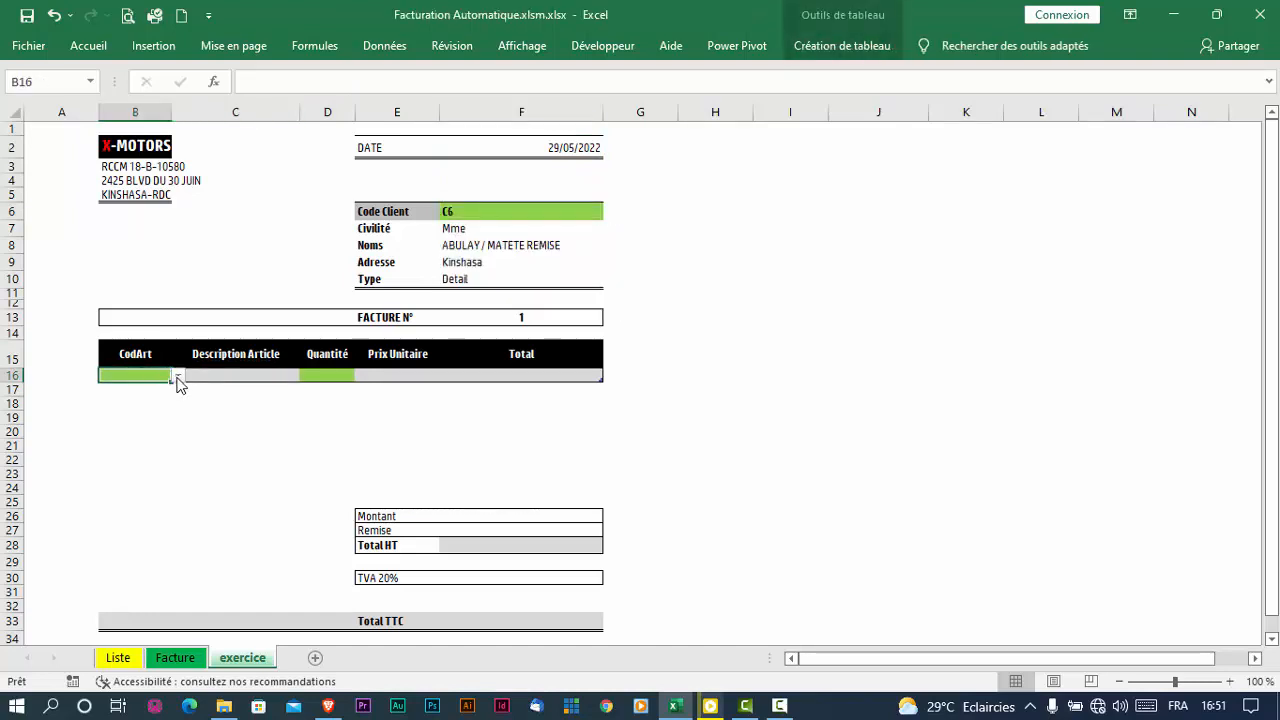
left_click(177, 376)
left_click(108, 442)
left_click(402, 375)
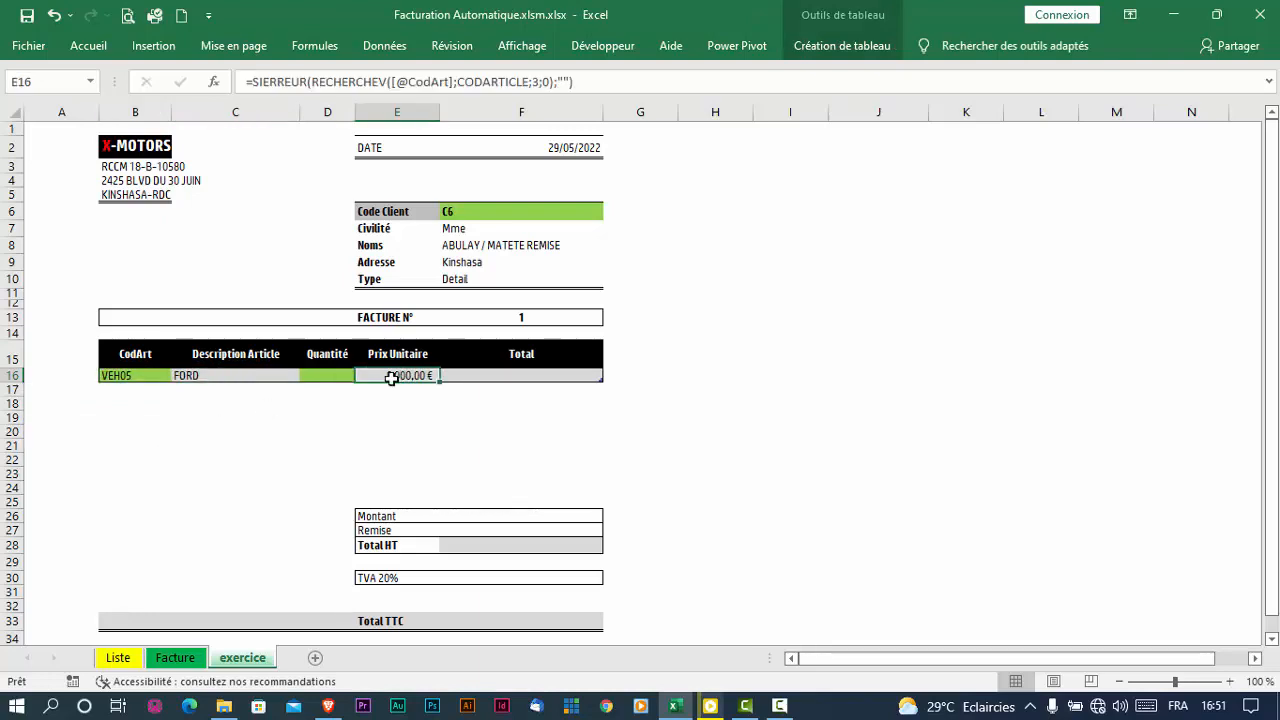
left_click(327, 375)
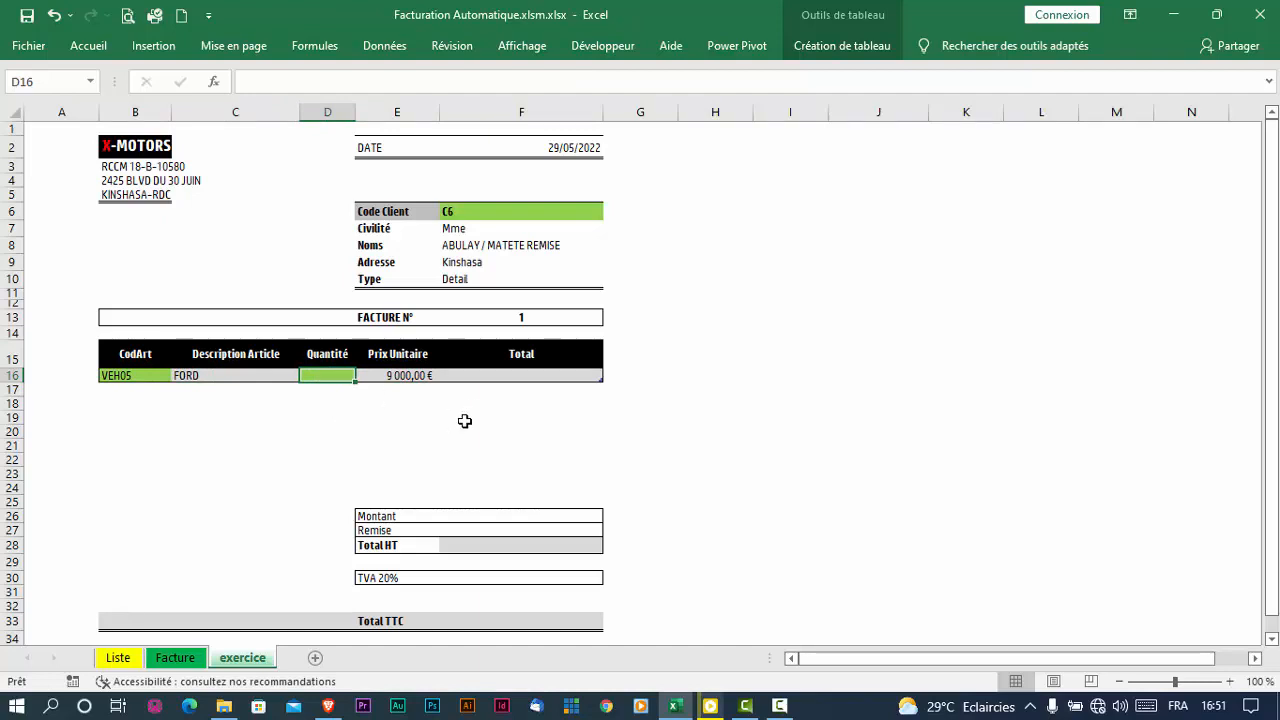
type("1")
key("Tab")
key("Tab")
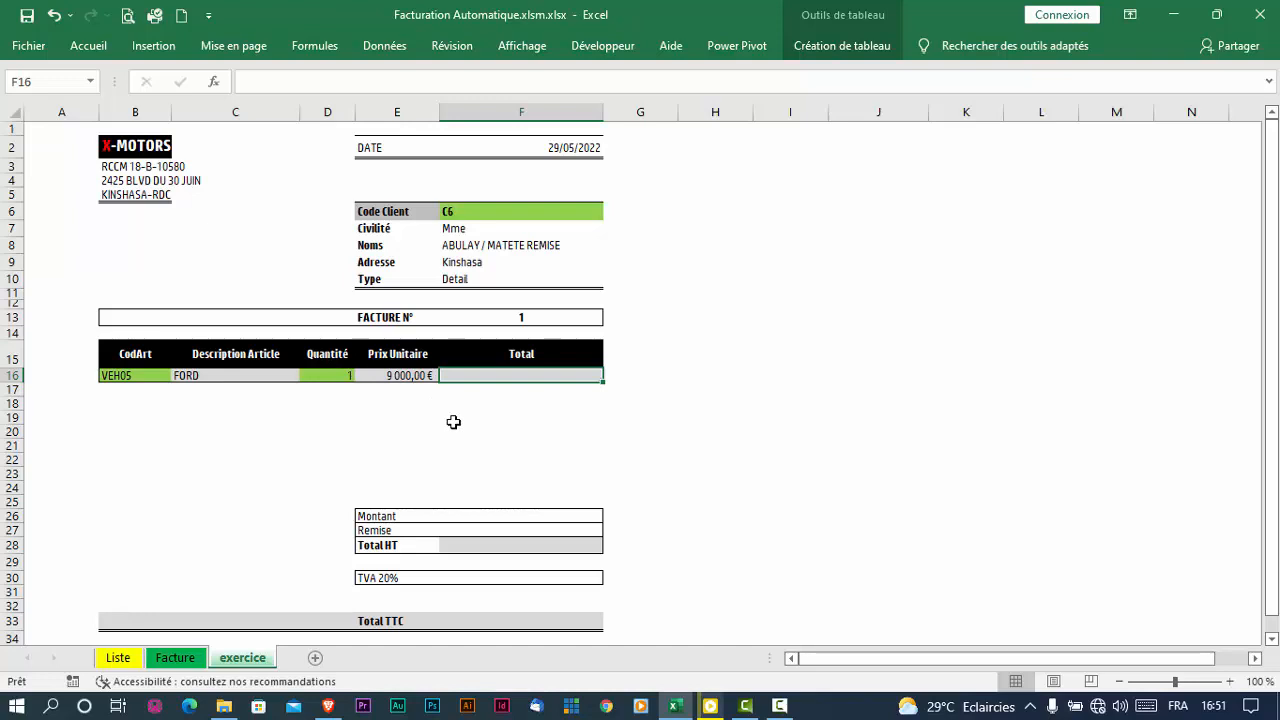
type("=")
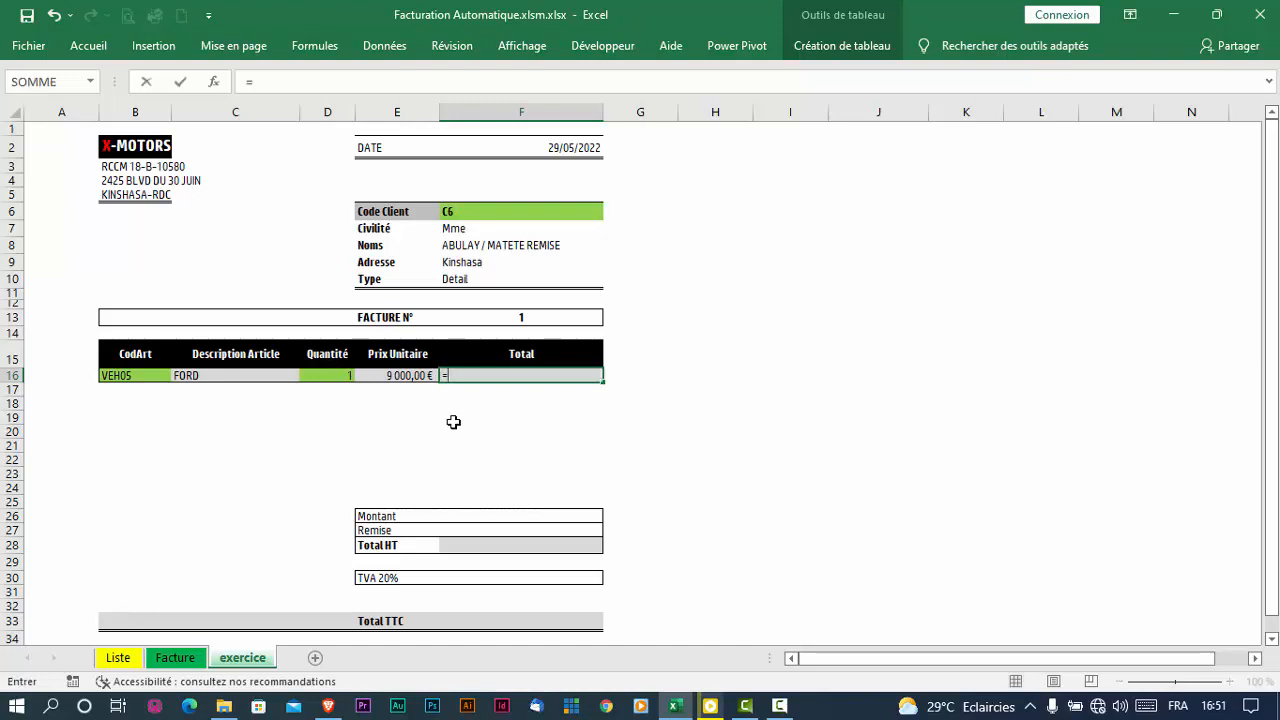
left_click(324, 376)
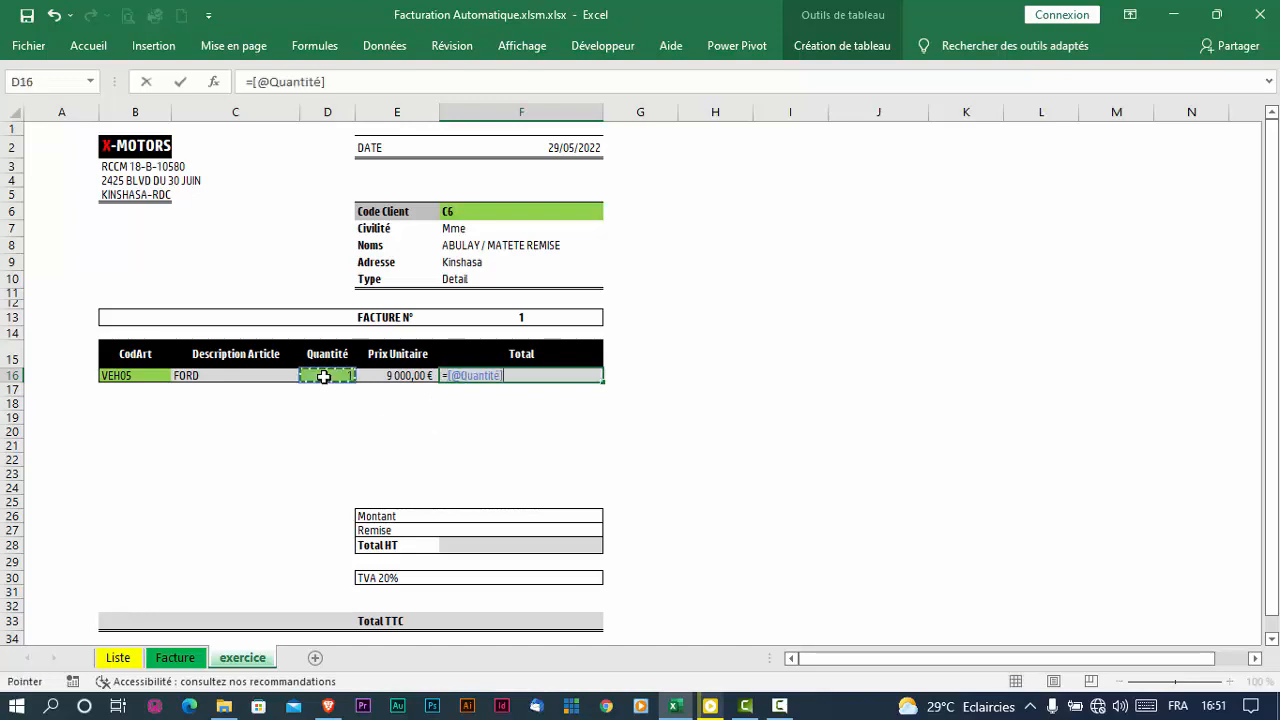
type("*")
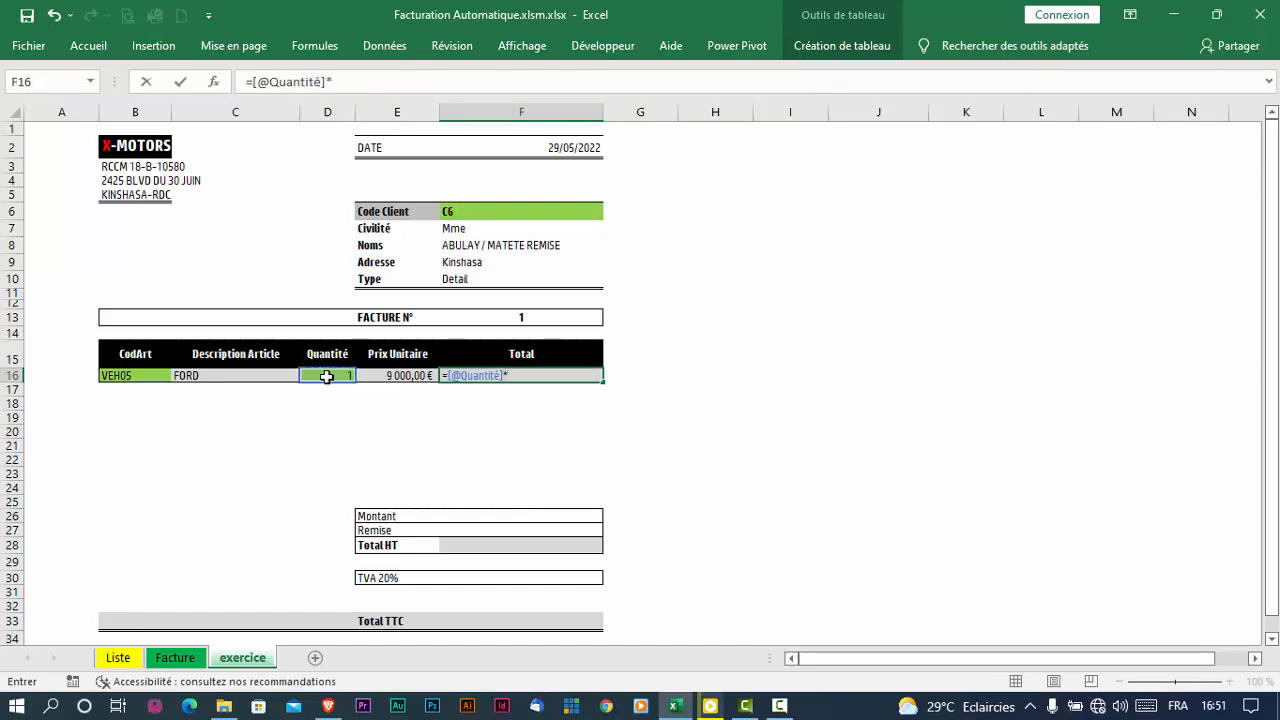
left_click(400, 375)
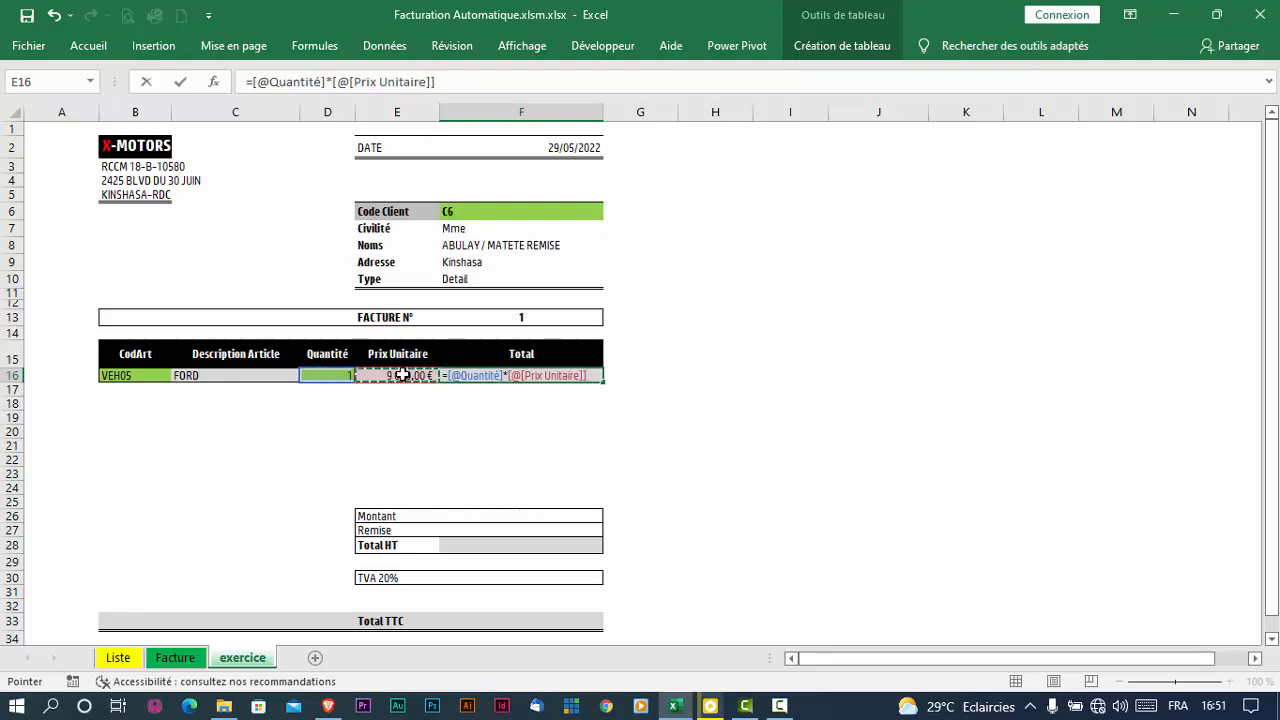
key("Return")
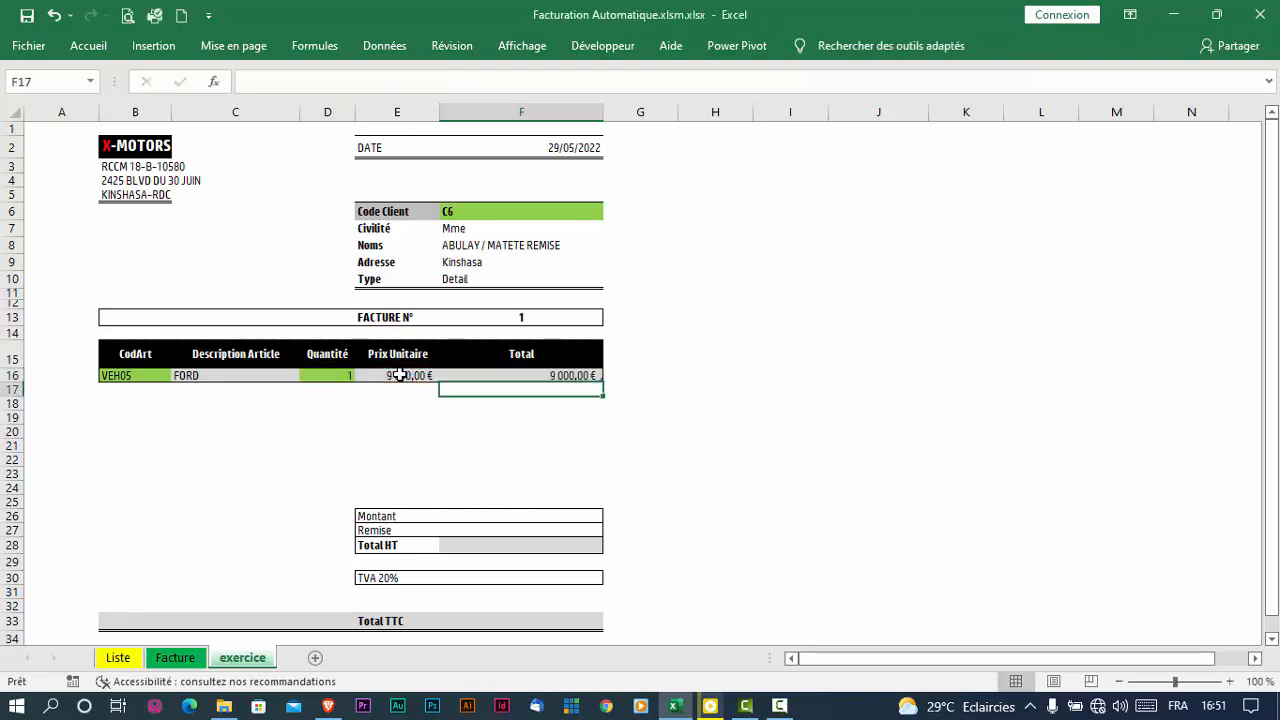
Test the Total formula by setting the quantity in D16 to 2 and clearing the article code in B16
left_click(343, 374)
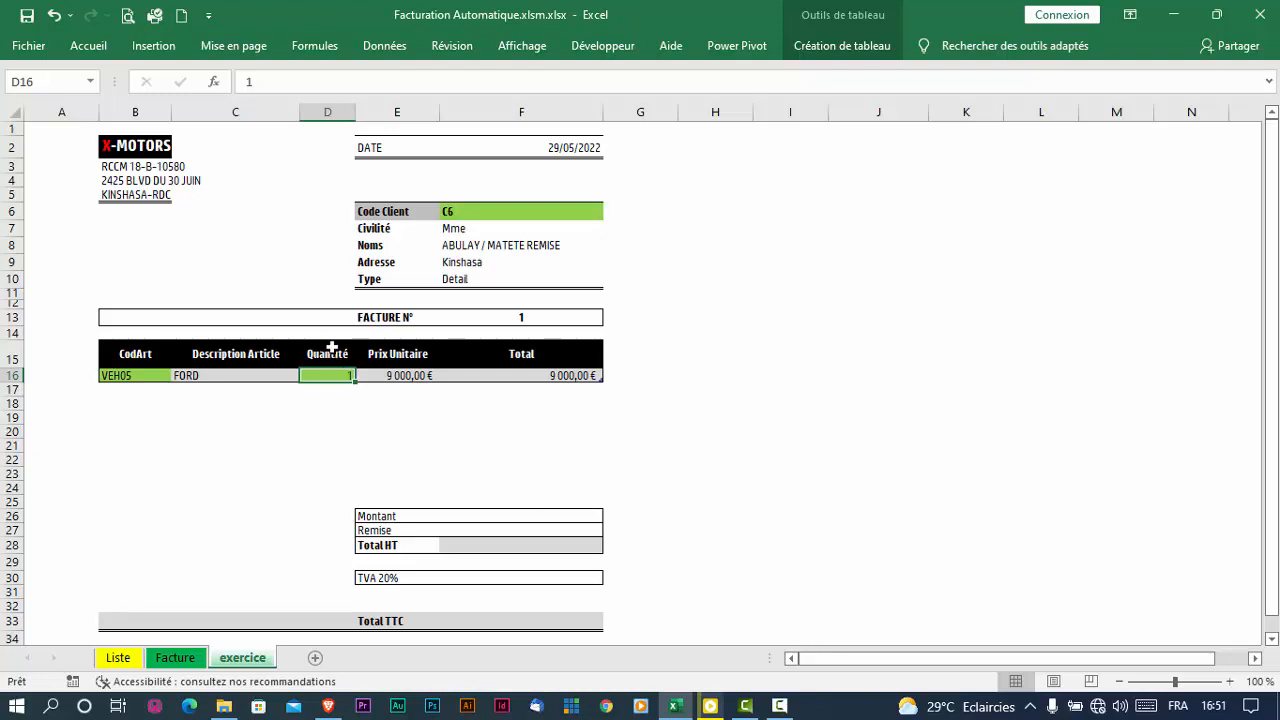
type("2")
key("Return")
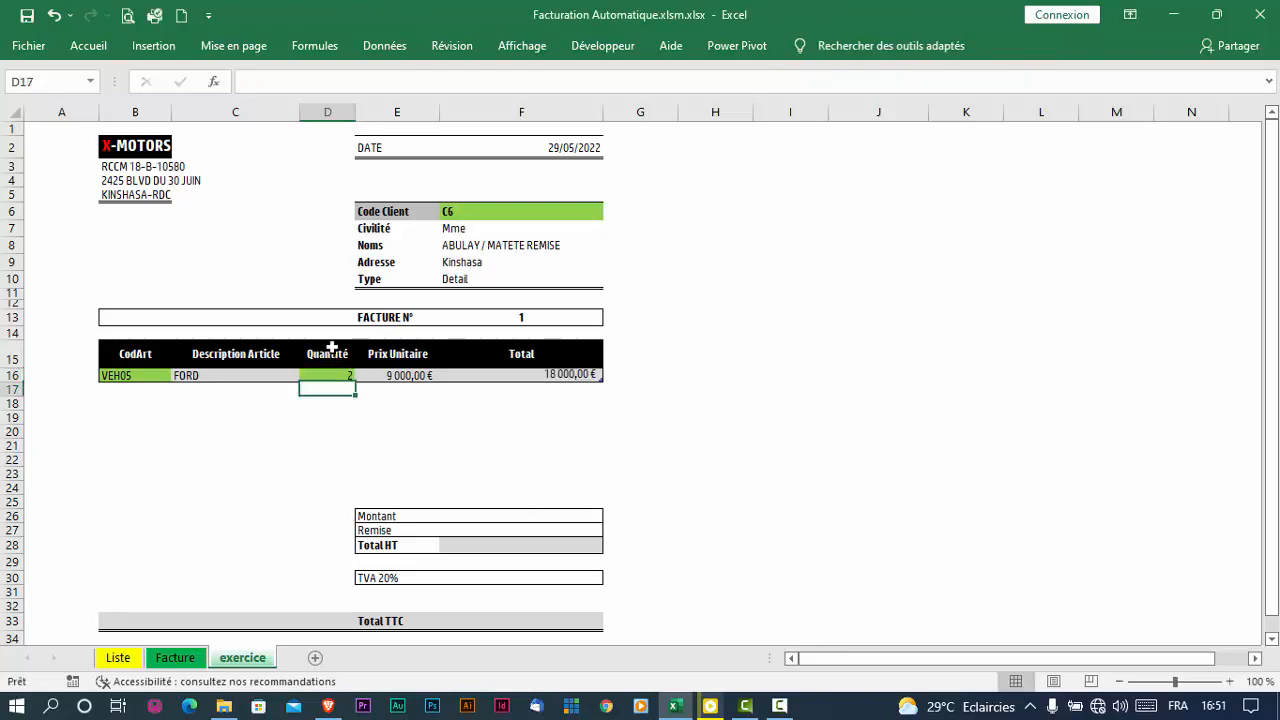
left_click(548, 378)
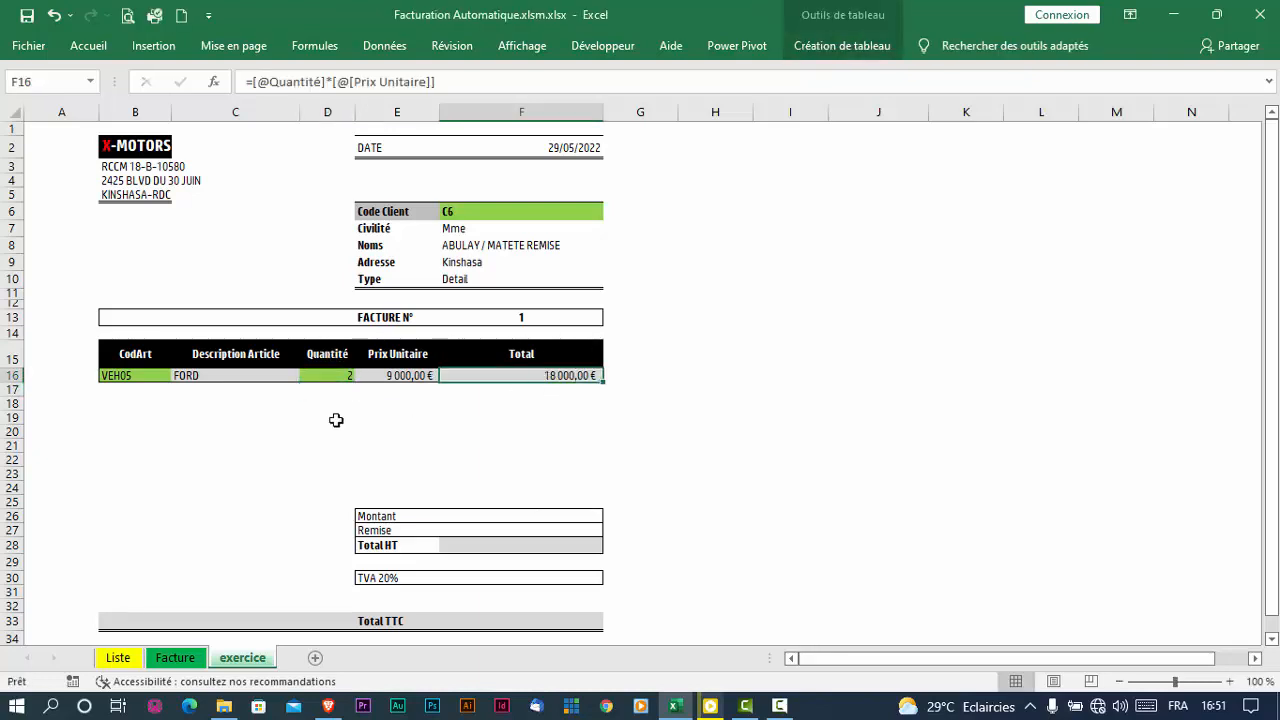
left_click(152, 376)
key("Delete")
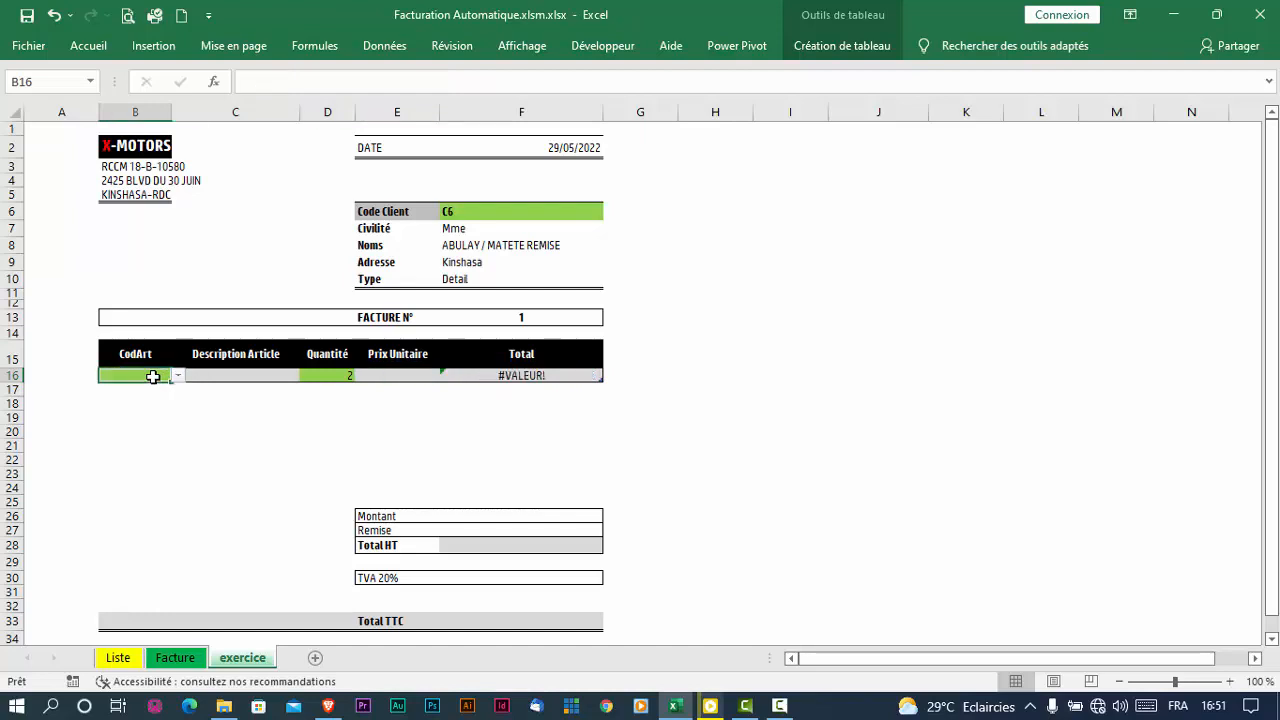
left_click(536, 374)
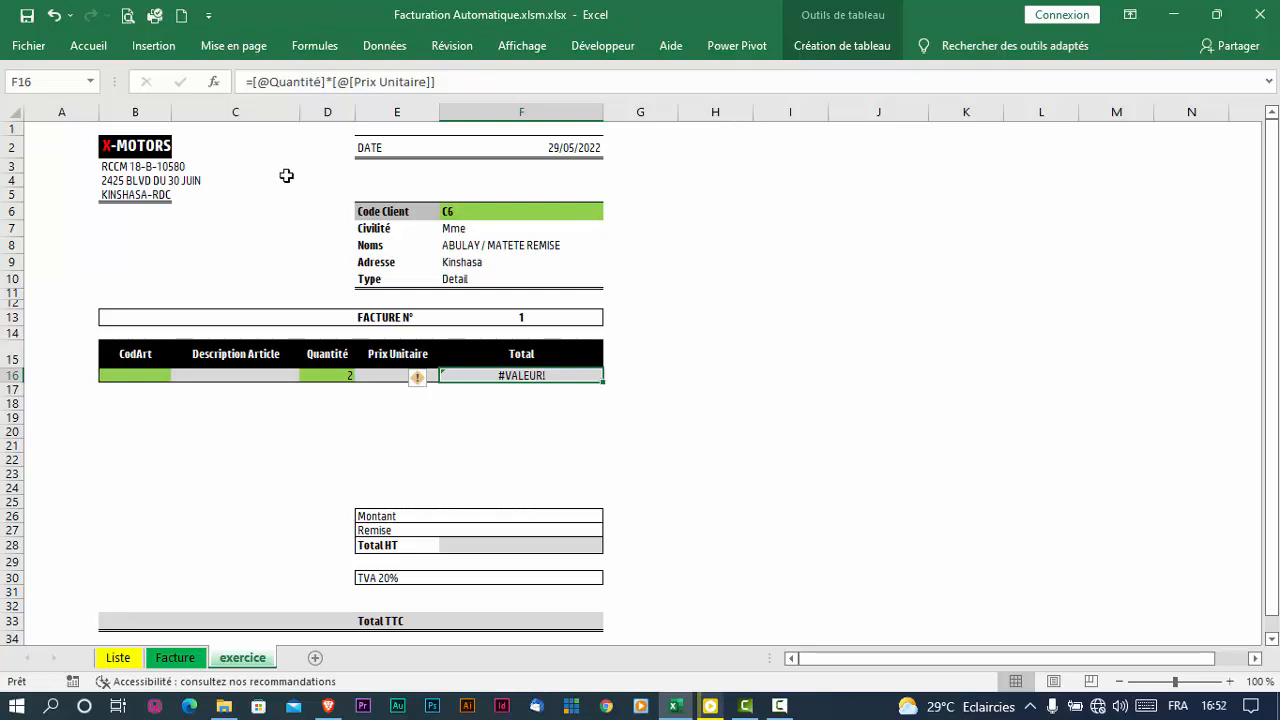
left_click(253, 82)
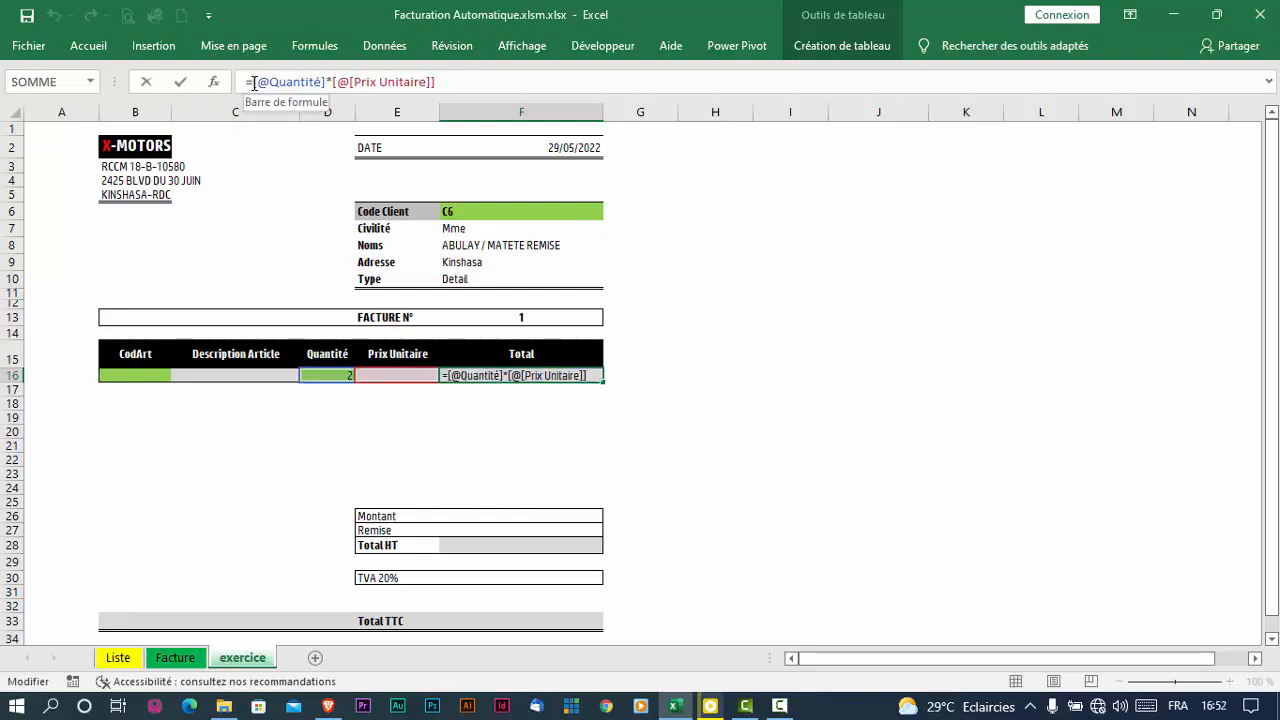
type("si")
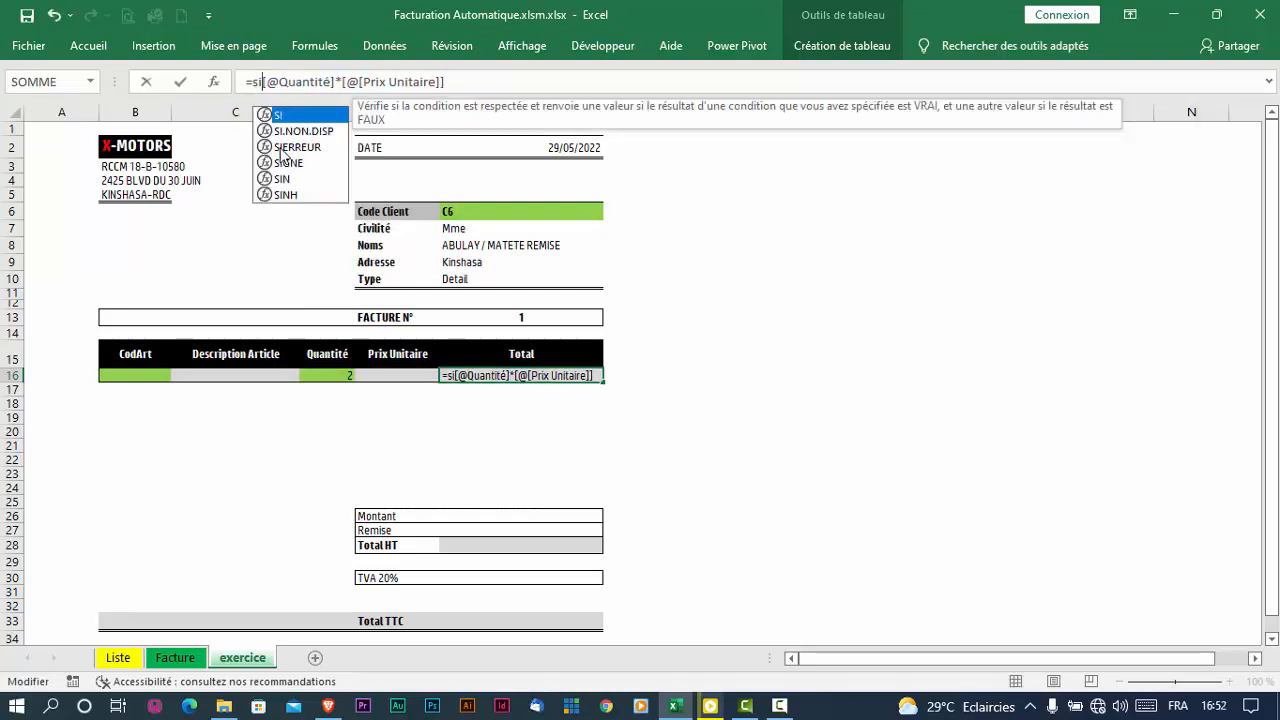
double_click(282, 150)
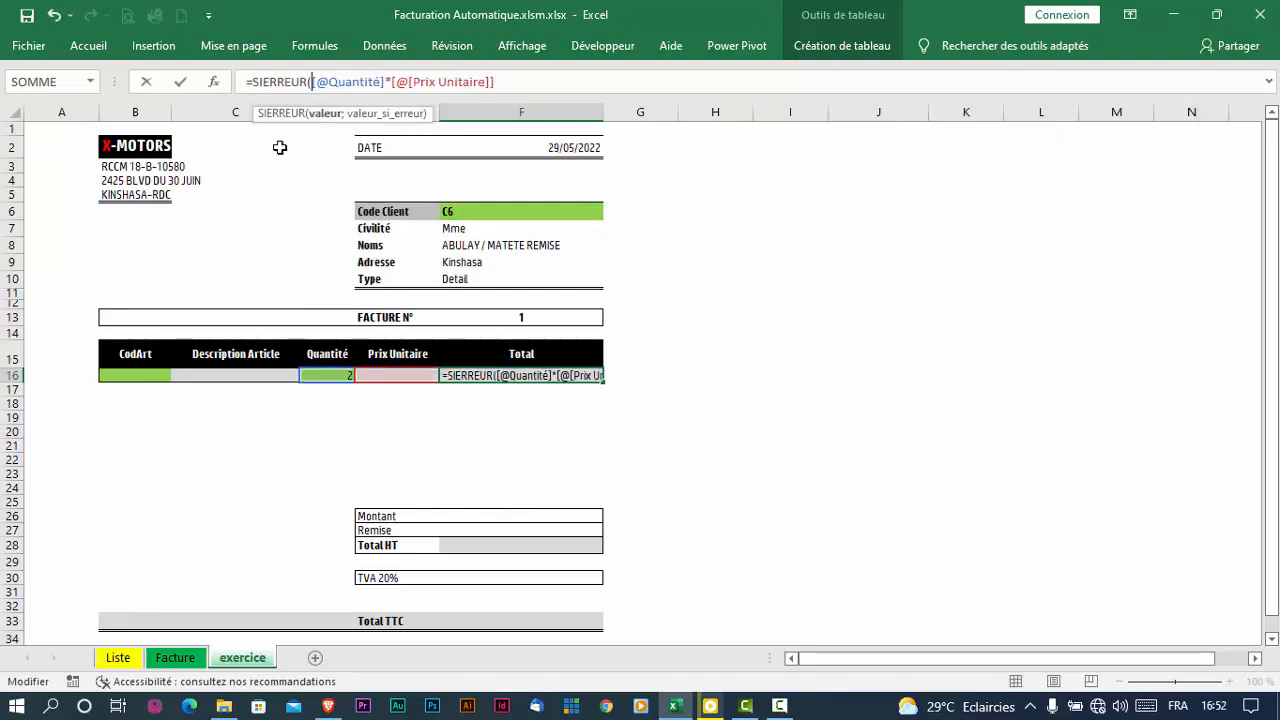
left_click(504, 79)
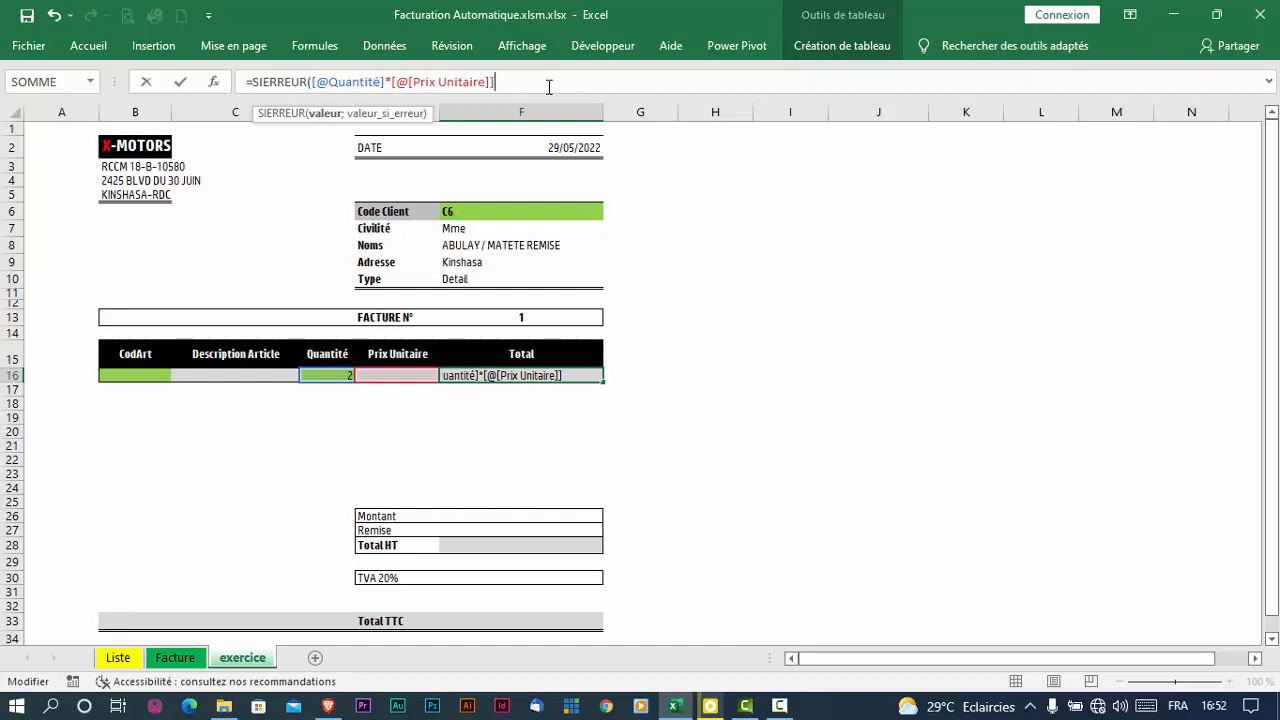
type(";")
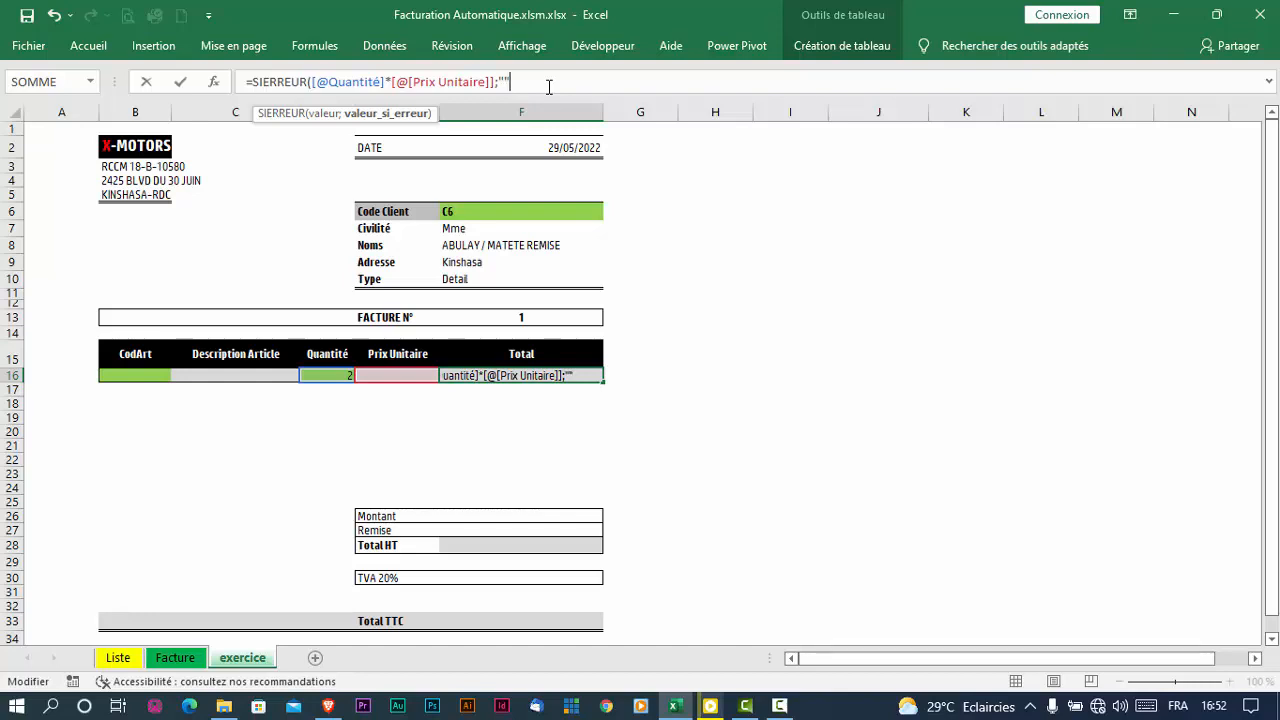
type("\"\")")
key("Return")
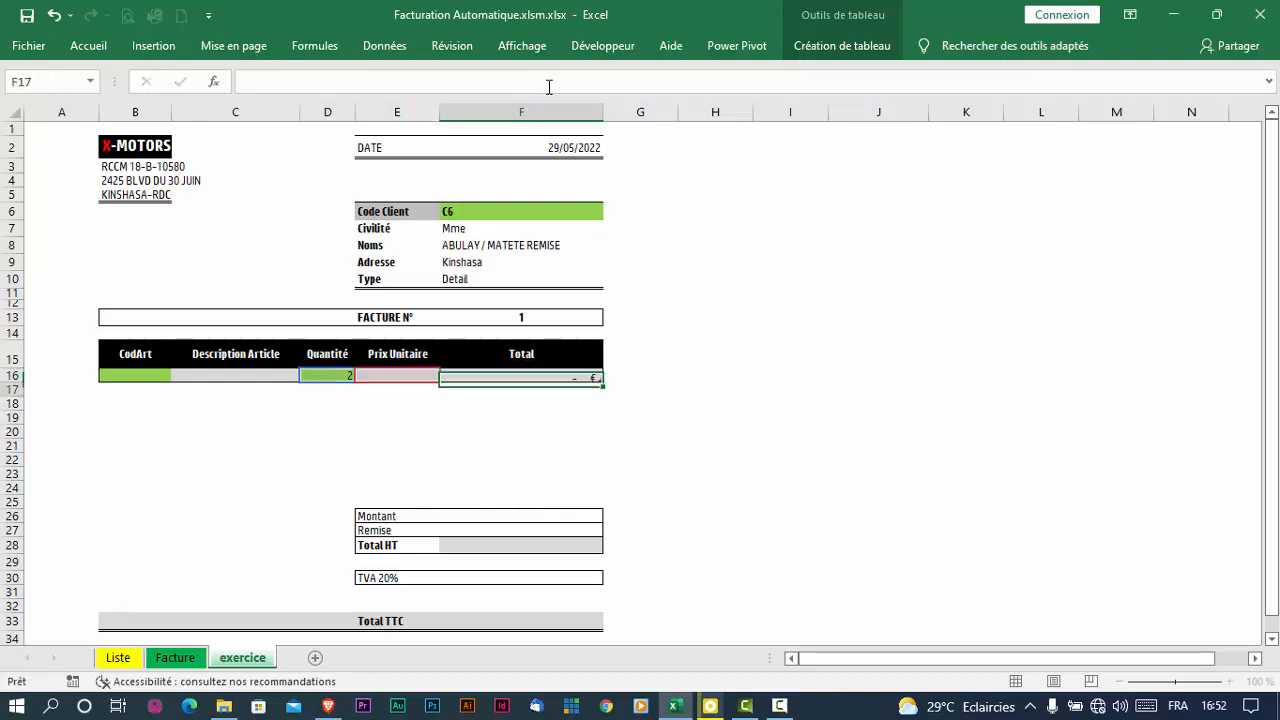
Select article code VEH05 again in the empty CodArt cell B16
left_click(132, 372)
left_click(178, 376)
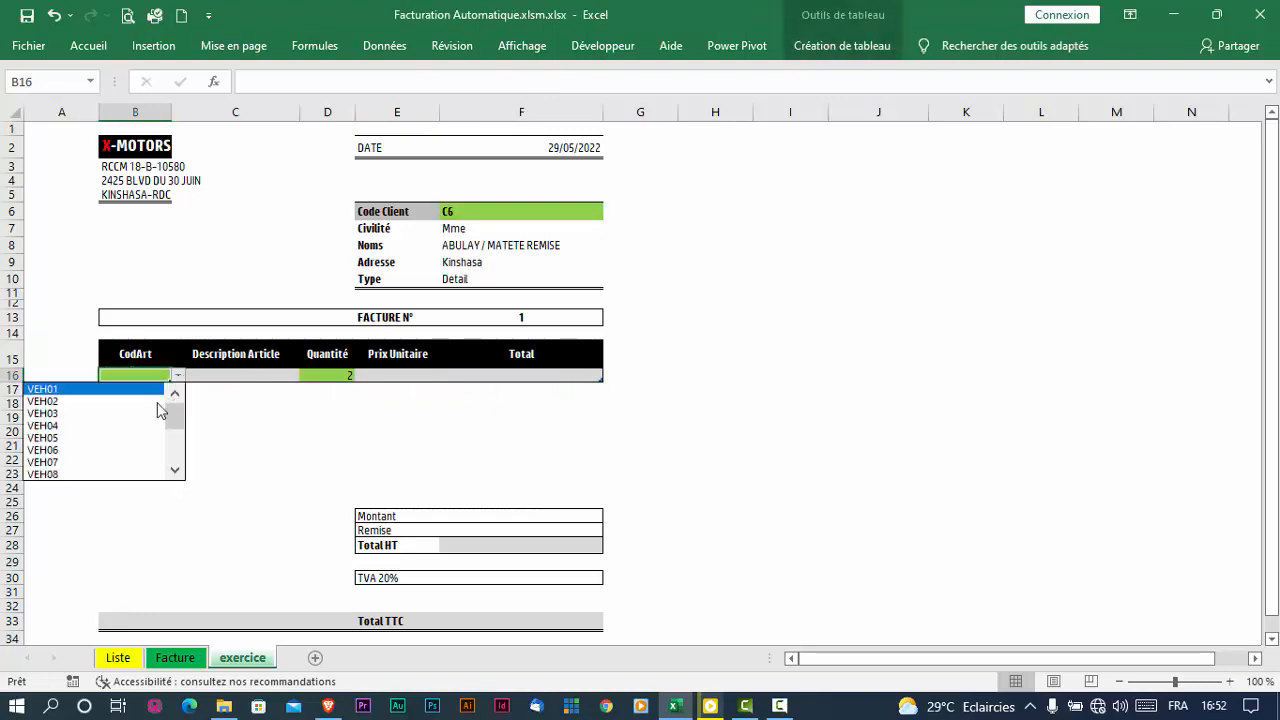
left_click(116, 445)
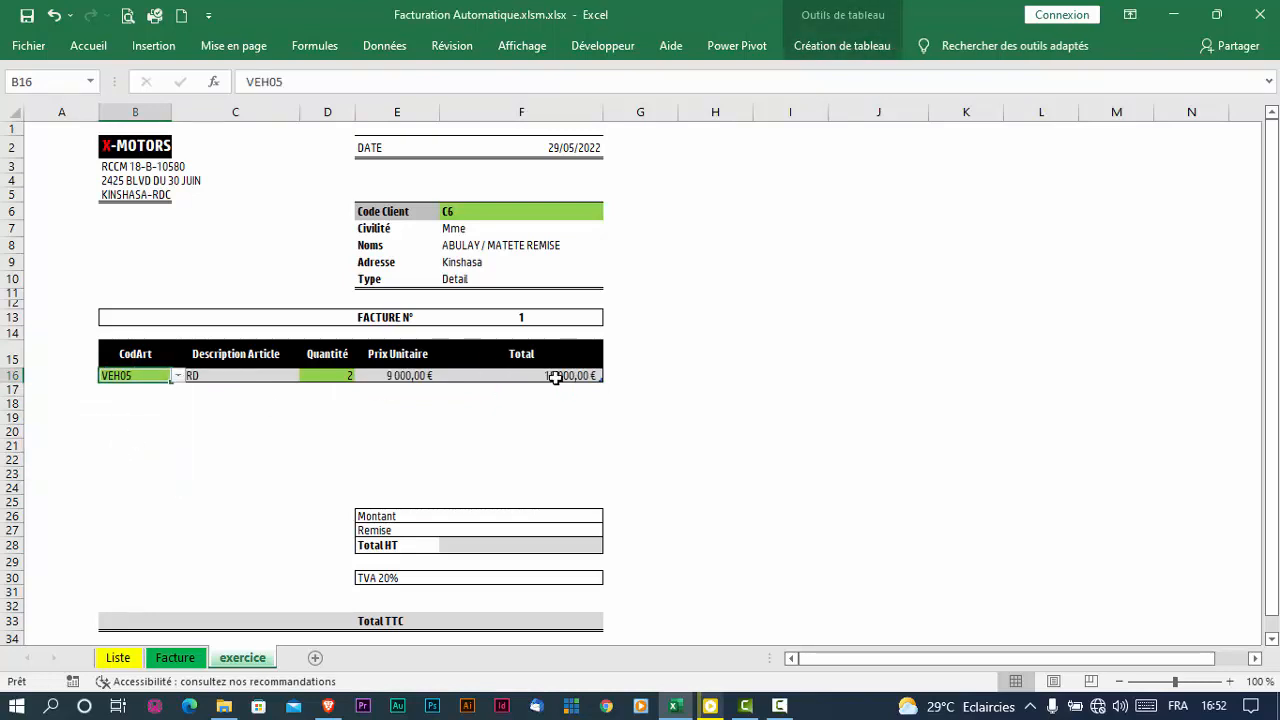
Change the article code in B16 to VEH11 and set the quantity in D16 to 1
left_click(178, 376)
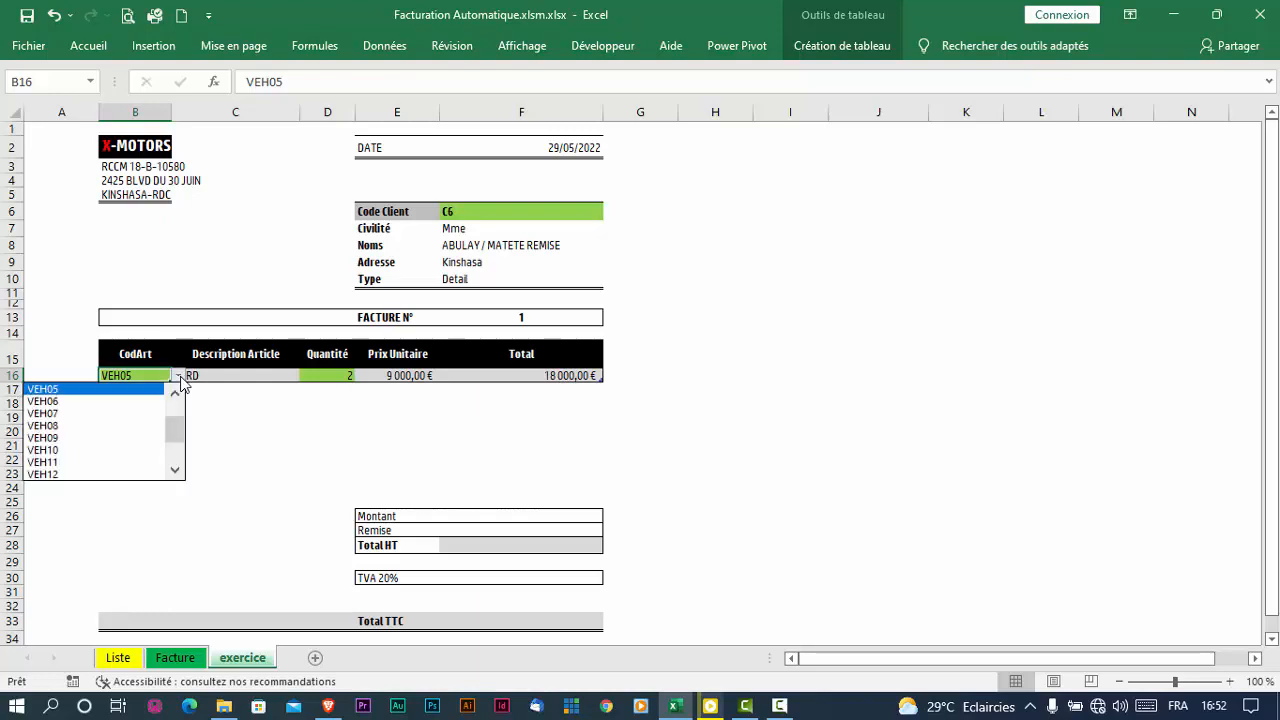
left_click(123, 462)
left_click(338, 373)
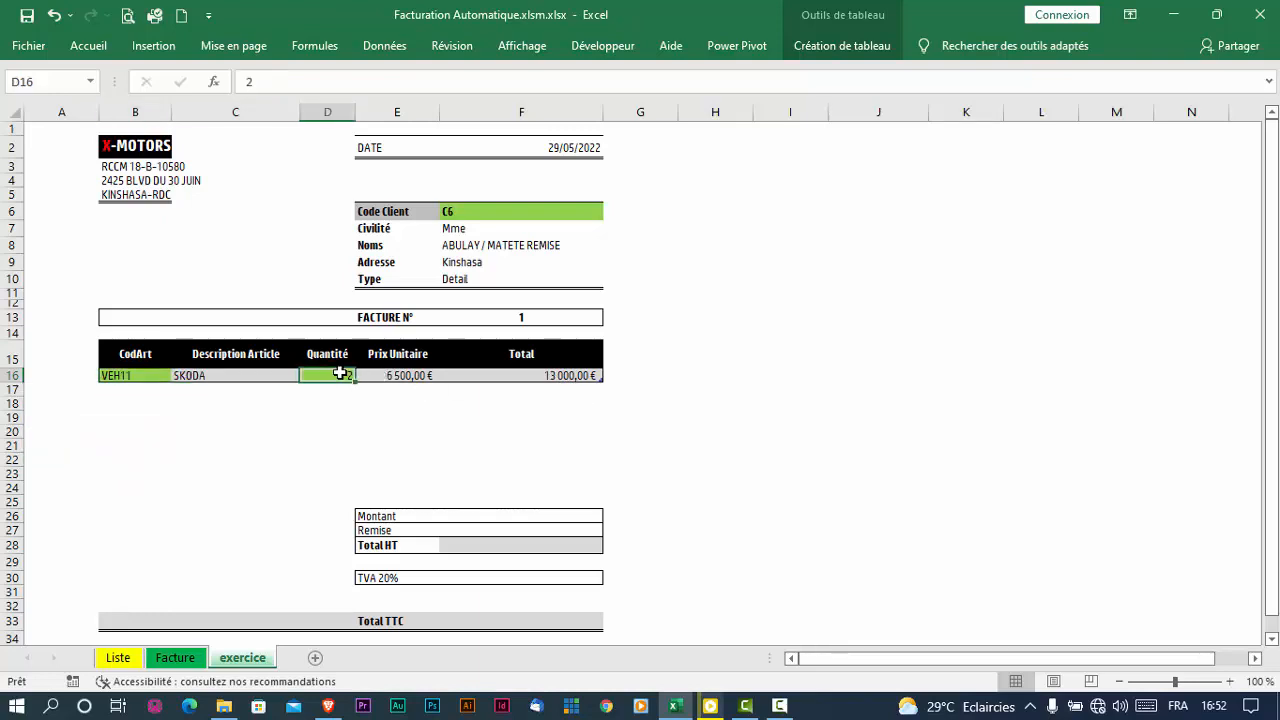
type("1")
key("Return")
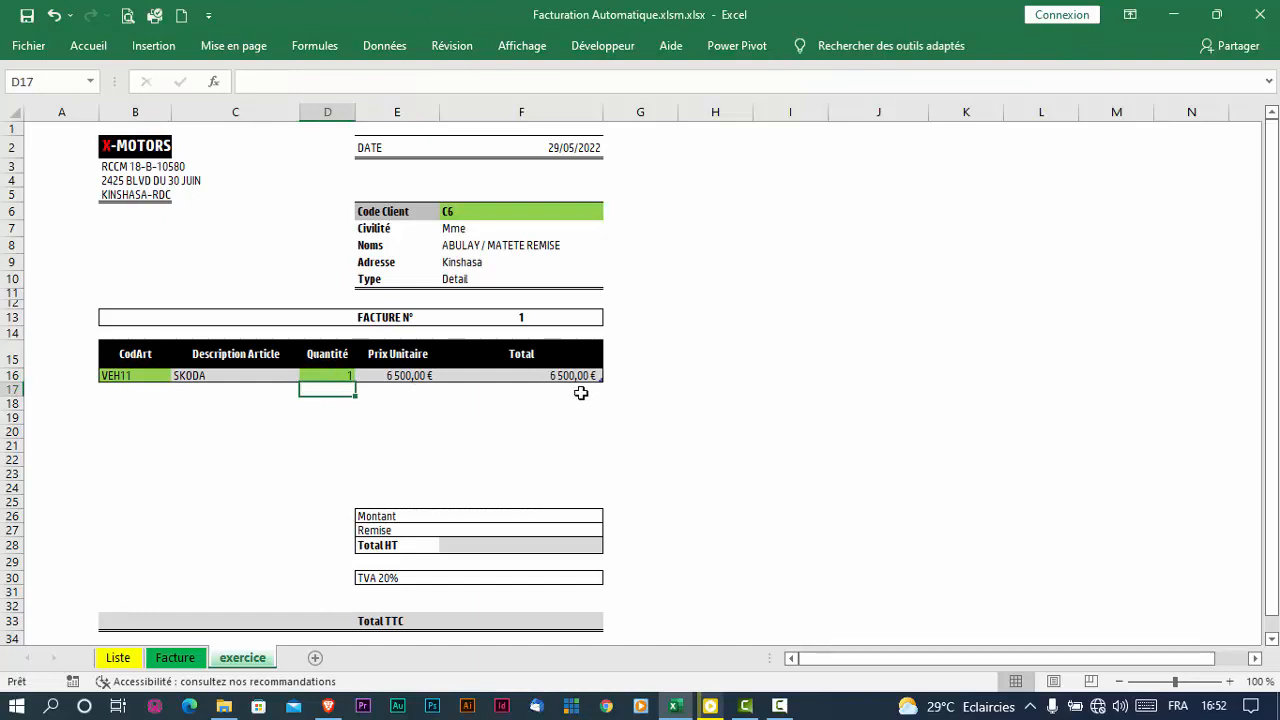
left_click(337, 376)
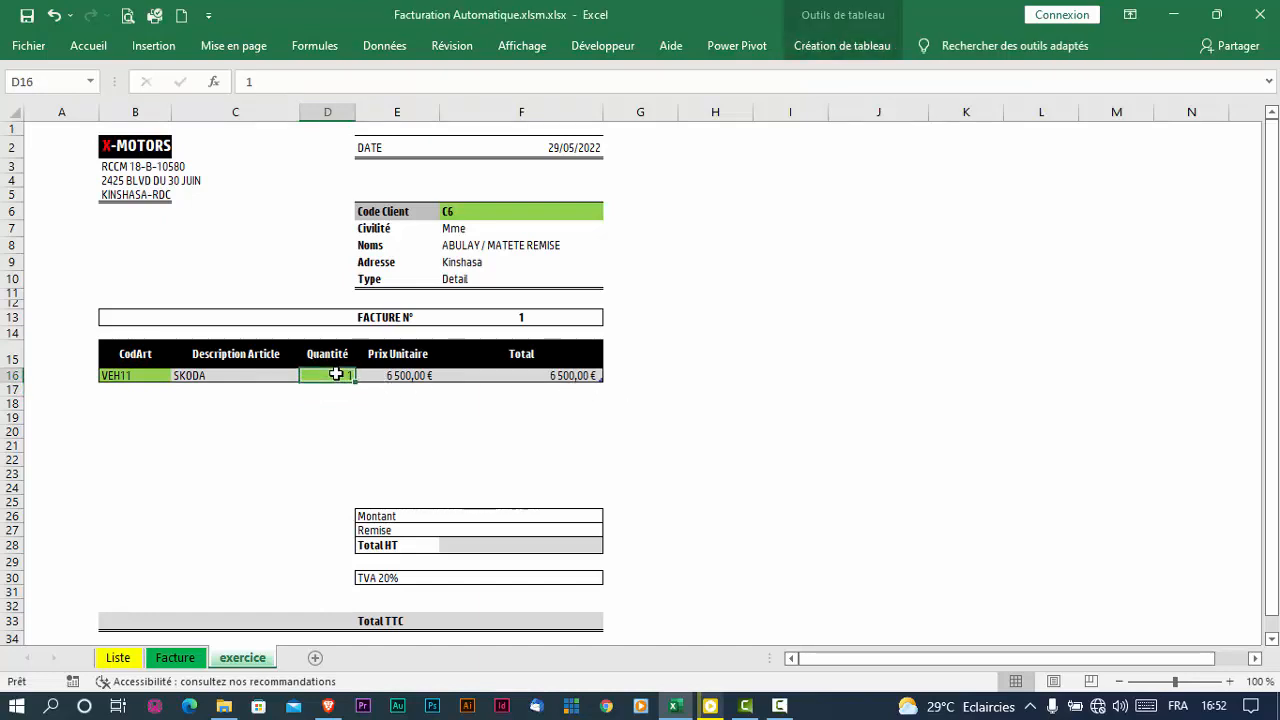
Test the Total formula by setting the quantity in D16 to 0, and set it back to 1
type("0")
key("Return")
left_click(578, 375)
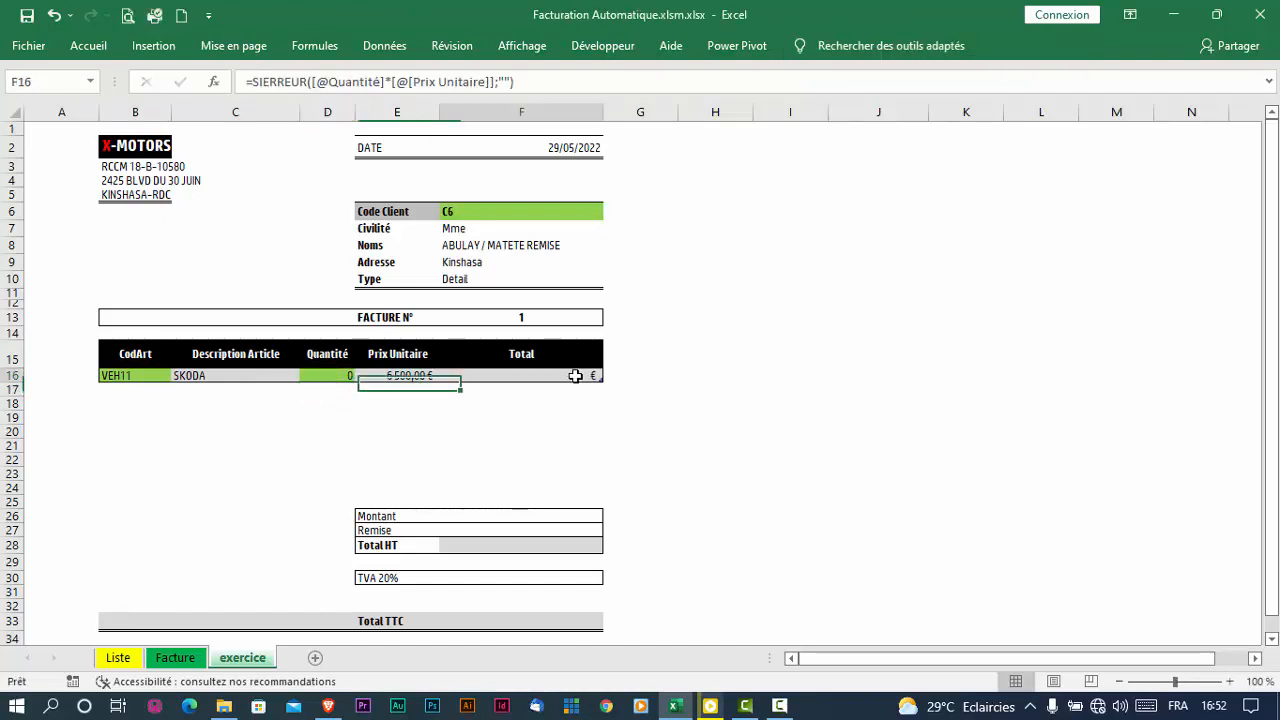
left_click(326, 375)
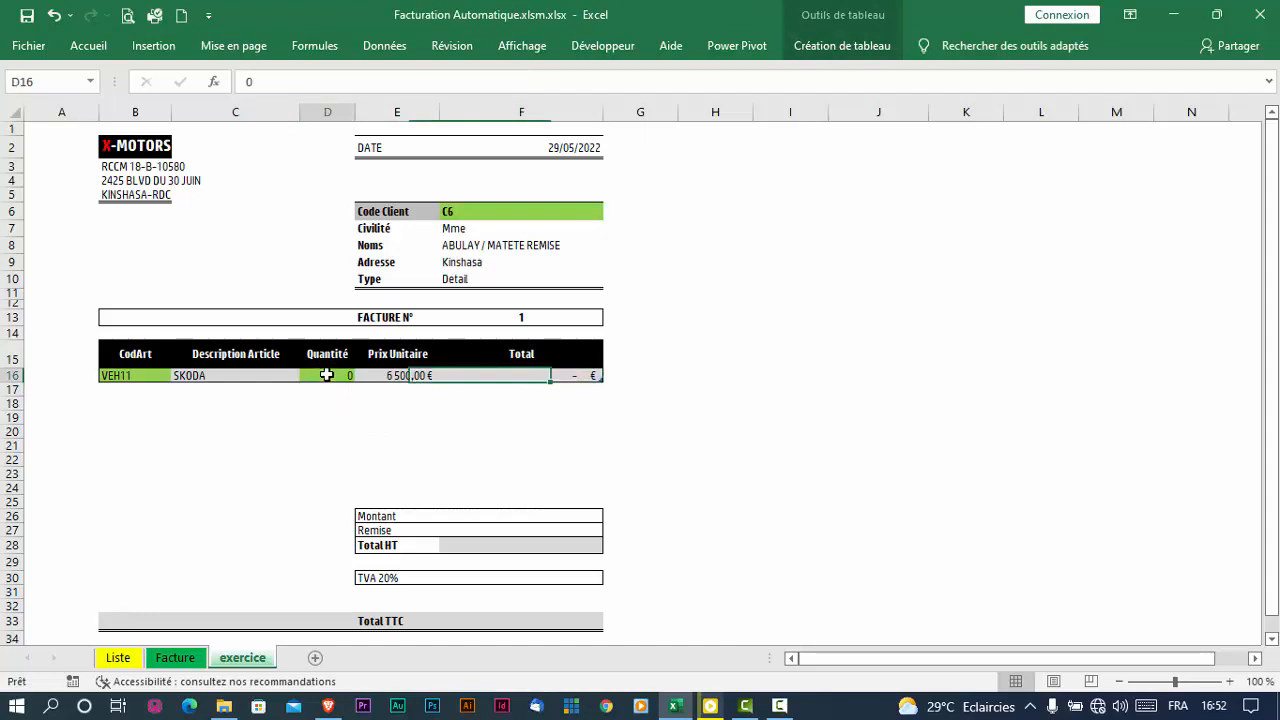
type("1")
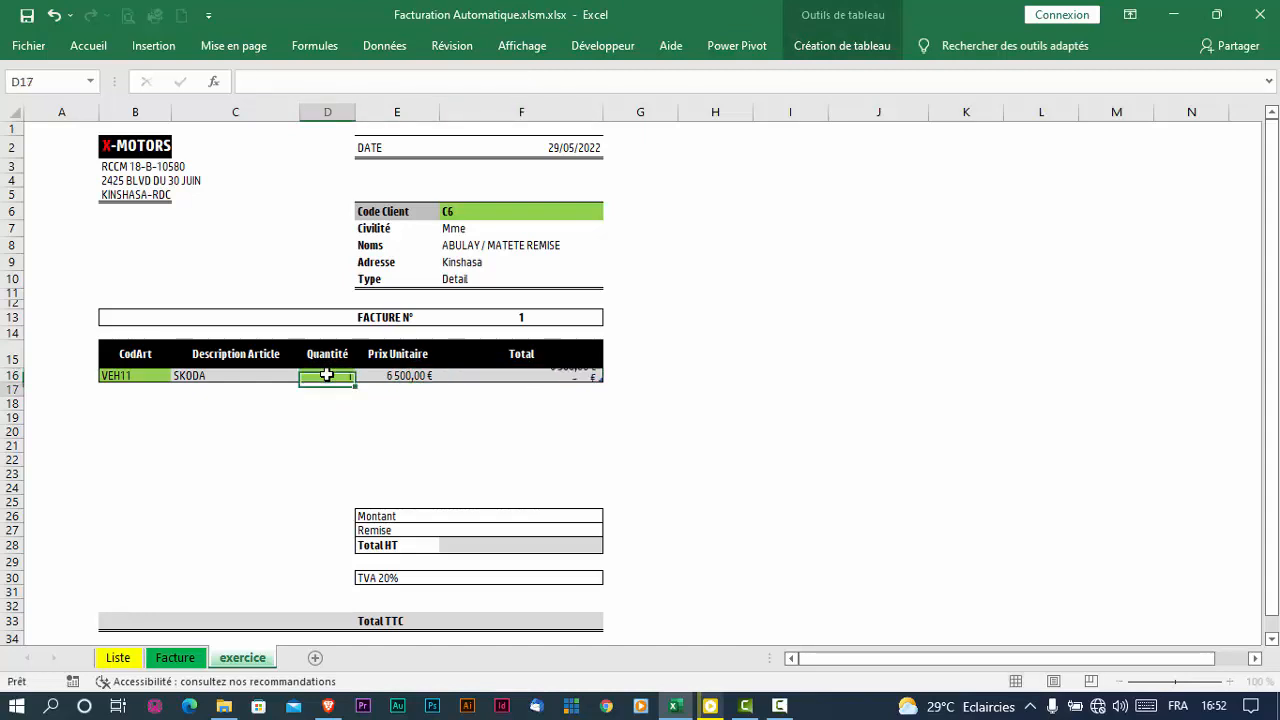
key("Return")
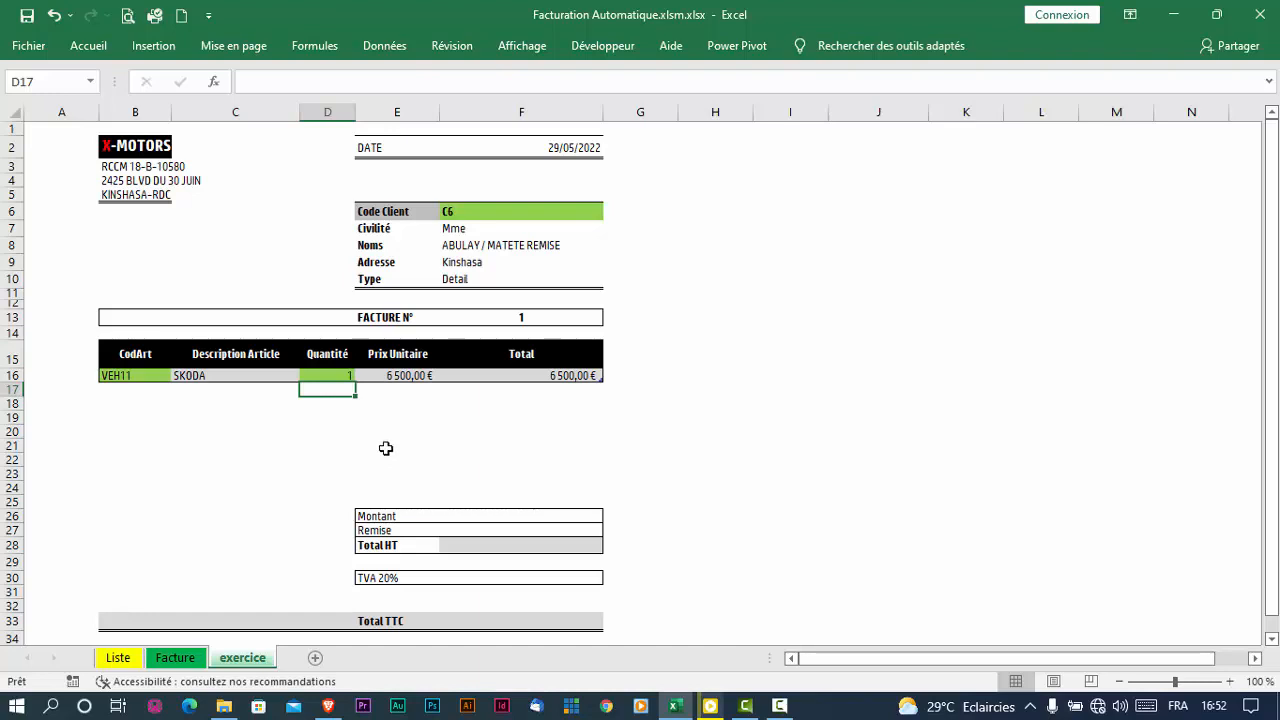
left_click(533, 208)
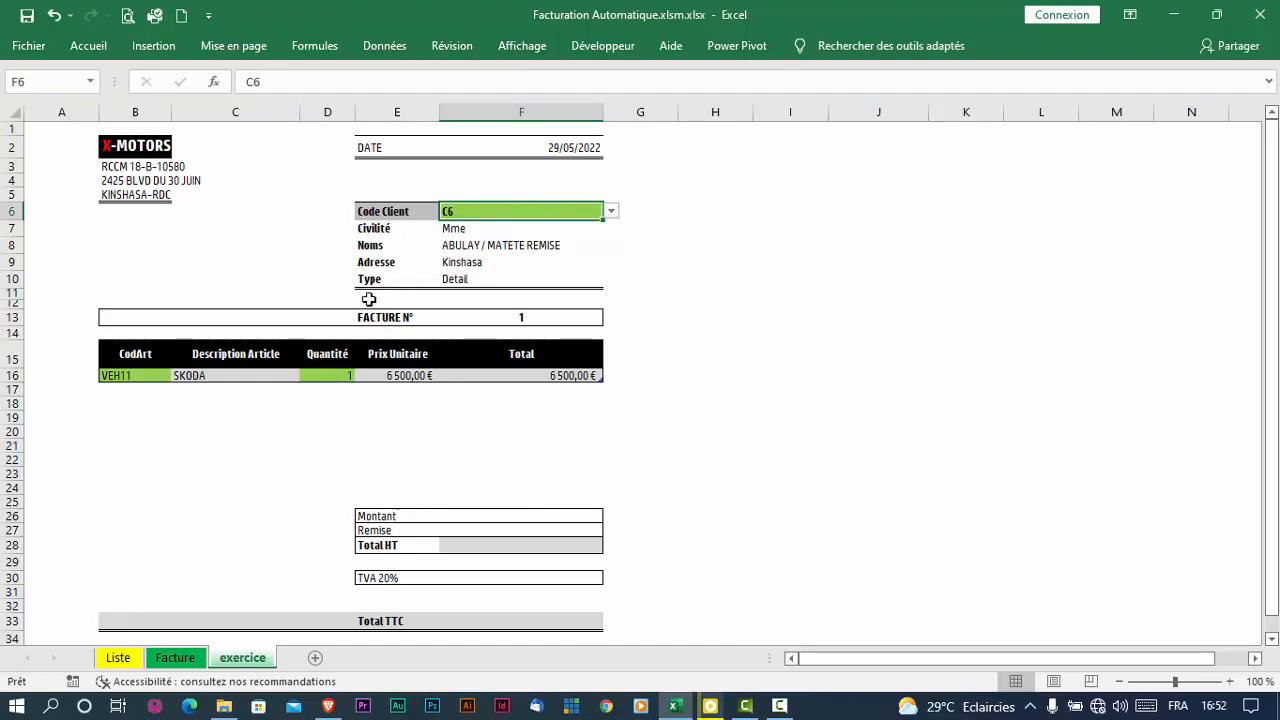
left_click(145, 375)
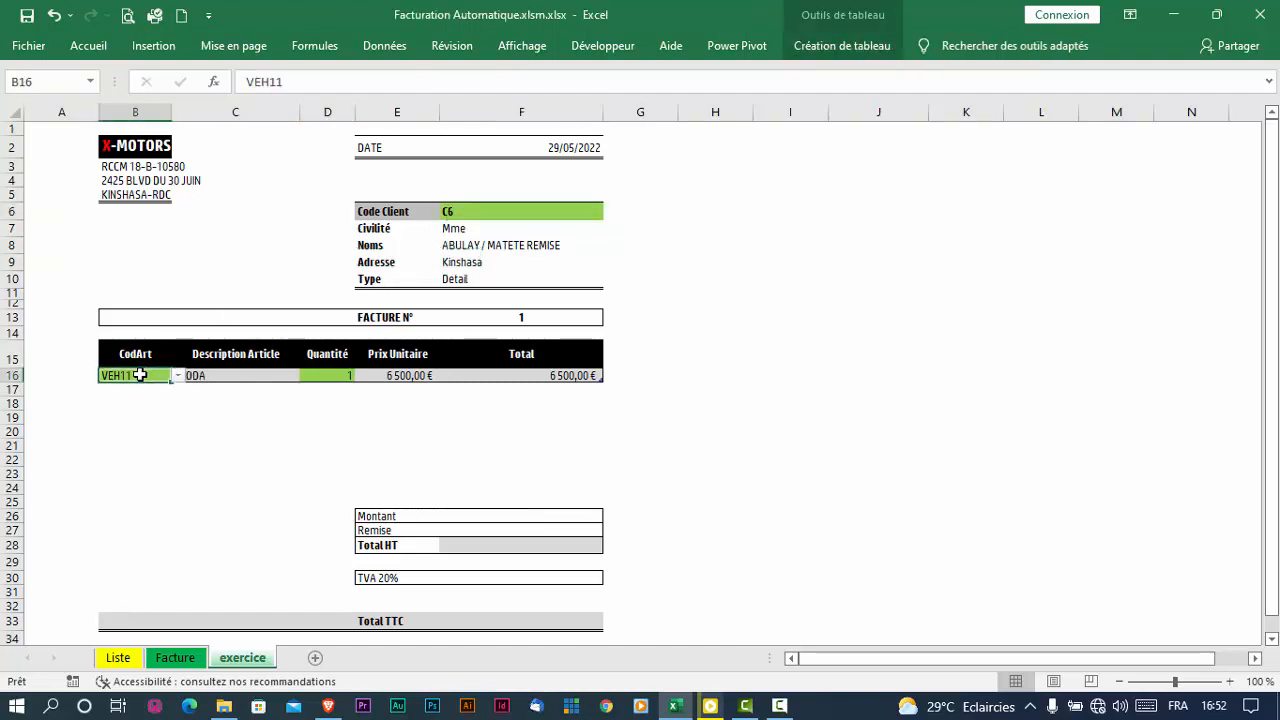
left_click(341, 373)
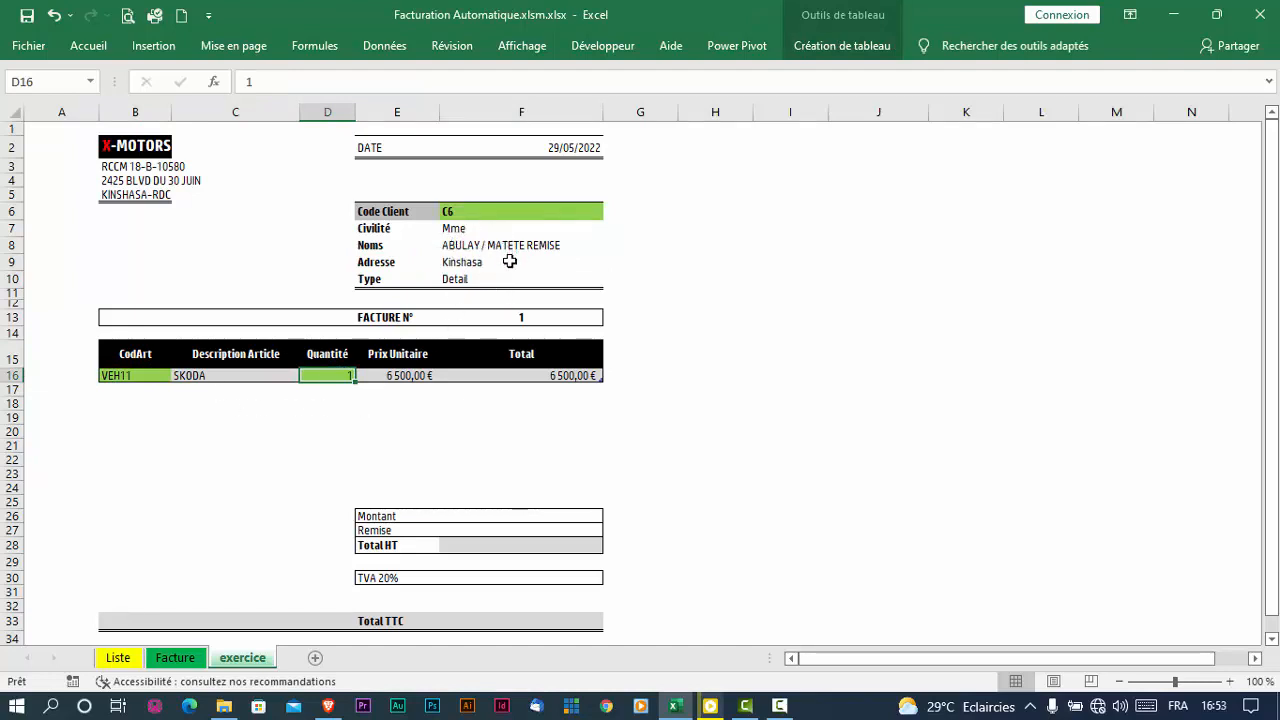
Enter the formula =SOMME(F16:F25) in the Montant cell F26 to sum the line totals
left_click(552, 516)
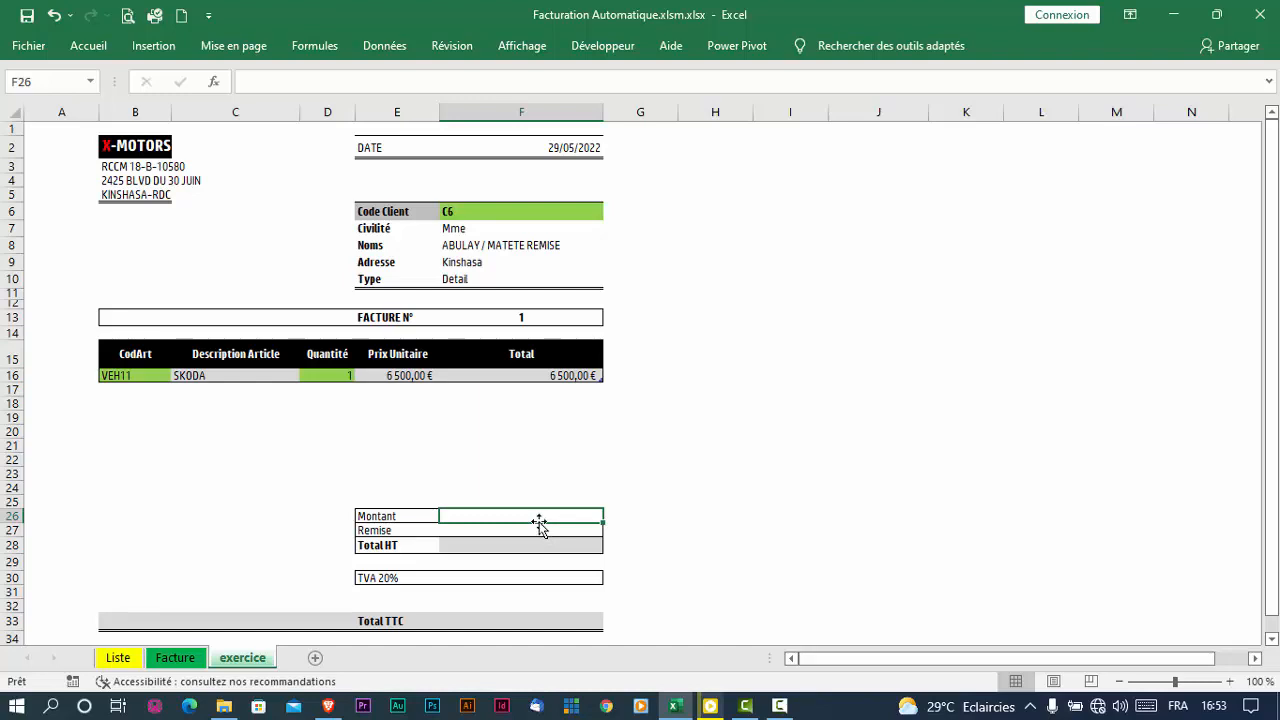
type("=somm")
type("e")
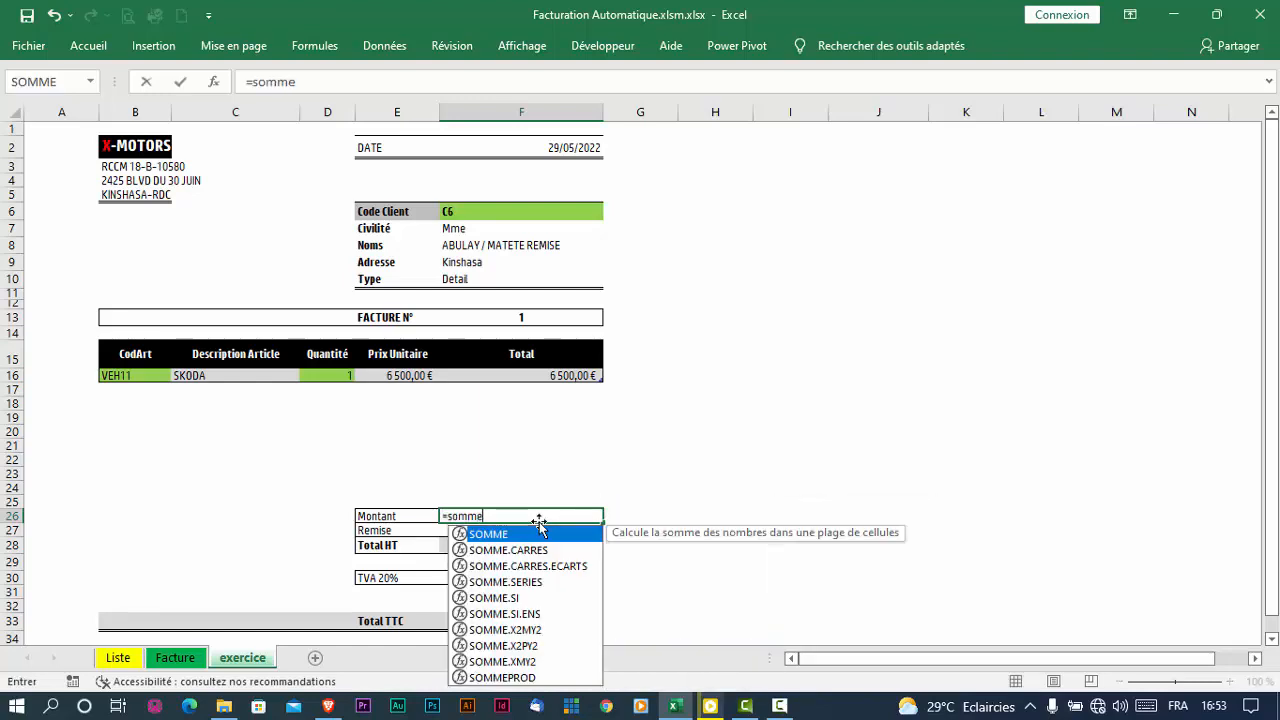
type("(")
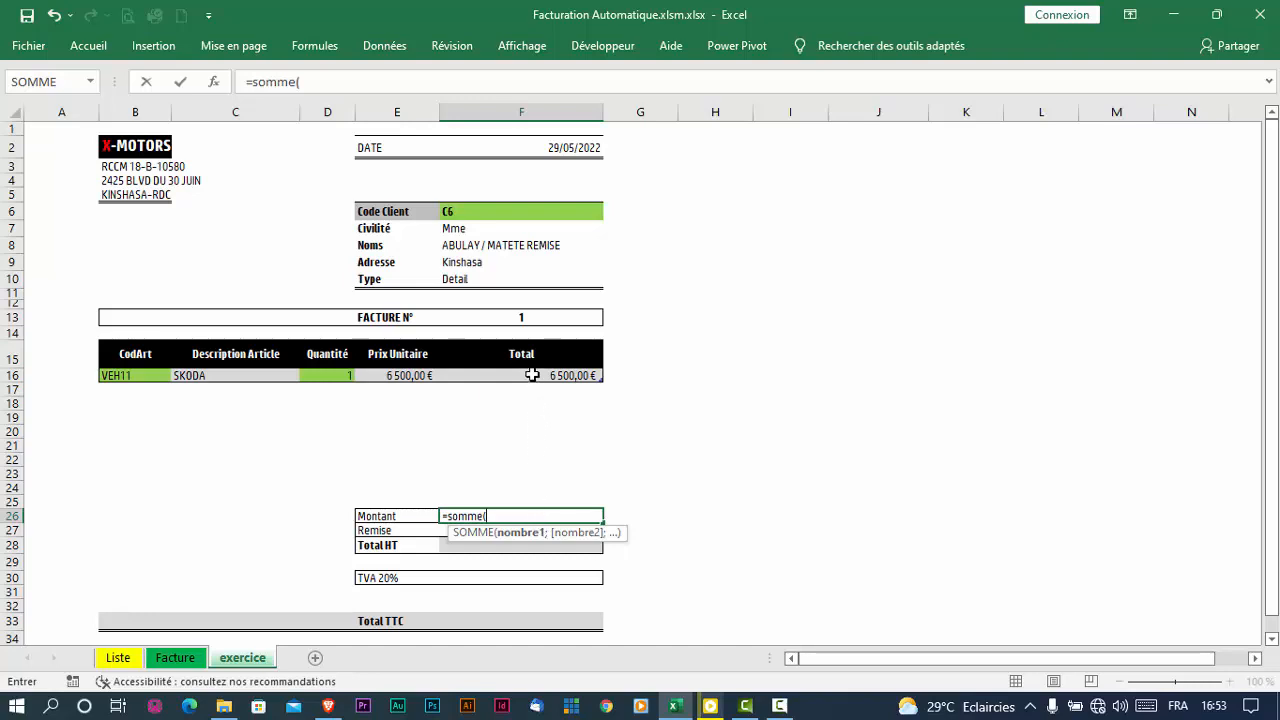
left_click_drag(532, 375, 518, 502)
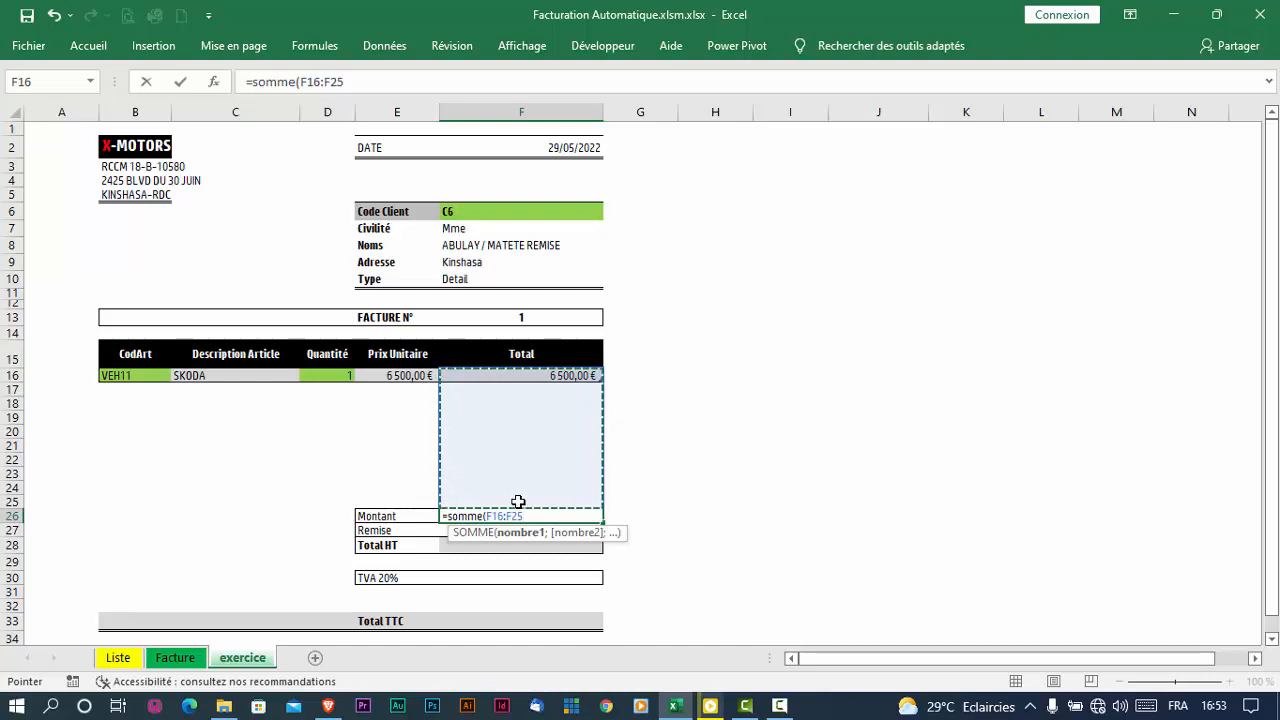
type(")")
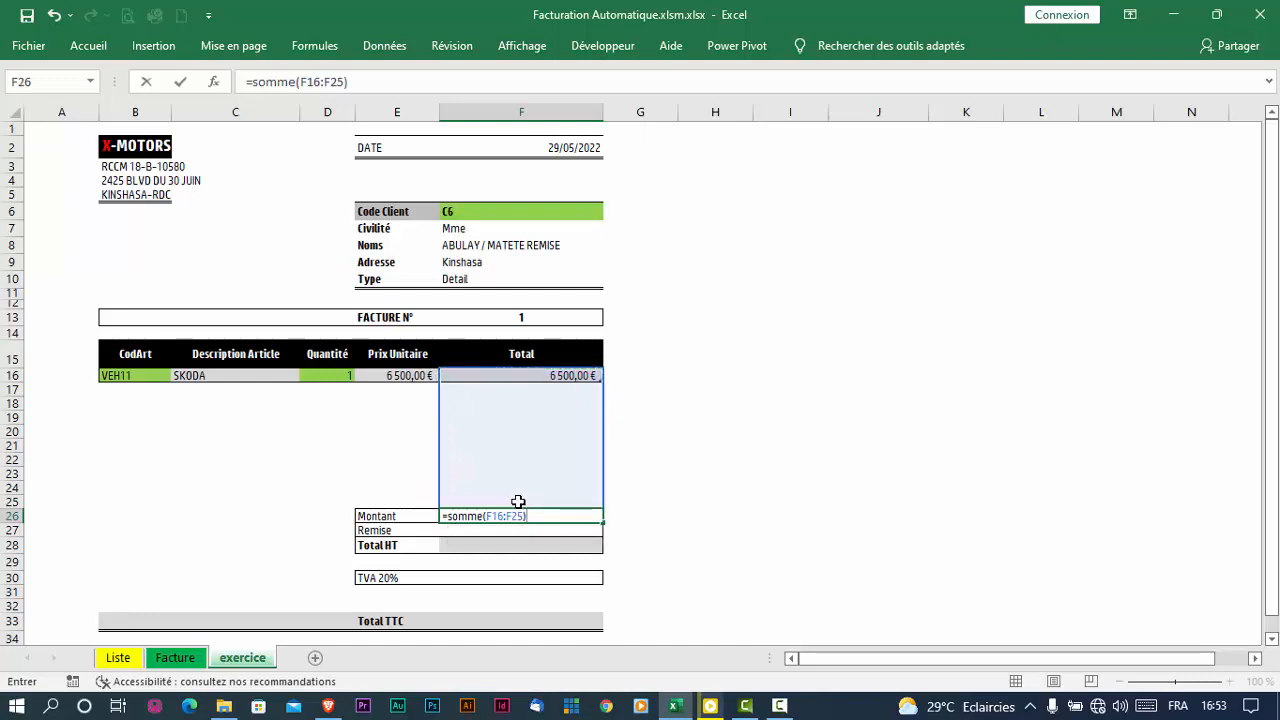
key("Return")
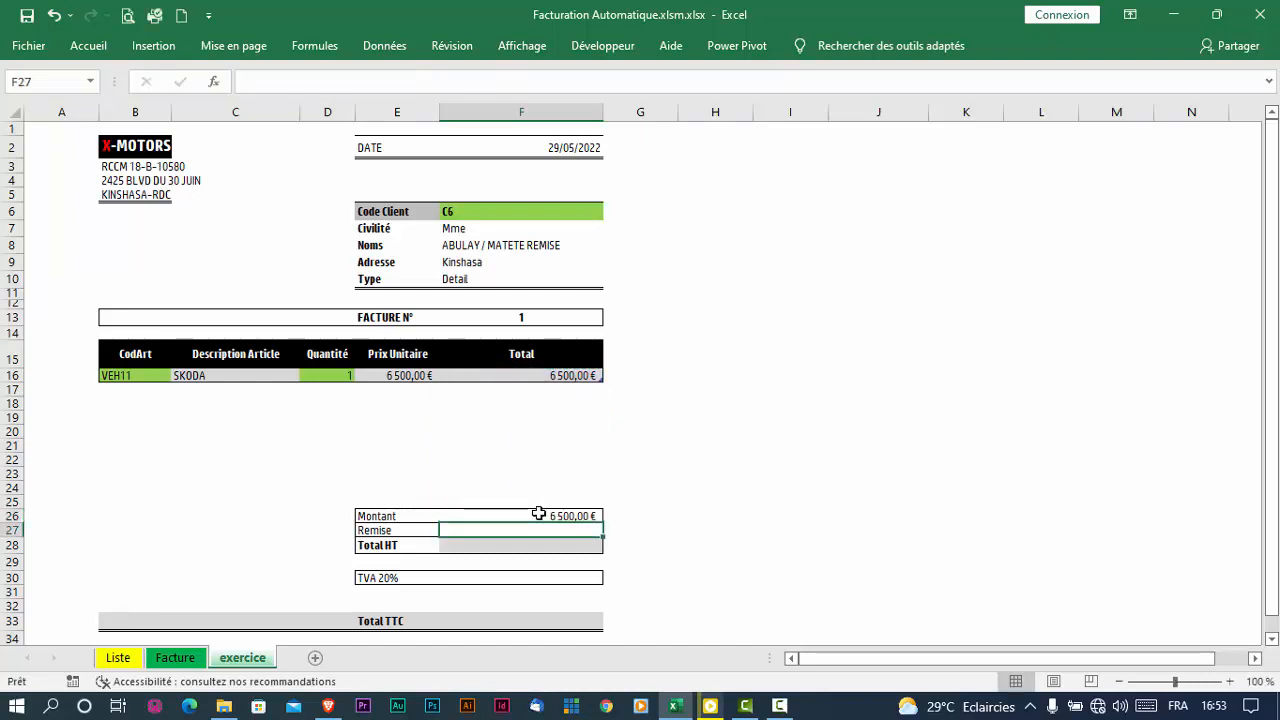
Add a second invoice line in row 17 with quantity 1 and article code VEH05, and check the Montant formula in F26
left_click(343, 375)
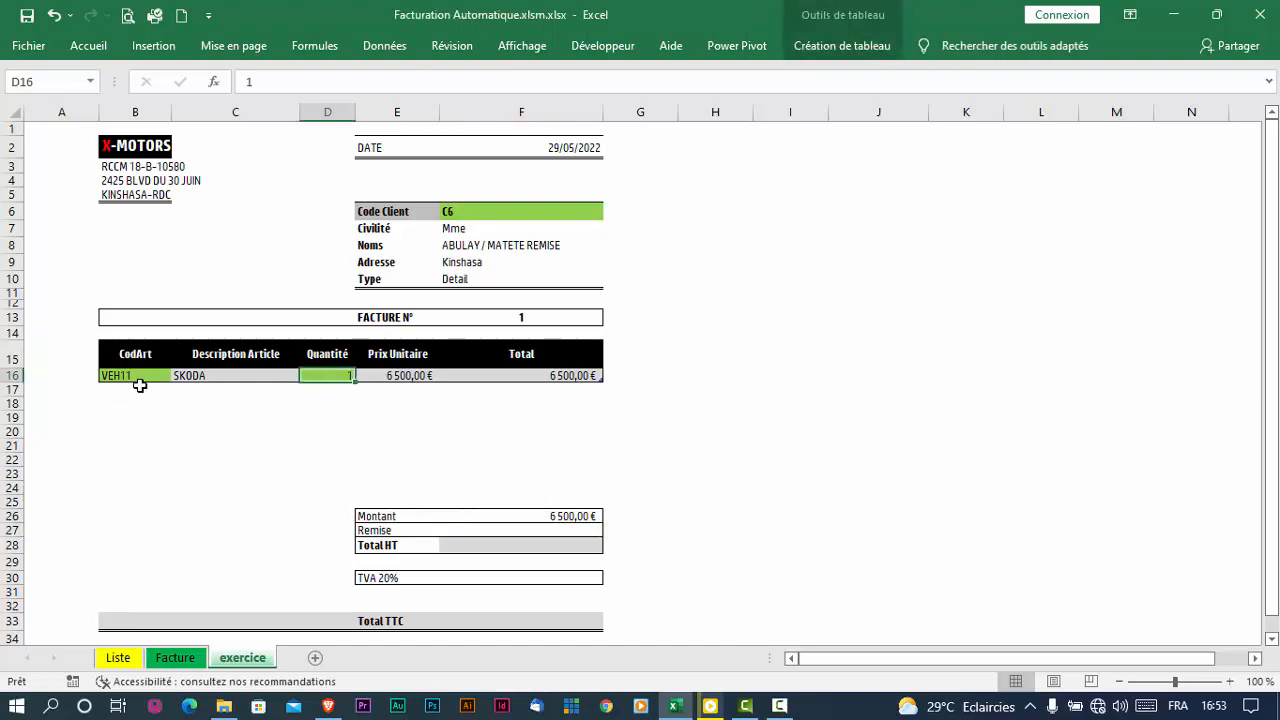
left_click(340, 389)
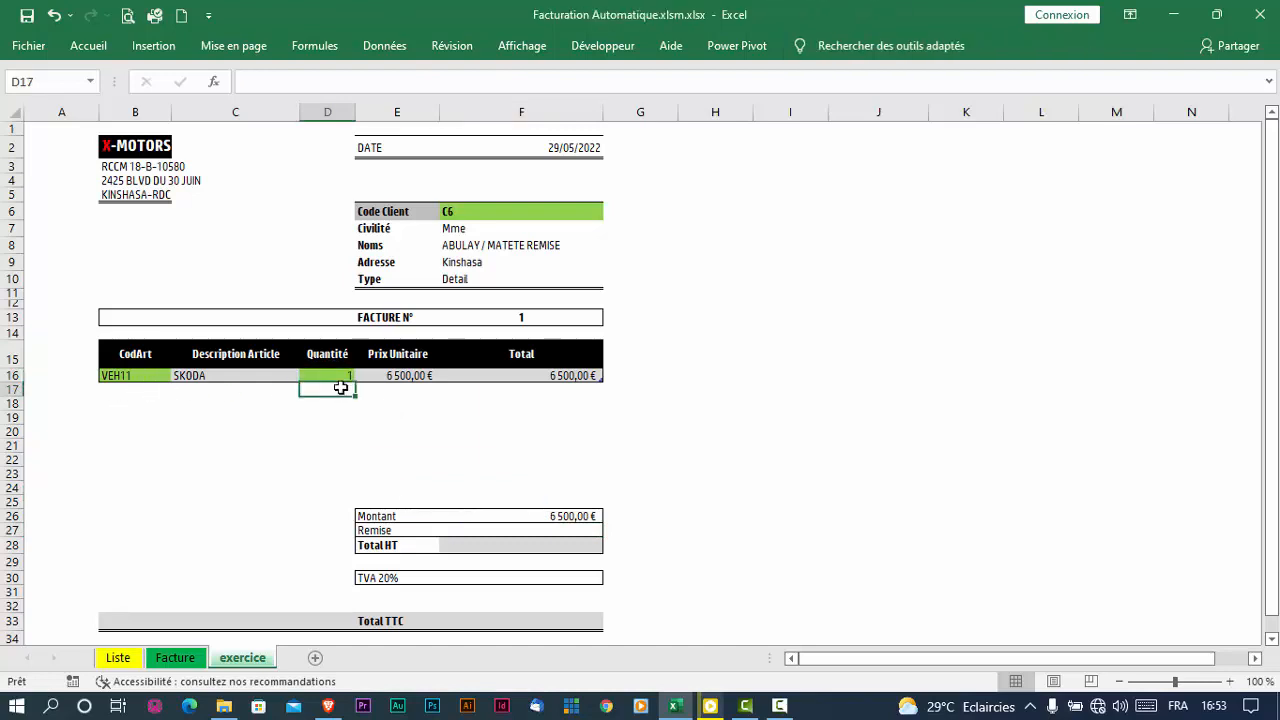
type("1")
key("Return")
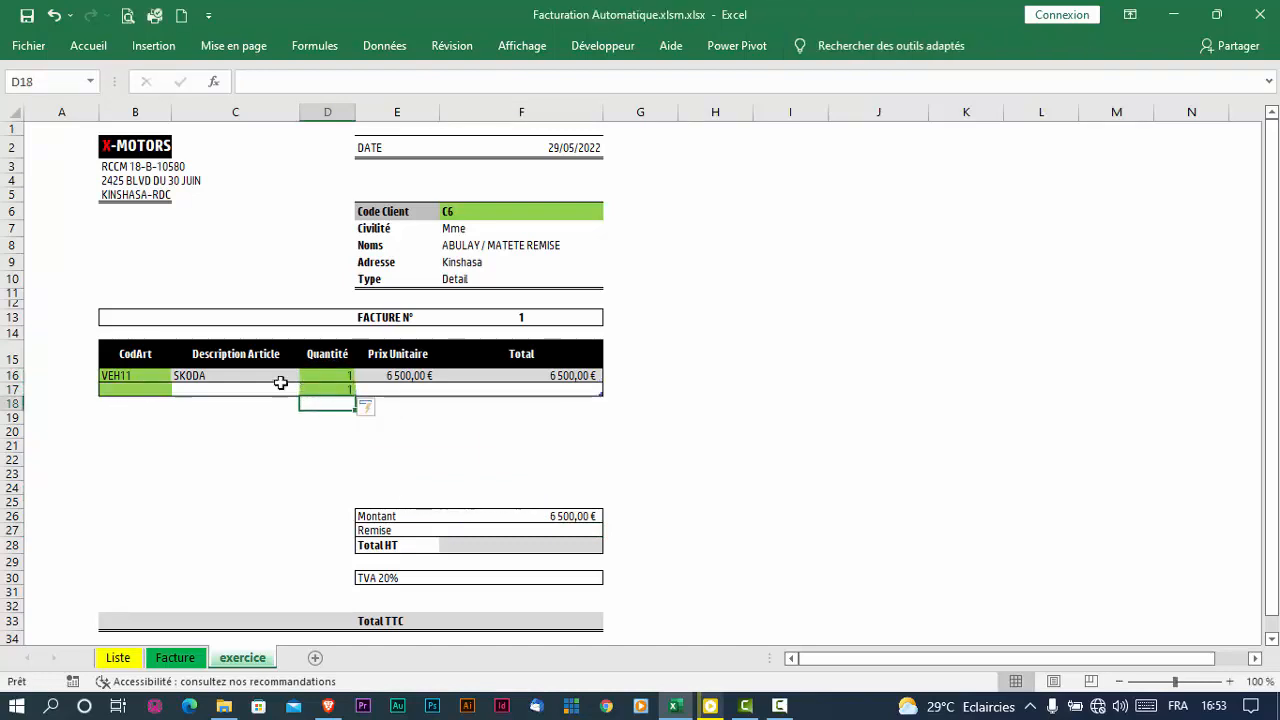
left_click(137, 389)
left_click(178, 389)
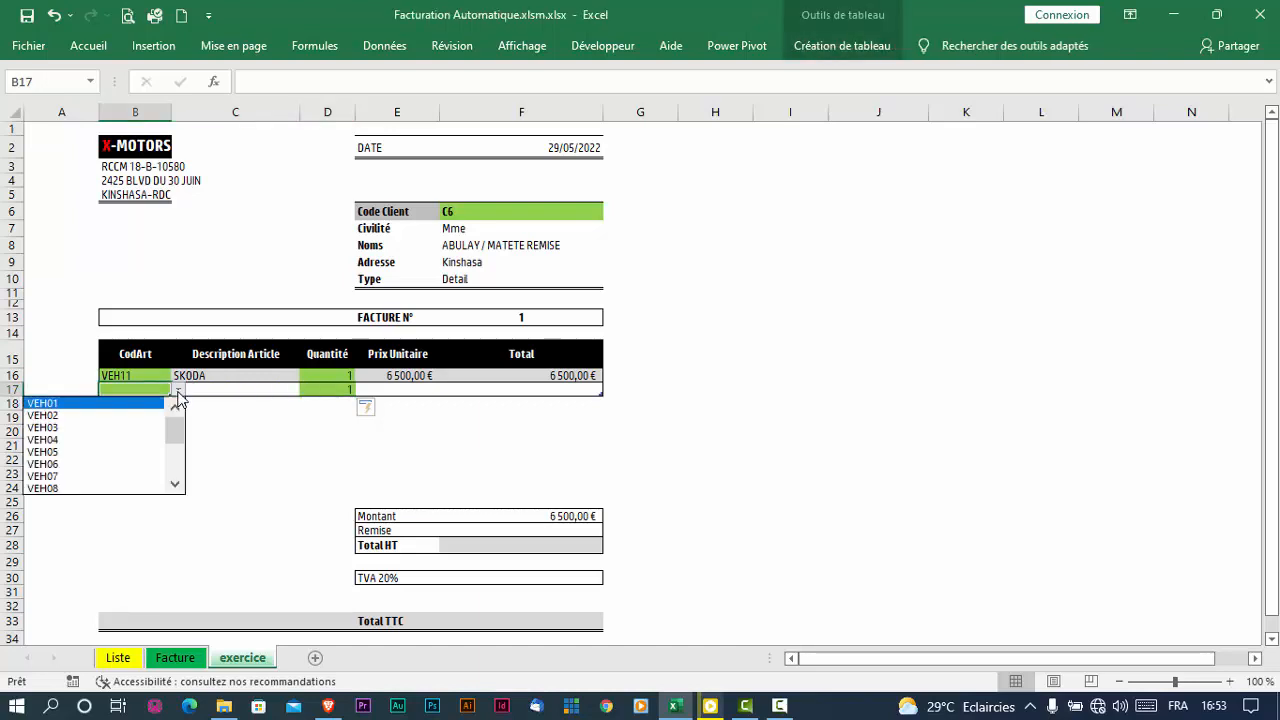
left_click(100, 452)
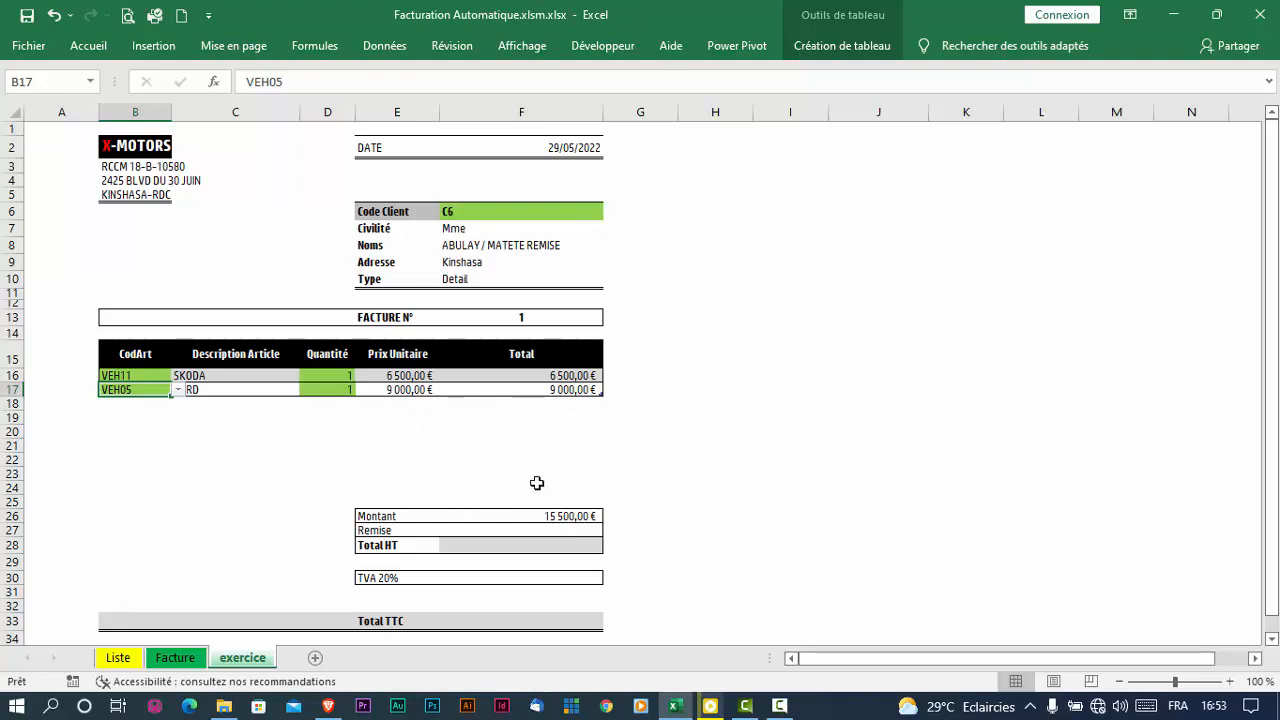
left_click(551, 515)
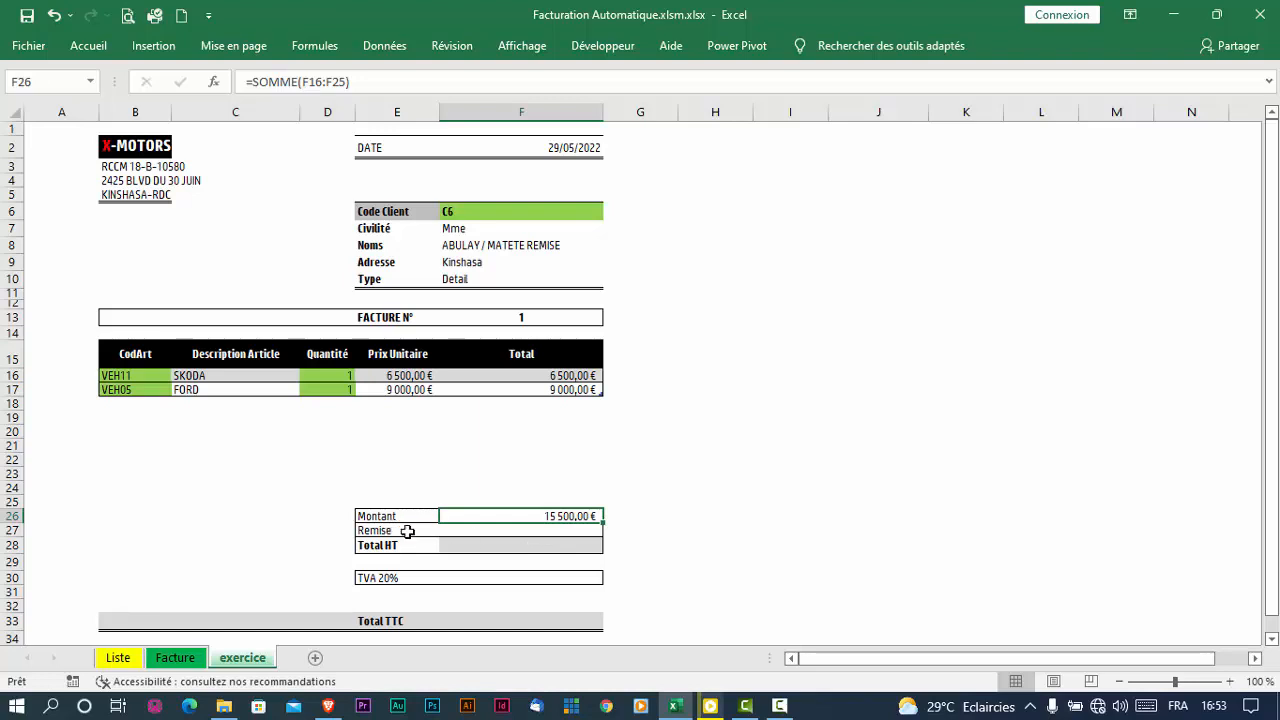
Check the discount rate and its customer-type condition in the Taux table on the Liste sheet
key("ctrl+c")
left_click(580, 527)
key("Escape")
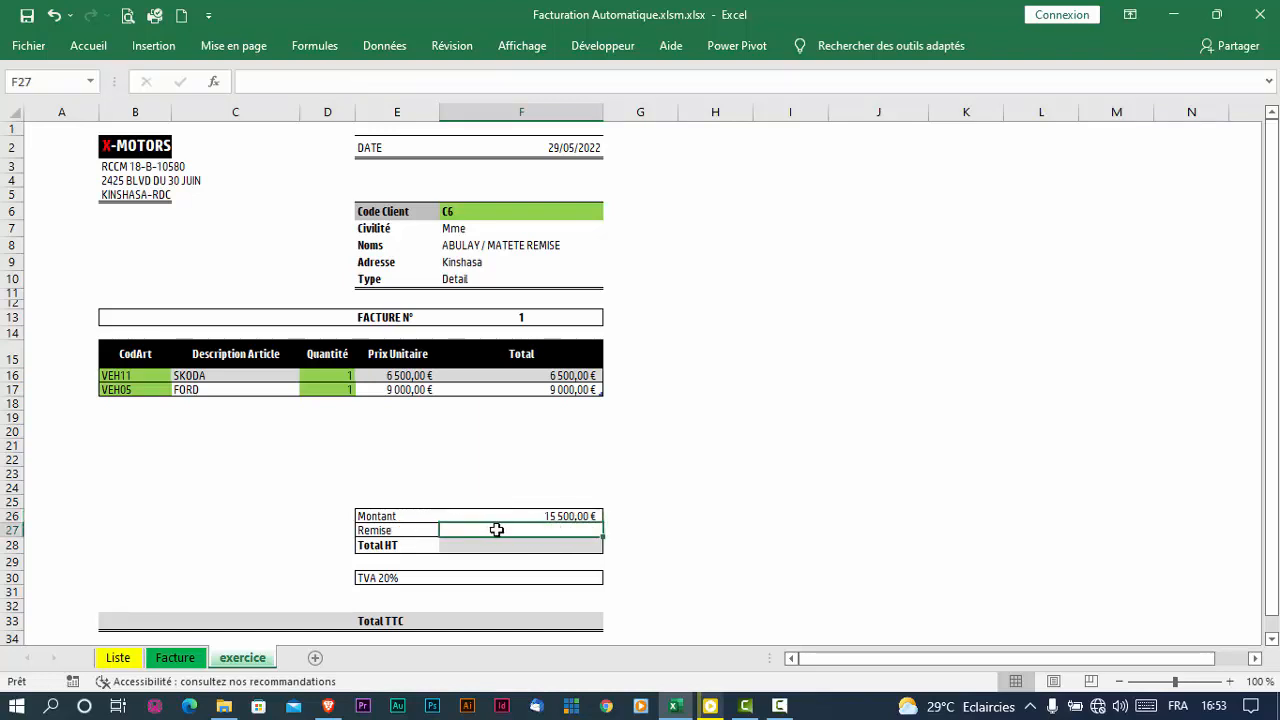
left_click(119, 658)
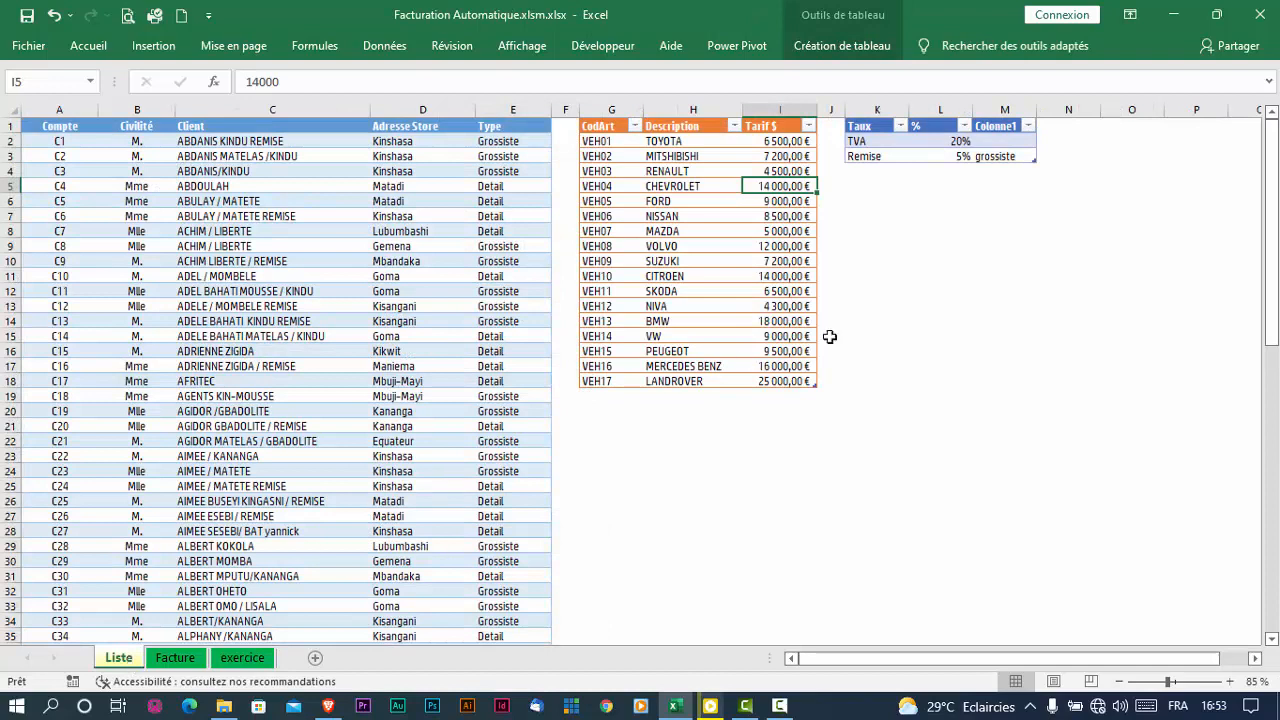
left_click(952, 156)
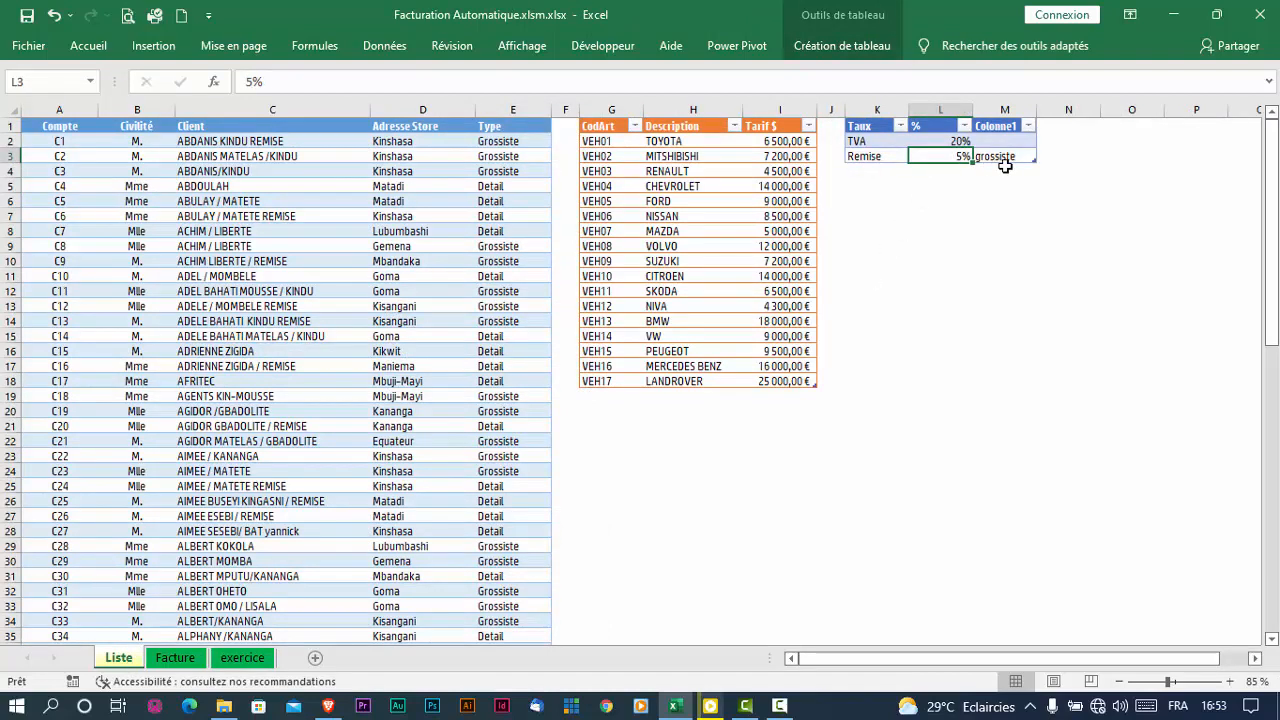
left_click(1005, 156)
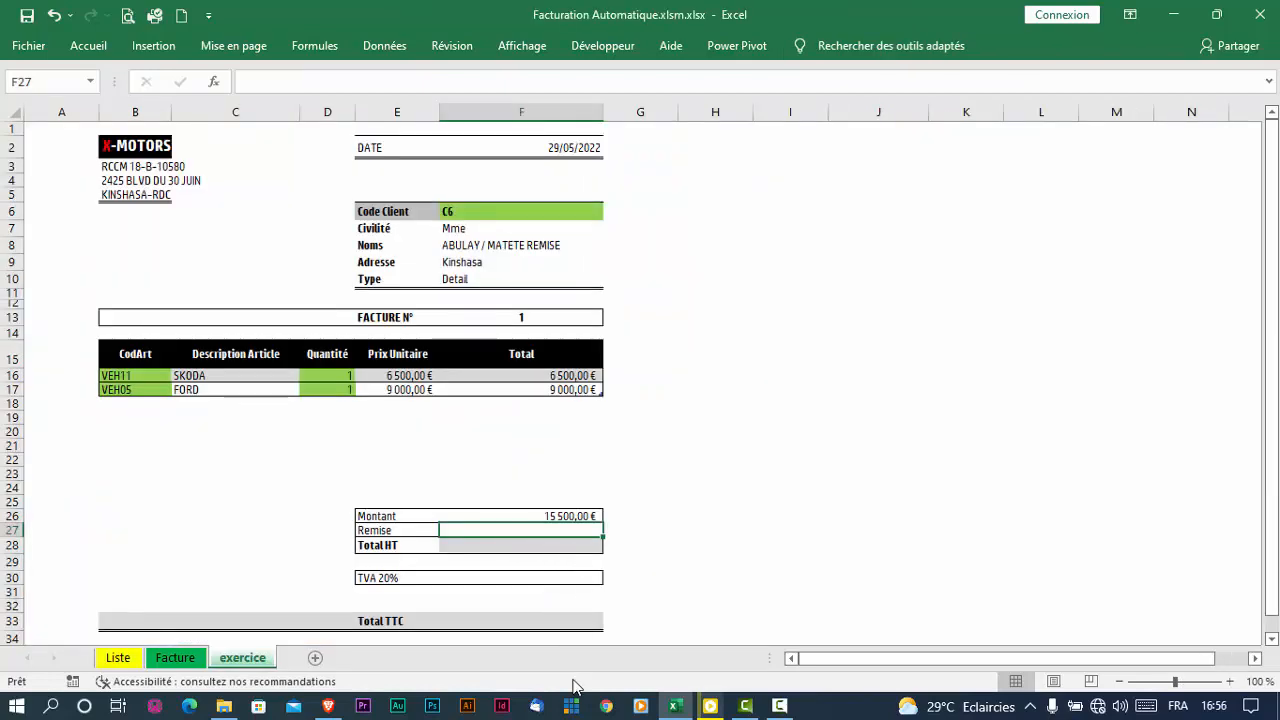
Enter the formula =SI(F10="grossiste";F26*5%;0) in the Remise cell F27 of the exercice sheet
type("=si(")
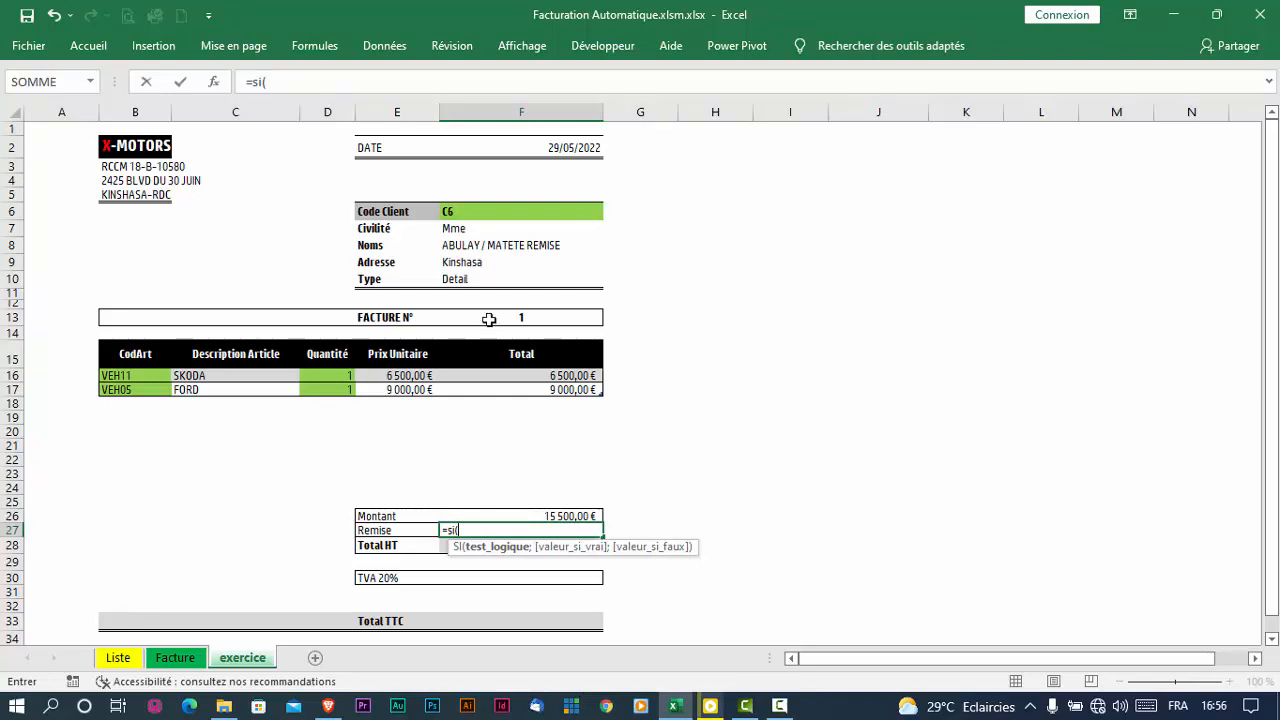
left_click(482, 279)
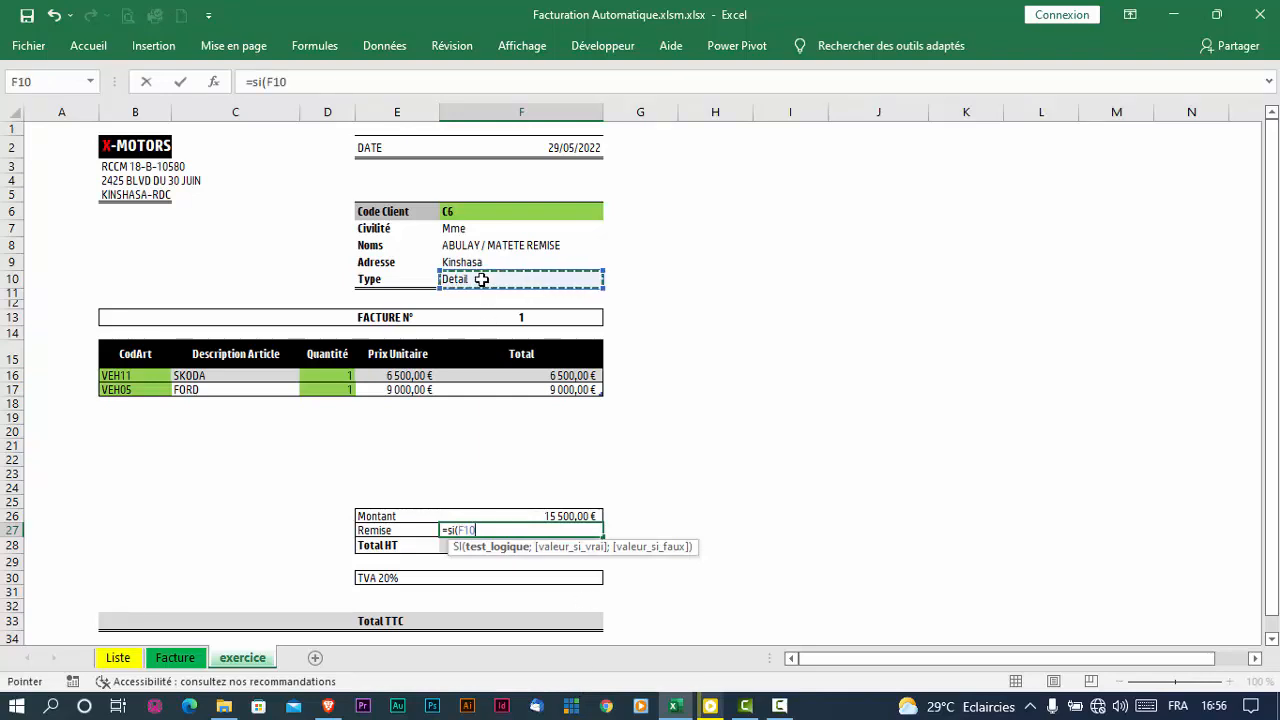
type("=")
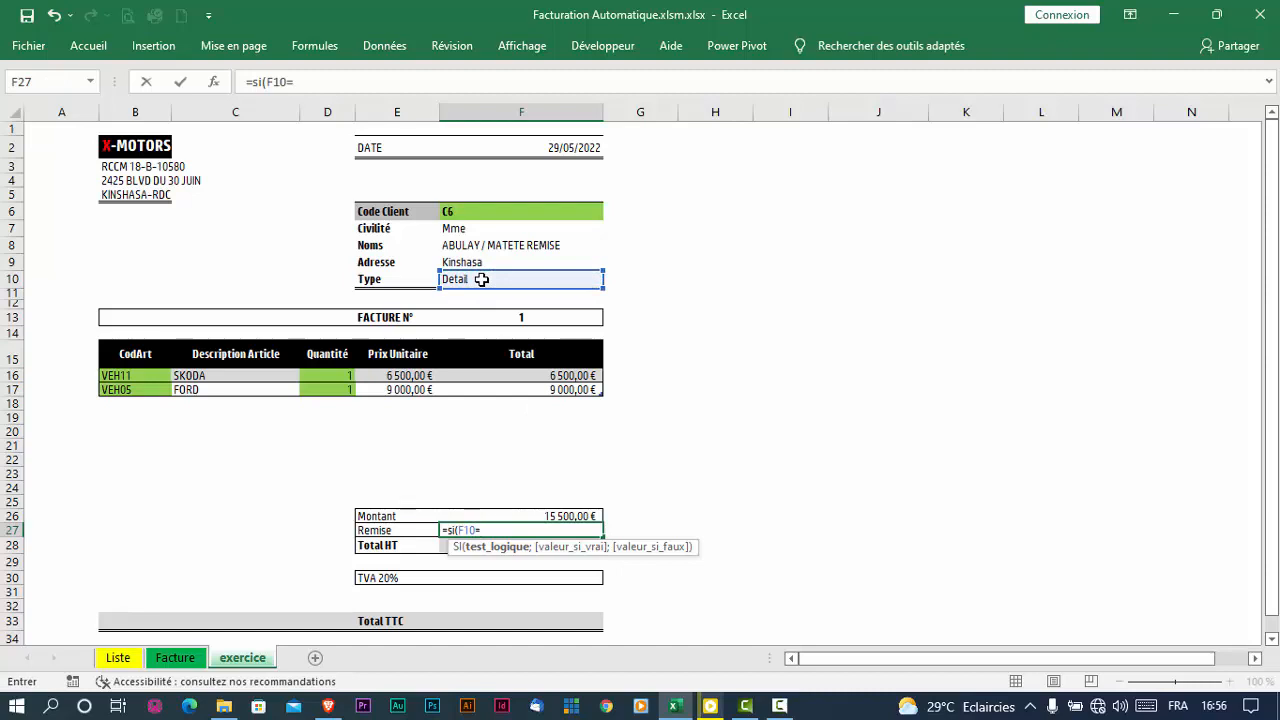
type("k'")
type("gr")
type("ossiste\"")
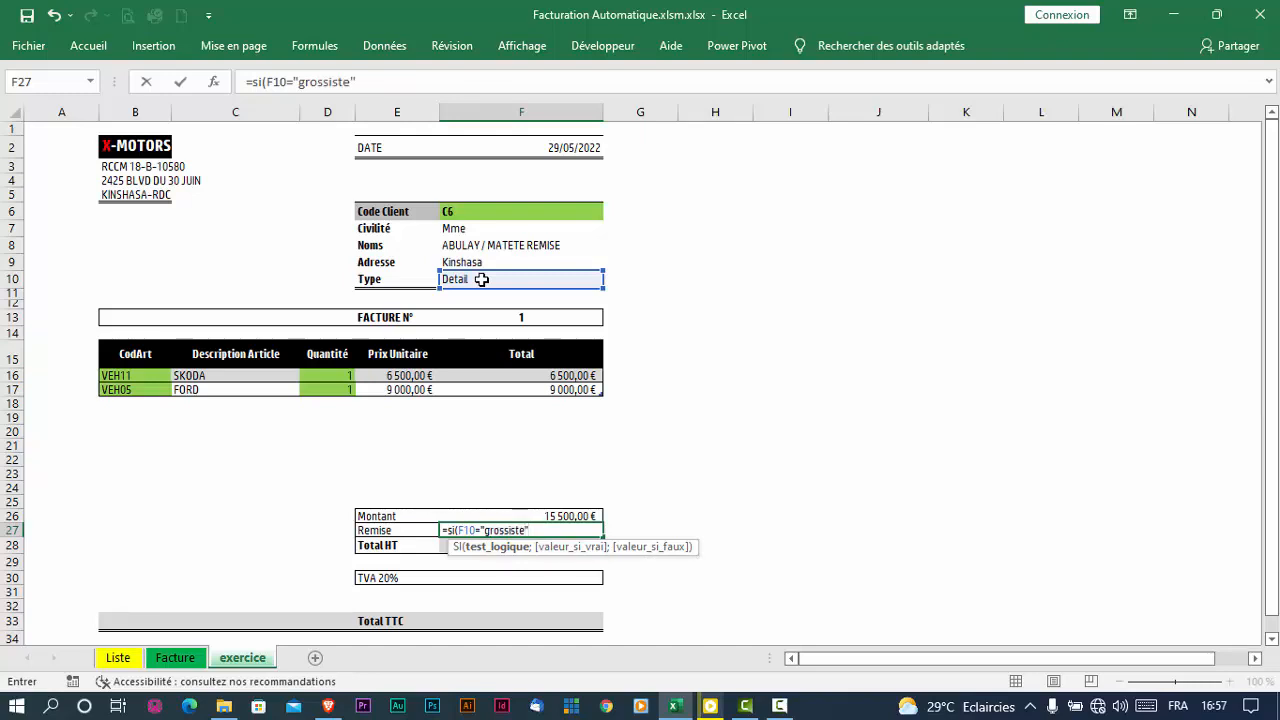
type(";")
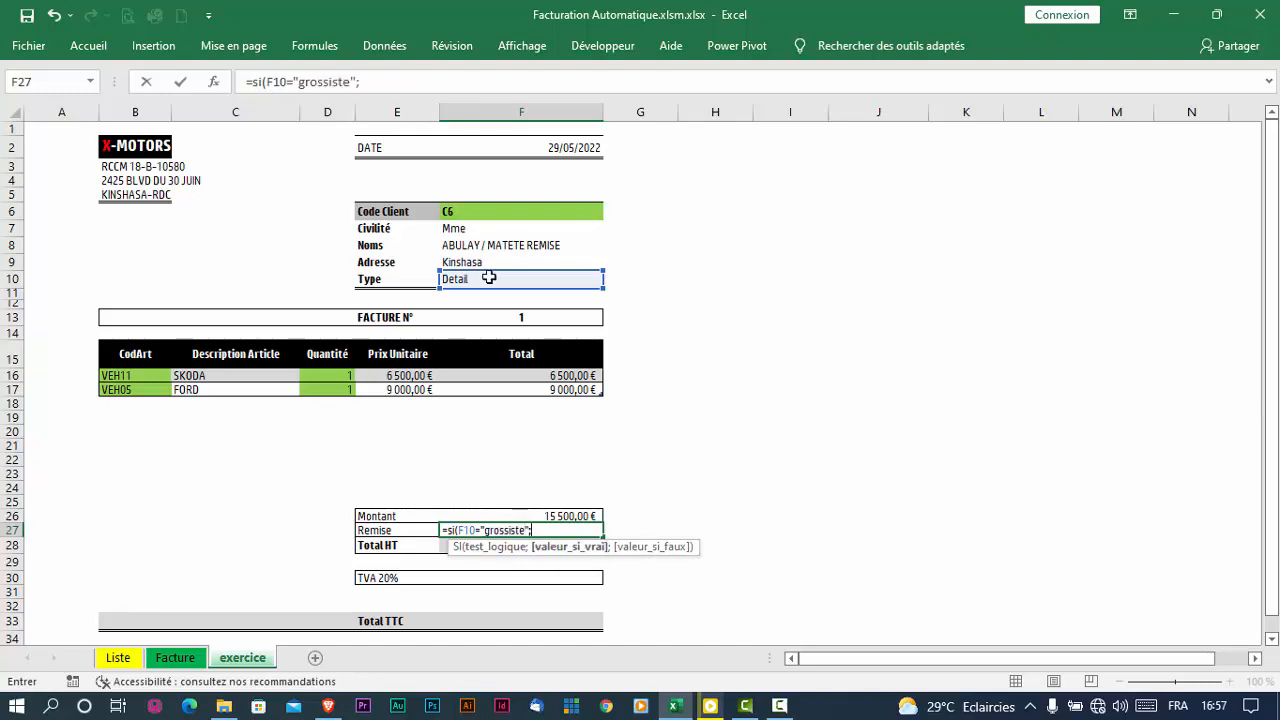
left_click(517, 516)
type("*5%")
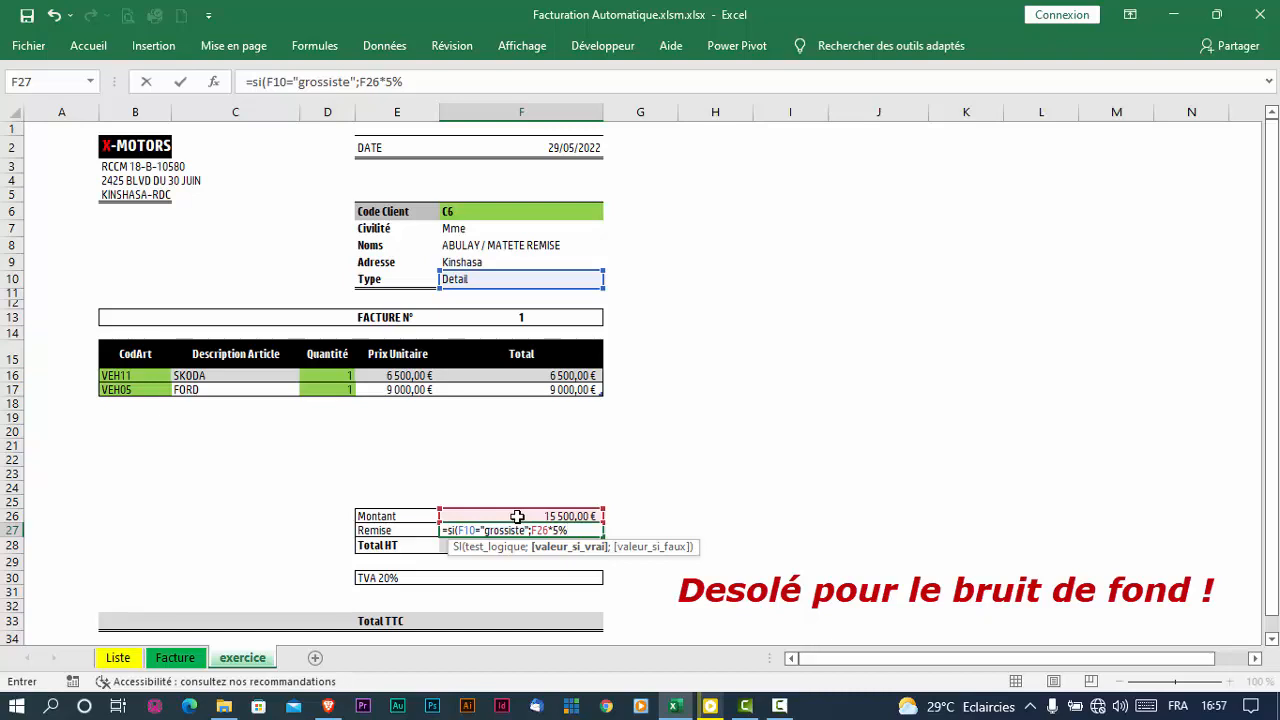
type(";")
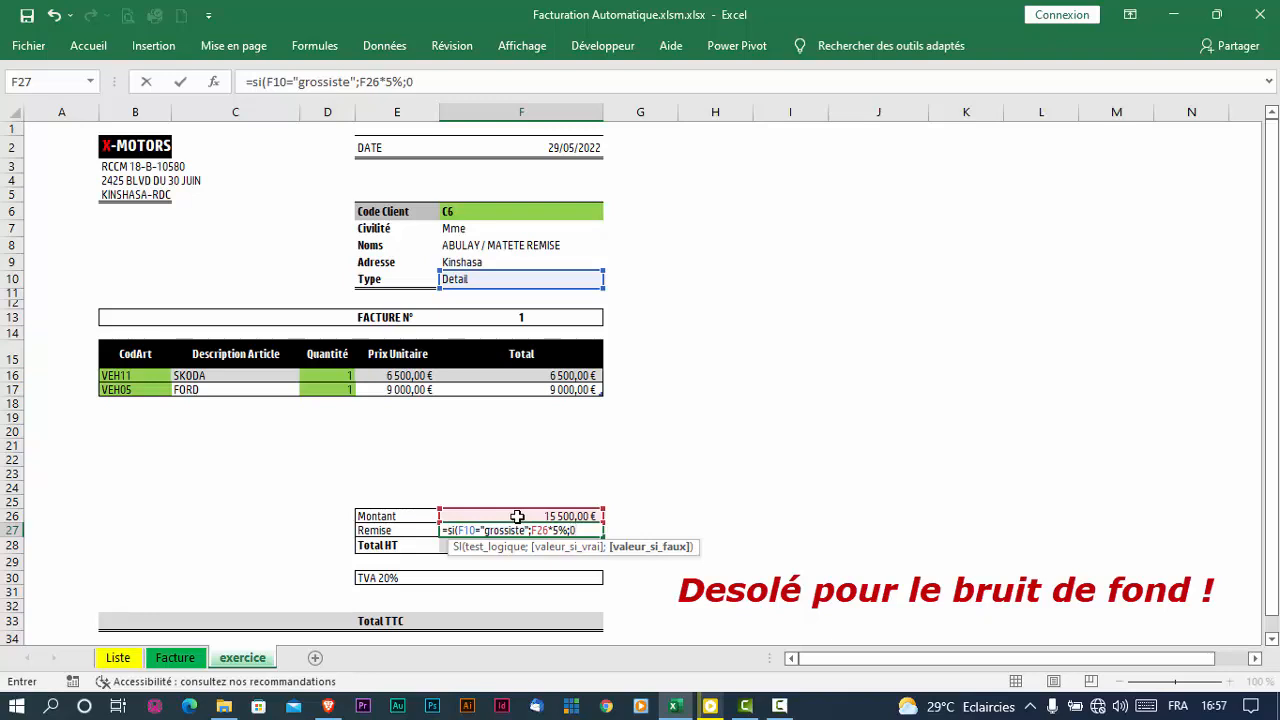
type("0)")
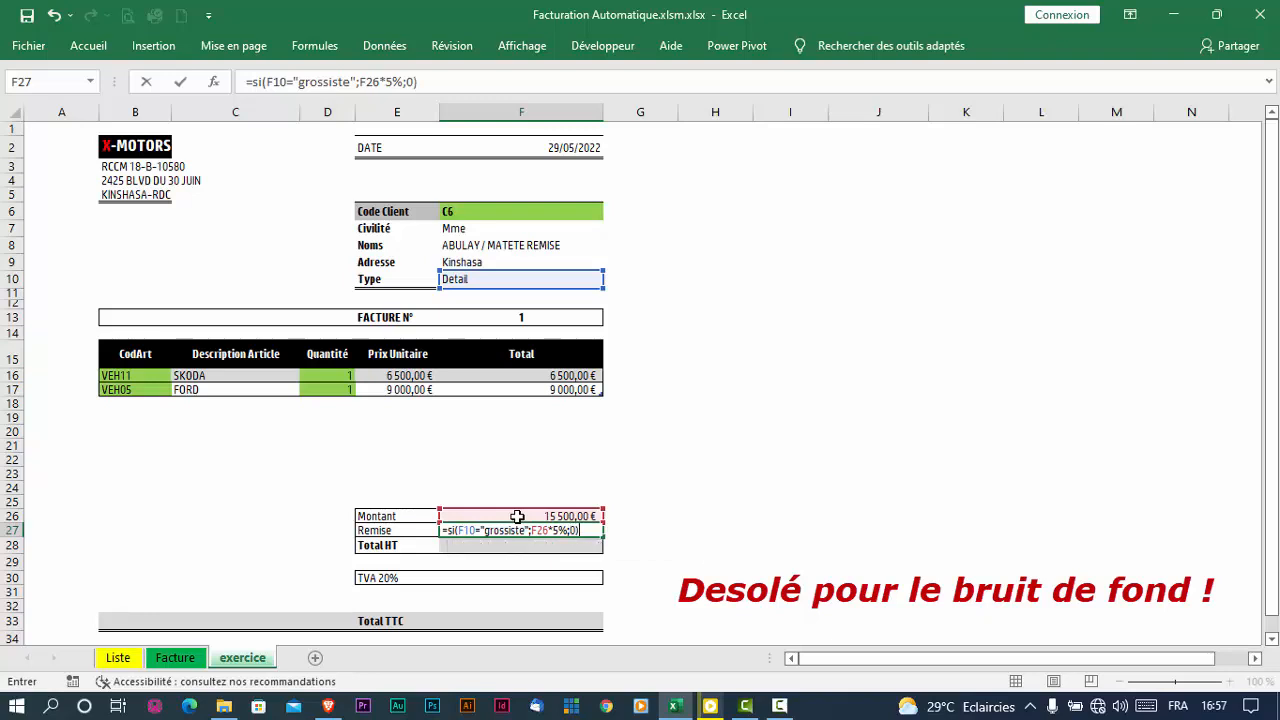
key("Return")
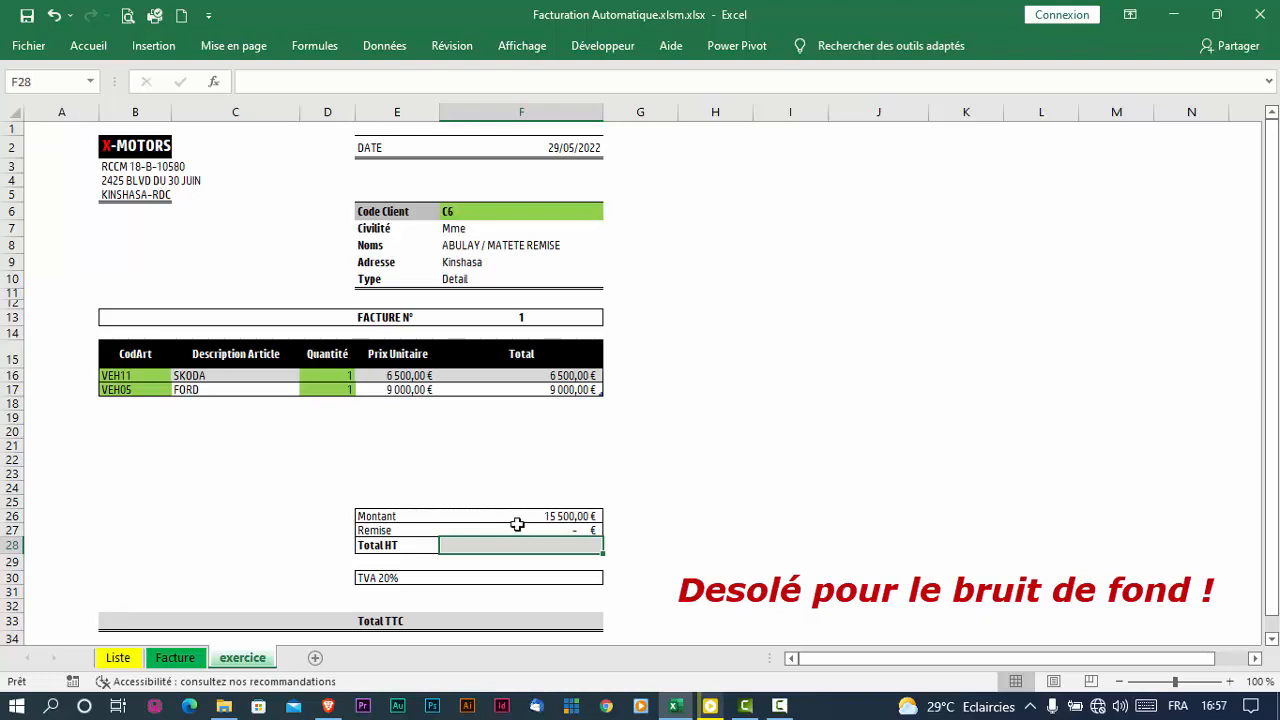
left_click(517, 526)
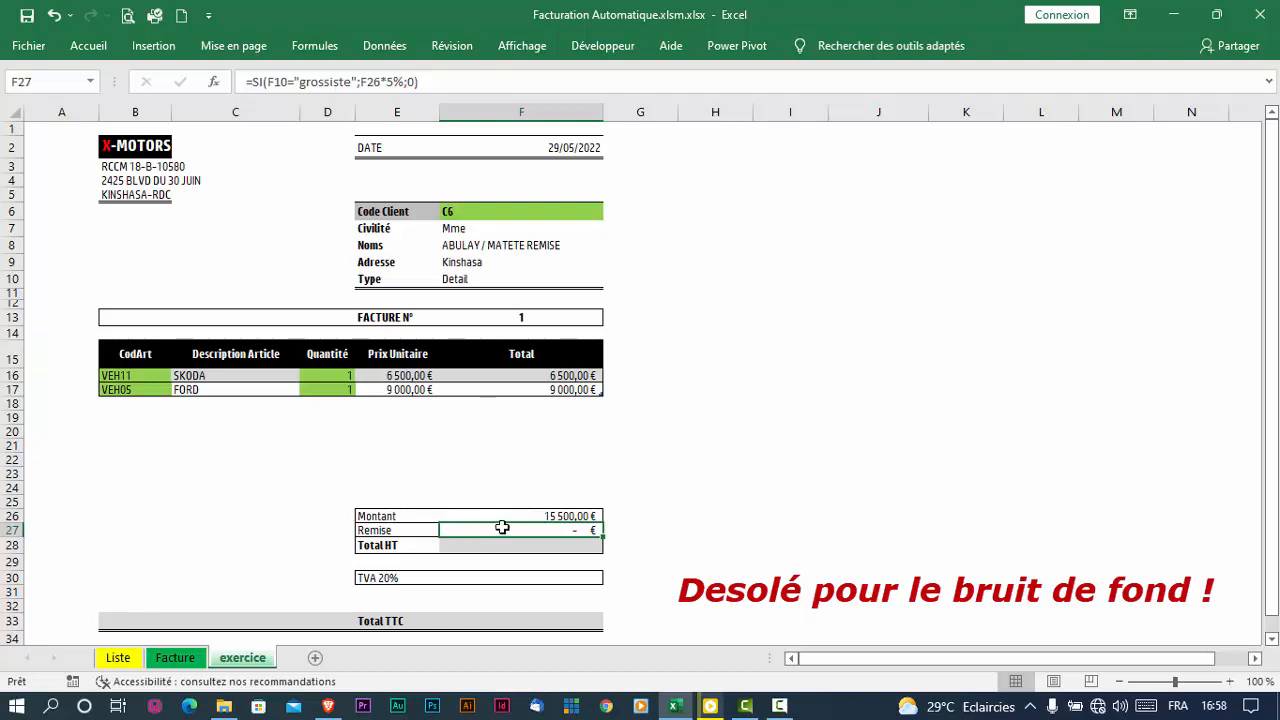
Test the Remise formula with client codes C10, C15 and C22 in F6, and check the discount in F27
left_click(559, 212)
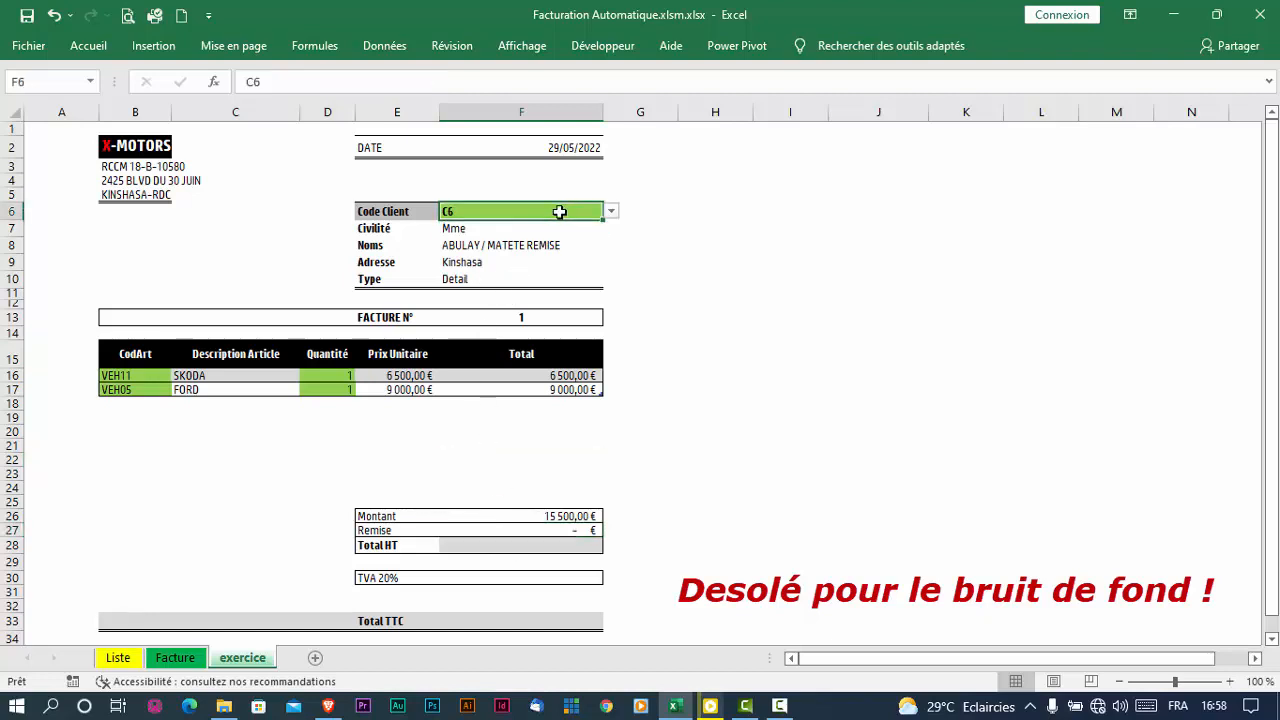
left_click(611, 211)
left_click(534, 279)
left_click(610, 211)
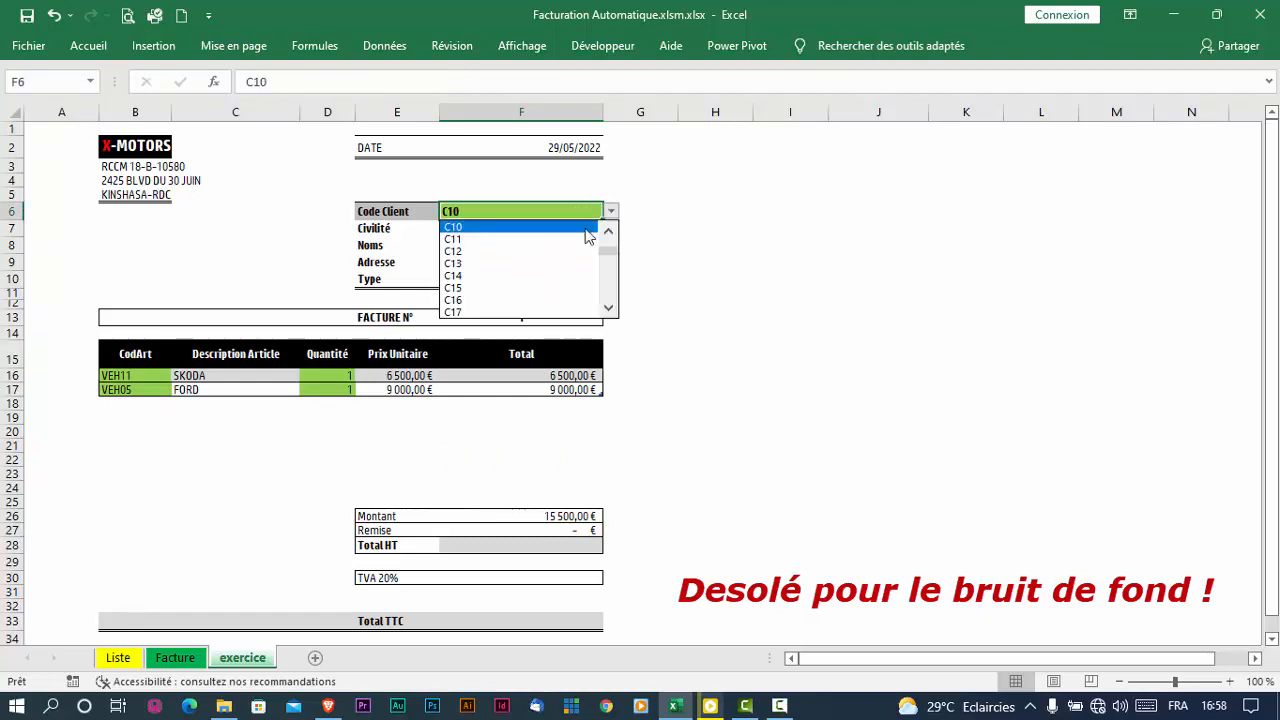
left_click(524, 288)
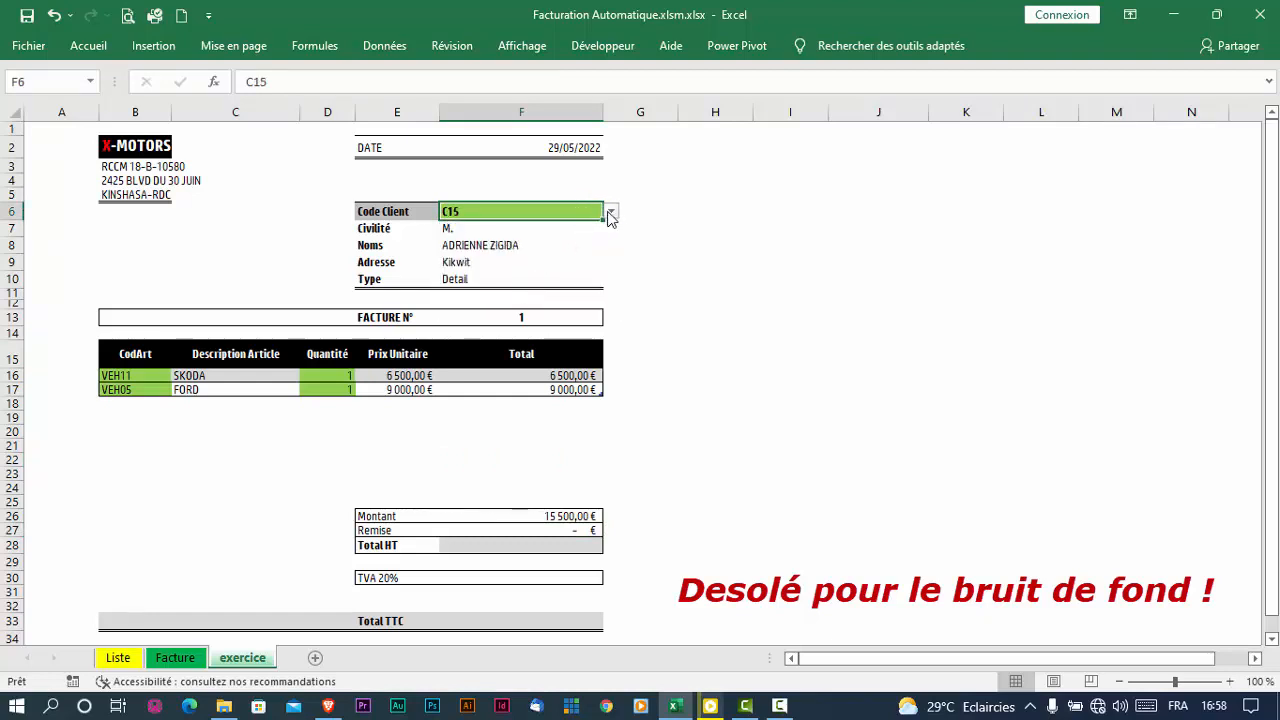
left_click(610, 215)
left_click(524, 313)
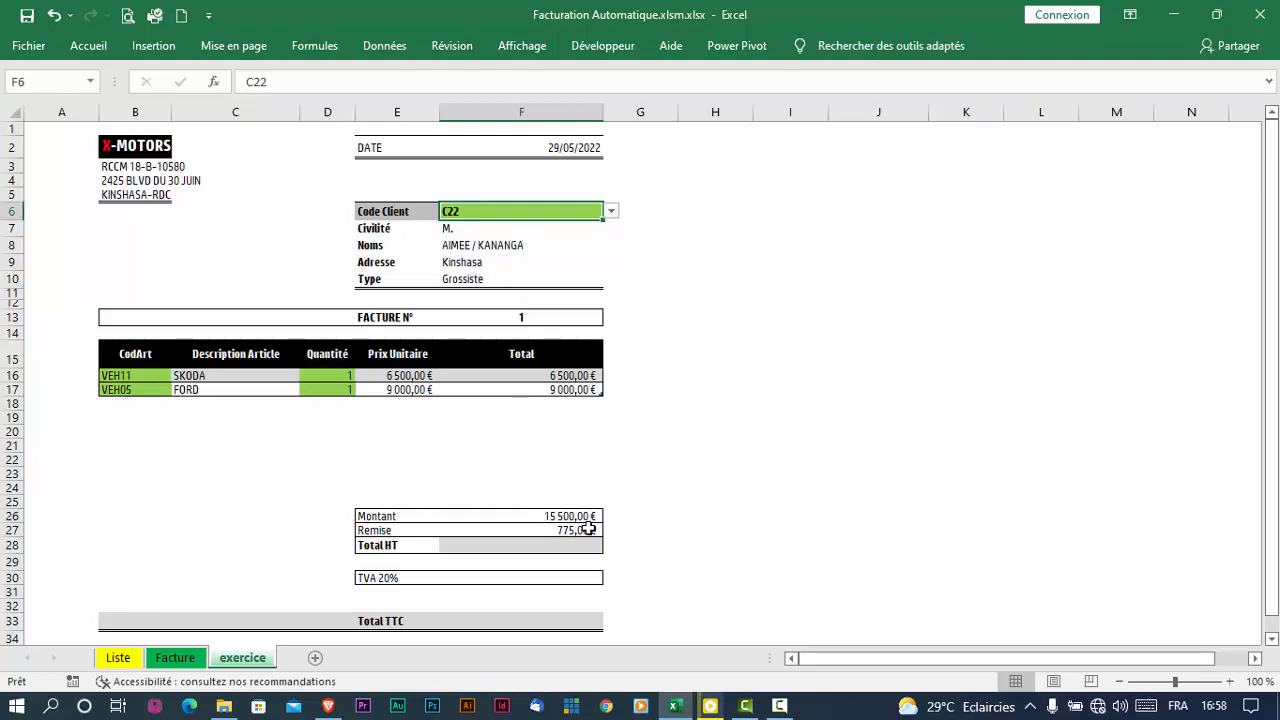
left_click(532, 529)
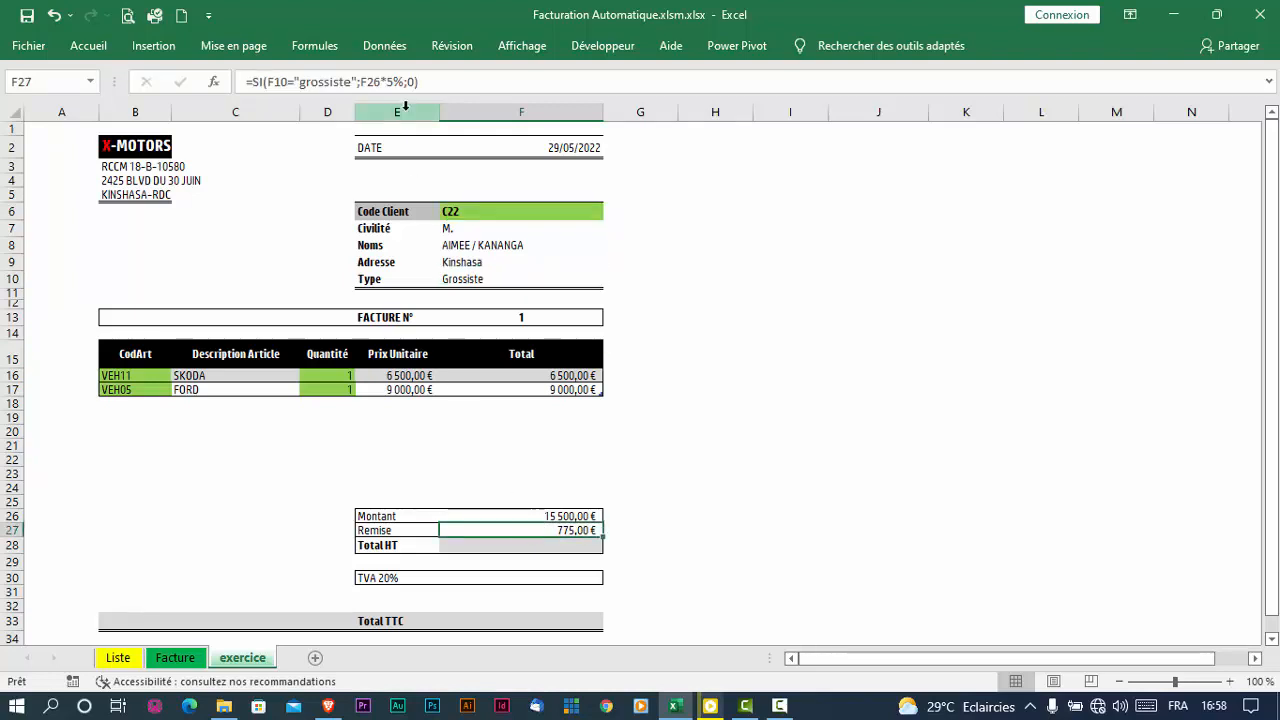
Enter the formula +F26-F27 in the Total HT cell F28 to subtract the discount from the amount
left_click(557, 544)
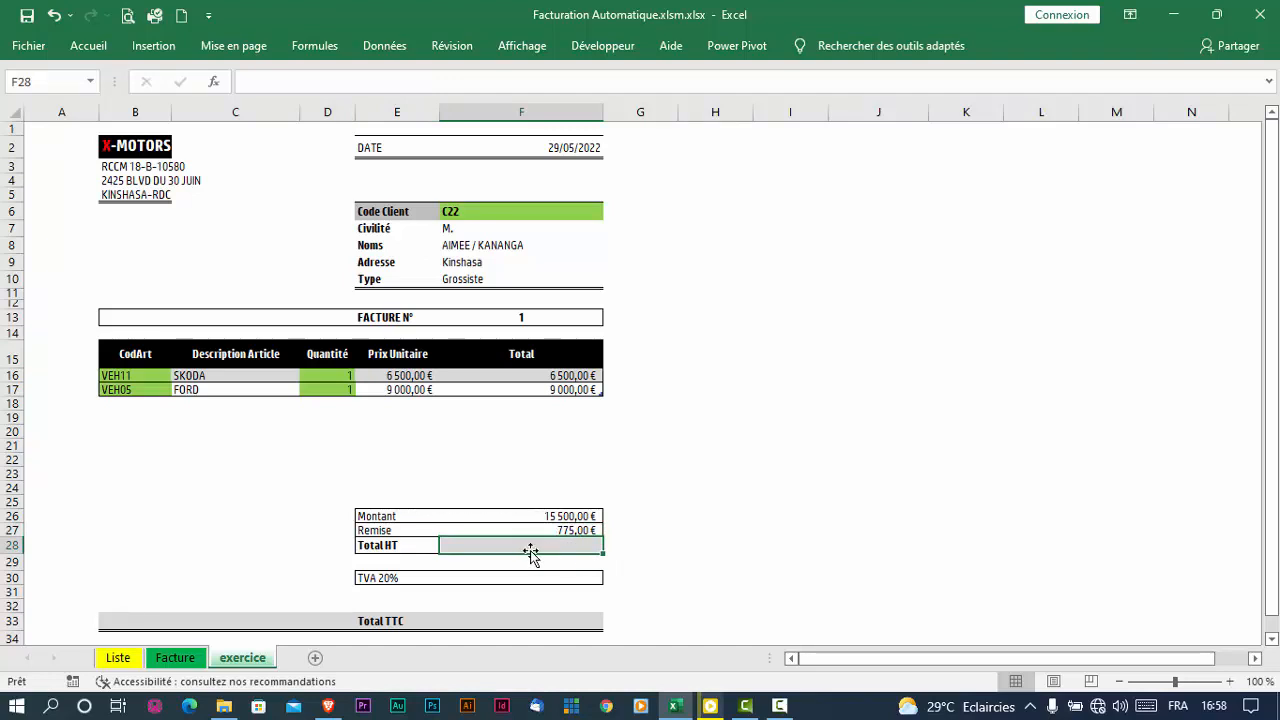
type("+")
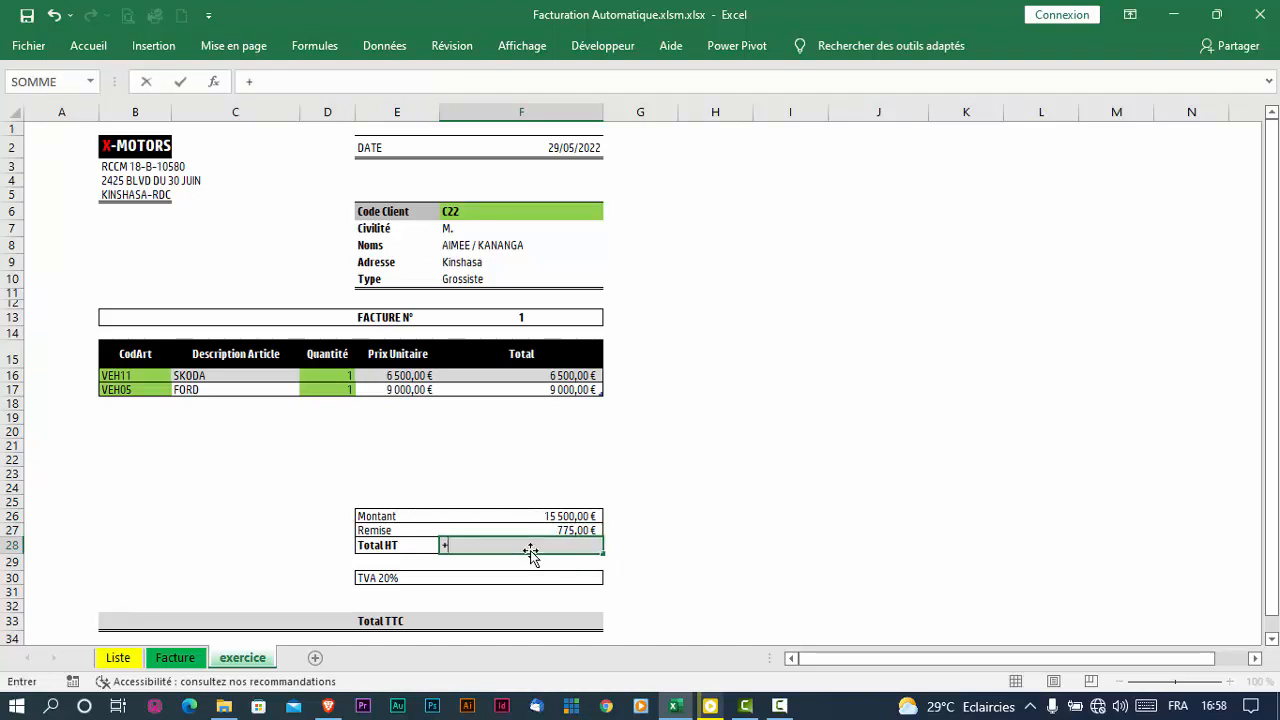
left_click(551, 516)
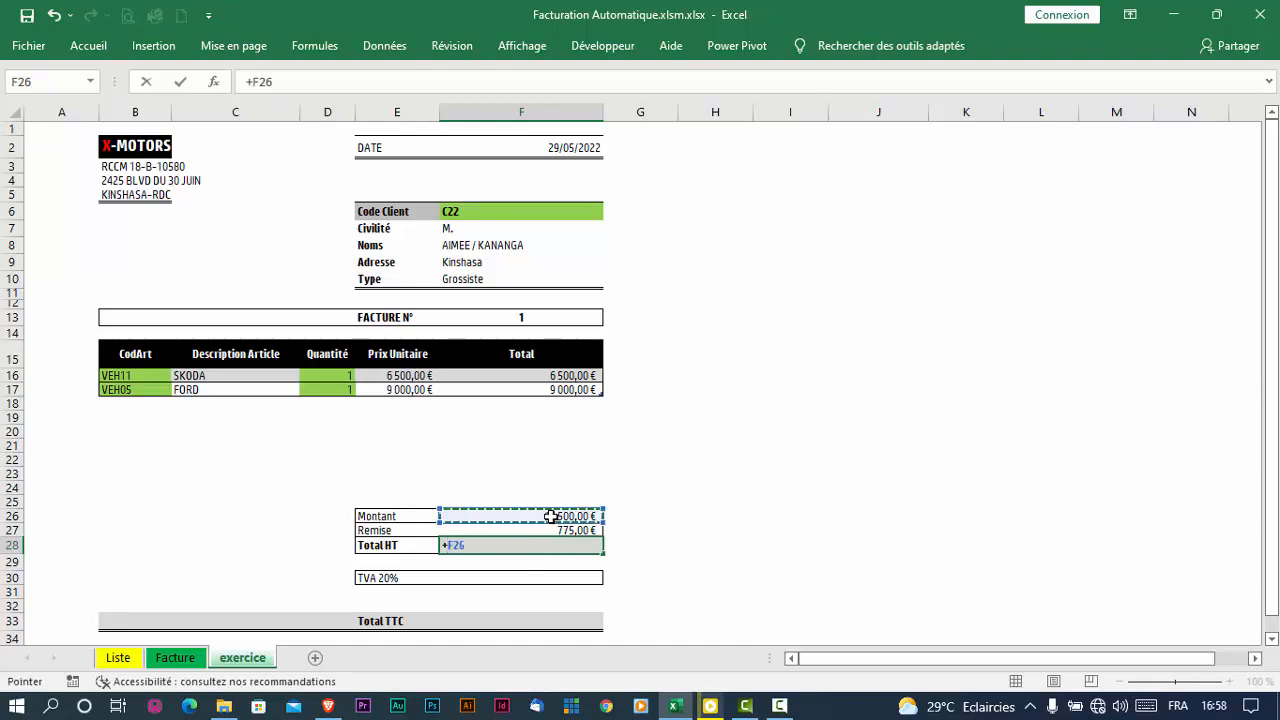
type("-")
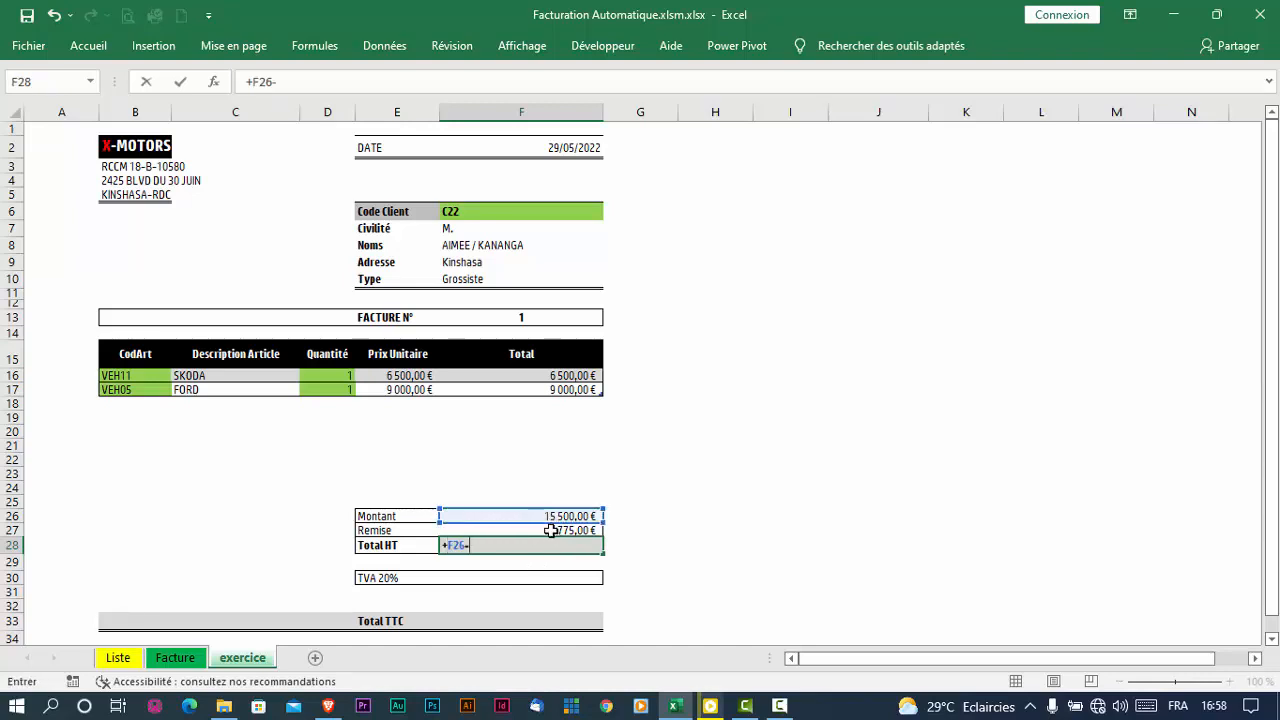
left_click(551, 530)
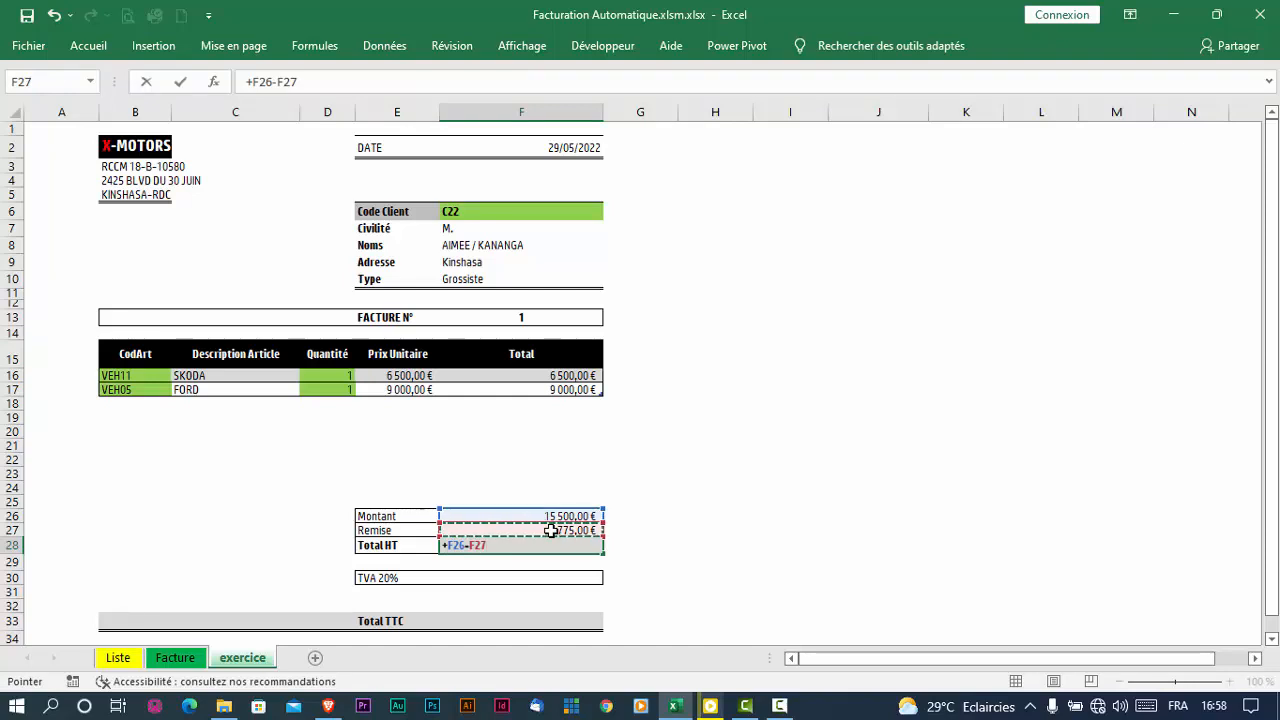
key("Return")
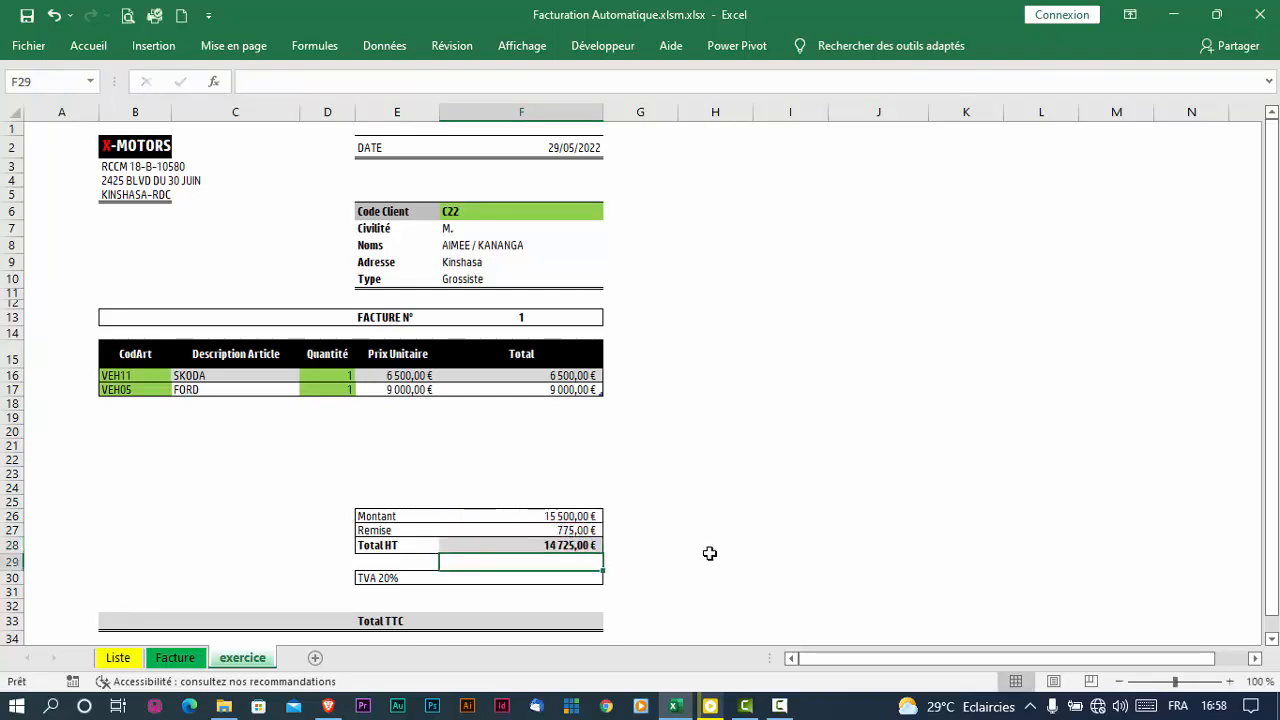
Enter the formula =F28*20% in the TVA 20% cell F30 and check it
left_click(533, 576)
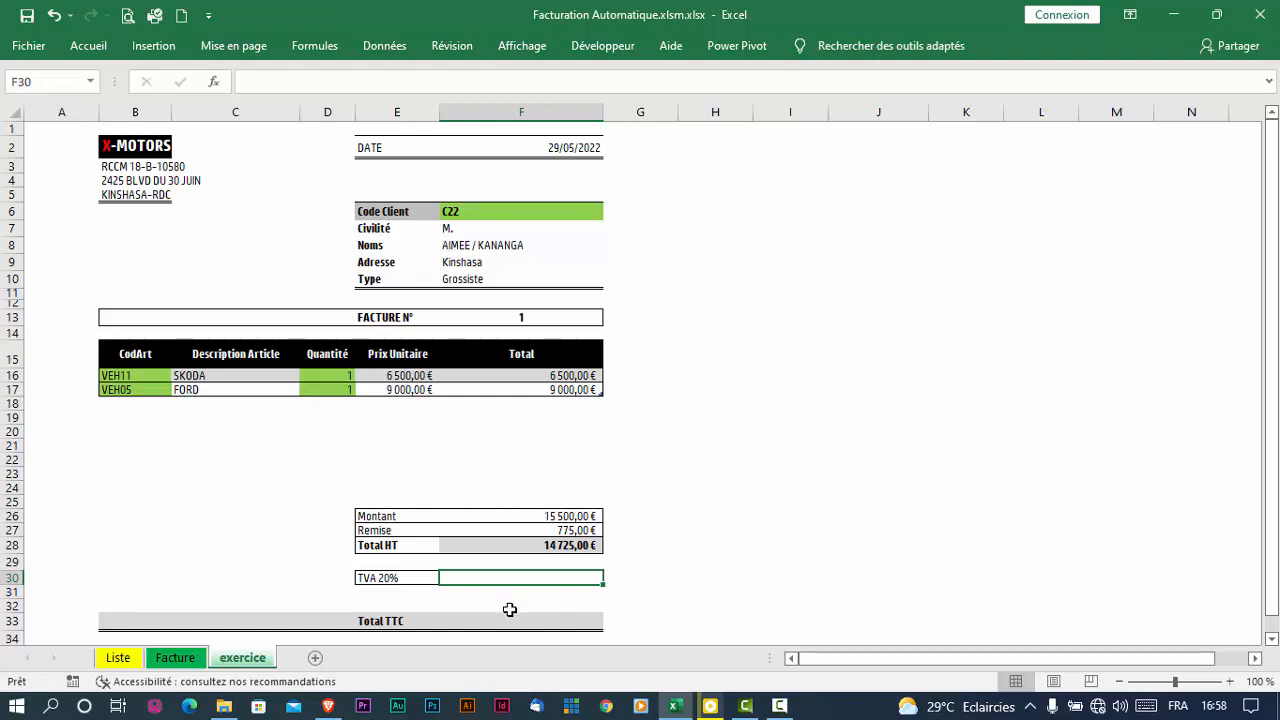
type("=")
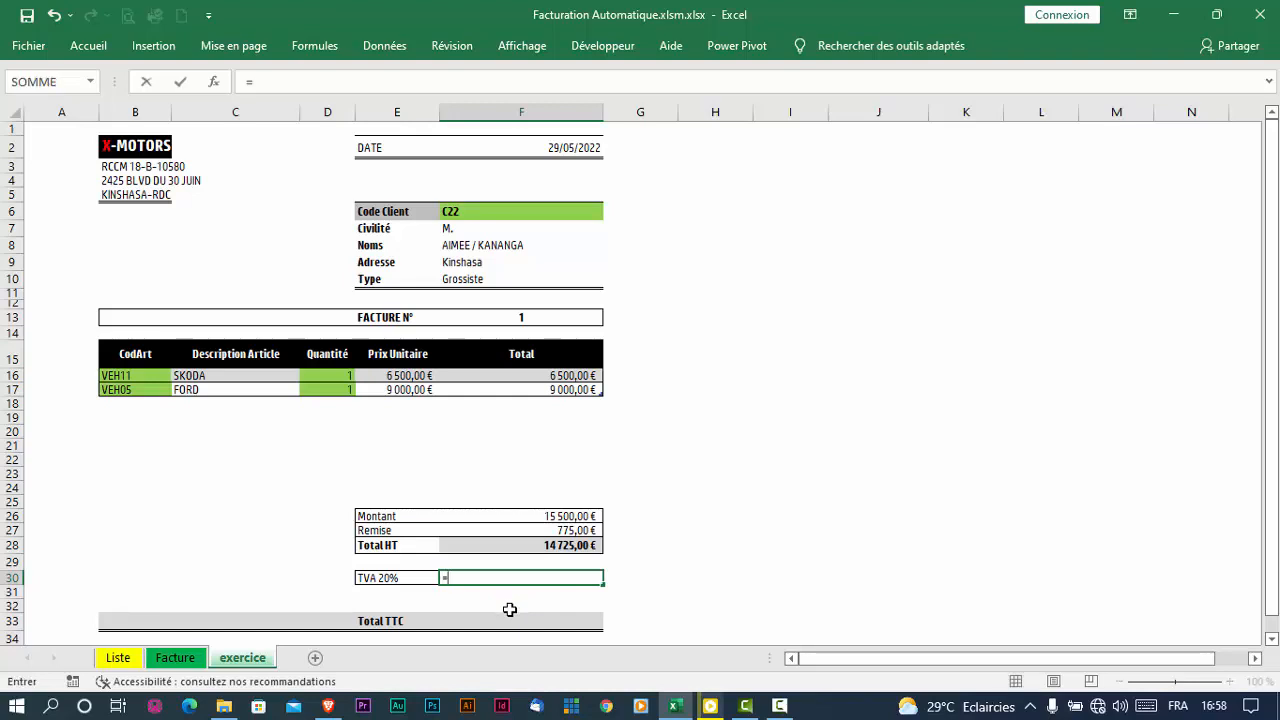
left_click(527, 543)
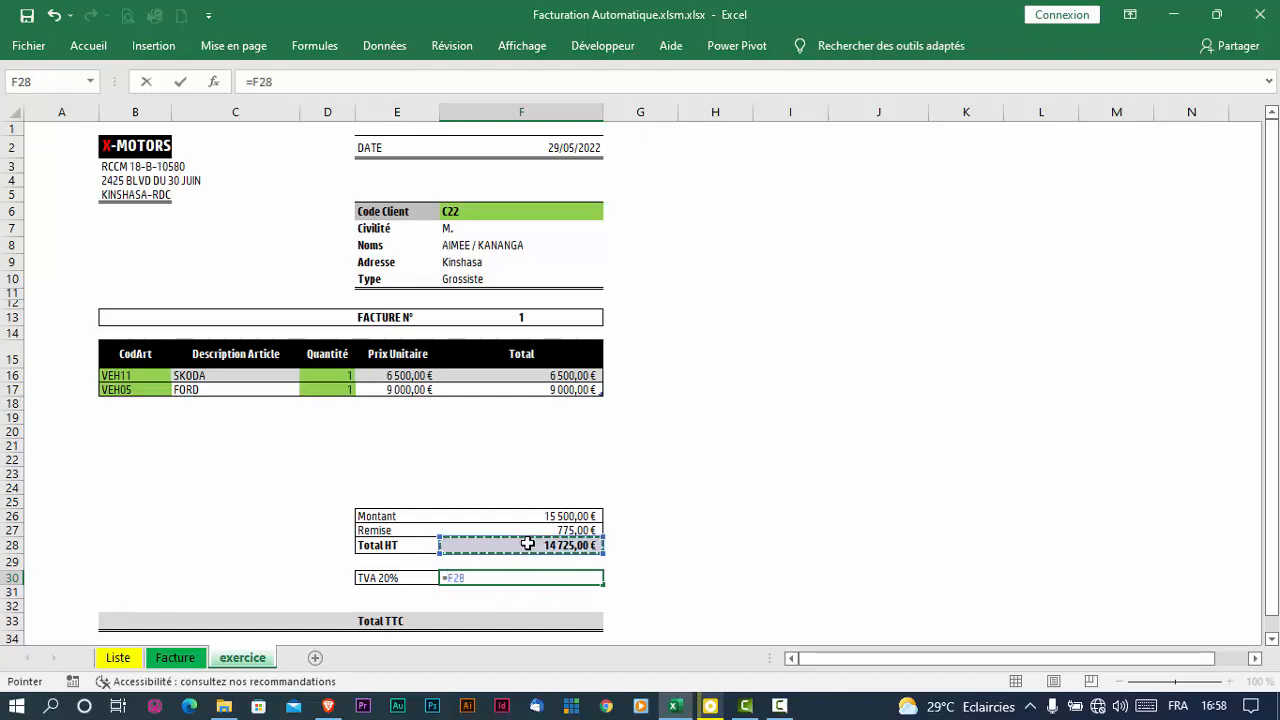
type("*")
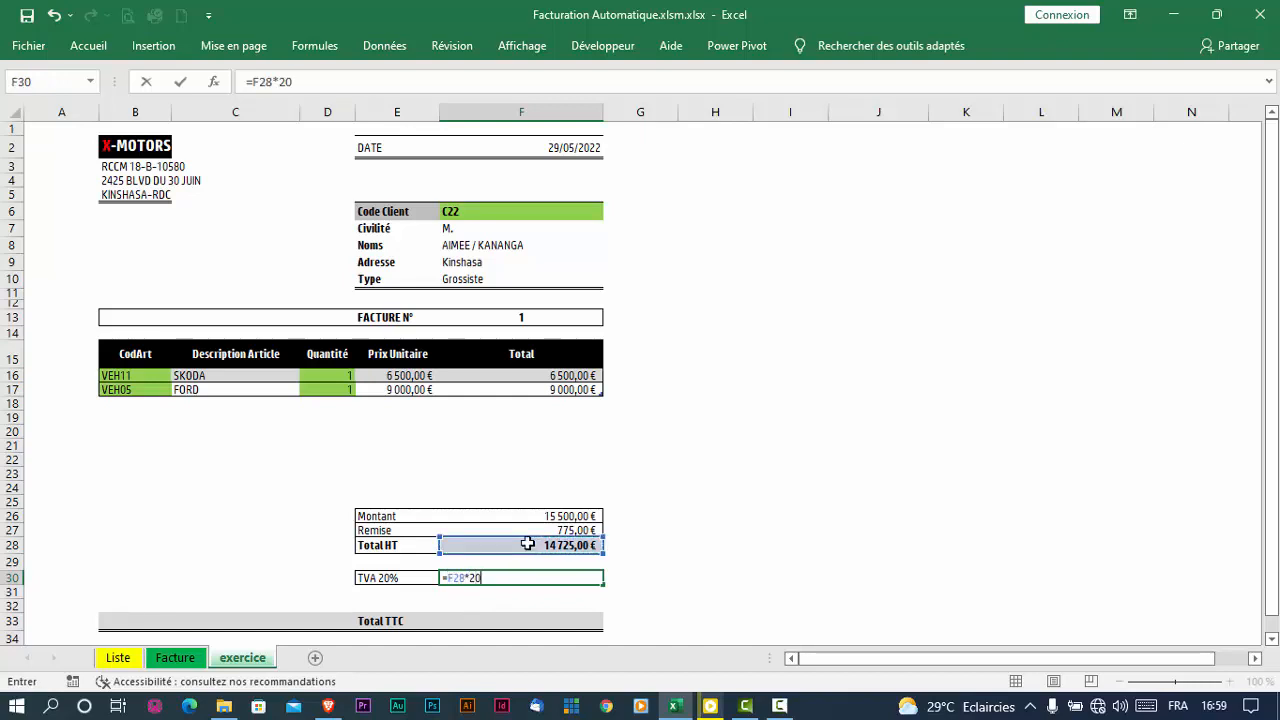
type("20%")
key("Return")
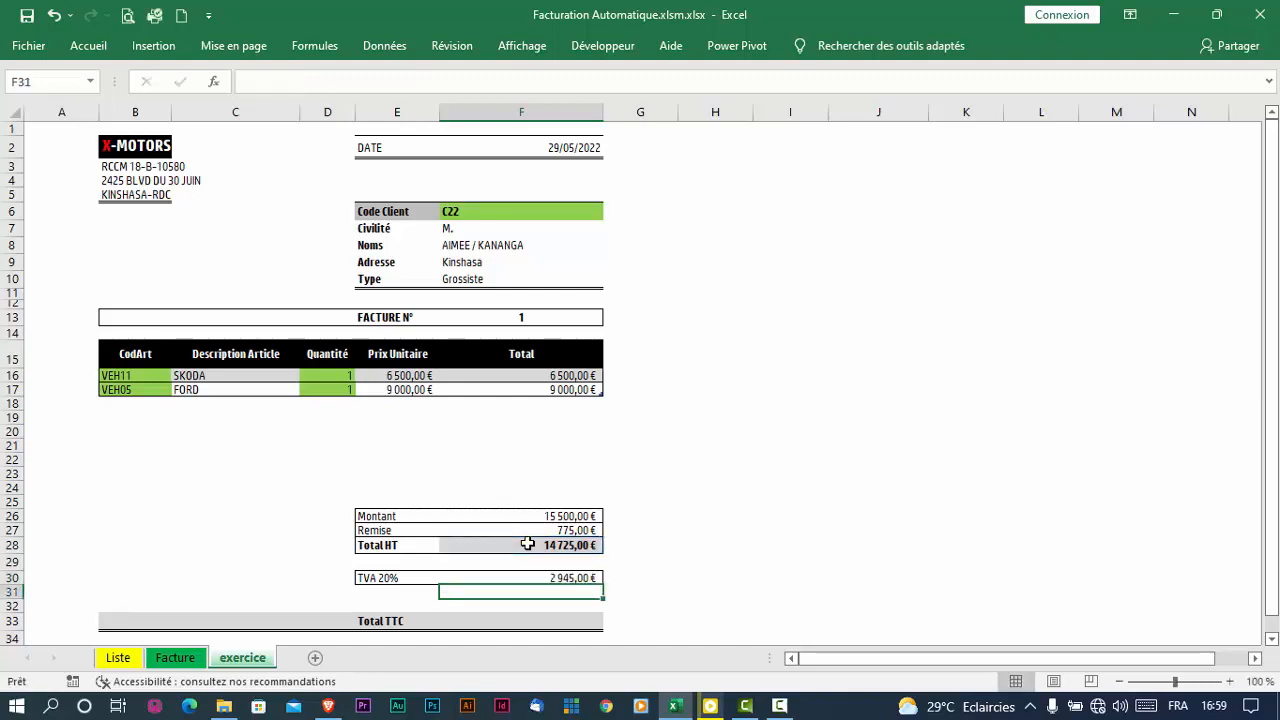
left_click(540, 577)
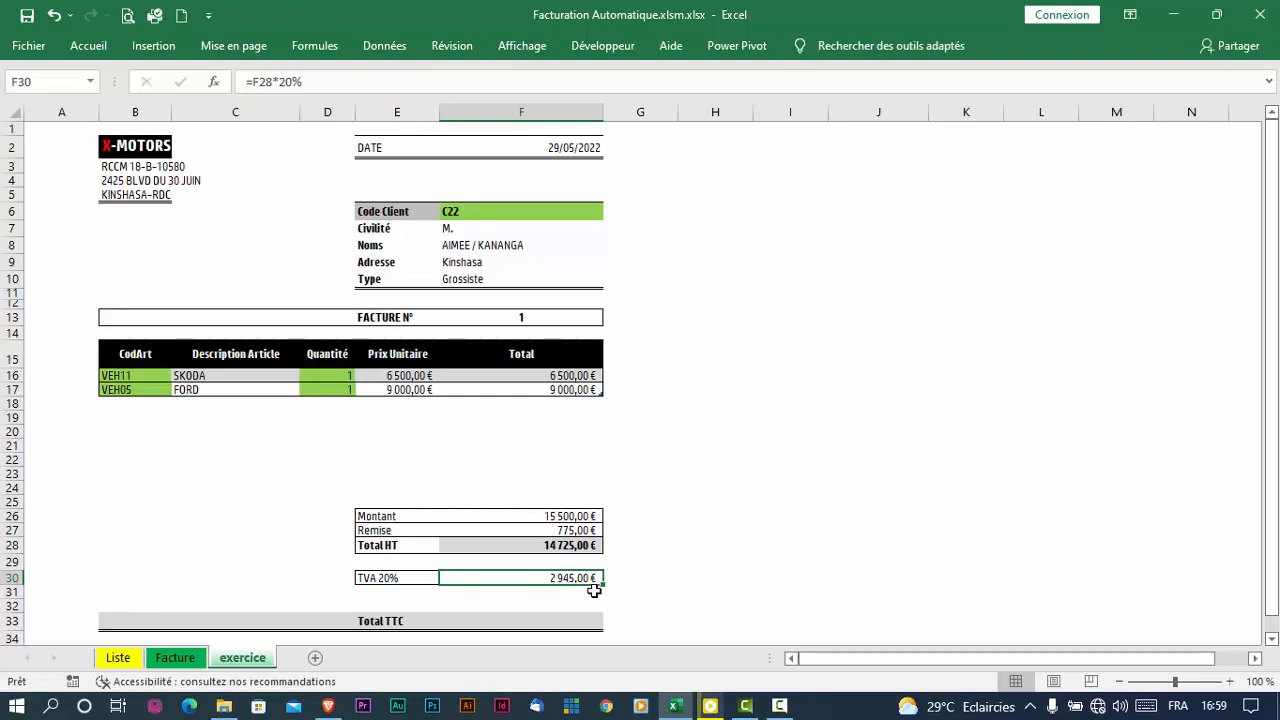
Enter the formula +F28+F30 in the Total TTC cell F33 to add the VAT to the Total HT
left_click(513, 622)
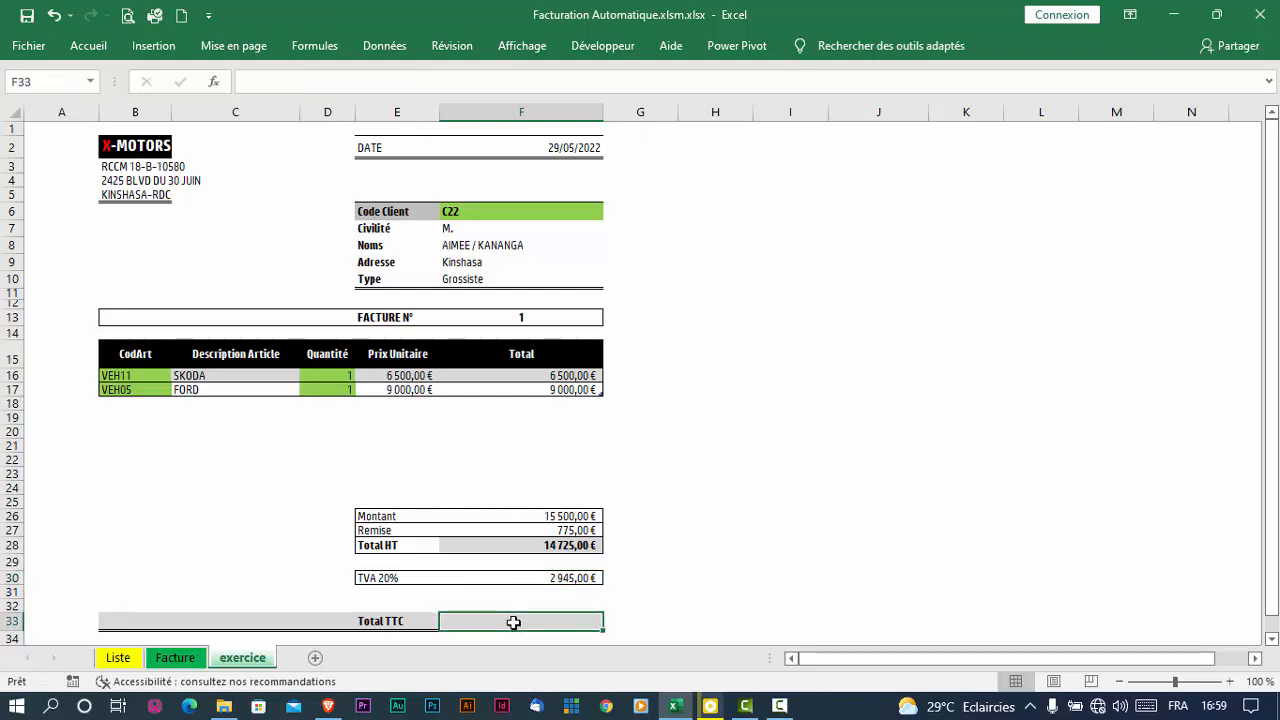
type("+")
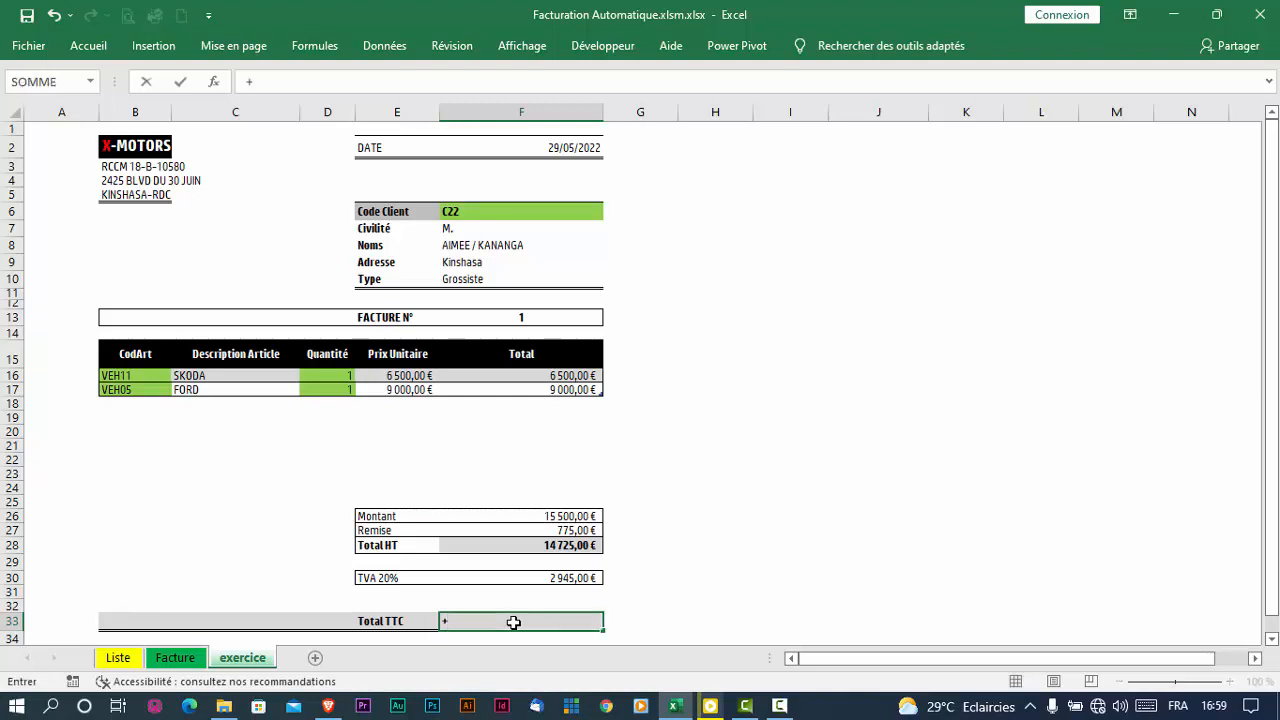
left_click(552, 543)
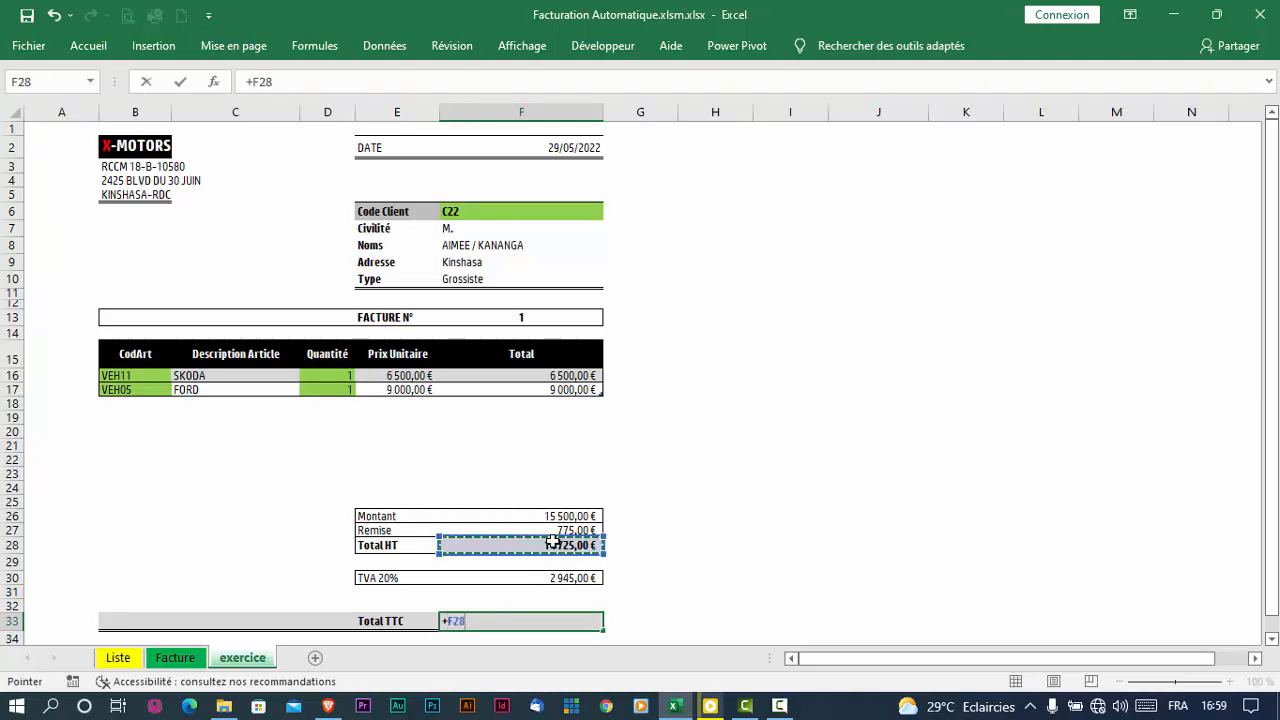
type("+")
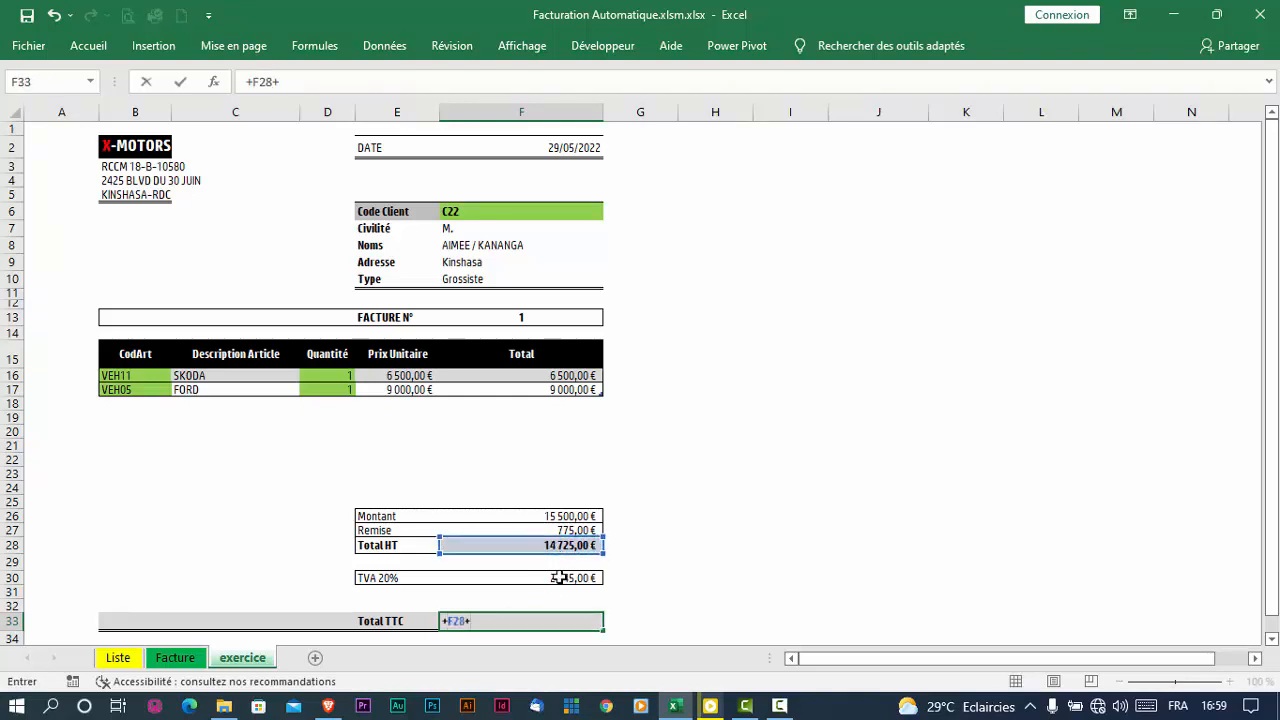
left_click(561, 578)
key("Return")
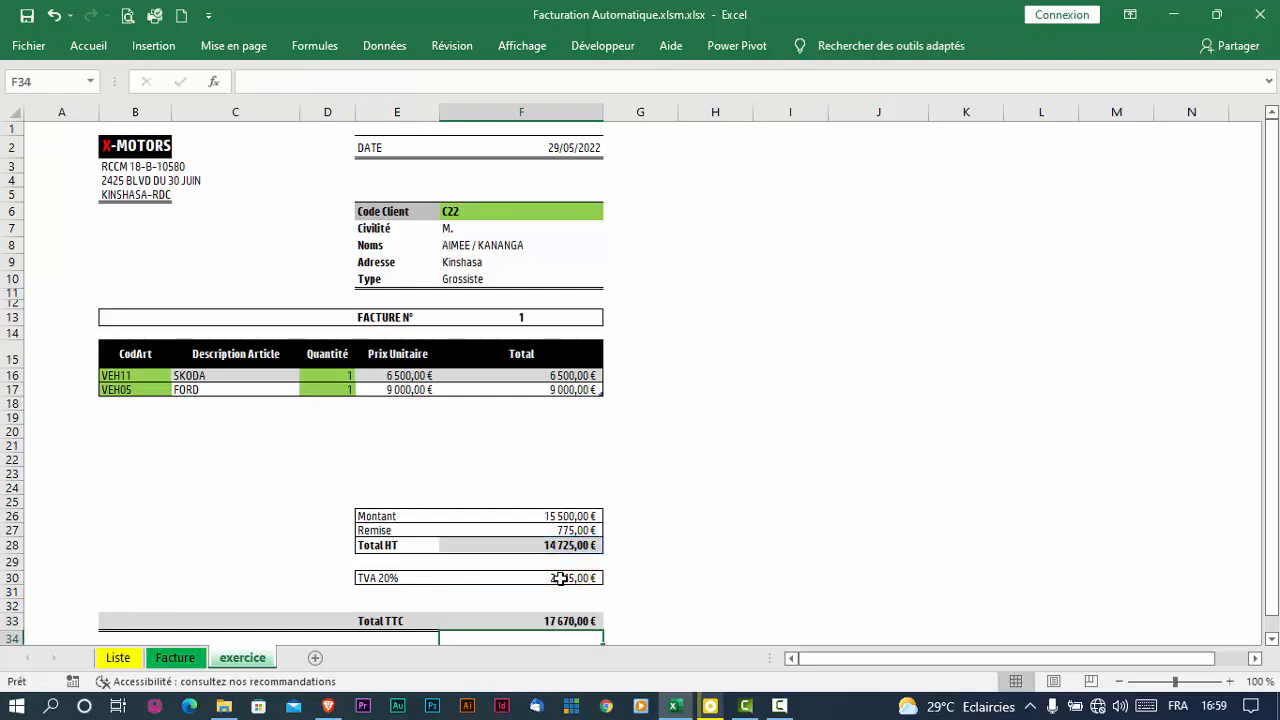
left_click(517, 616)
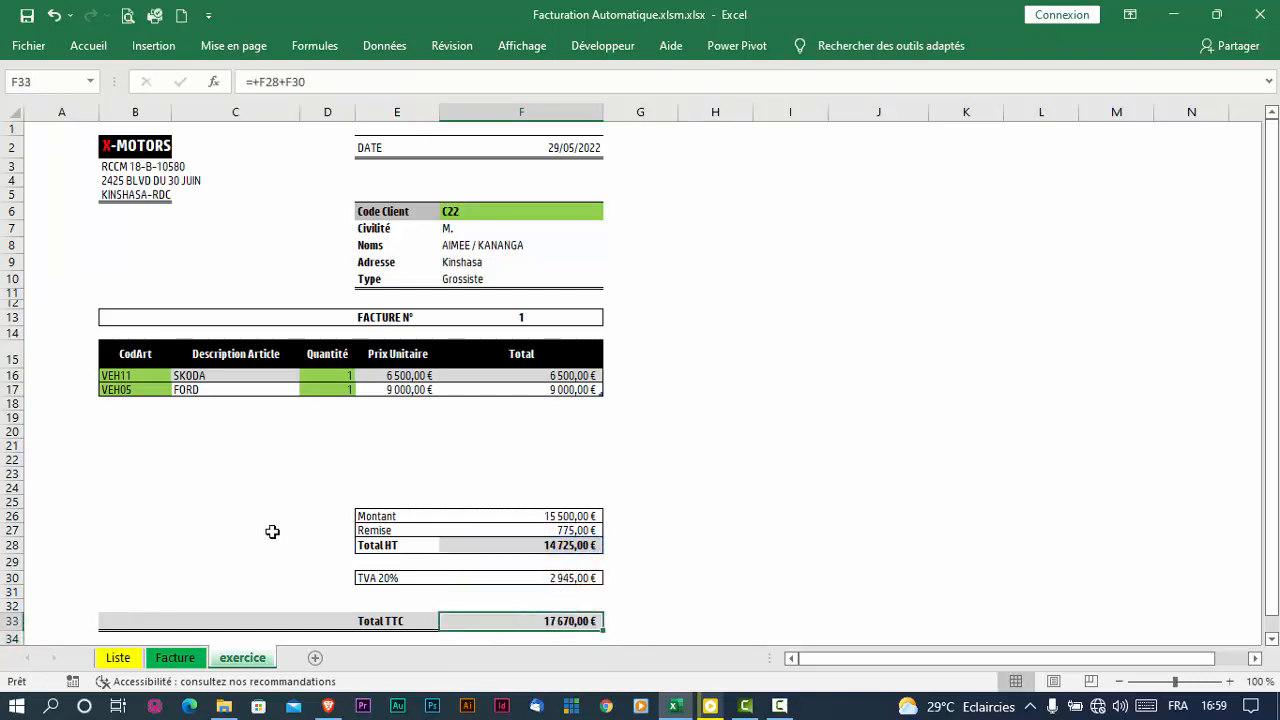
Set the quantities of both invoice lines, D16 and D17, to 2 to test the totals
left_click(333, 375)
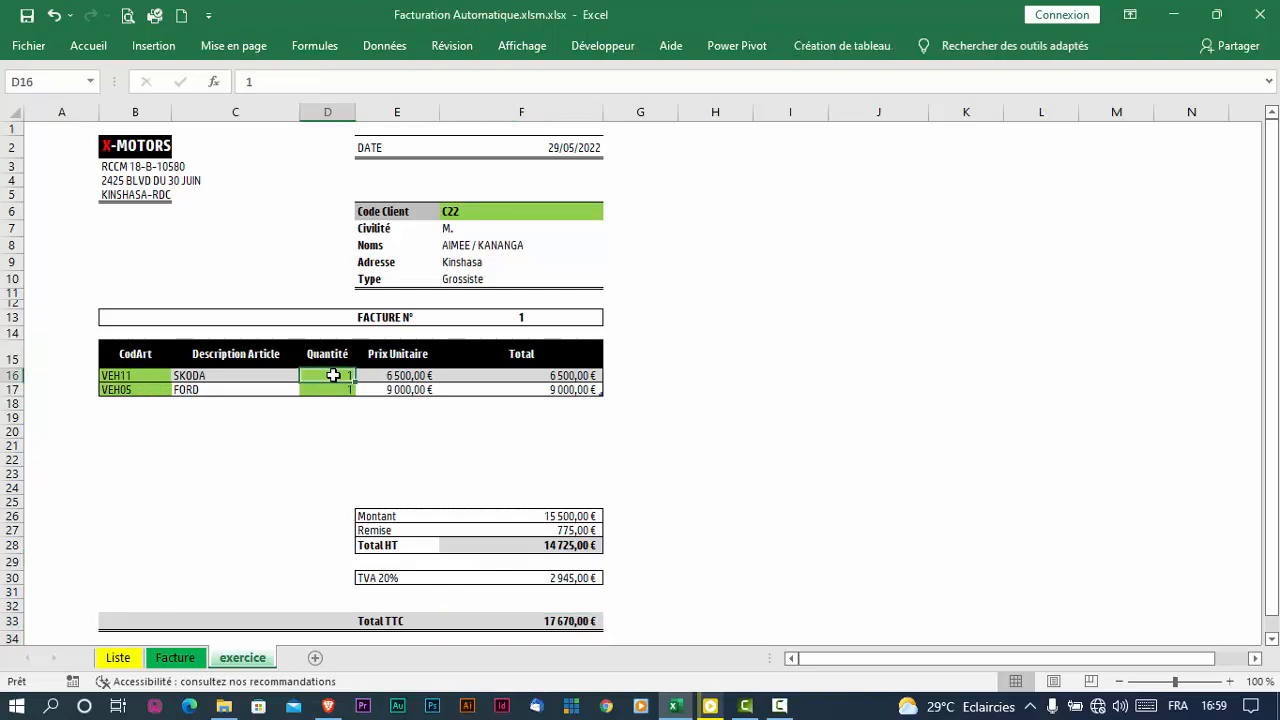
type("2")
key("Return")
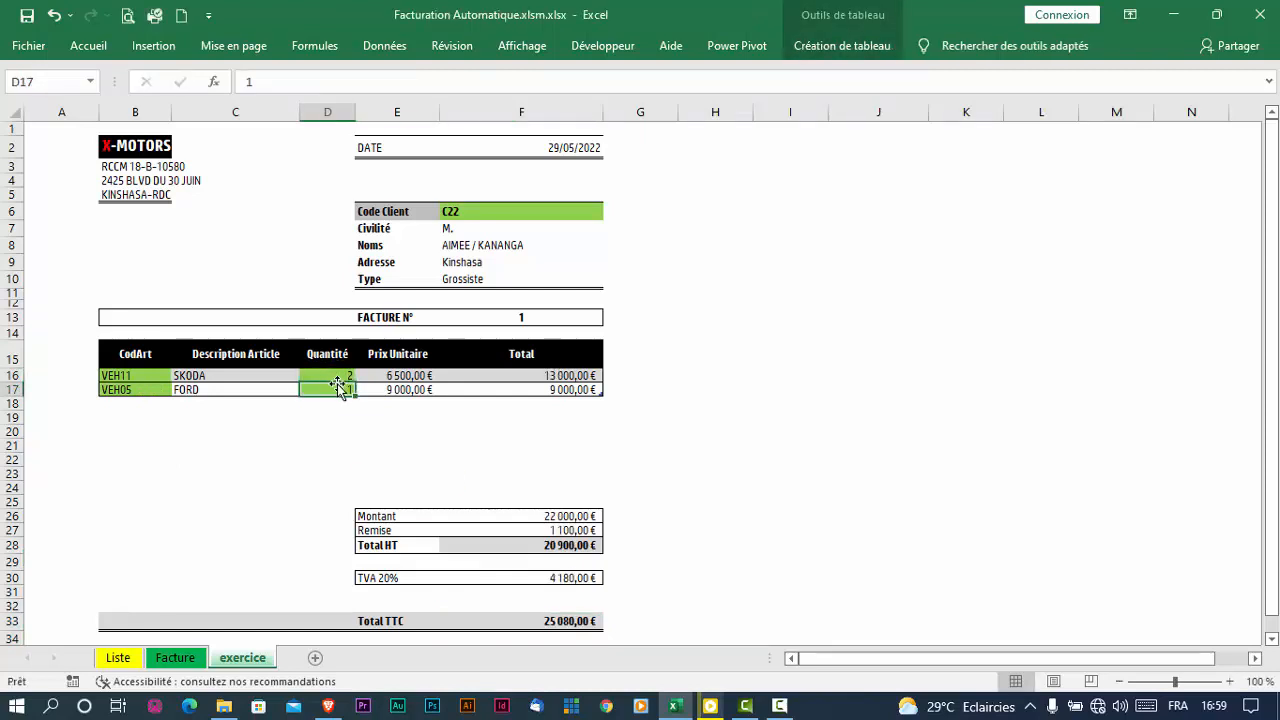
type("2")
key("Return")
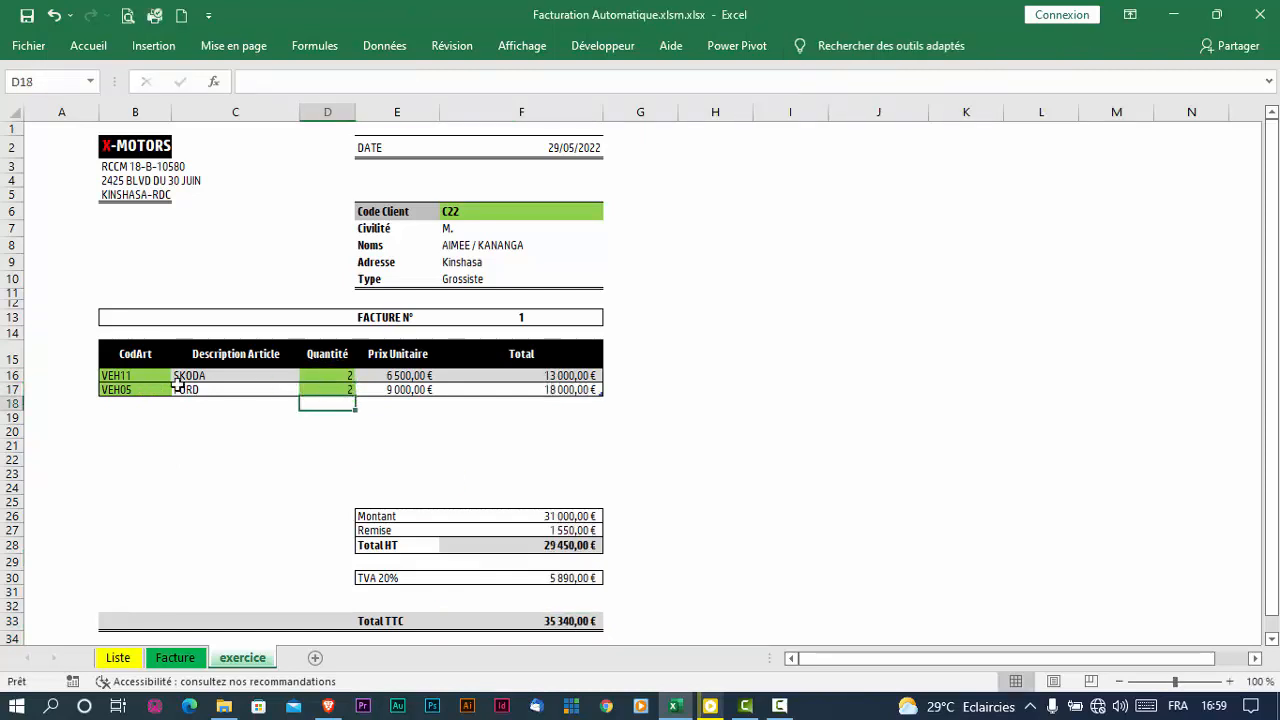
Clear the article codes and quantities of both invoice lines in rows 16 and 17
left_click(130, 375)
key("Delete")
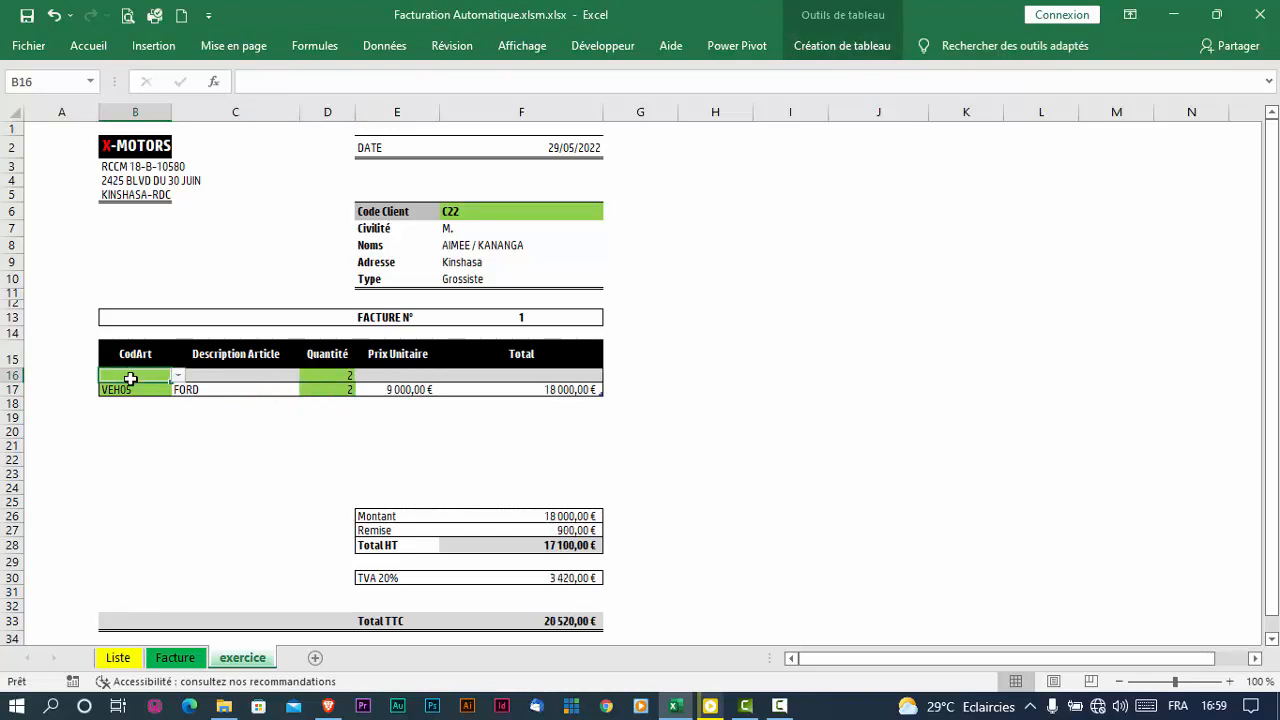
left_click(129, 389)
key("Delete")
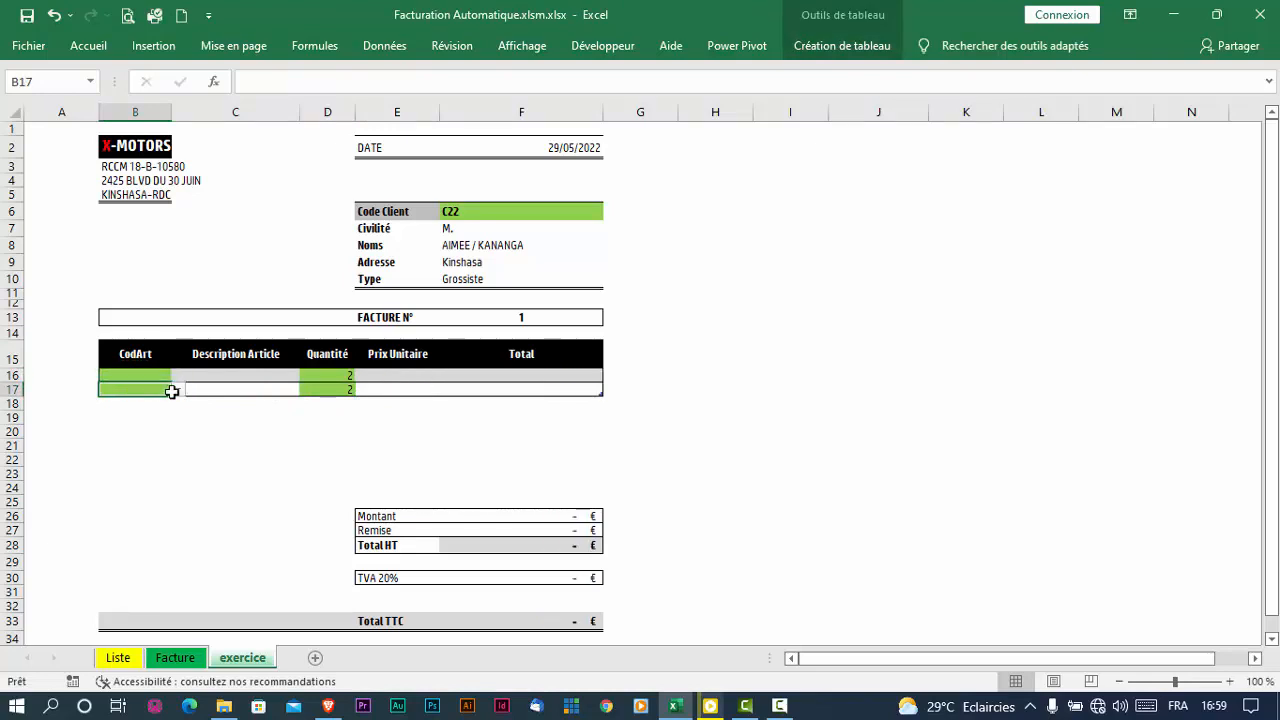
left_click(324, 375)
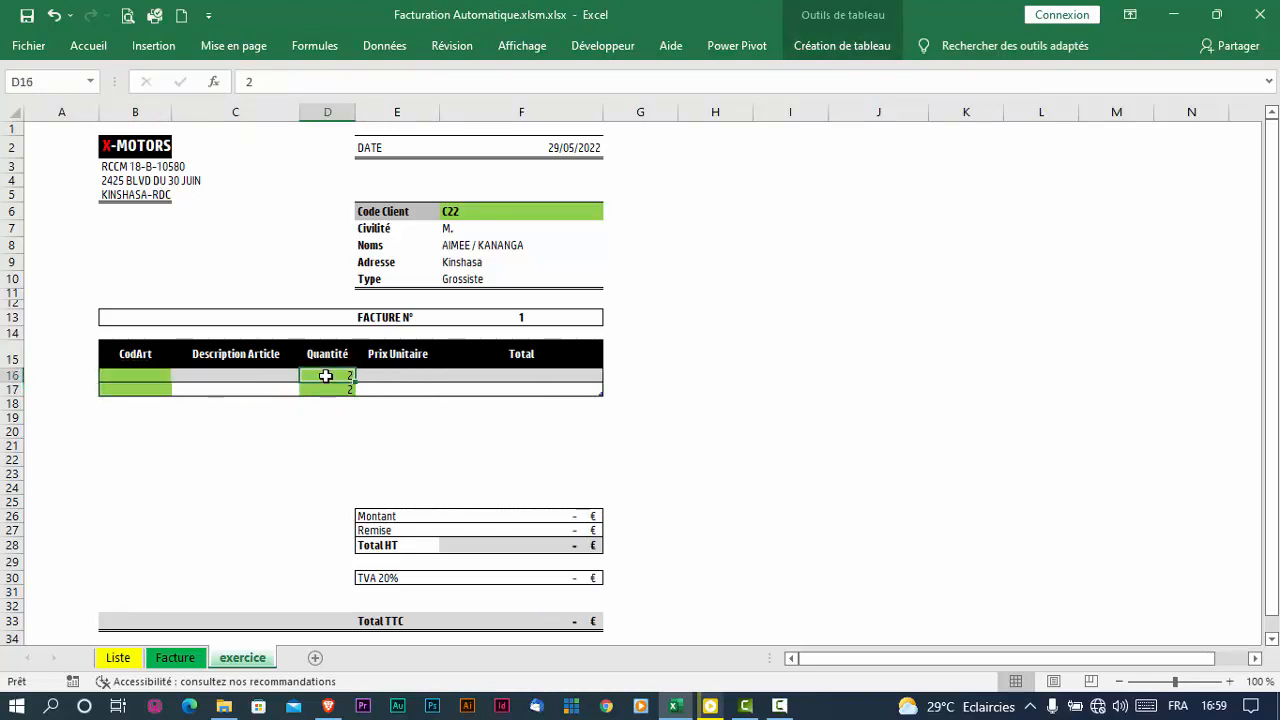
key("Down")
key("Delete")
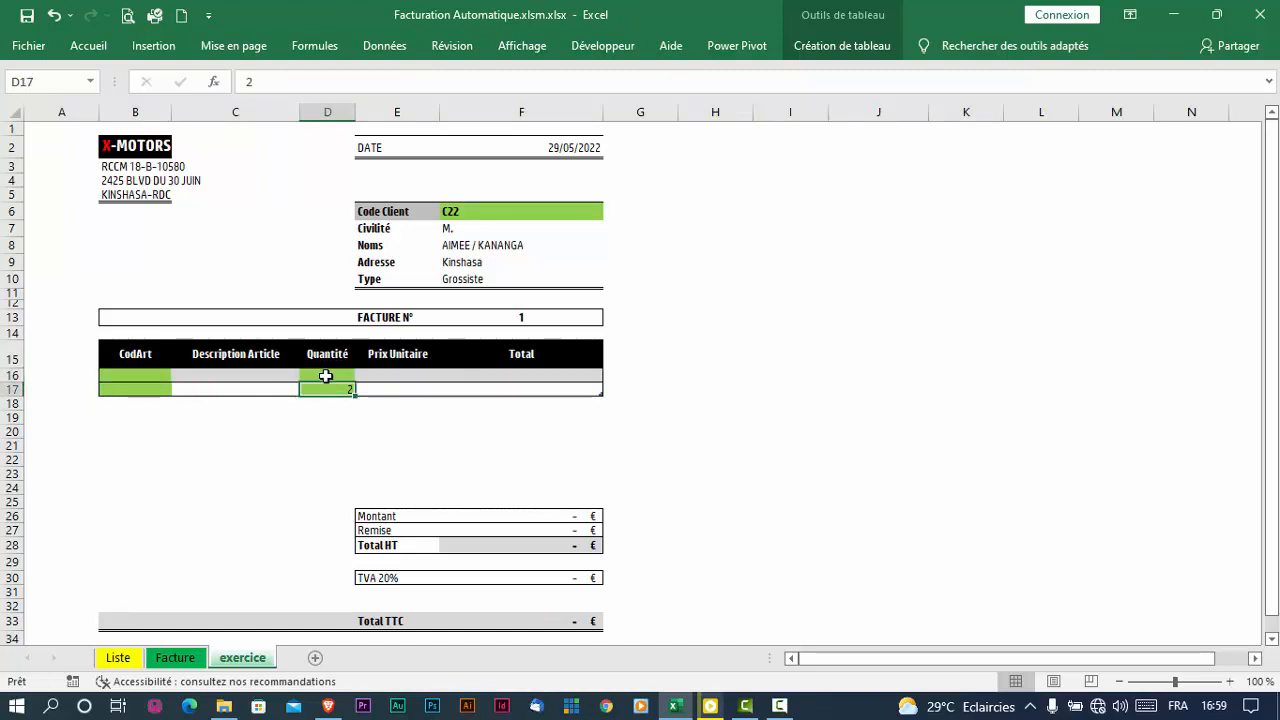
Clear the Code Client cell F6 and choose client code C1 for a fresh invoice
left_click(497, 210)
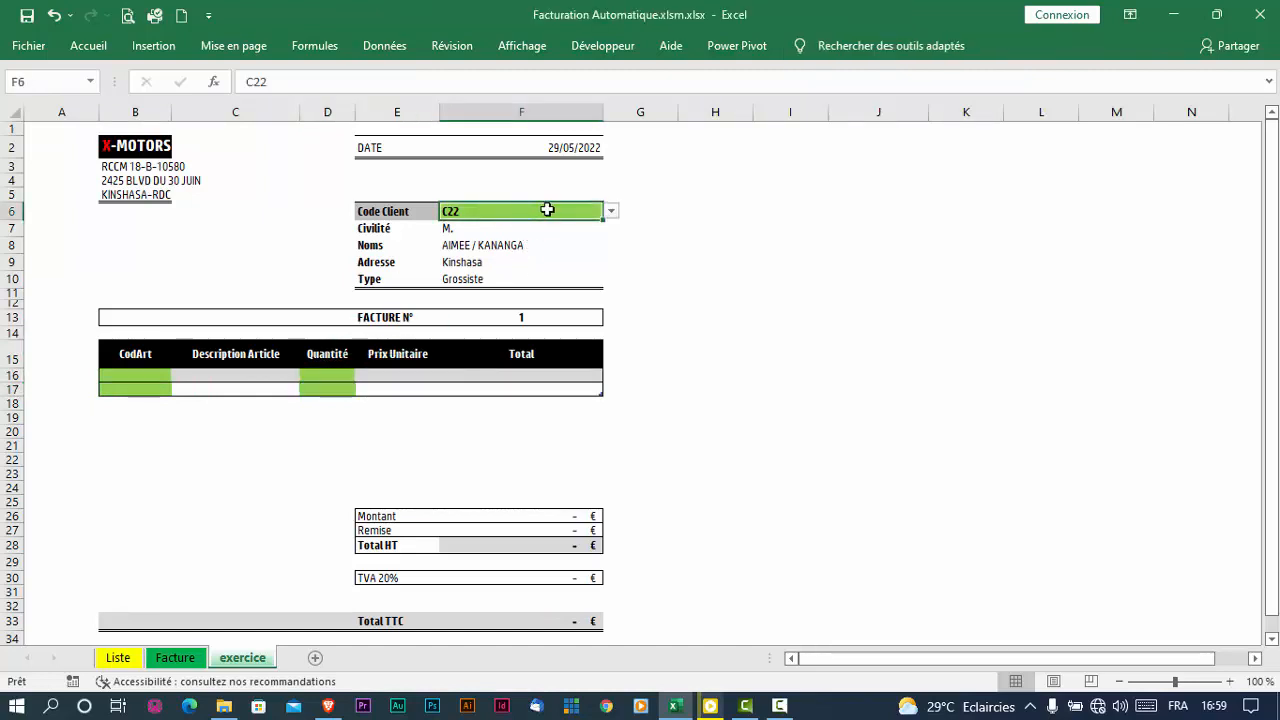
key("Delete")
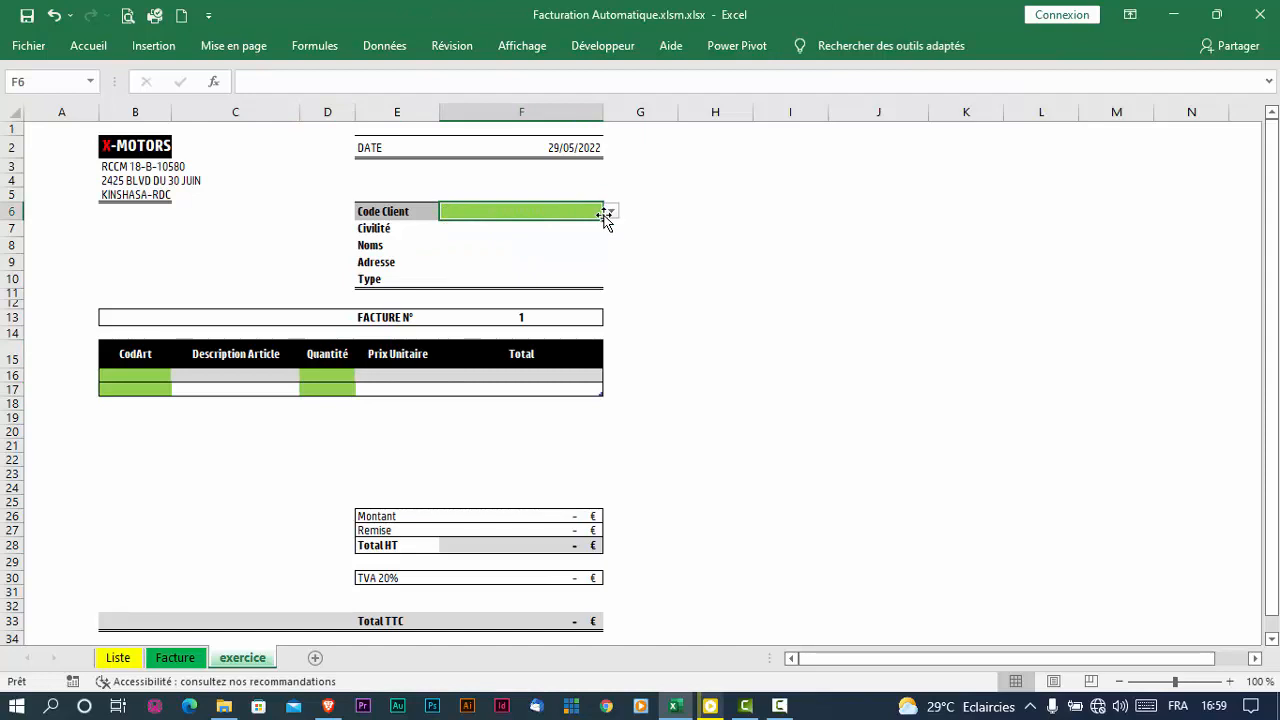
left_click(610, 212)
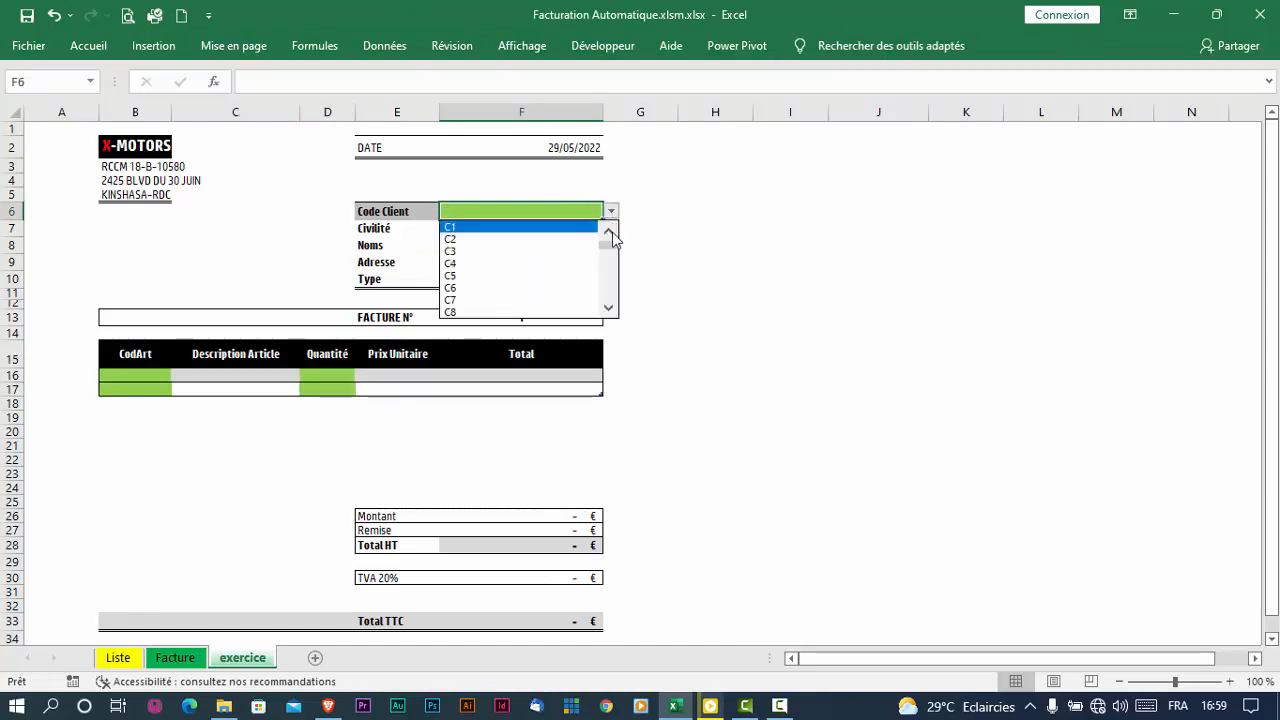
left_click(549, 228)
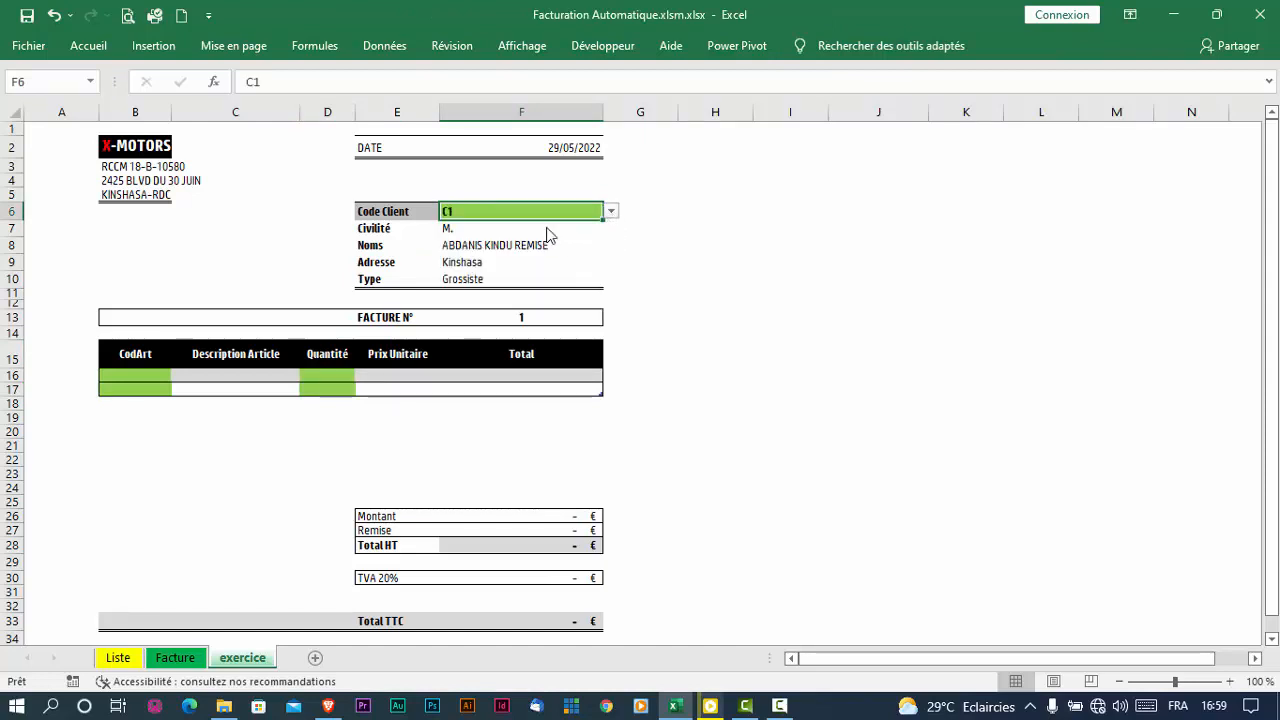
Fill the first invoice line in row 16 with article code VEH07 and a quantity of 2
left_click(160, 378)
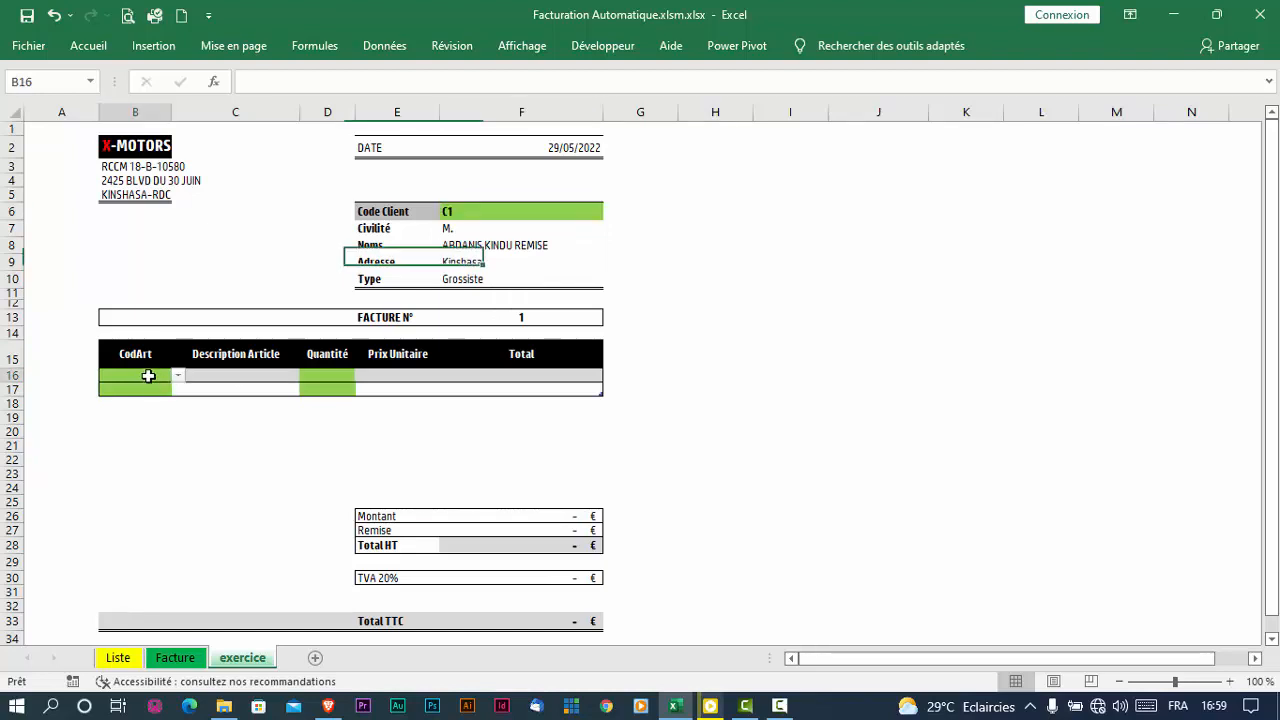
left_click(178, 377)
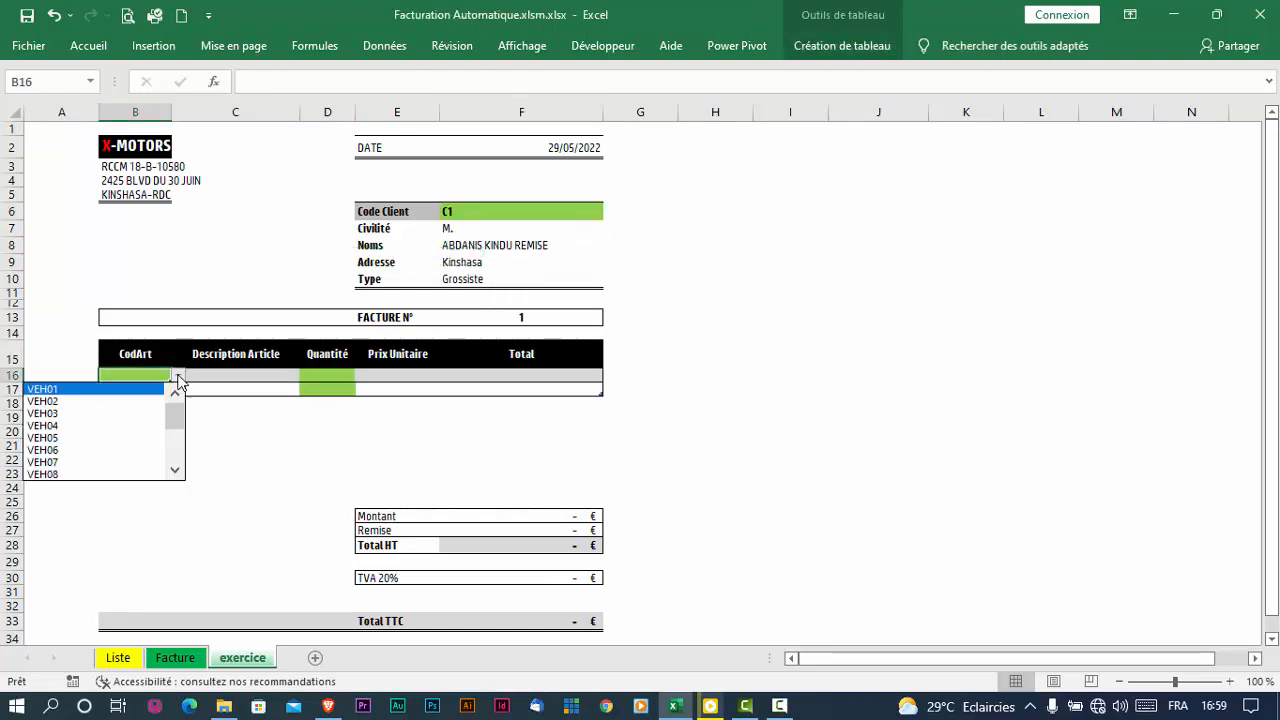
left_click(101, 465)
left_click(240, 376)
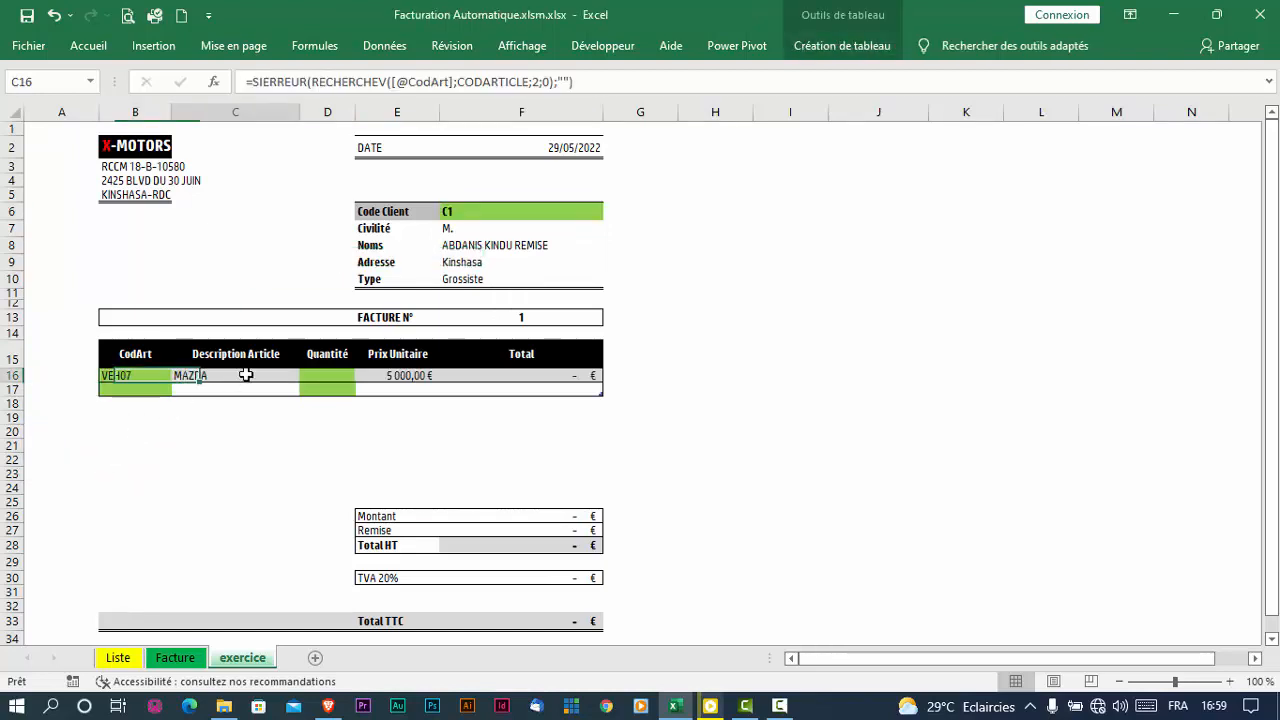
left_click(329, 377)
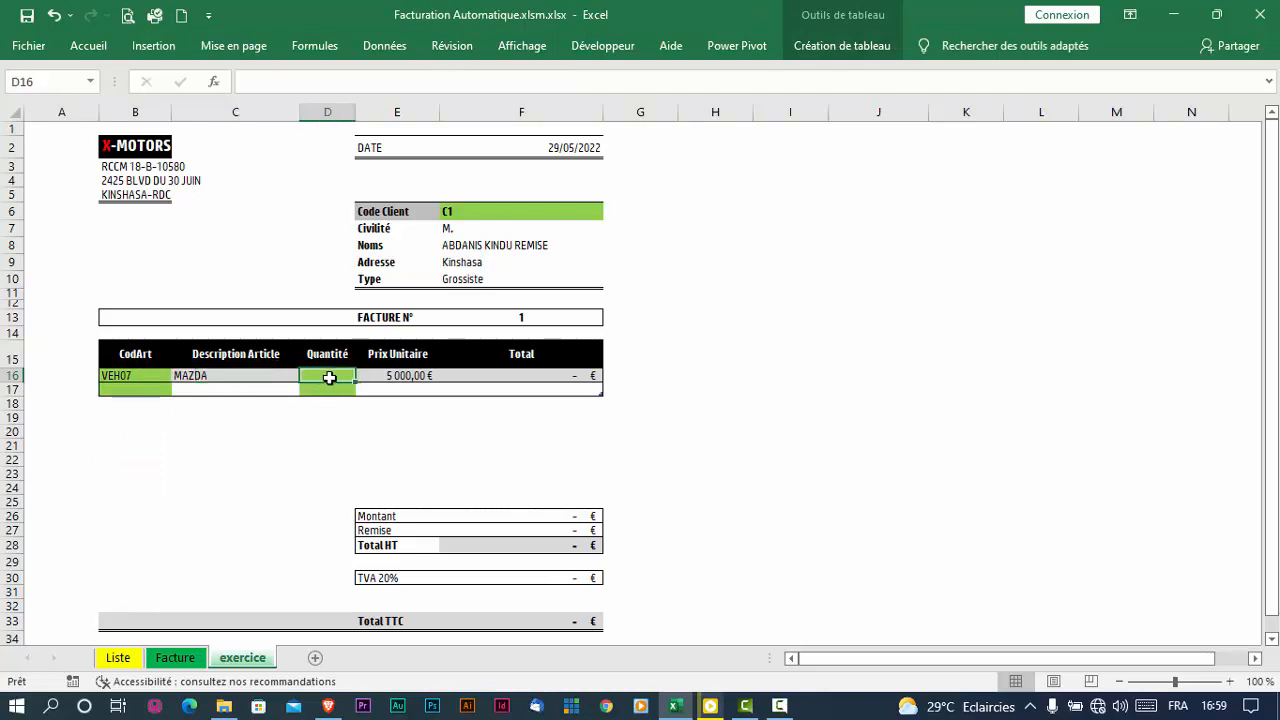
type("2")
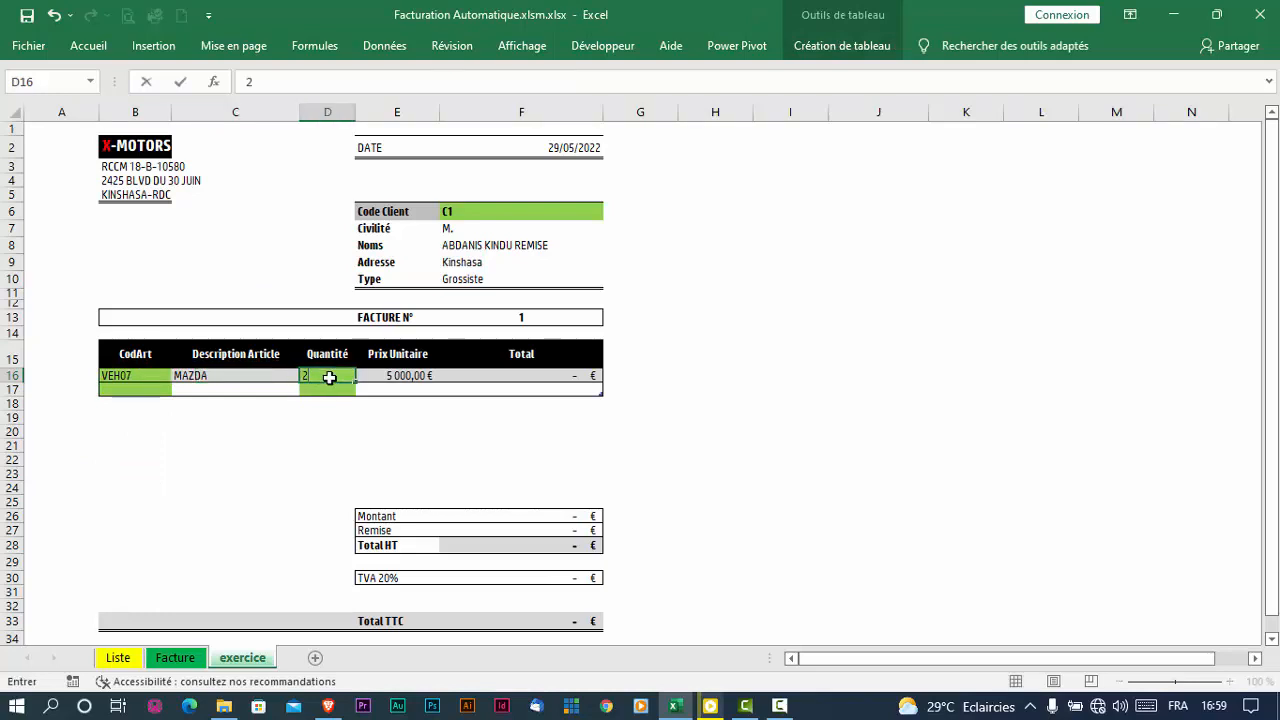
key("Return")
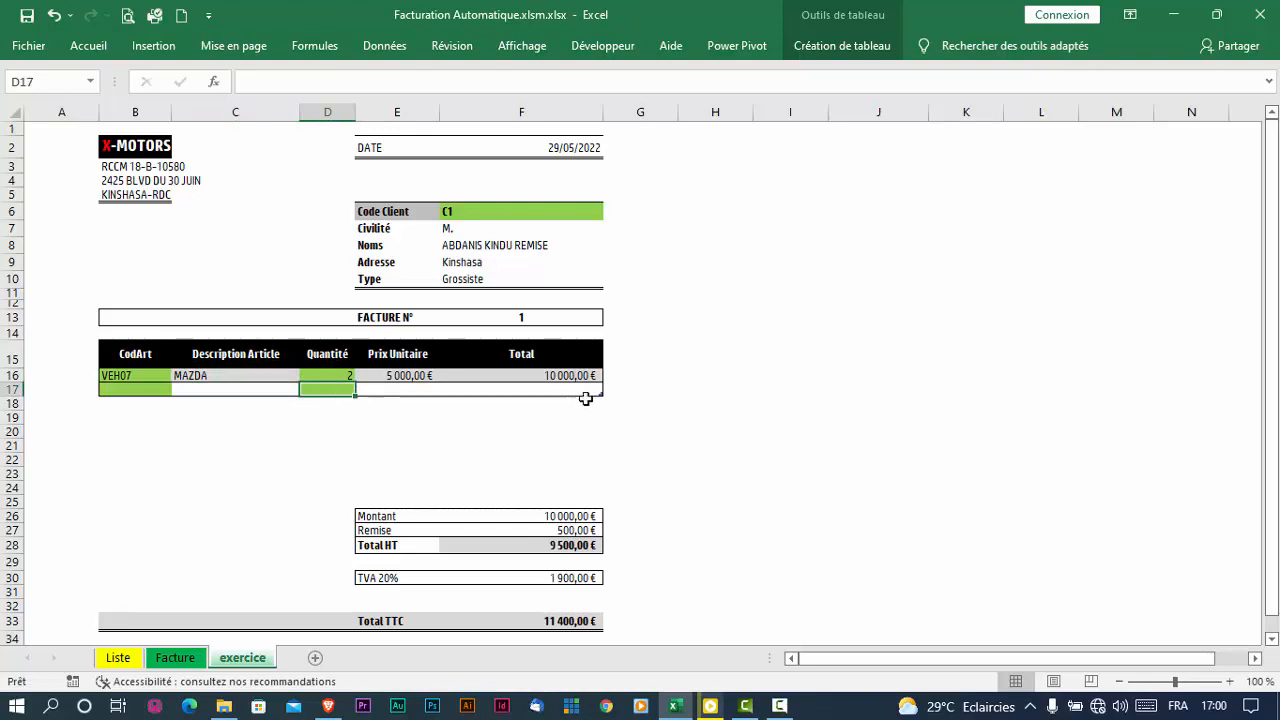
Fill the second invoice line in row 17 with article code VEH08 and a quantity of 1
left_click(148, 389)
left_click(178, 389)
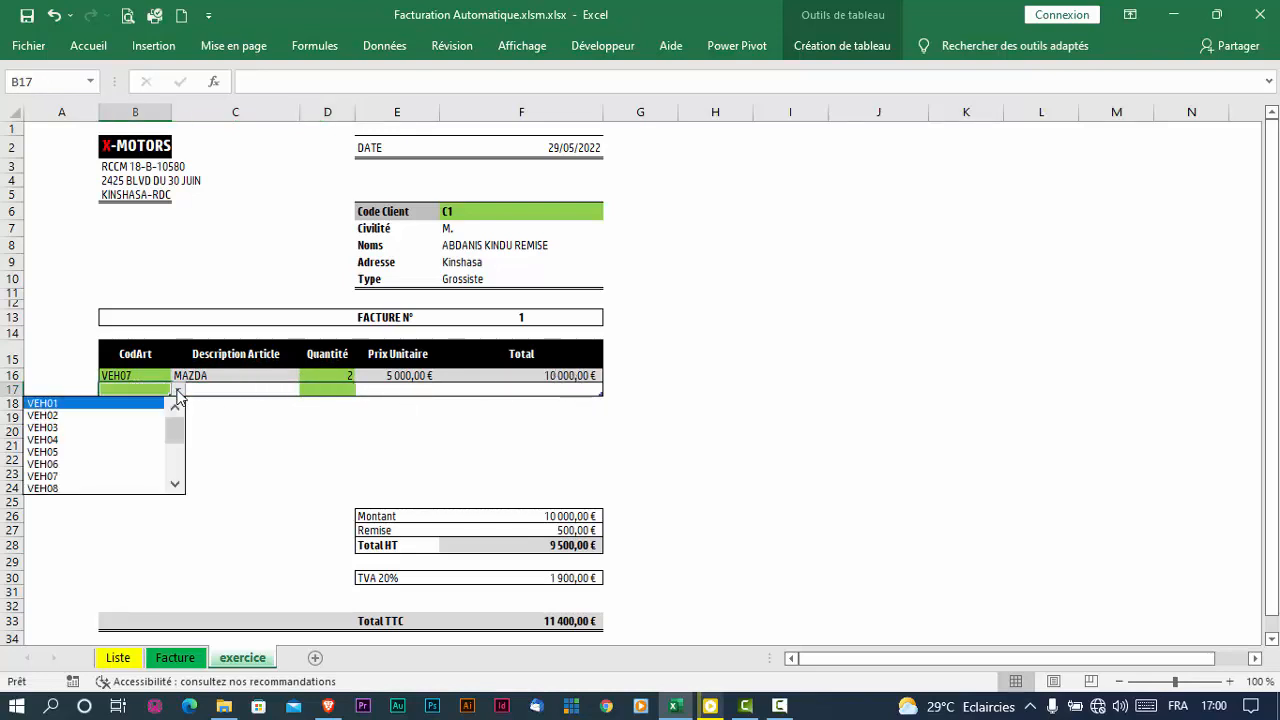
left_click(97, 488)
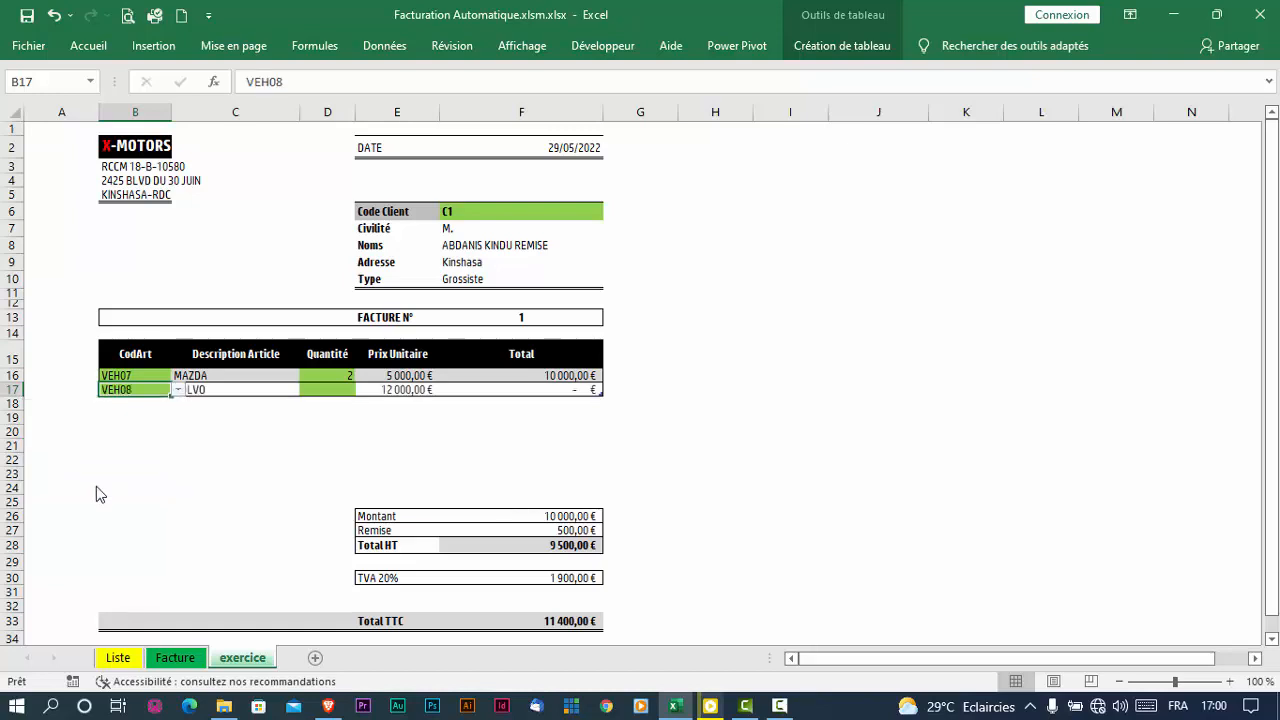
left_click(249, 389)
left_click(329, 389)
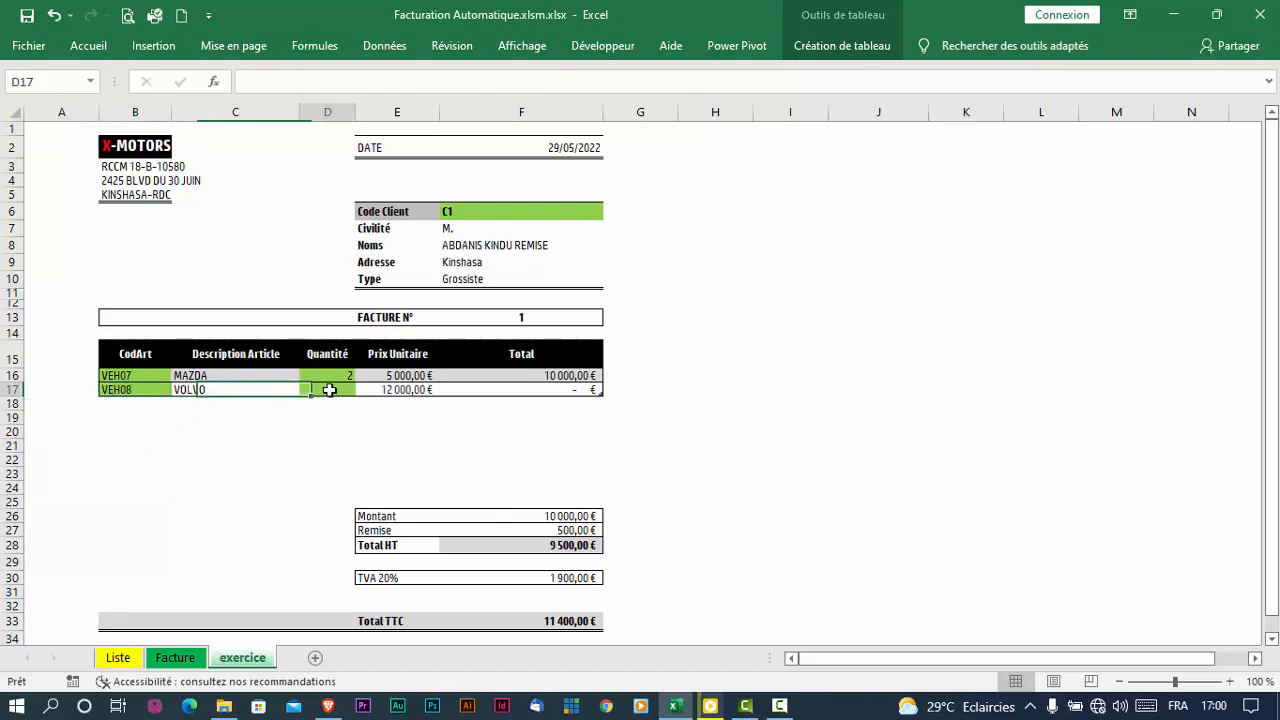
type("1")
key("Return")
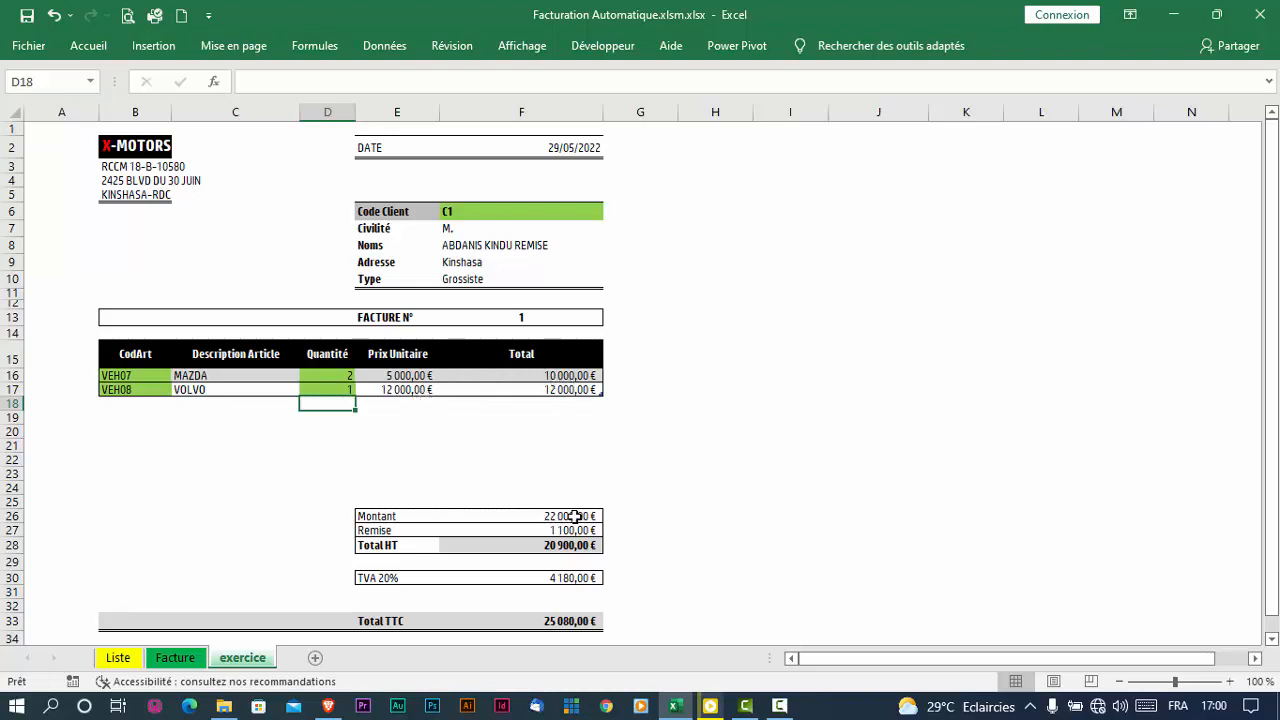
Review the client type, the Remise, Total HT, TVA 20% and Total TTC formulas, and the invoice number cell F13
left_click(495, 281)
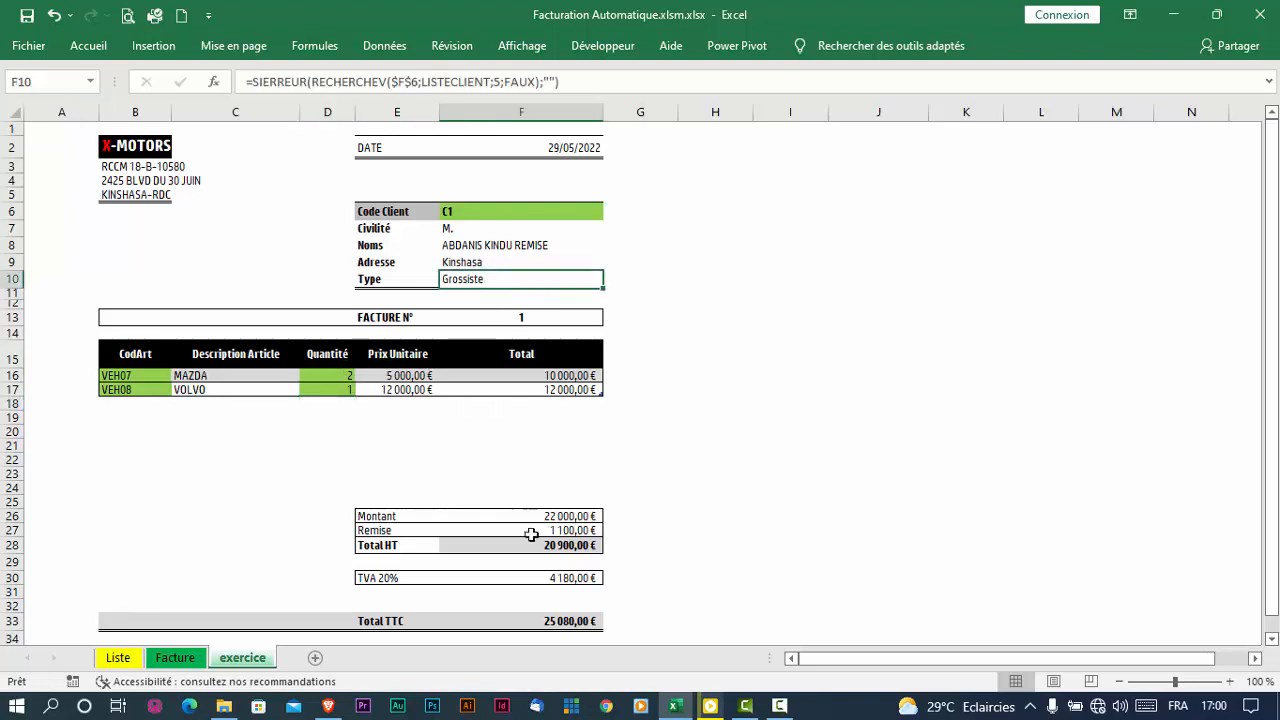
left_click(569, 530)
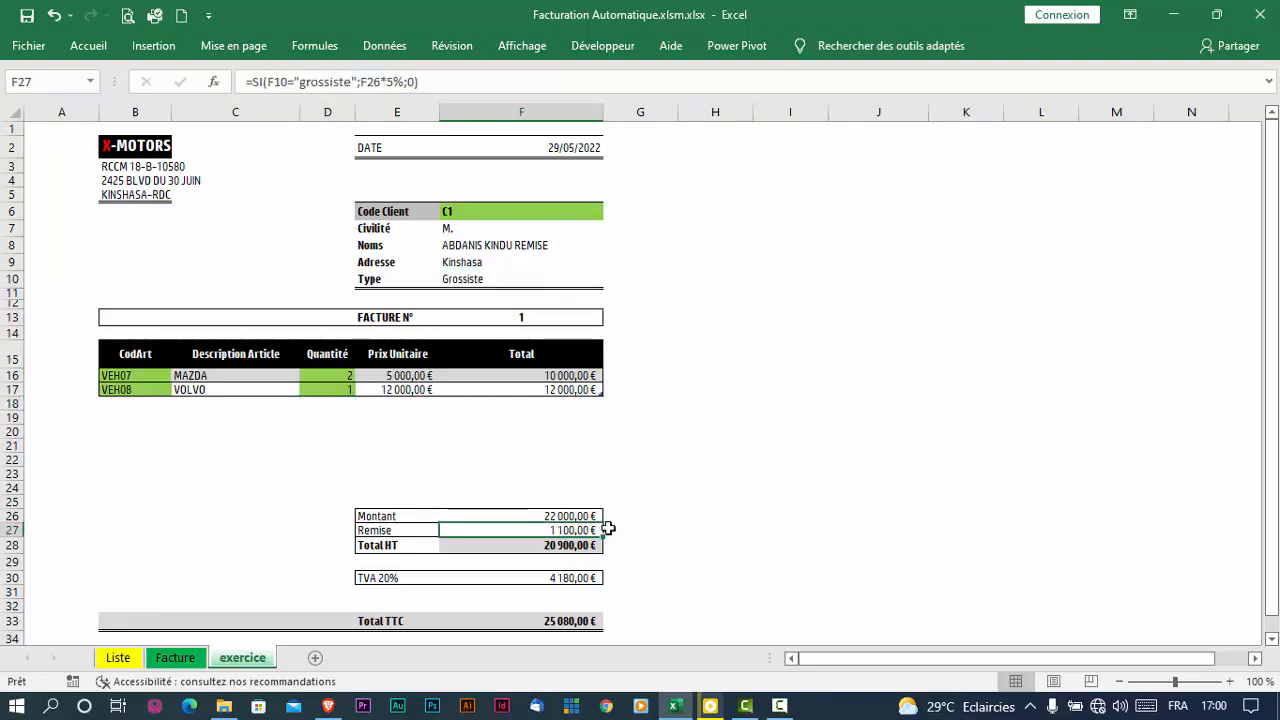
left_click(538, 545)
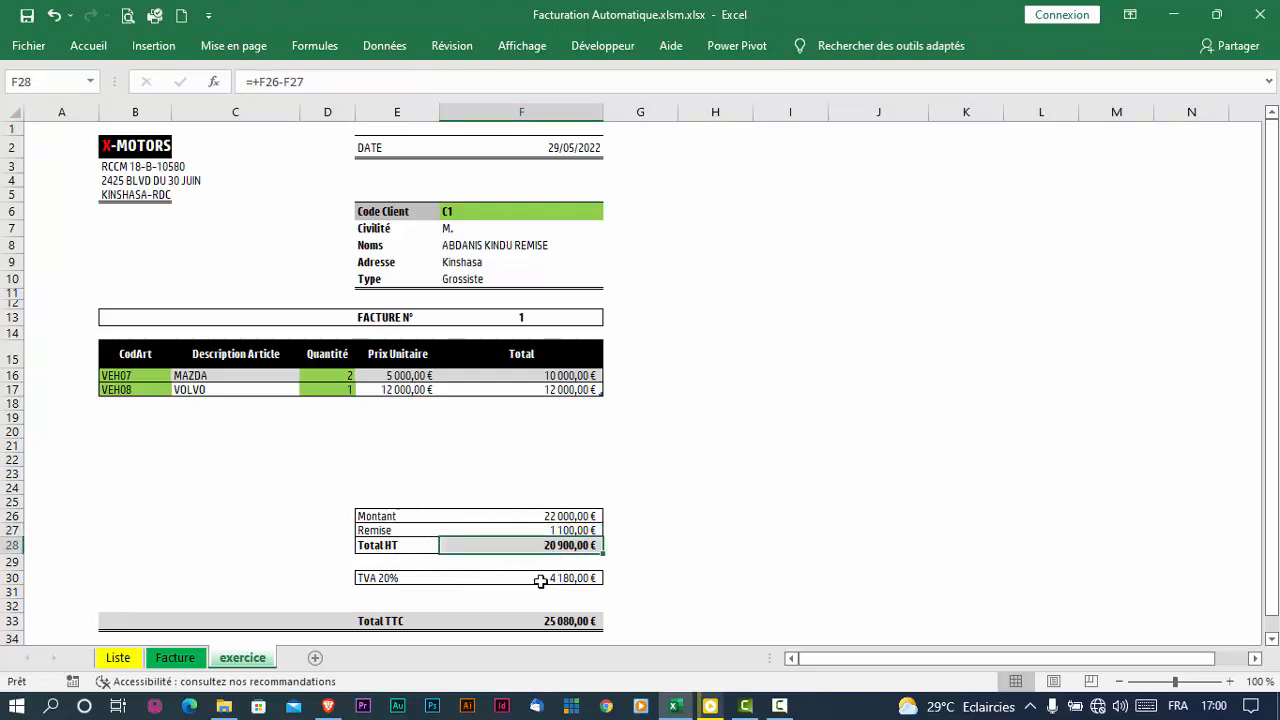
left_click(544, 578)
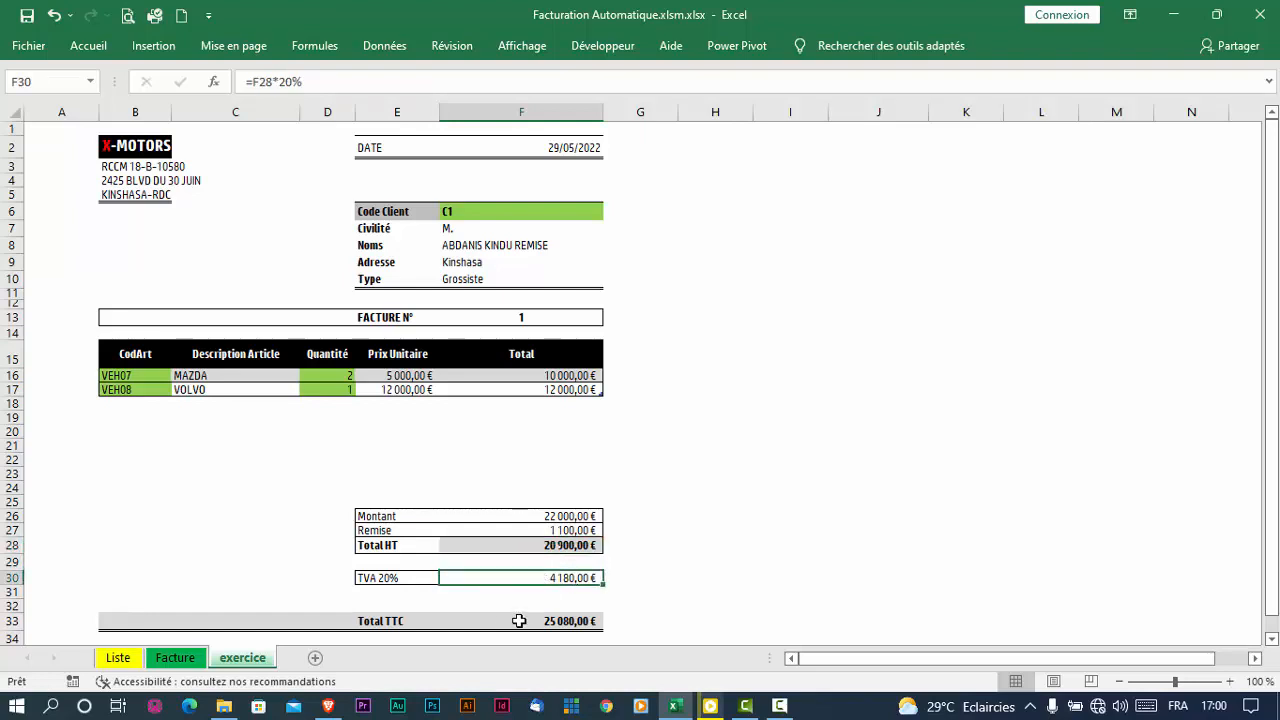
left_click(531, 621)
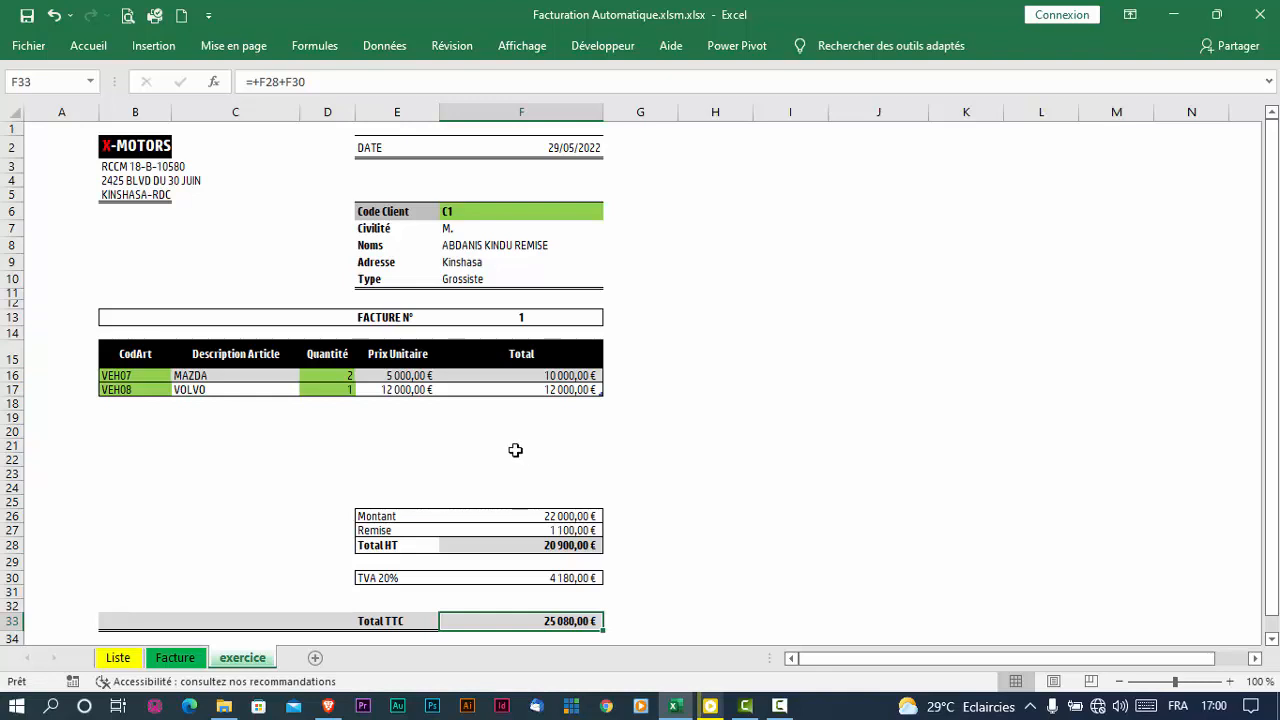
left_click(498, 318)
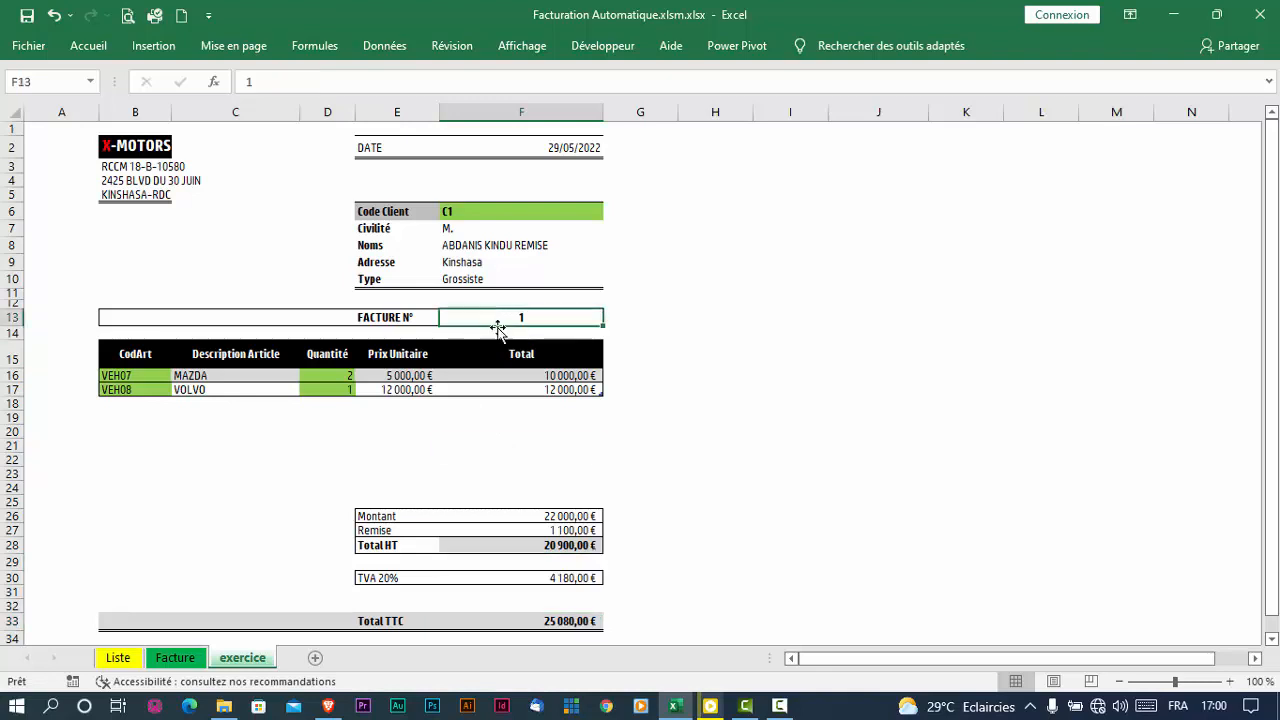